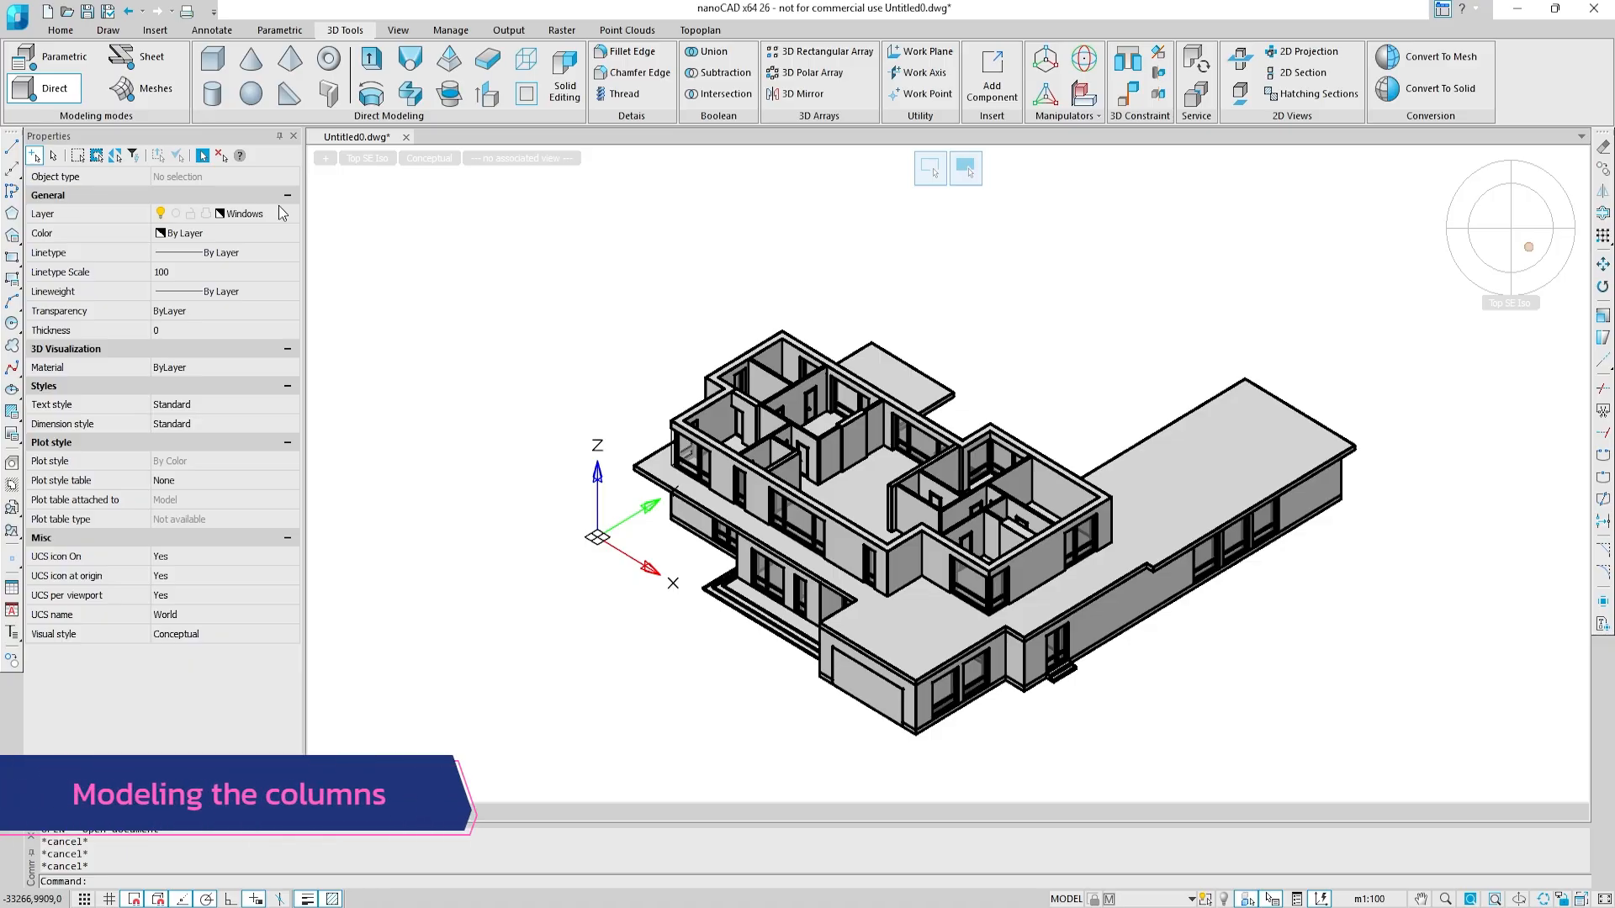
Step: Turn on the Raster layer and make Columns the current layer
click(279, 212)
click(290, 213)
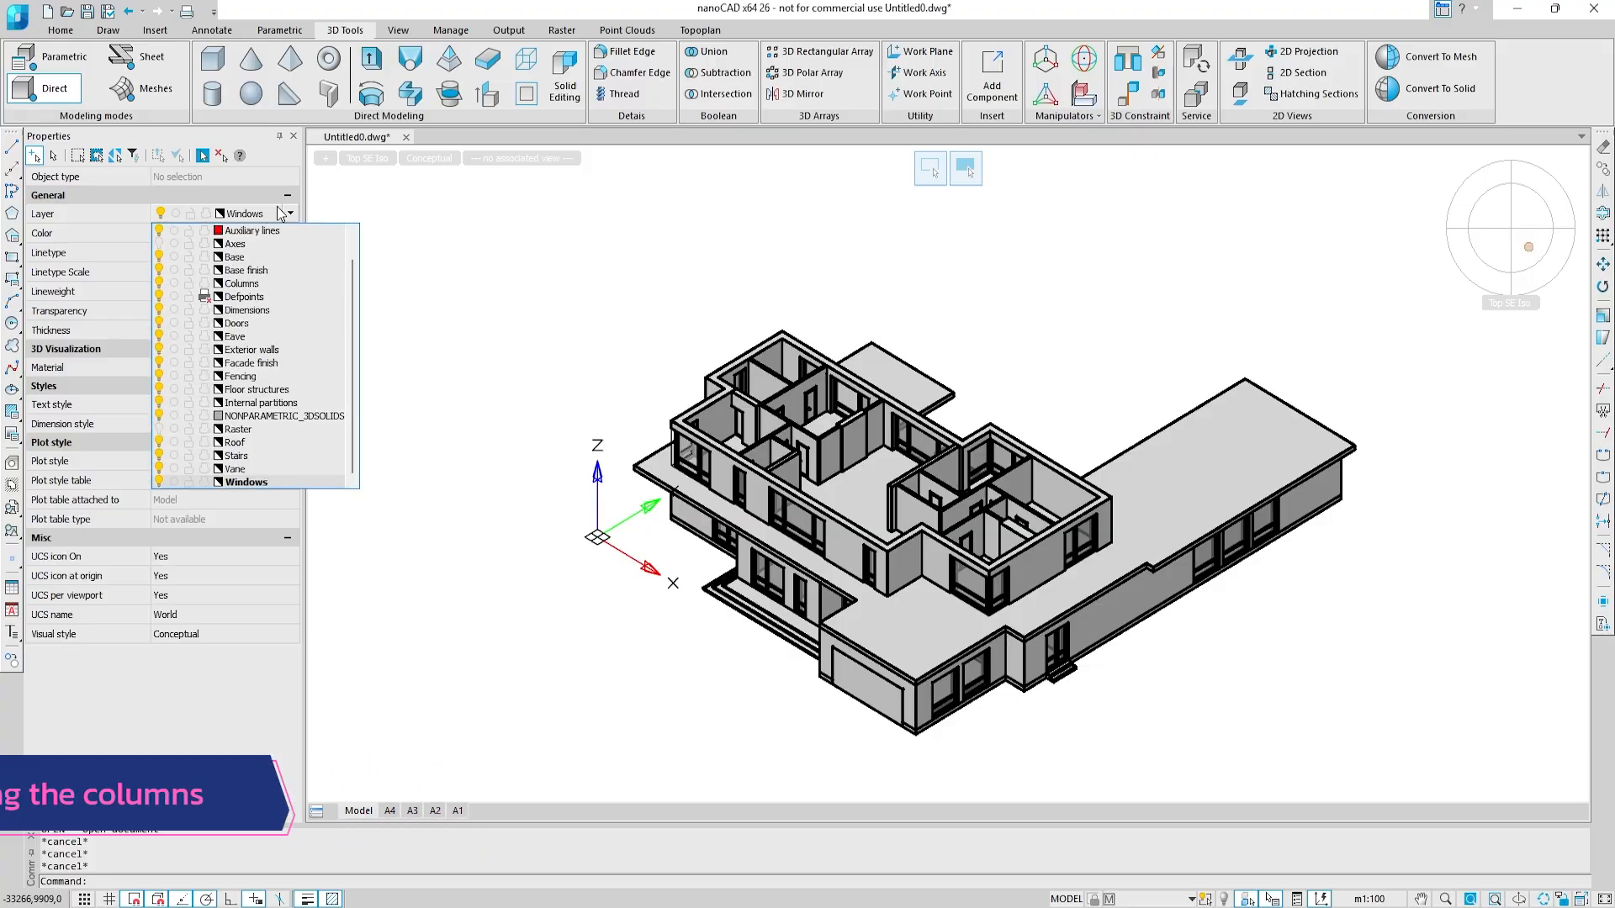
click(159, 430)
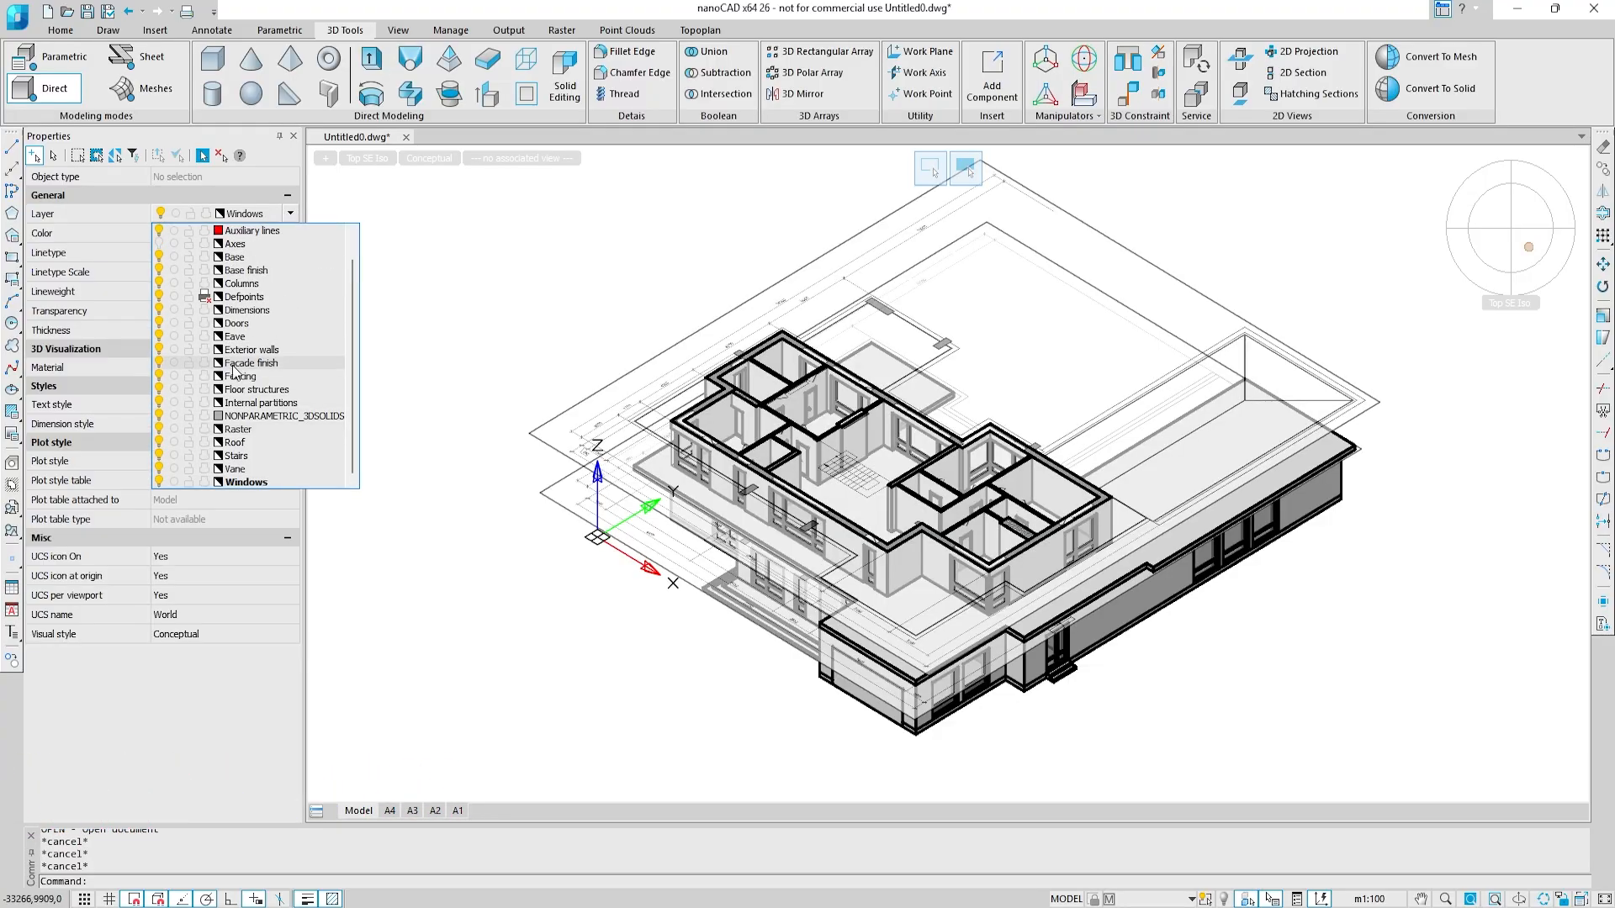
click(252, 283)
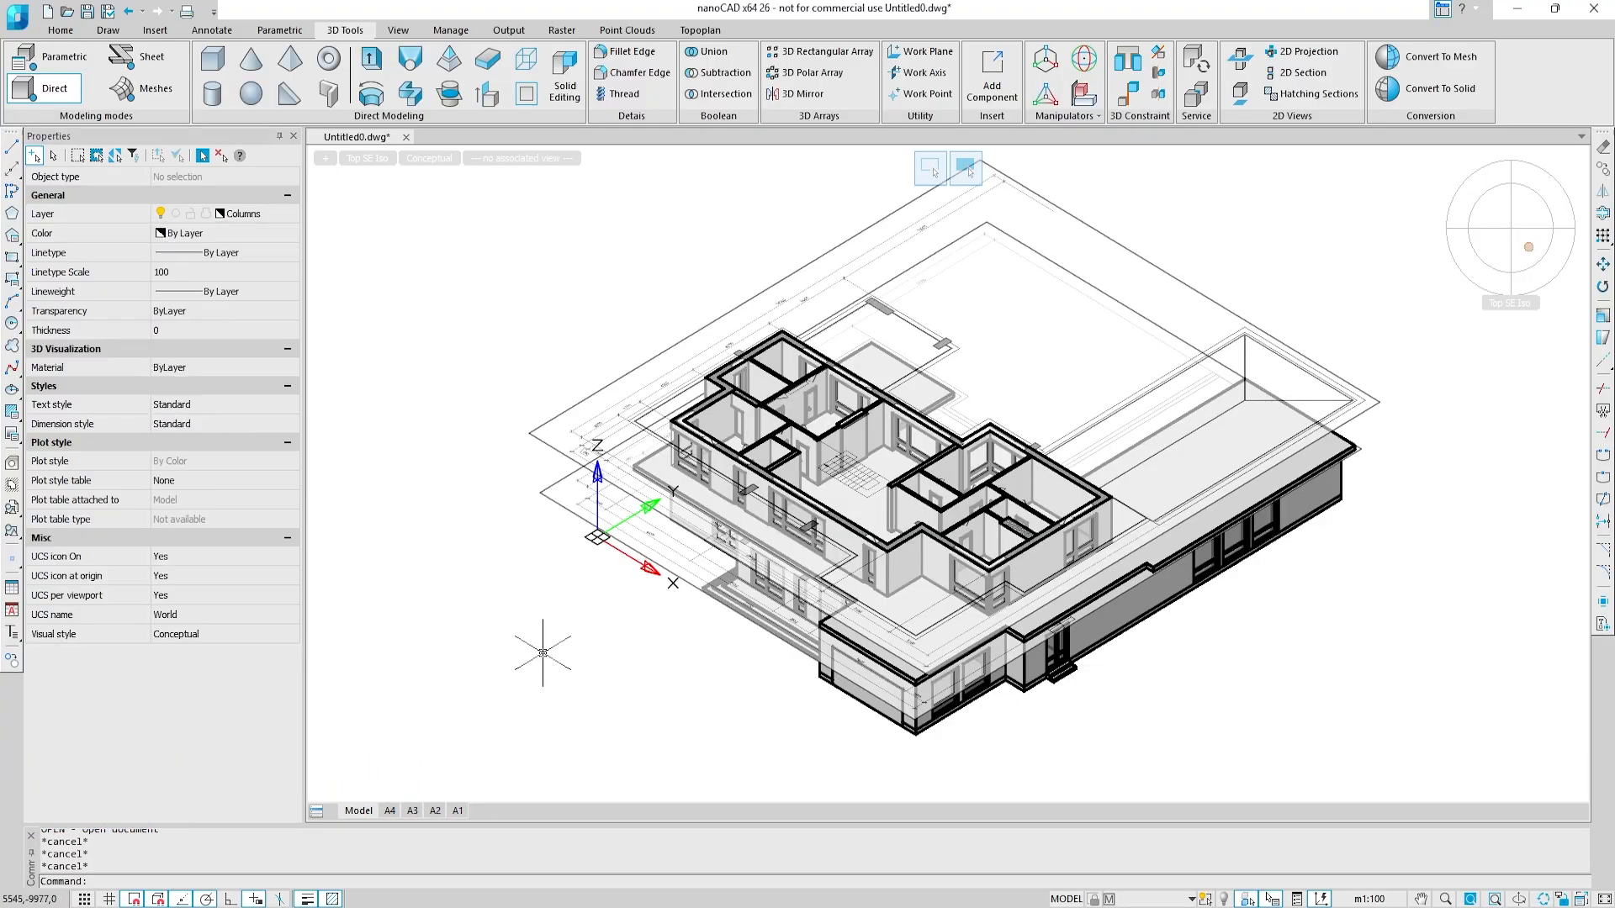
Step: Create a 3D box column on the stepped entrance porch at the wall corner beside the window, length 550, width -450, height 6300
scroll(685, 664, up, 3)
scroll(767, 535, up, 3)
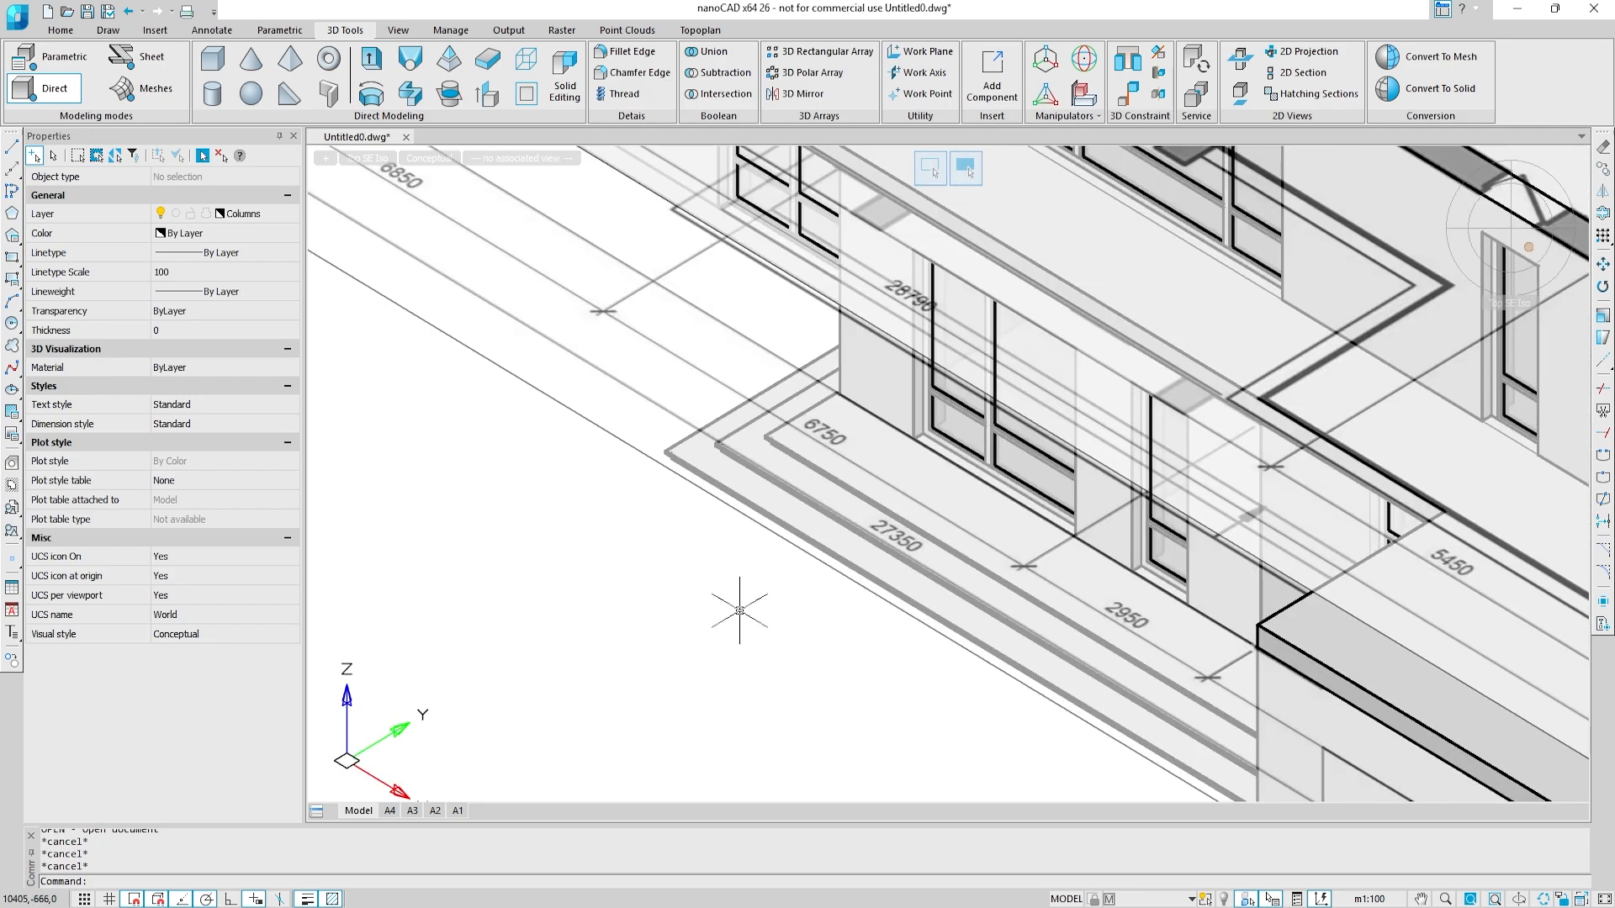
shift+middle_drag(904, 385, 984, 316)
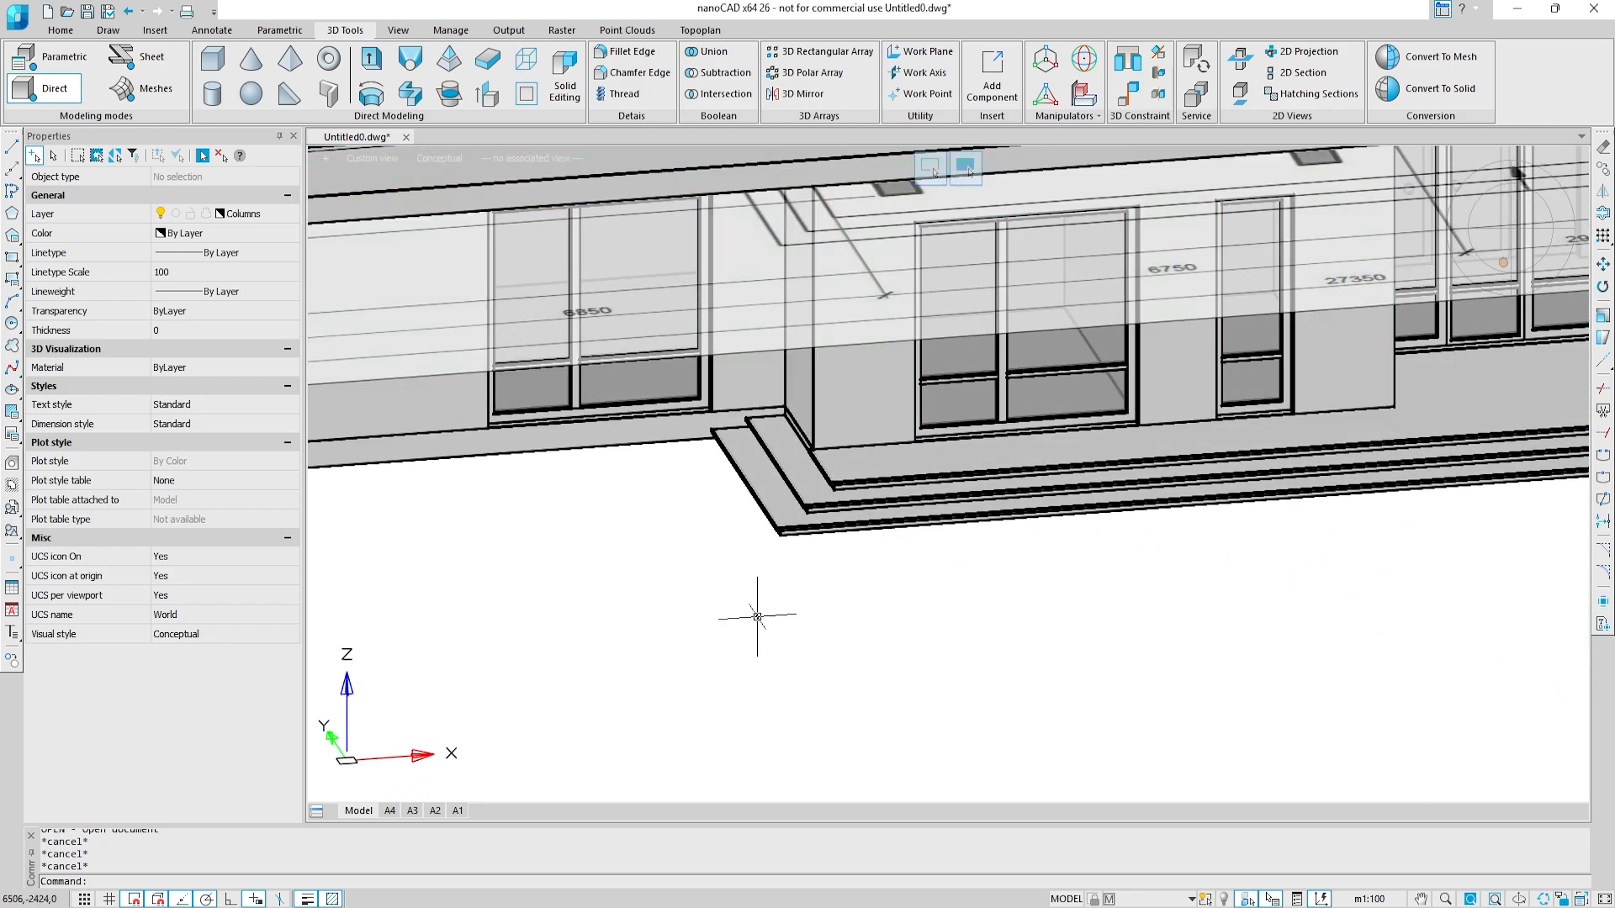
click(213, 58)
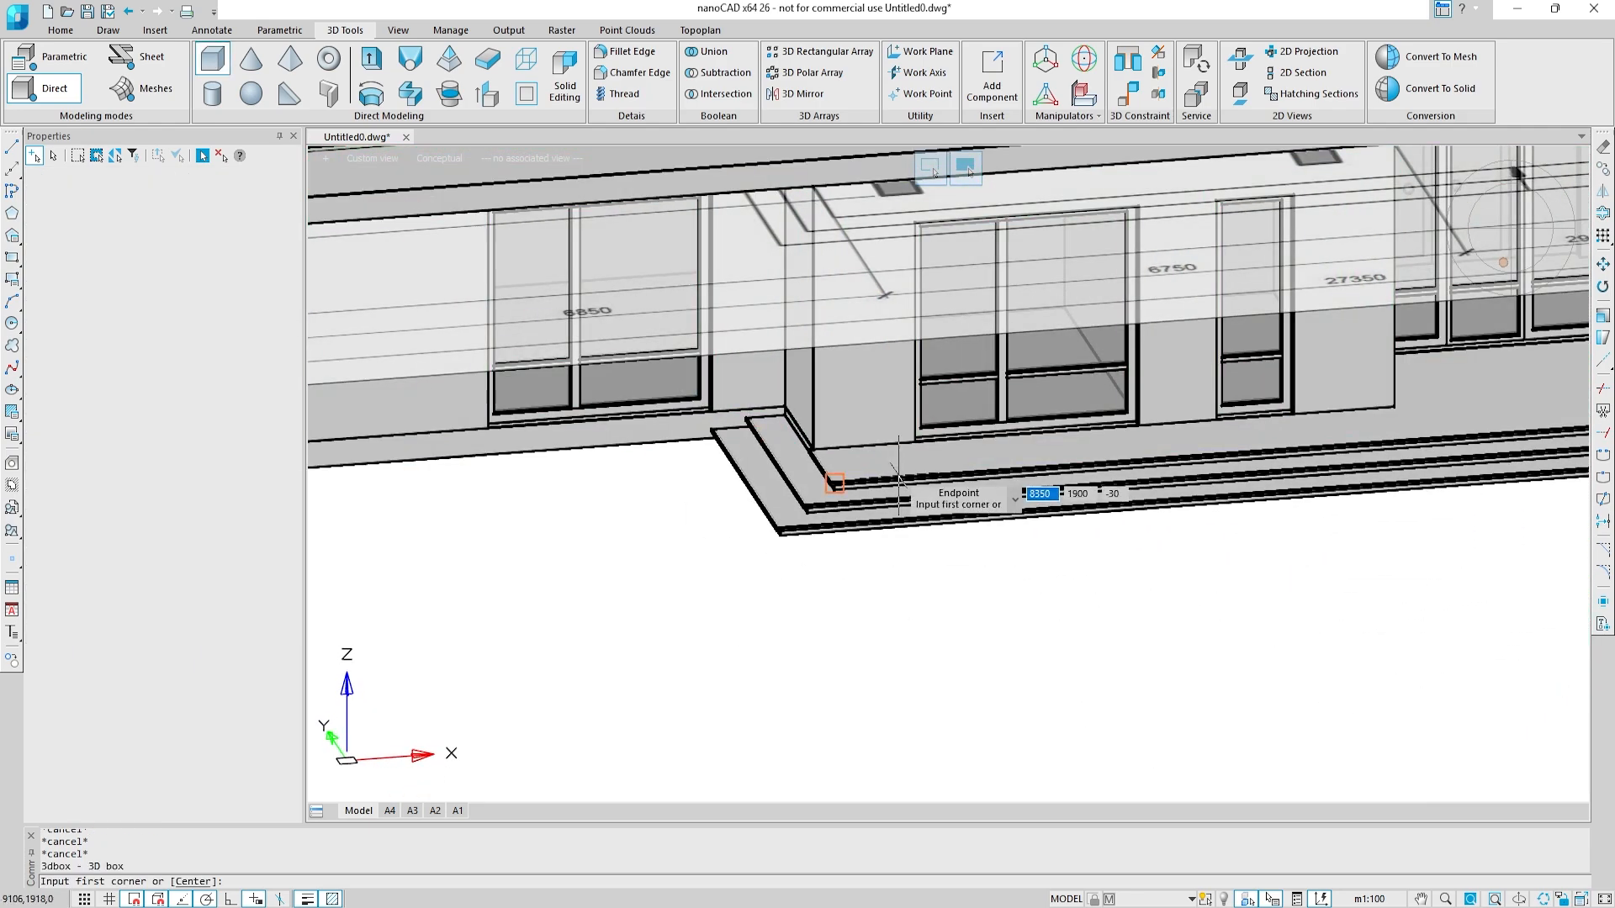
scroll(898, 476, up, 2)
click(936, 407)
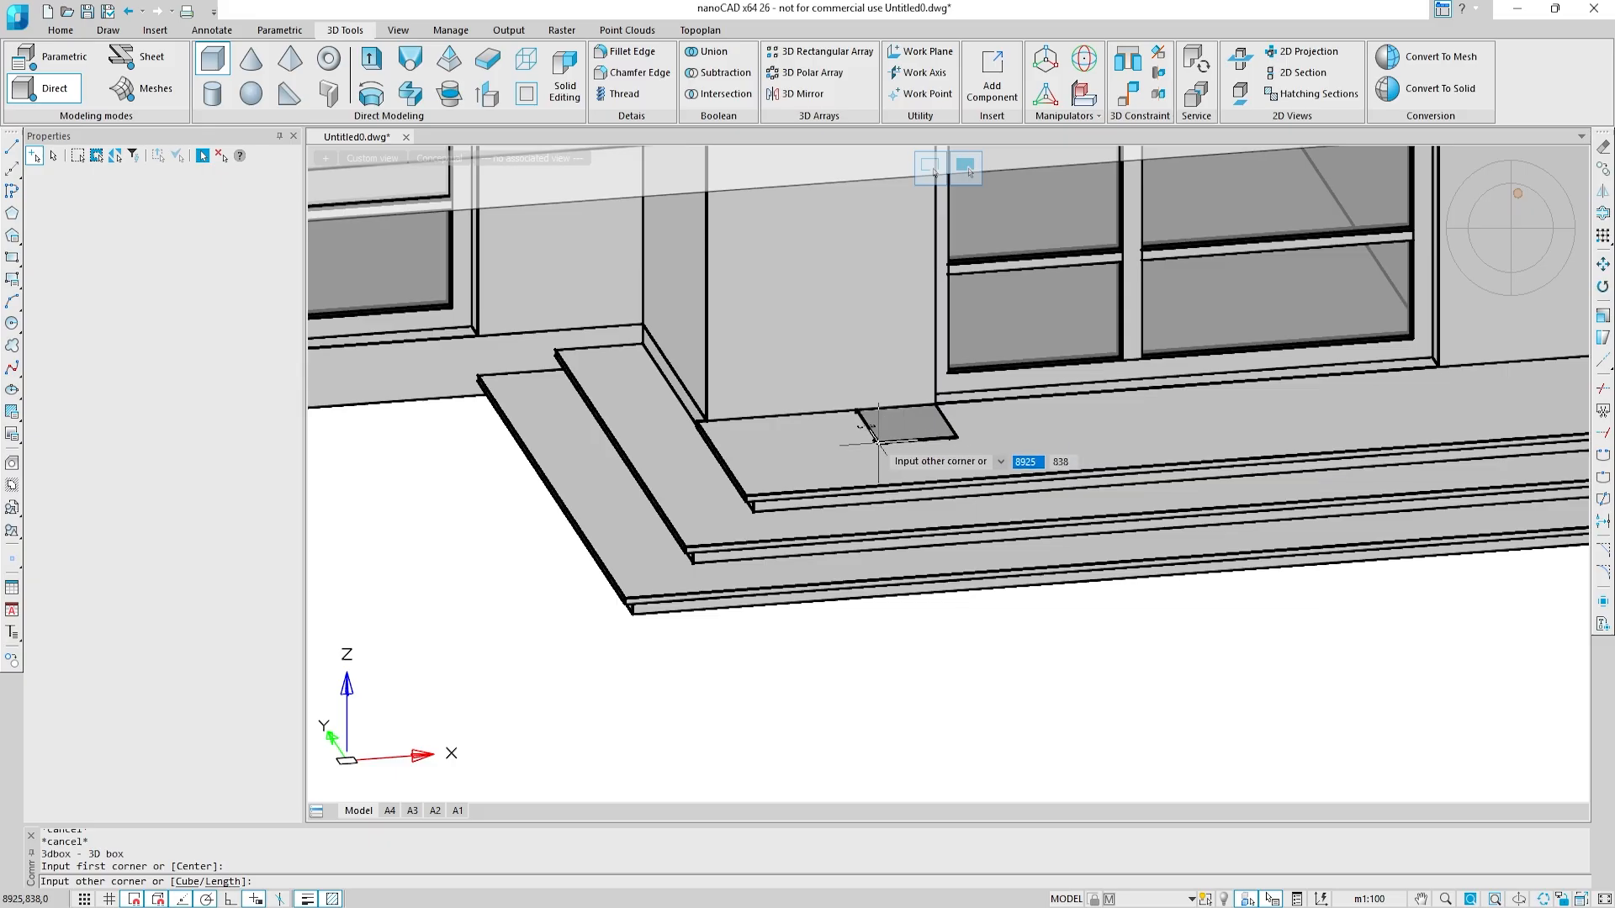
right_click(878, 442)
click(933, 511)
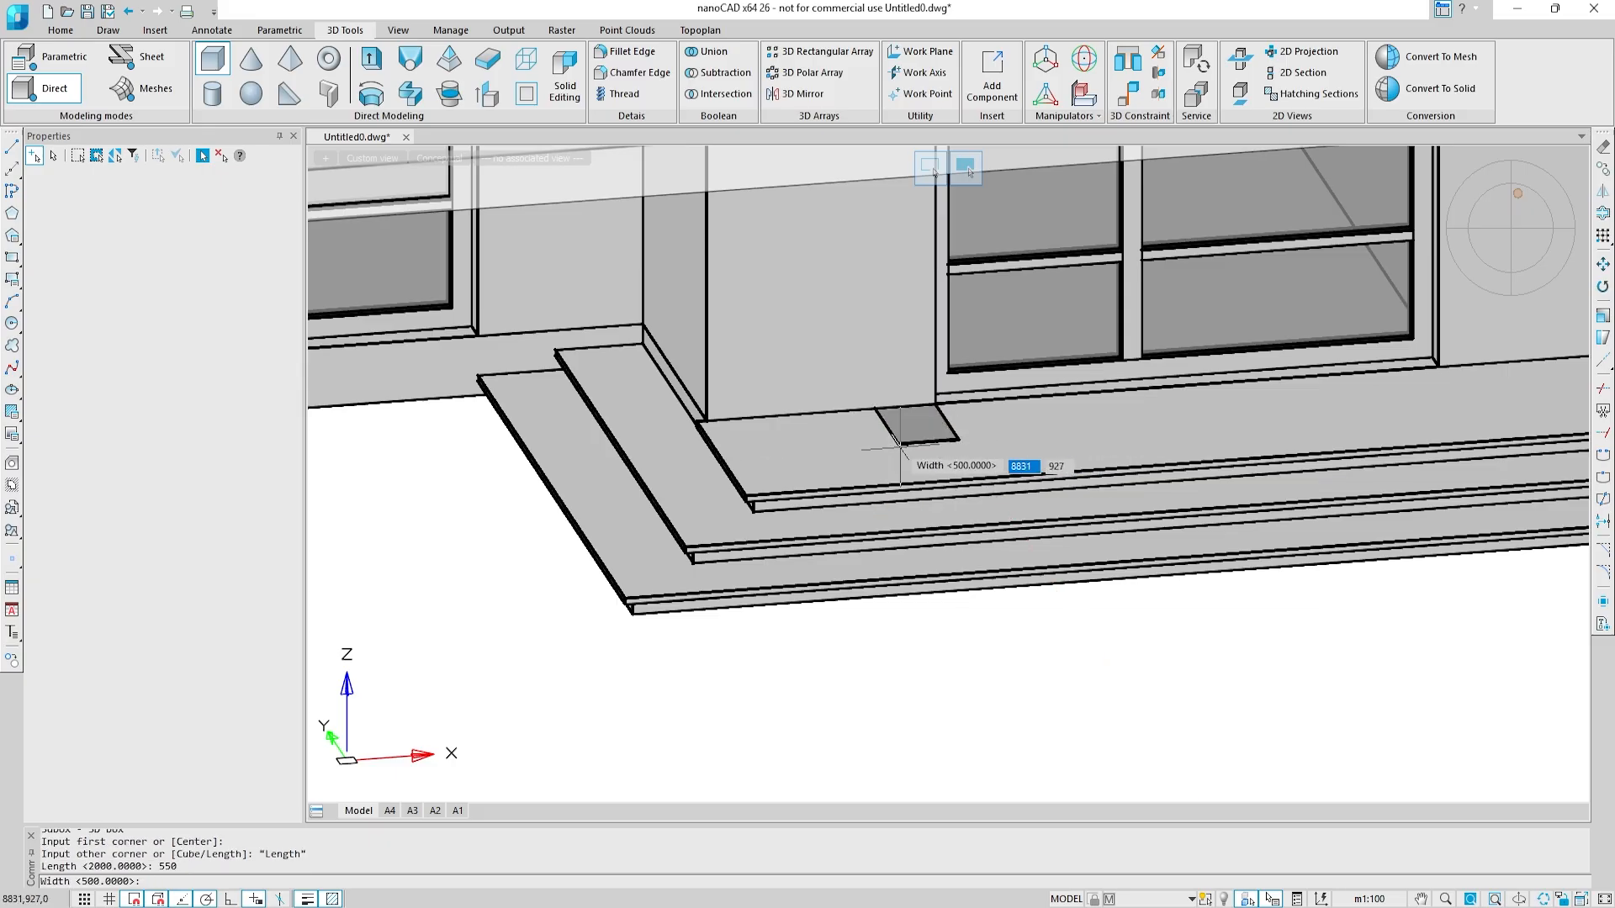
text(-450)
key(Return)
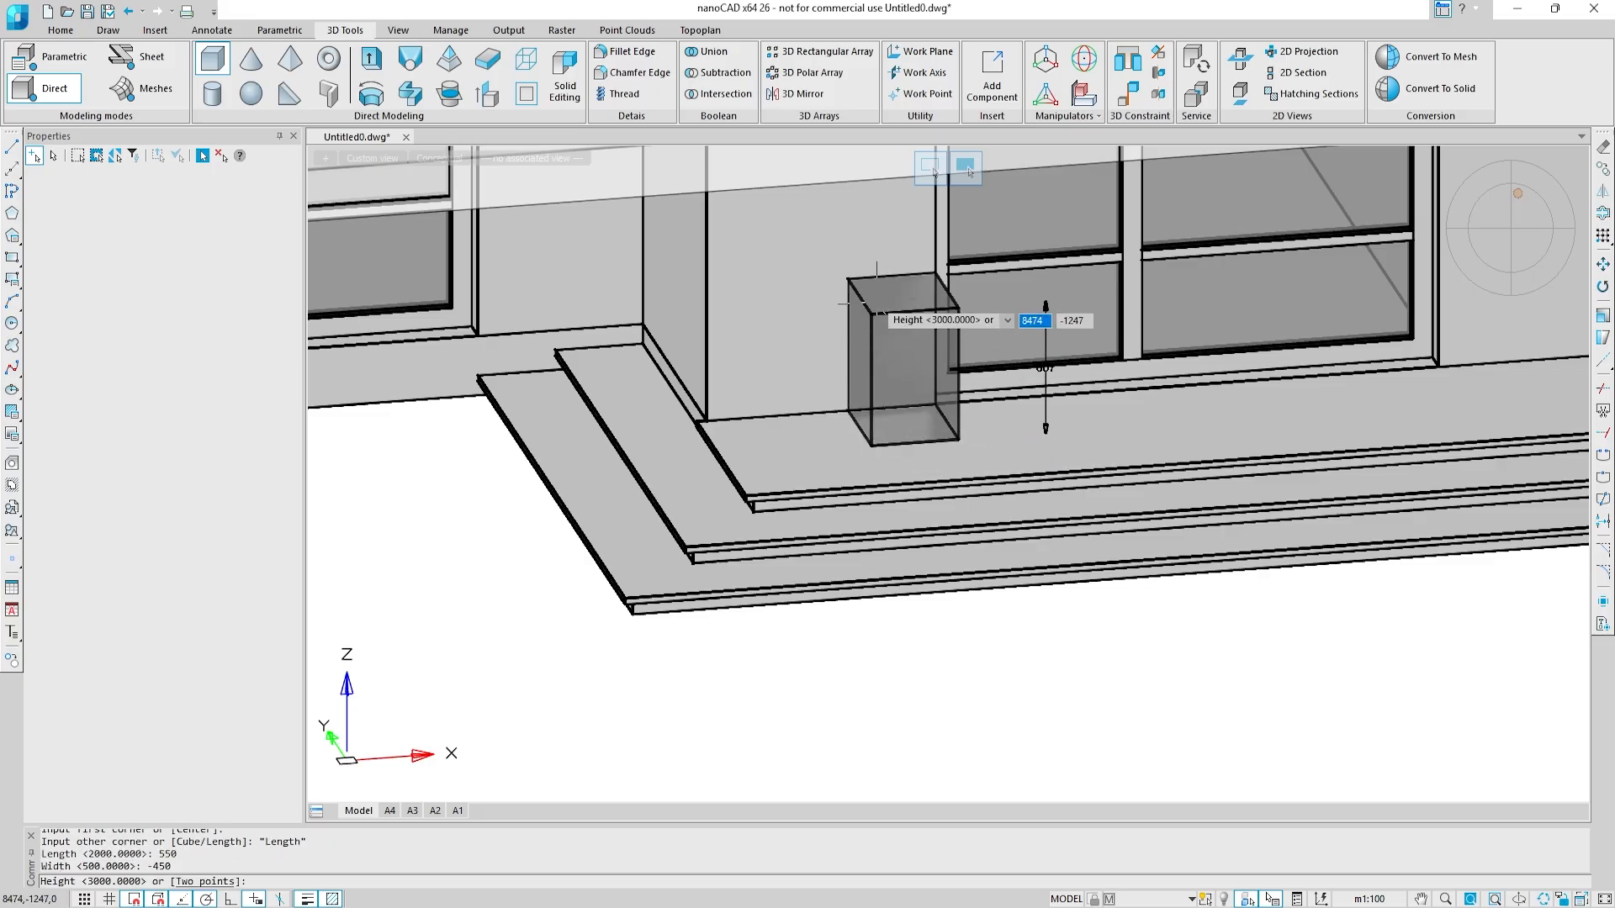
text(6300)
key(Return)
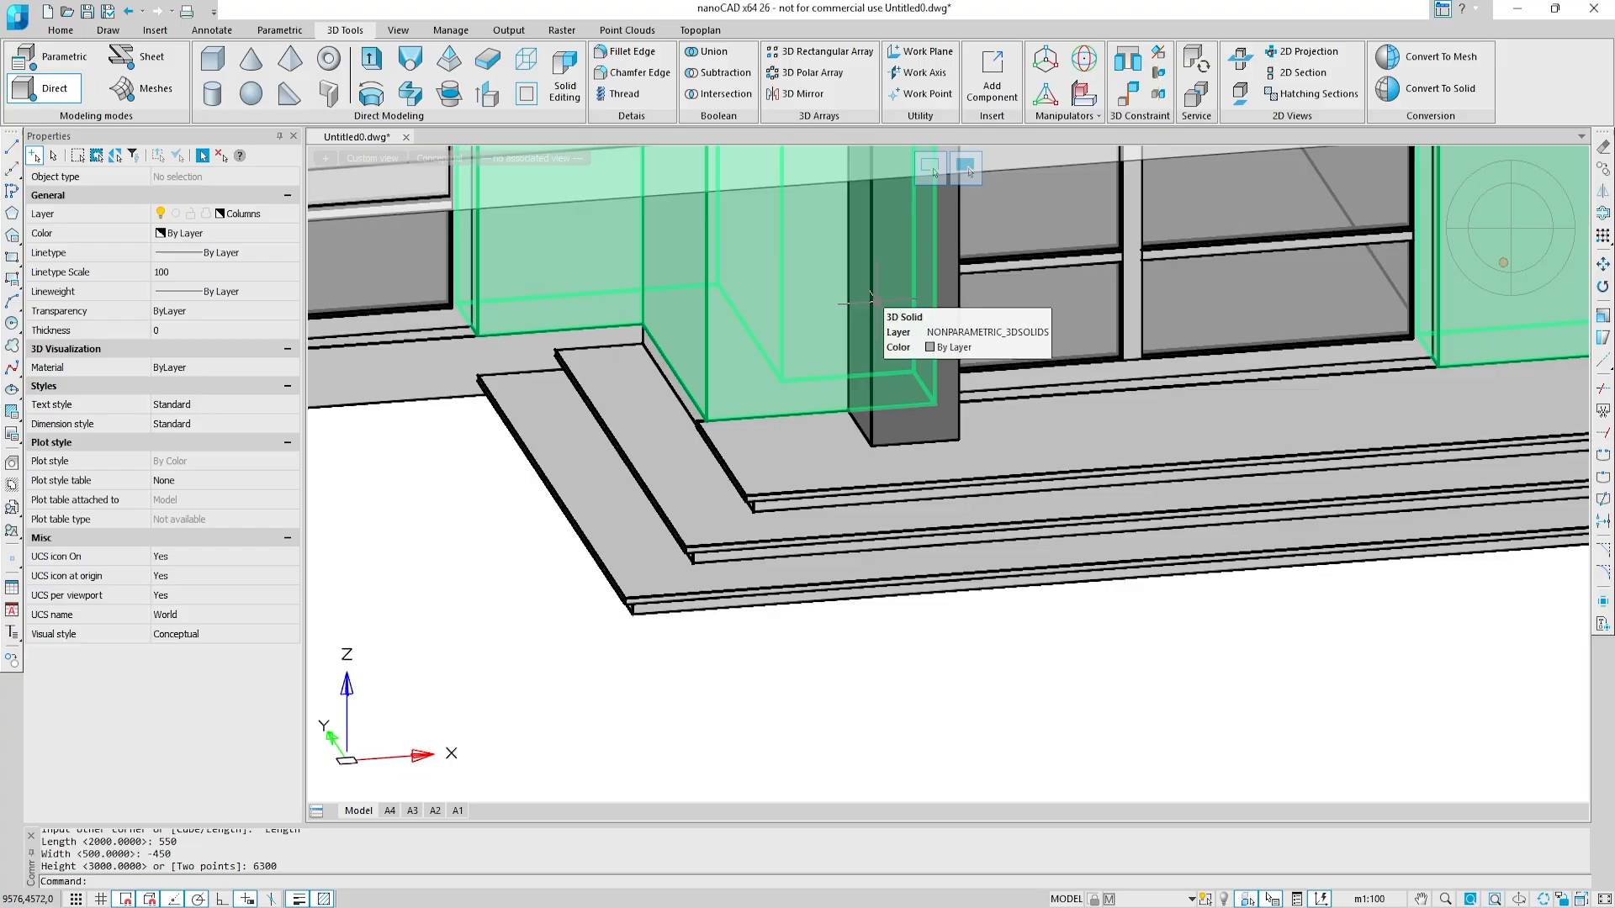
Step: Presspull the upper-storey part of the porch column's side face by 500
scroll(876, 300, down, 5)
middle_drag(867, 233, 871, 505)
shift+middle_drag(876, 426, 980, 443)
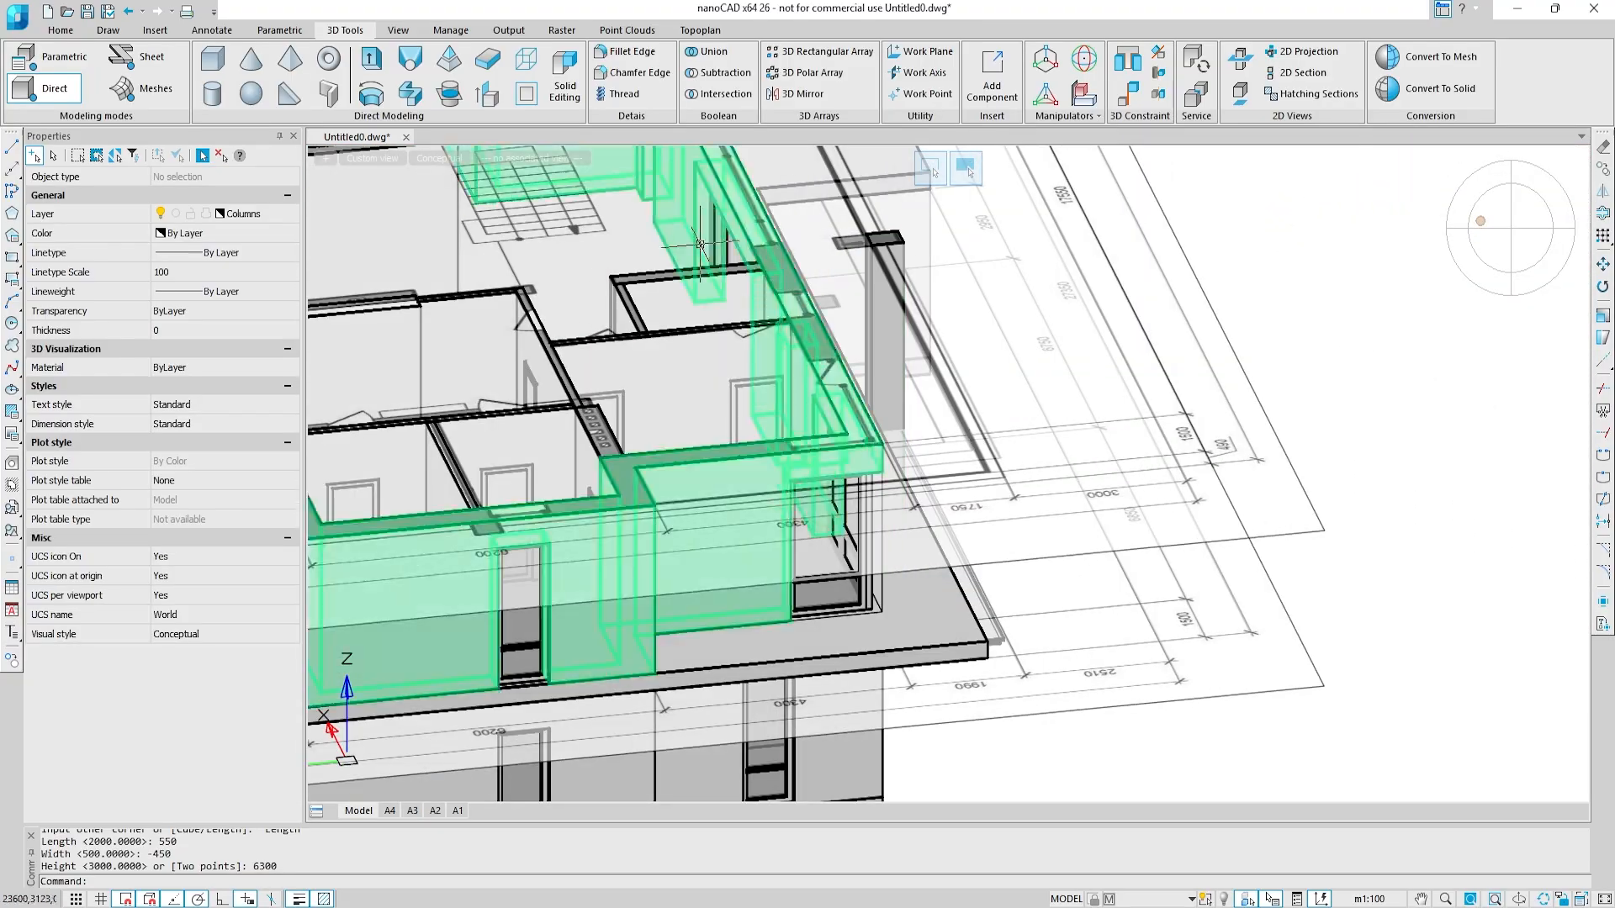
click(487, 93)
scroll(870, 336, up, 5)
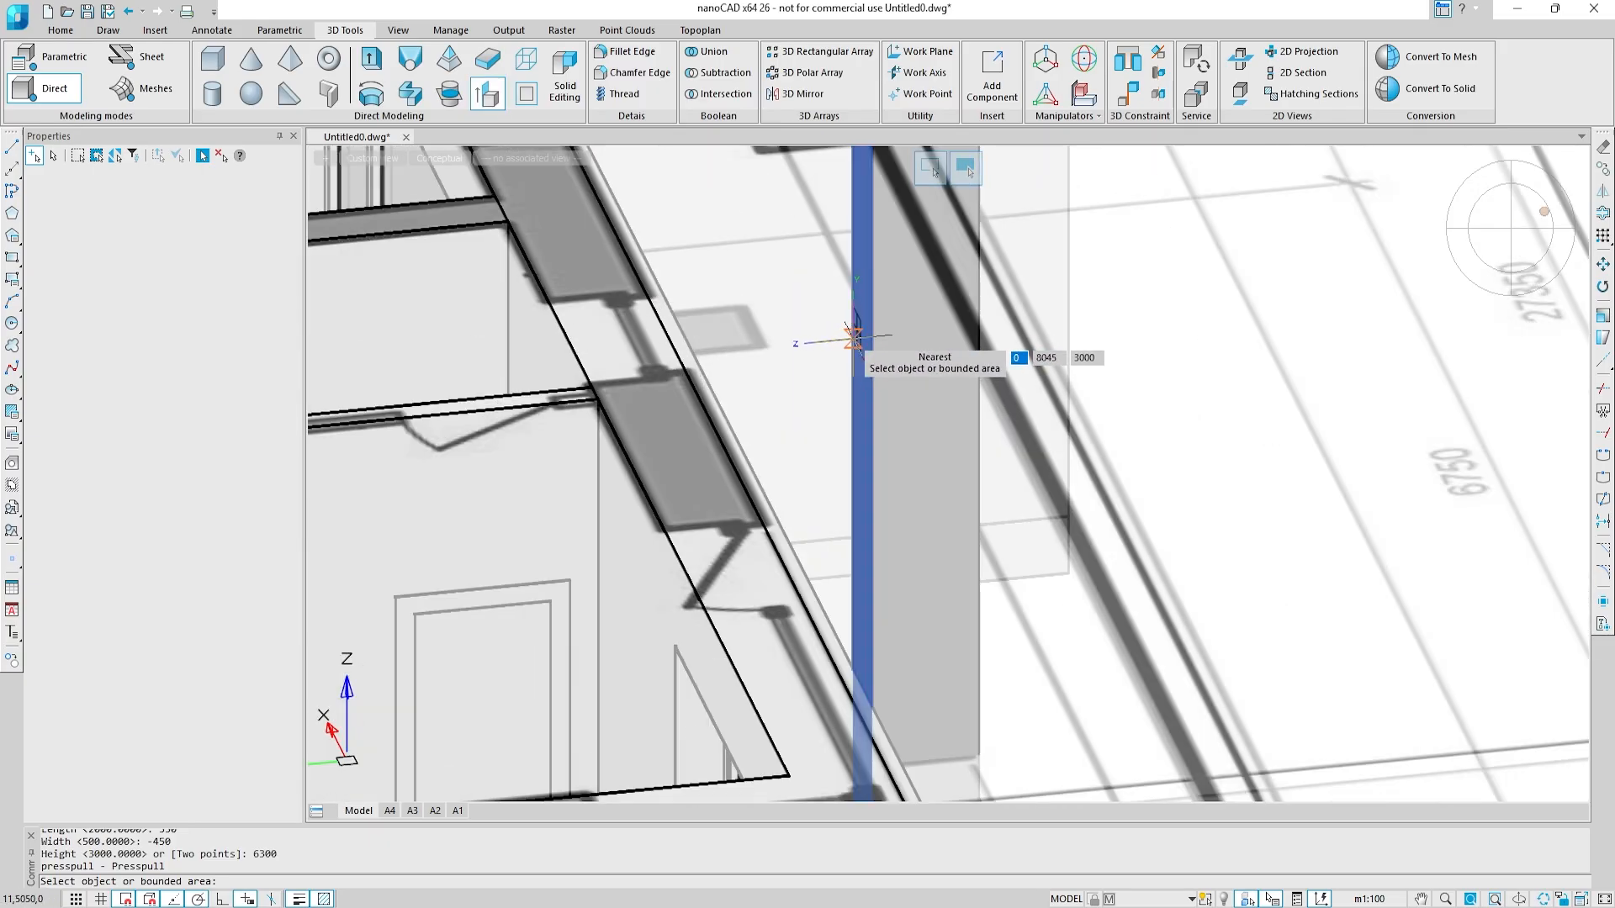
click(854, 337)
scroll(730, 338, down, 4)
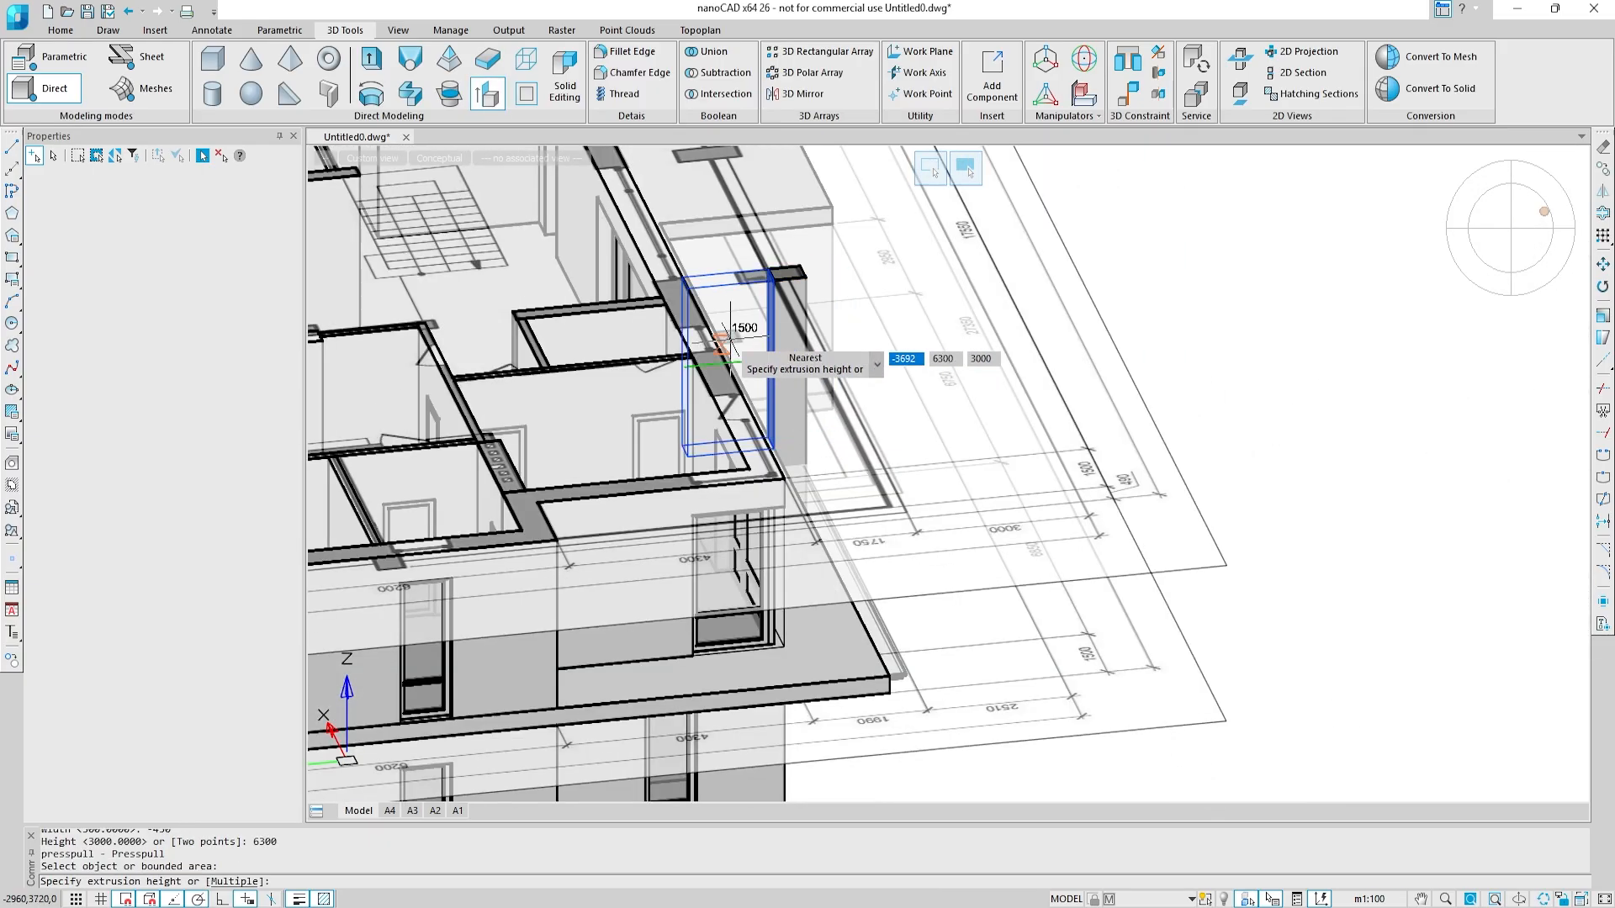
shift+middle_drag(716, 341, 696, 345)
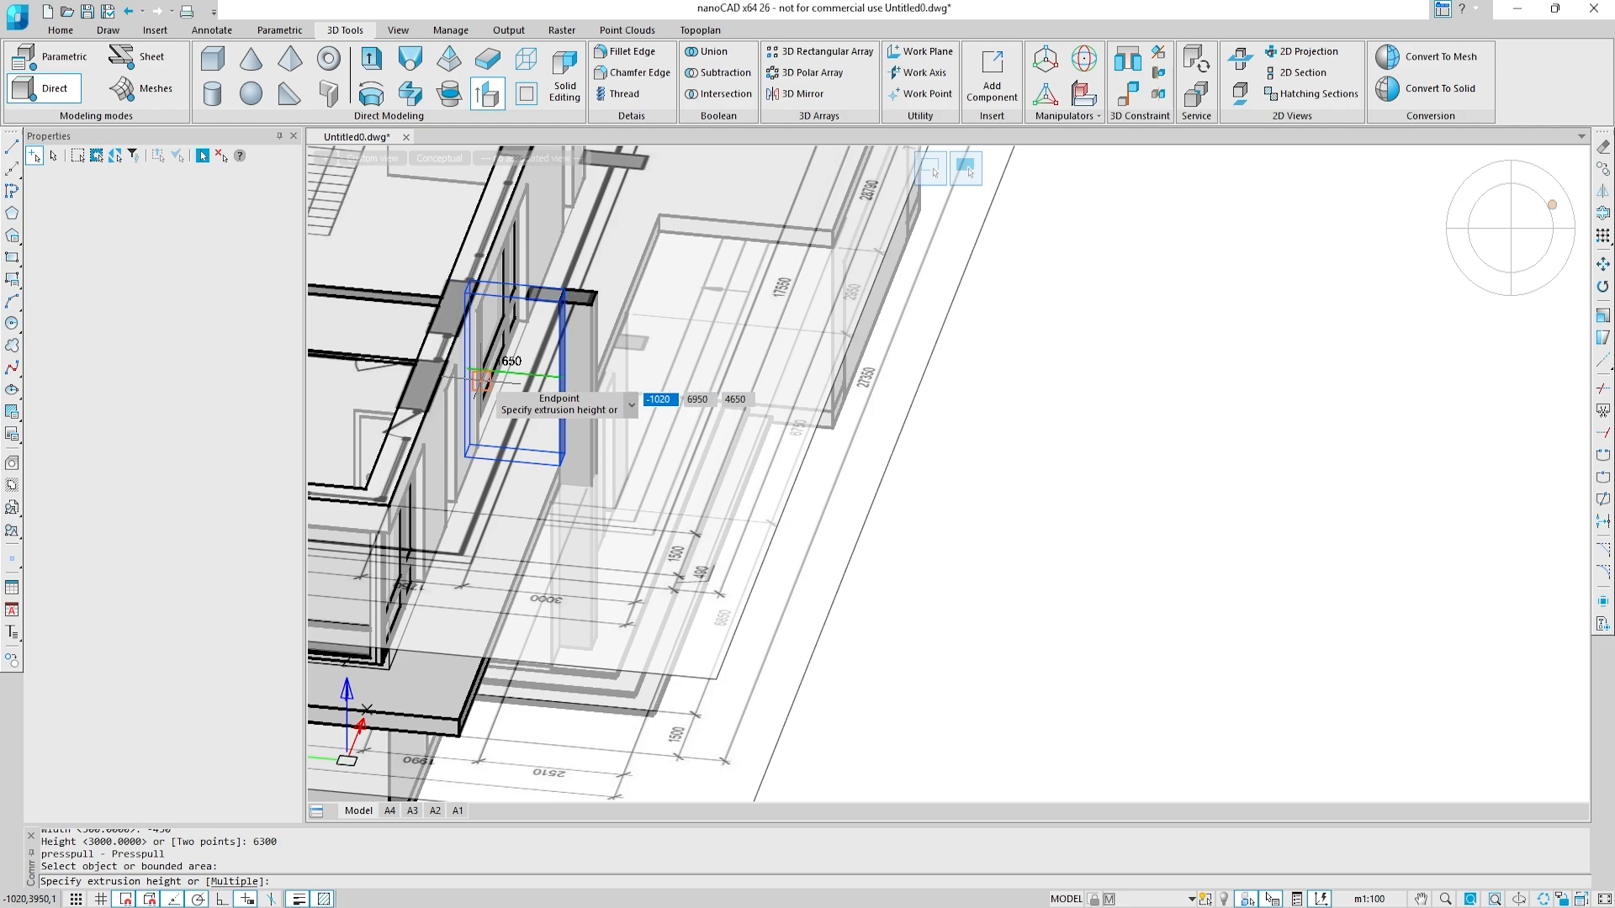
text(500)
key(Return)
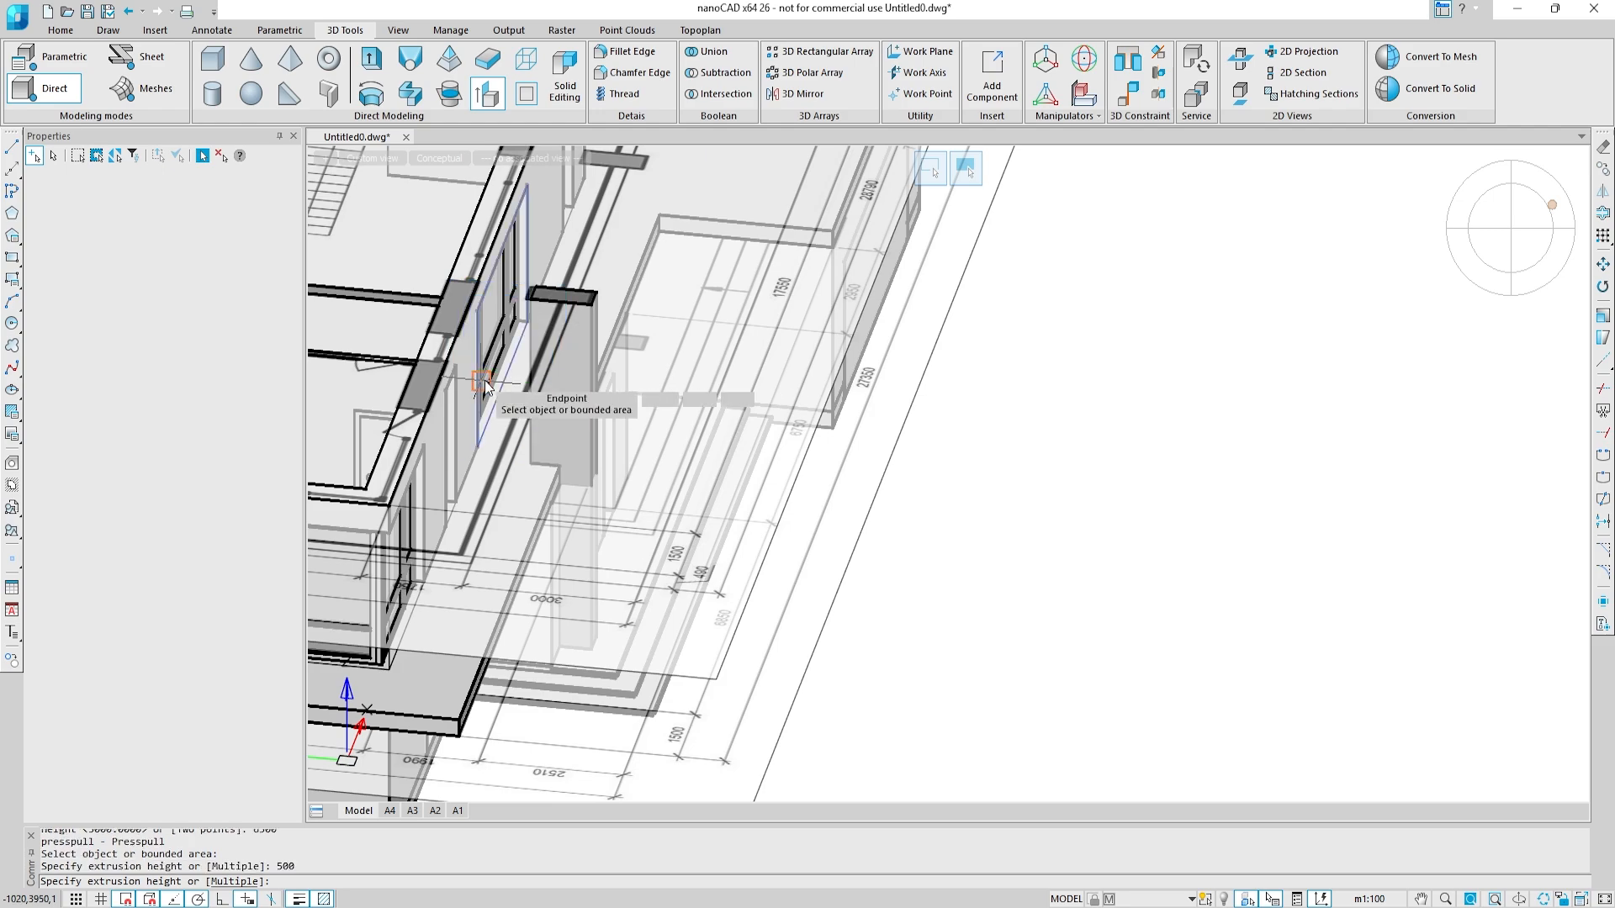
key(Escape)
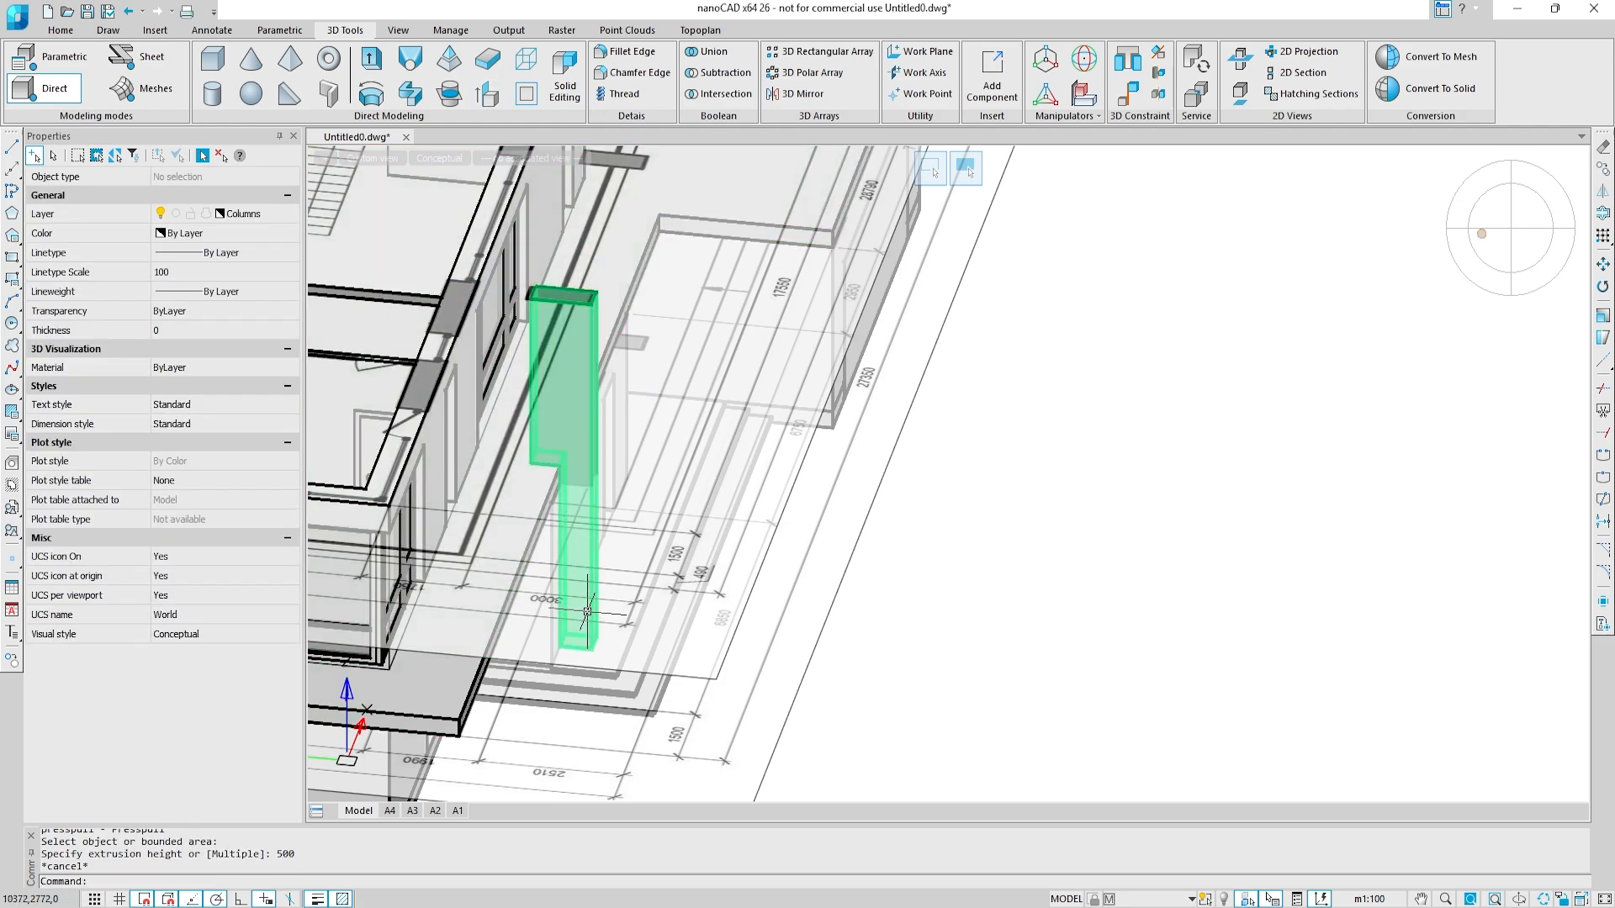
Step: Copy the porch column from its base corner to the matching wall corner beside the narrow window farther along the porch
click(587, 611)
click(875, 396)
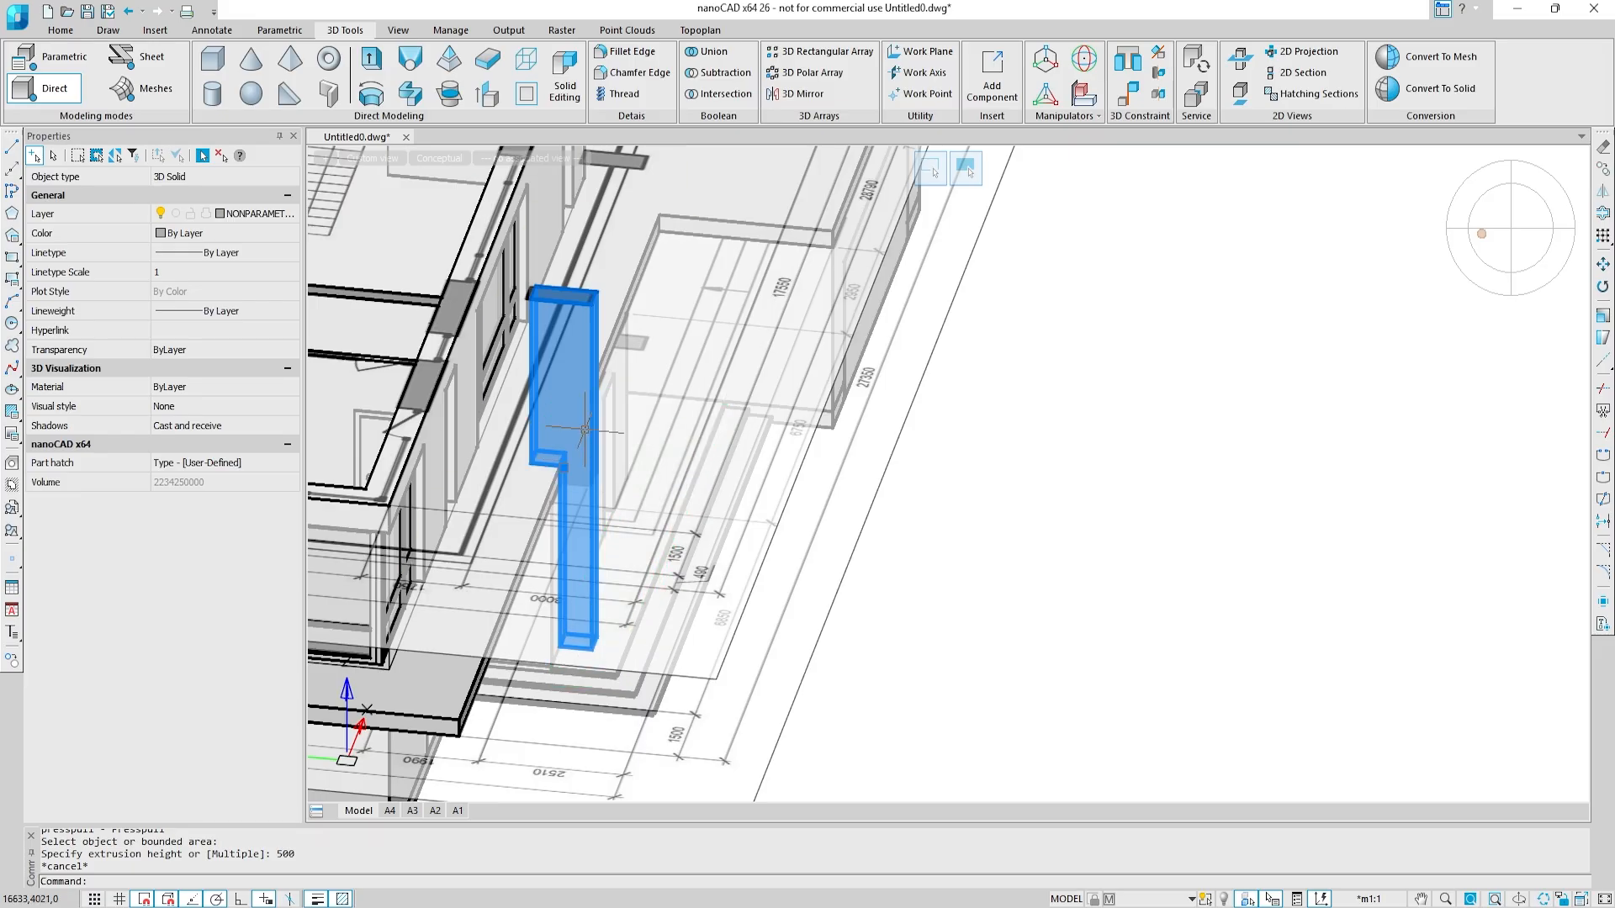
shift+middle_drag(586, 430, 596, 613)
scroll(594, 643, up, 4)
text(co)
key(Return)
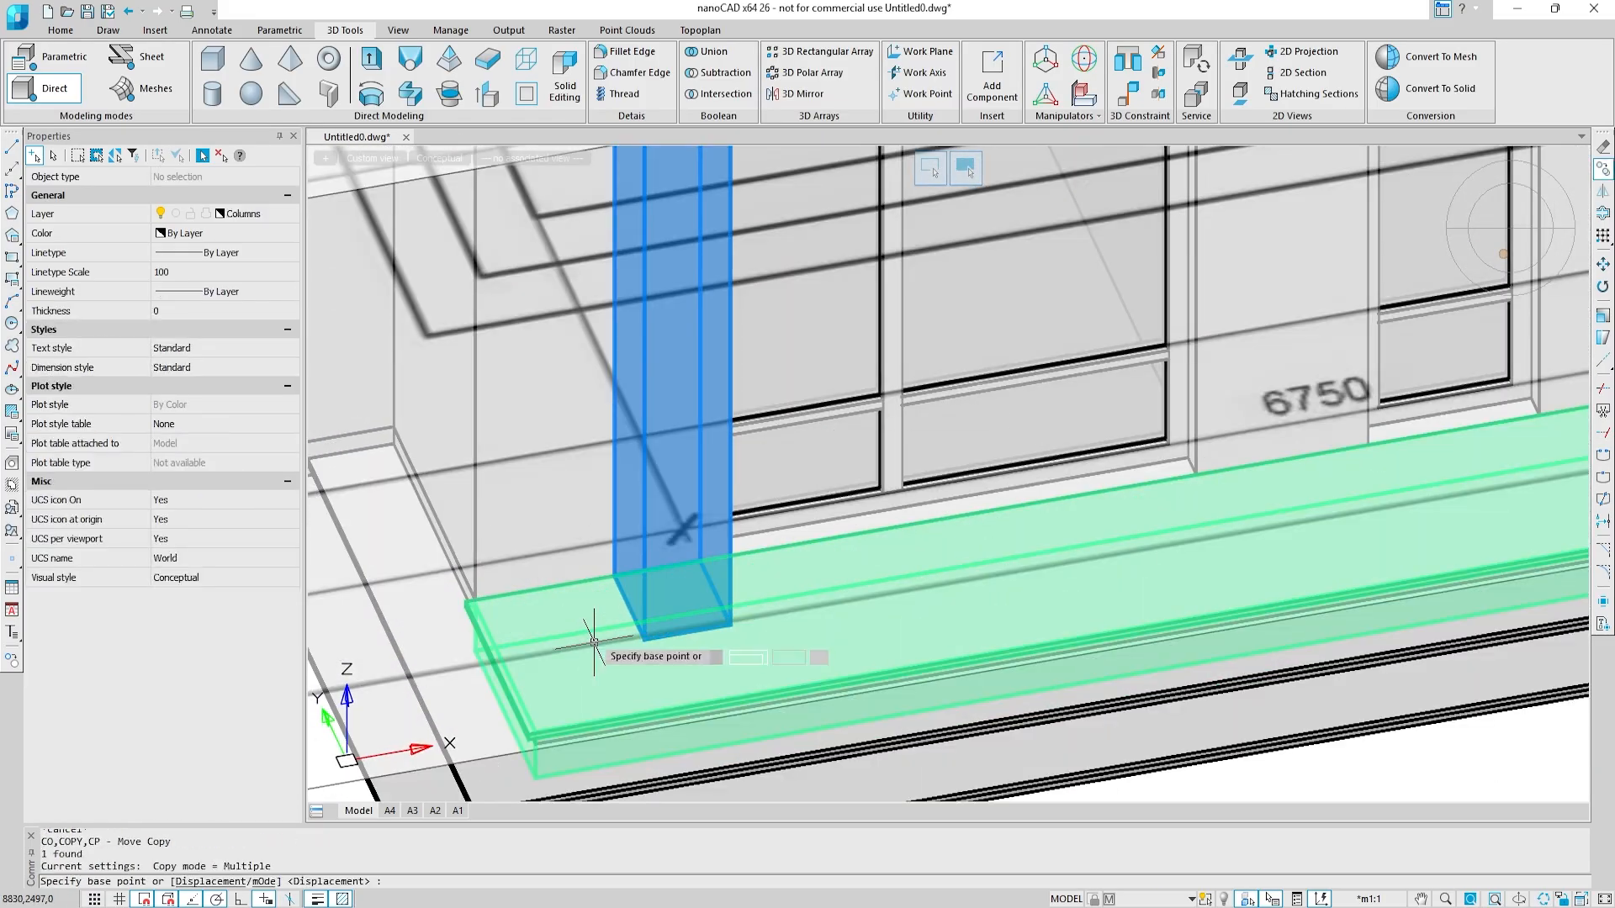
click(615, 576)
middle_drag(1173, 504, 421, 622)
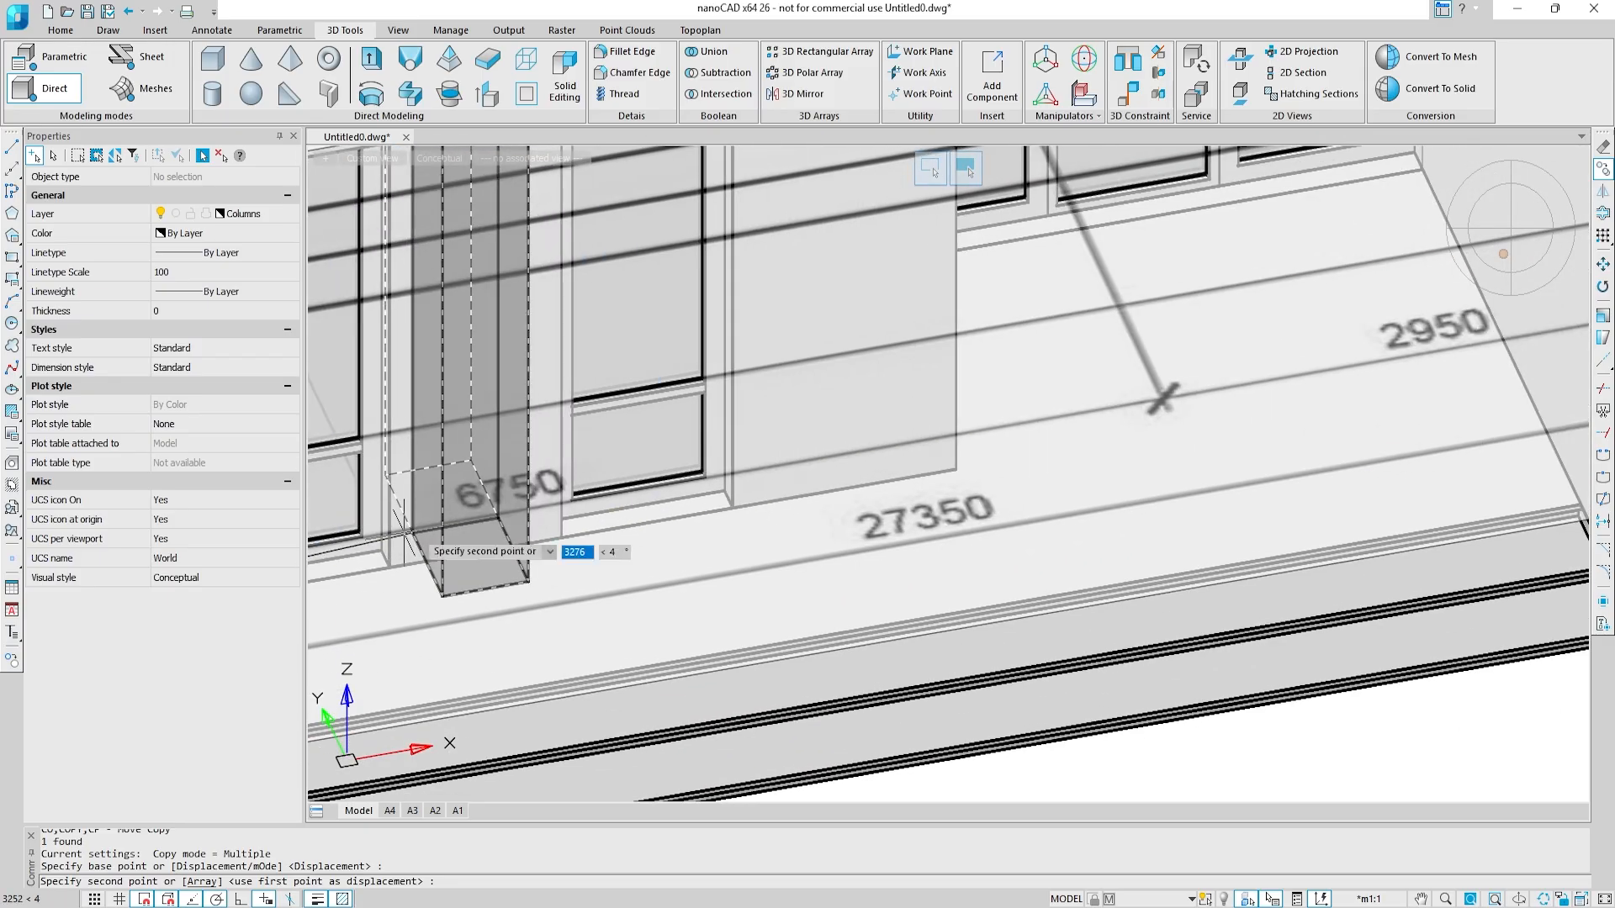
click(733, 509)
scroll(733, 509, down, 4)
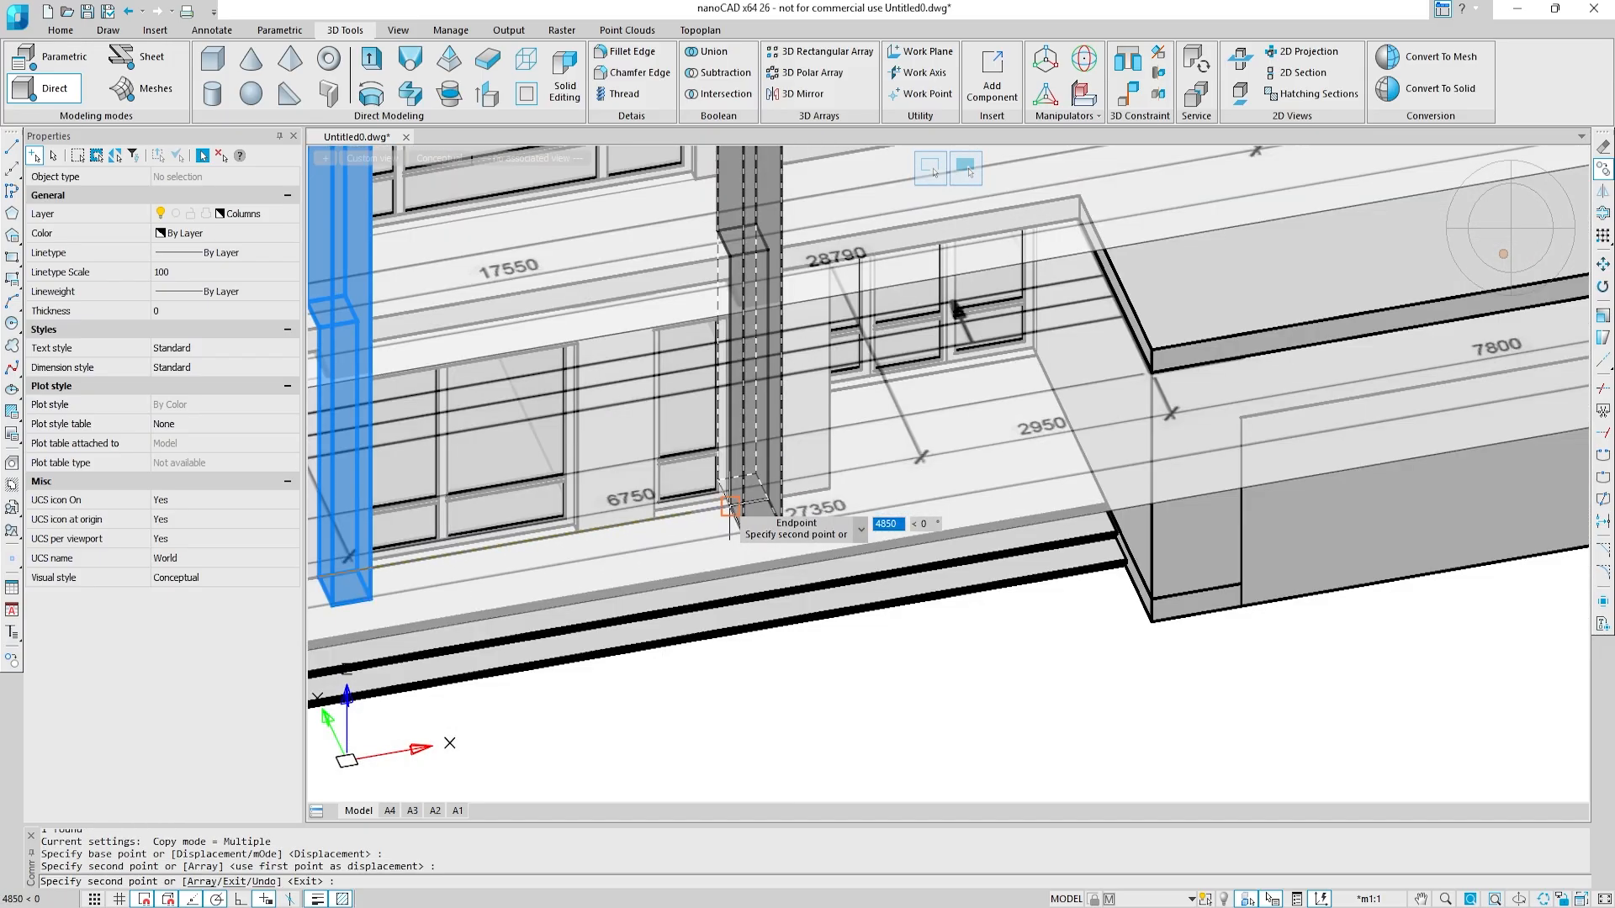
key(Escape)
Step: Select both porch columns and assign them to the Columns layer
click(734, 508)
middle_drag(511, 433, 853, 435)
click(684, 333)
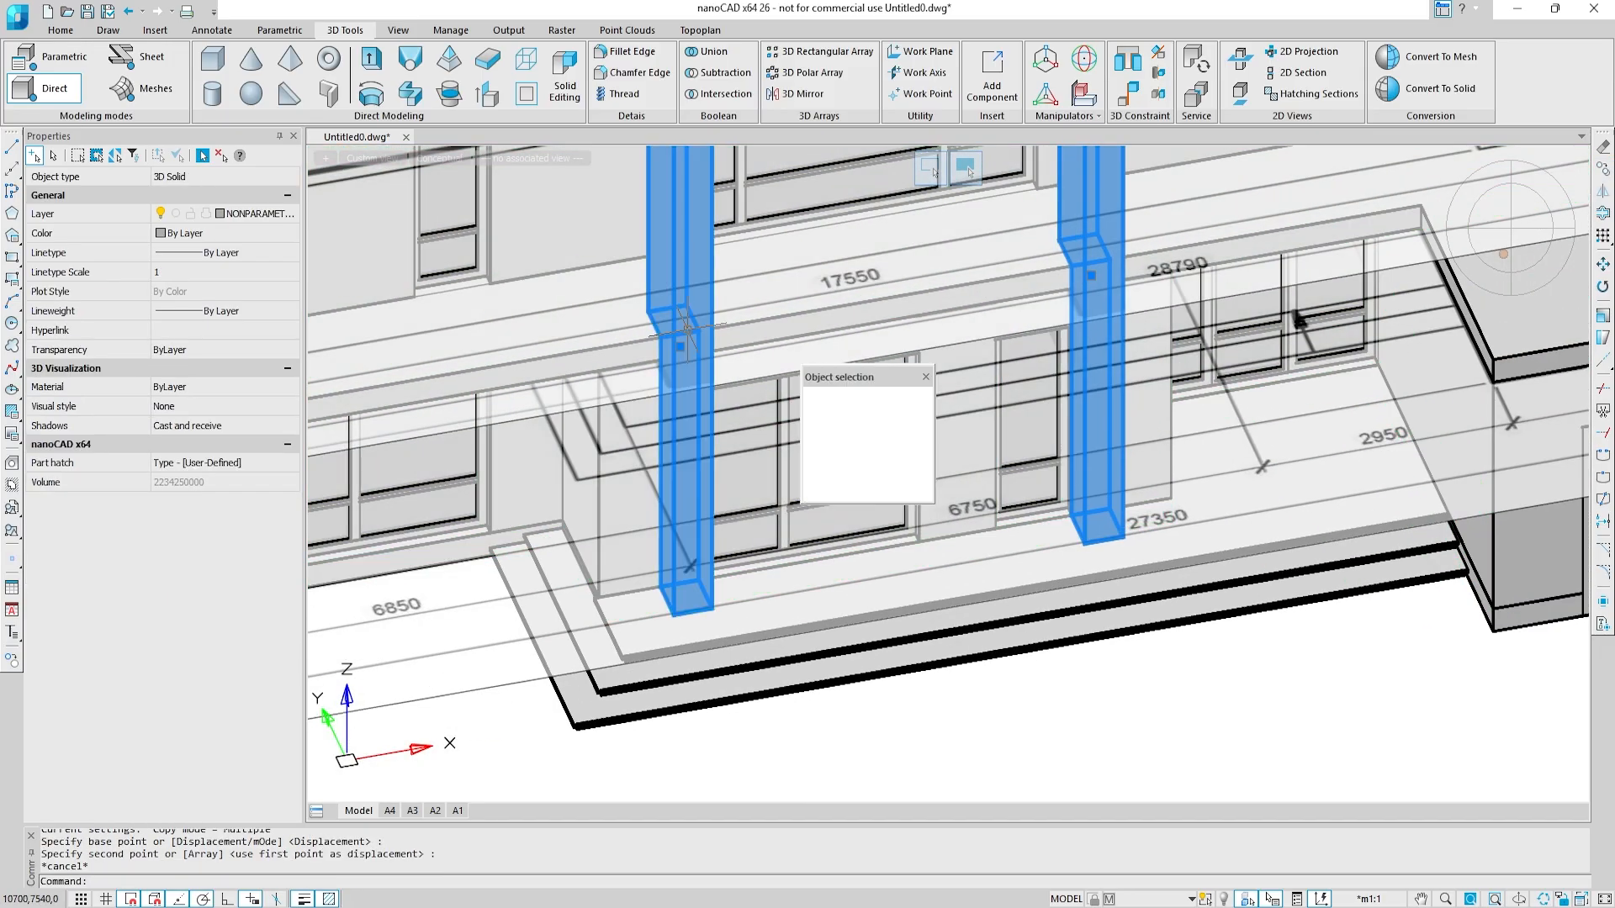
click(287, 215)
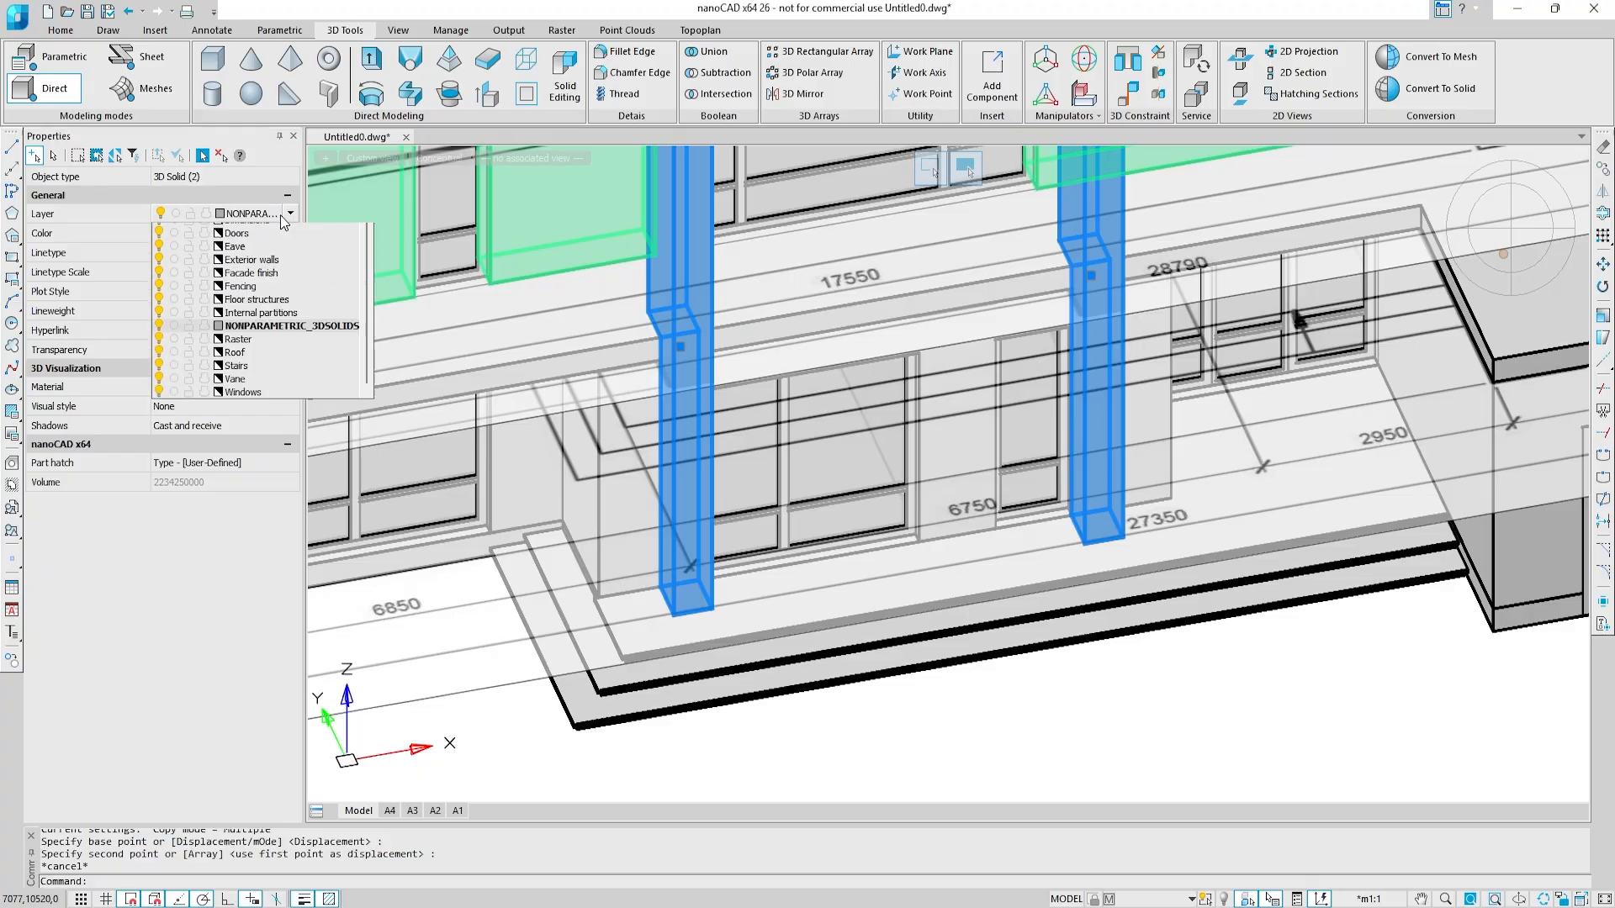
click(243, 284)
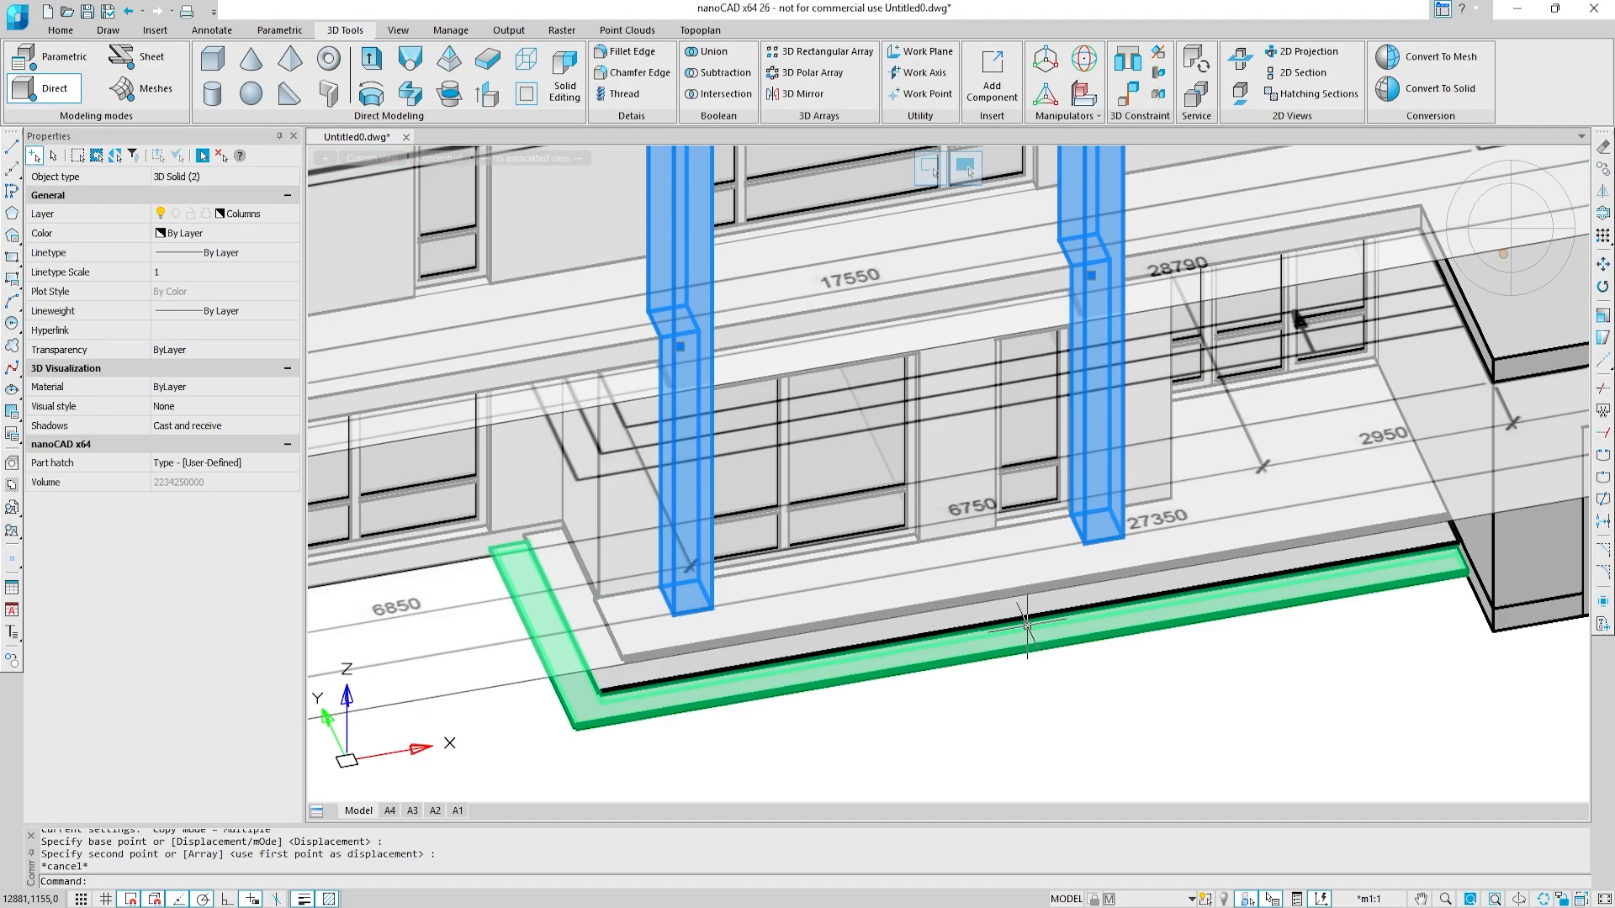
key(Escape)
Step: Create a 3D box column at the base beside the end-wall window of the single-storey wing, length 550, width -450, height 3300
scroll(1037, 655, down, 8)
middle_drag(837, 471, 969, 557)
middle_drag(735, 569, 955, 500)
shift+middle_drag(673, 488, 715, 470)
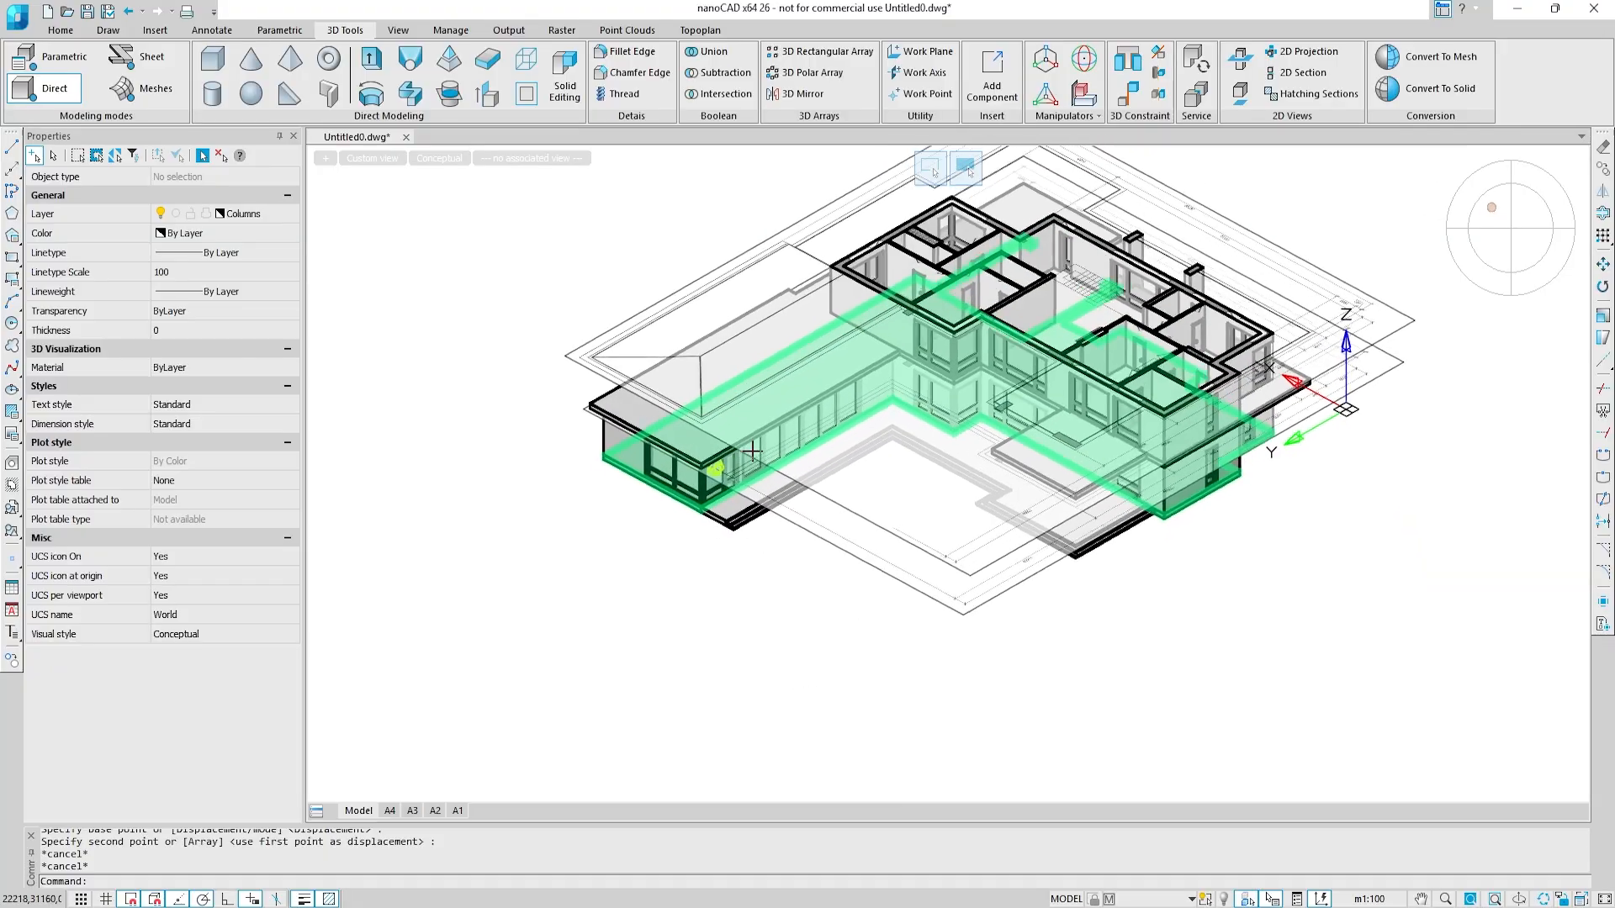
scroll(654, 472, up, 5)
scroll(654, 472, up, 5)
middle_drag(813, 457, 1079, 596)
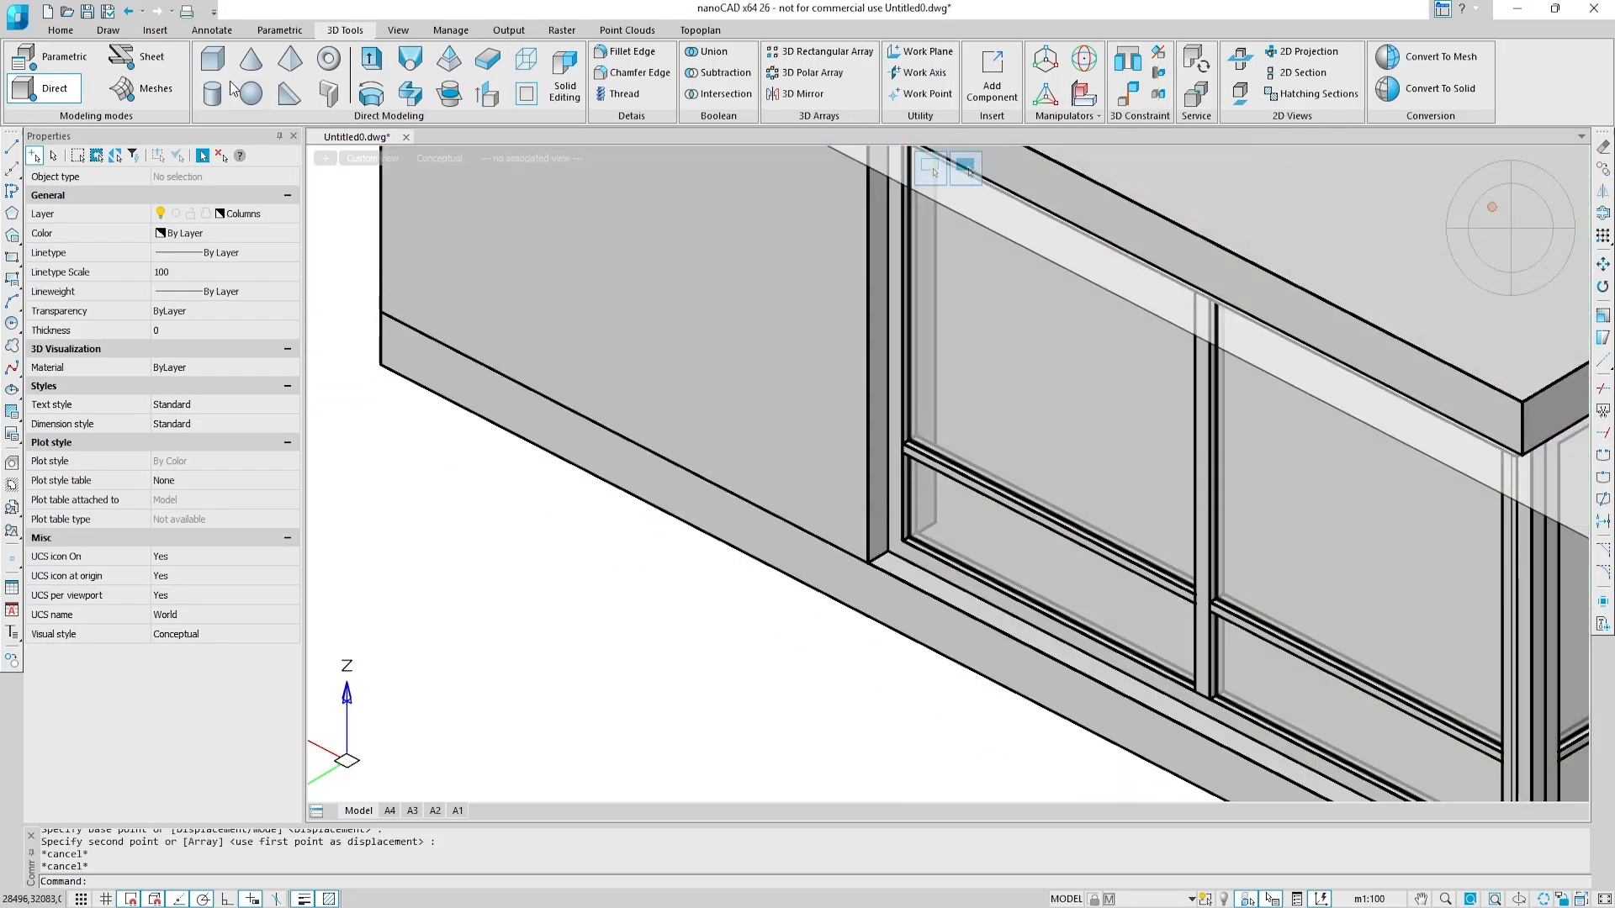
click(214, 60)
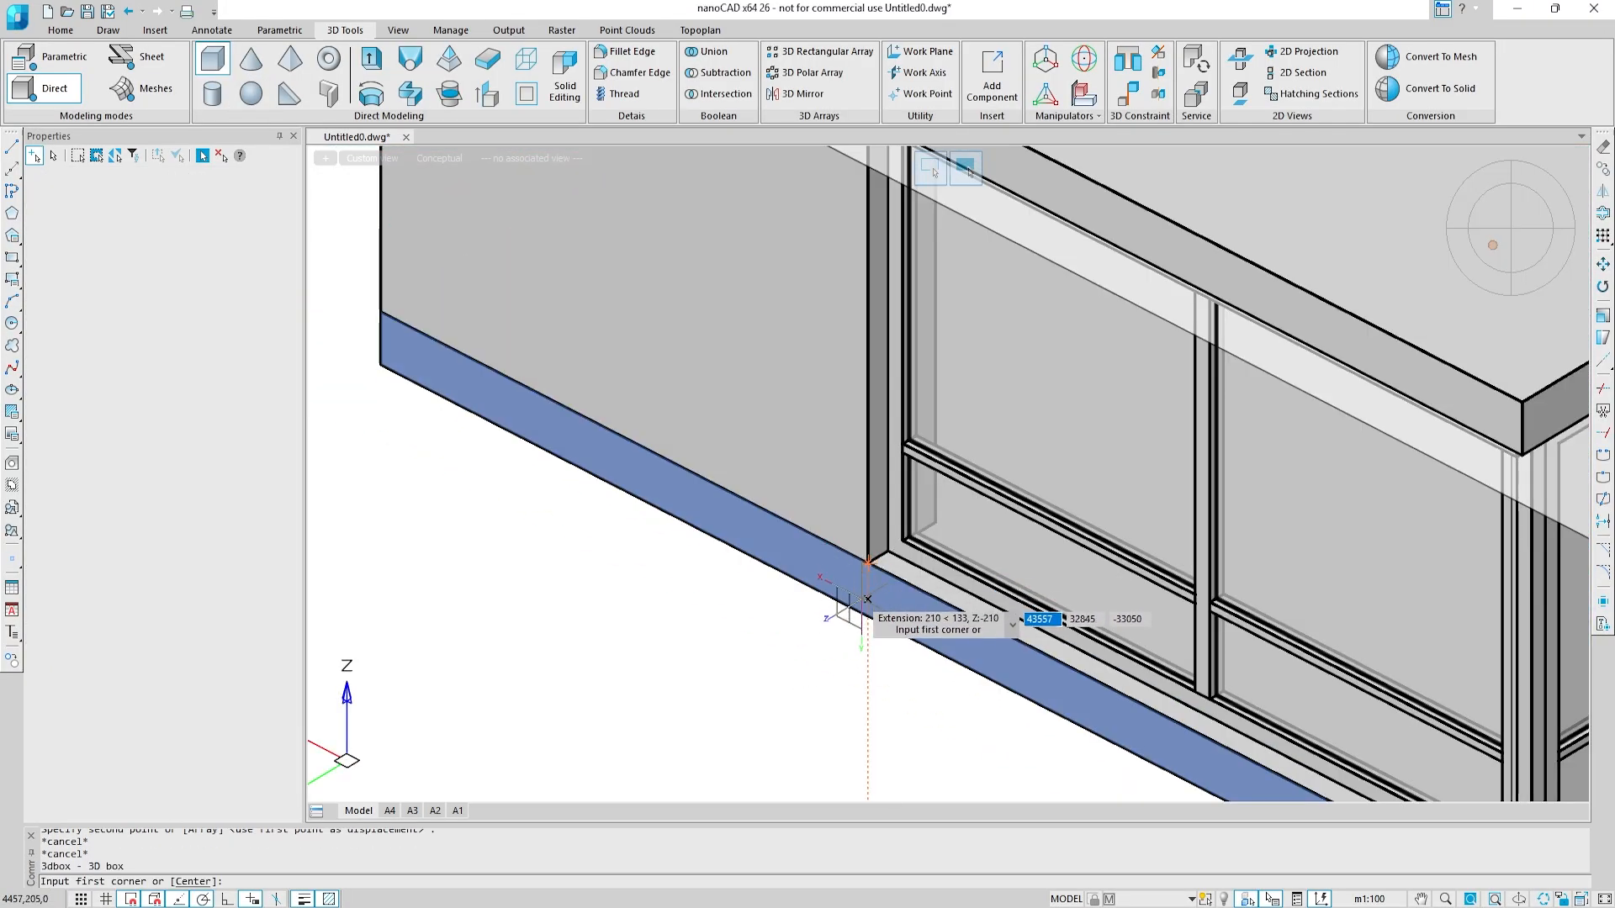
click(867, 618)
right_click(725, 633)
click(761, 705)
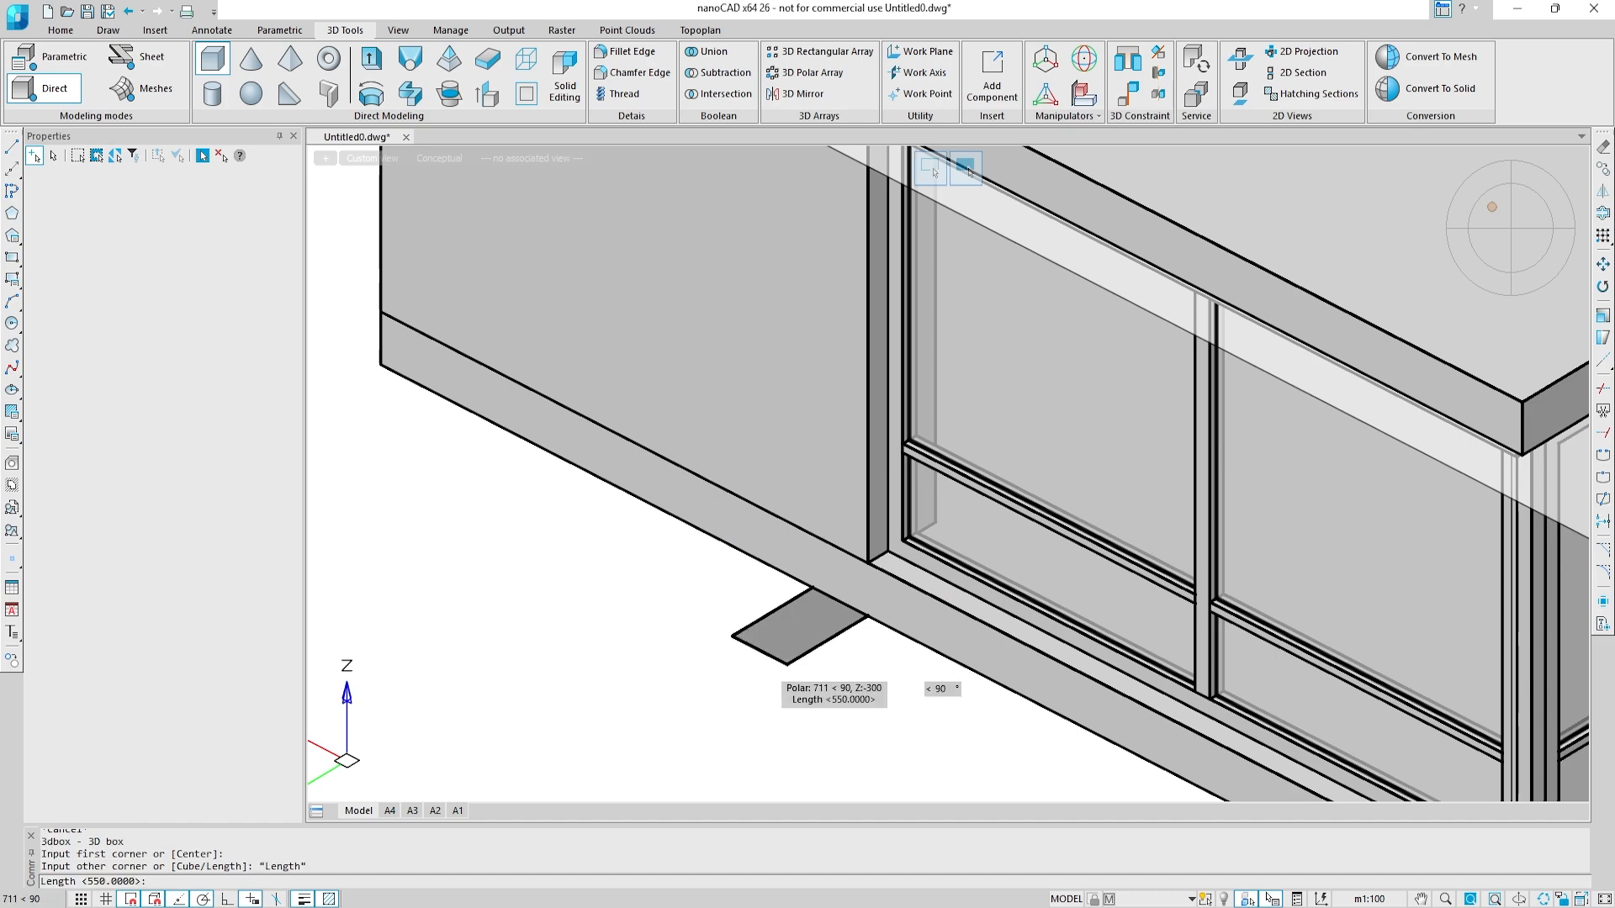
text(550)
key(Return)
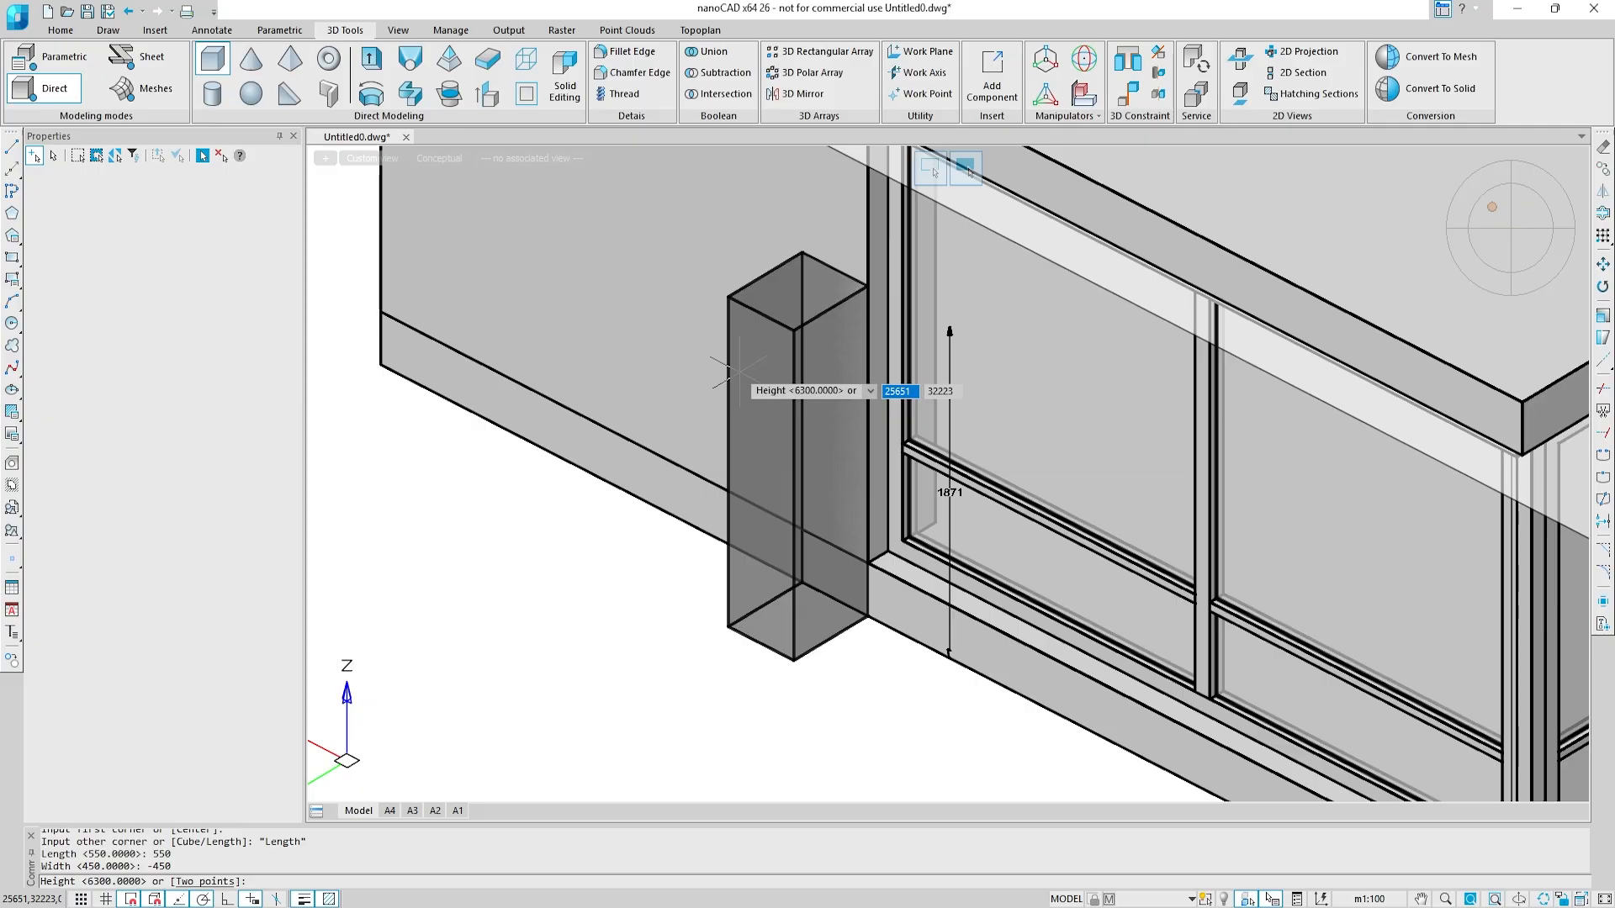
key(Return)
Step: Assign the box column on the single-storey wing's end wall to the Columns layer
scroll(730, 371, down, 3)
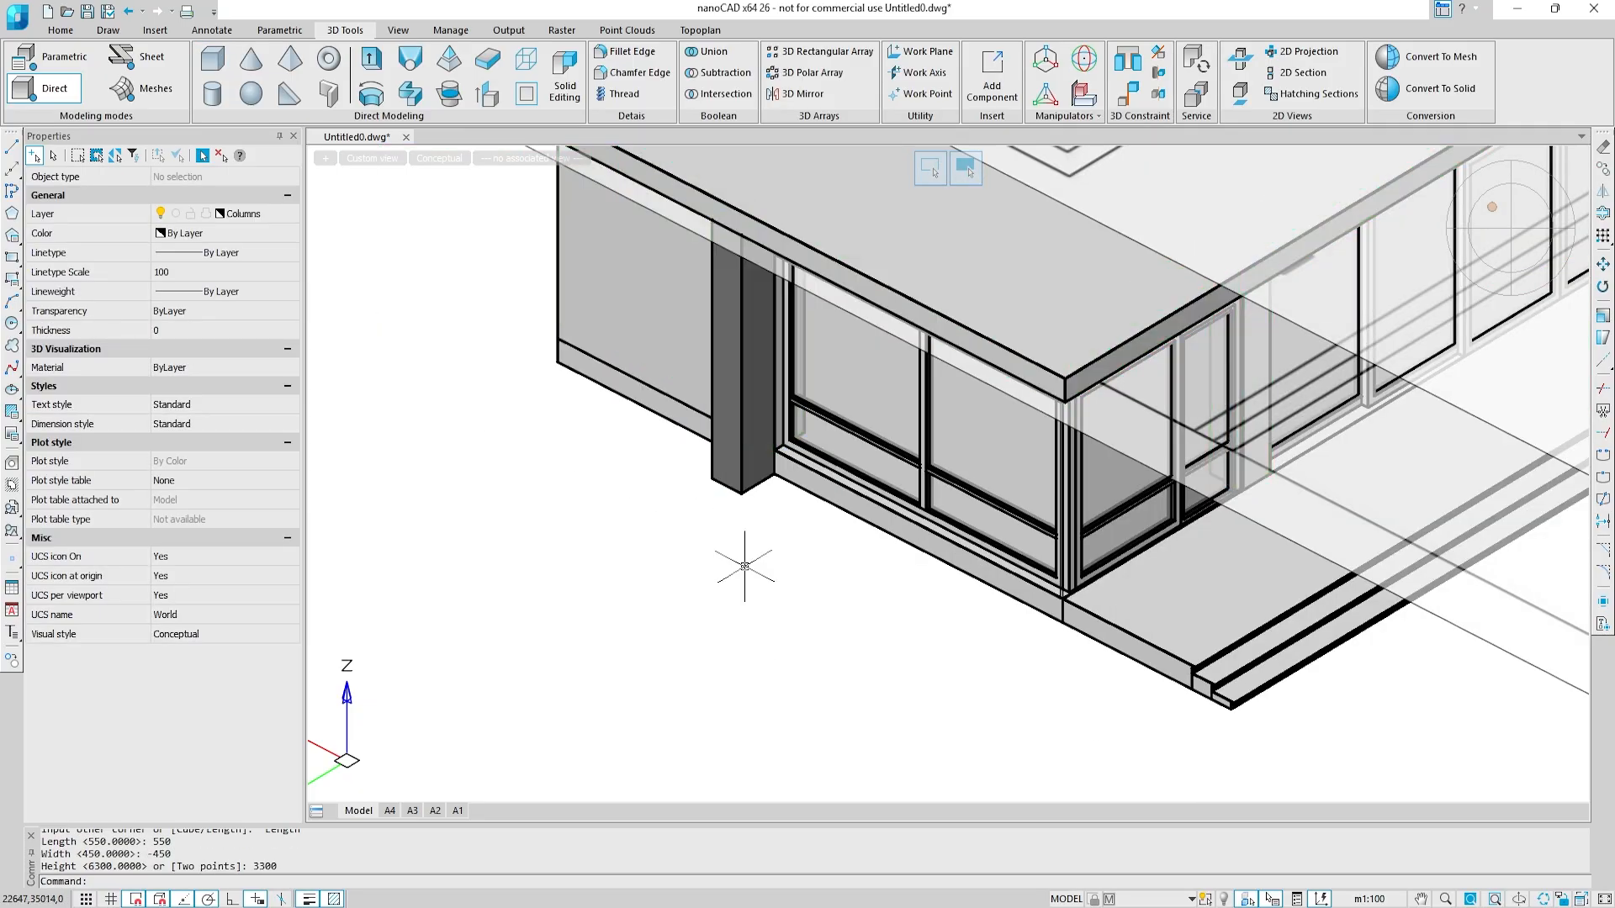
click(741, 461)
click(252, 213)
click(252, 291)
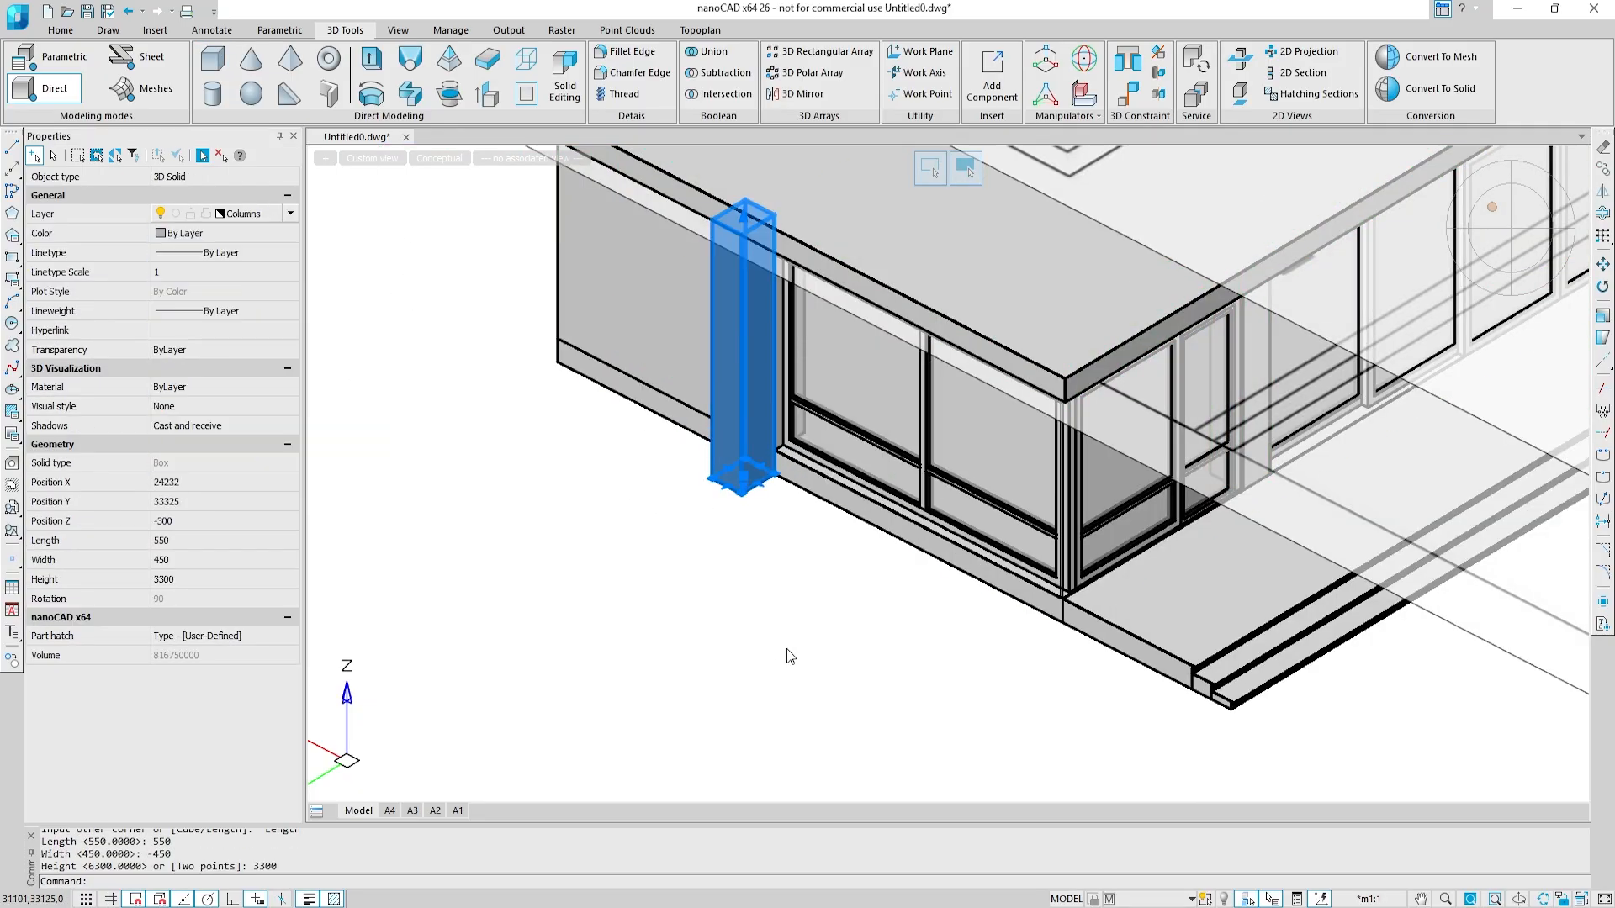
key(Escape)
Step: Create a 3D box column at the wall base between the glazed door and the long window row, length 550, width -450, height 3000
scroll(846, 636, up, 5)
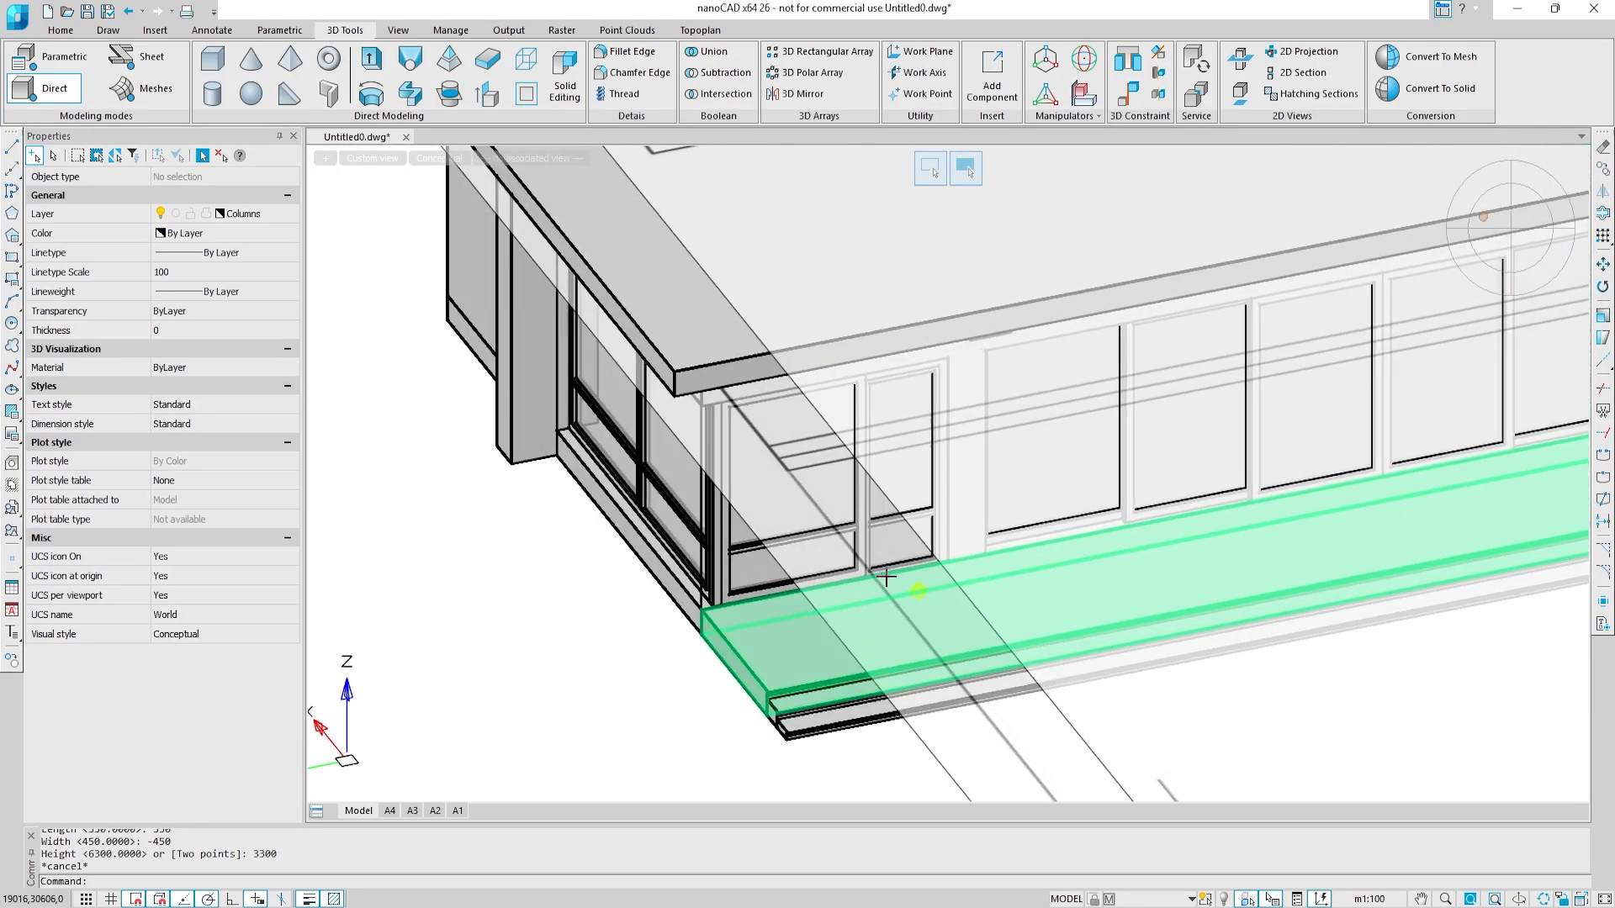
middle_drag(987, 633, 862, 570)
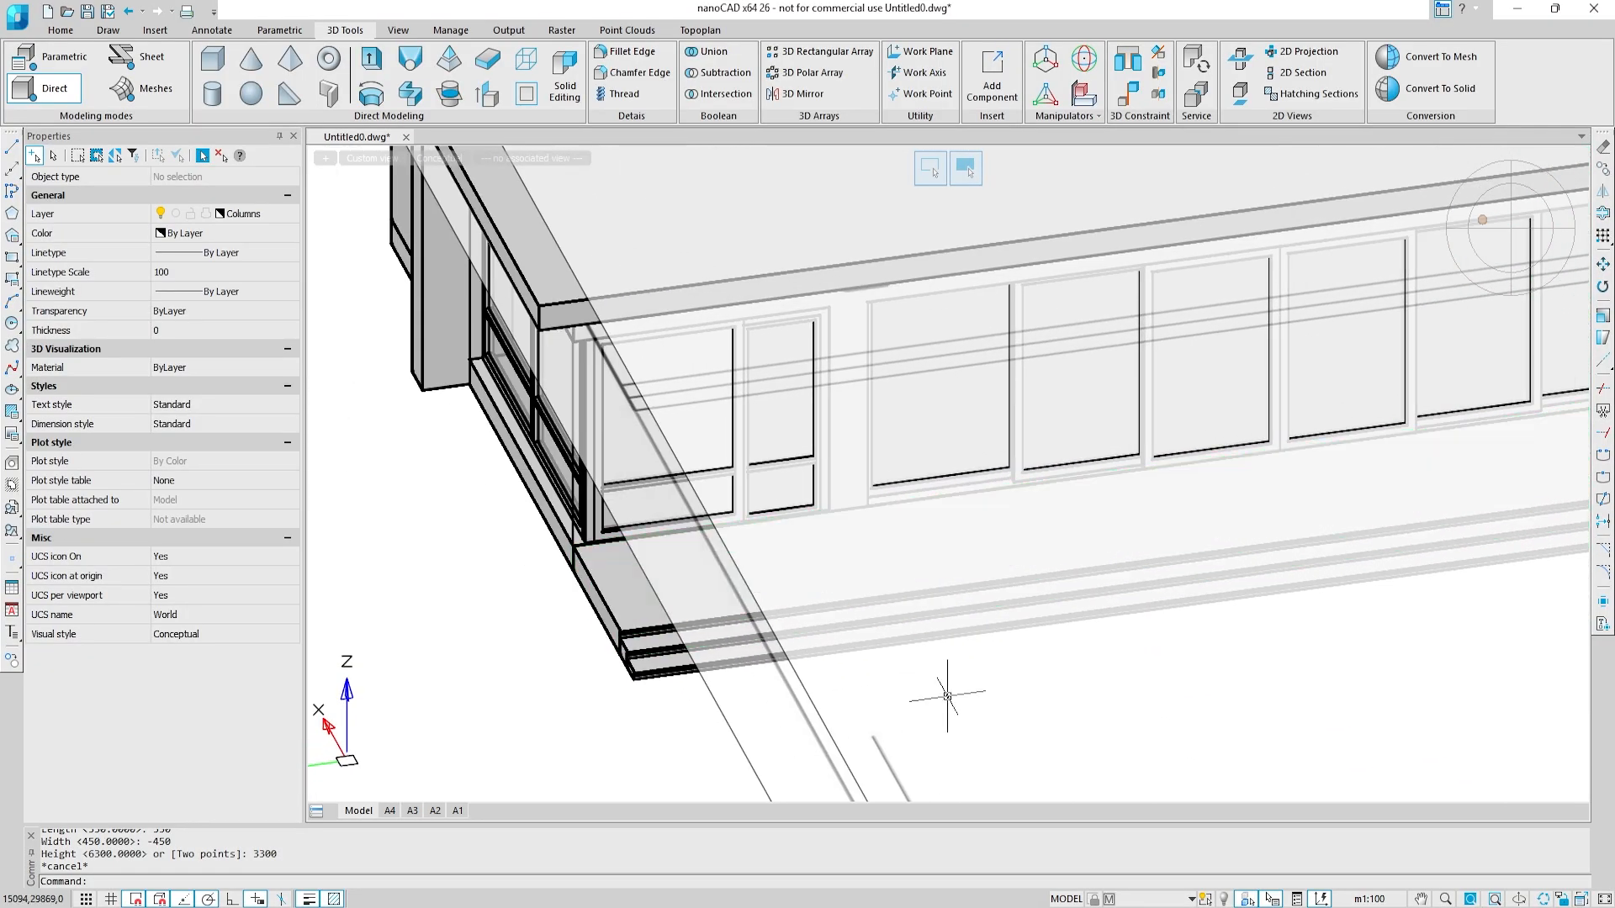
click(219, 74)
scroll(821, 497, up, 5)
click(854, 465)
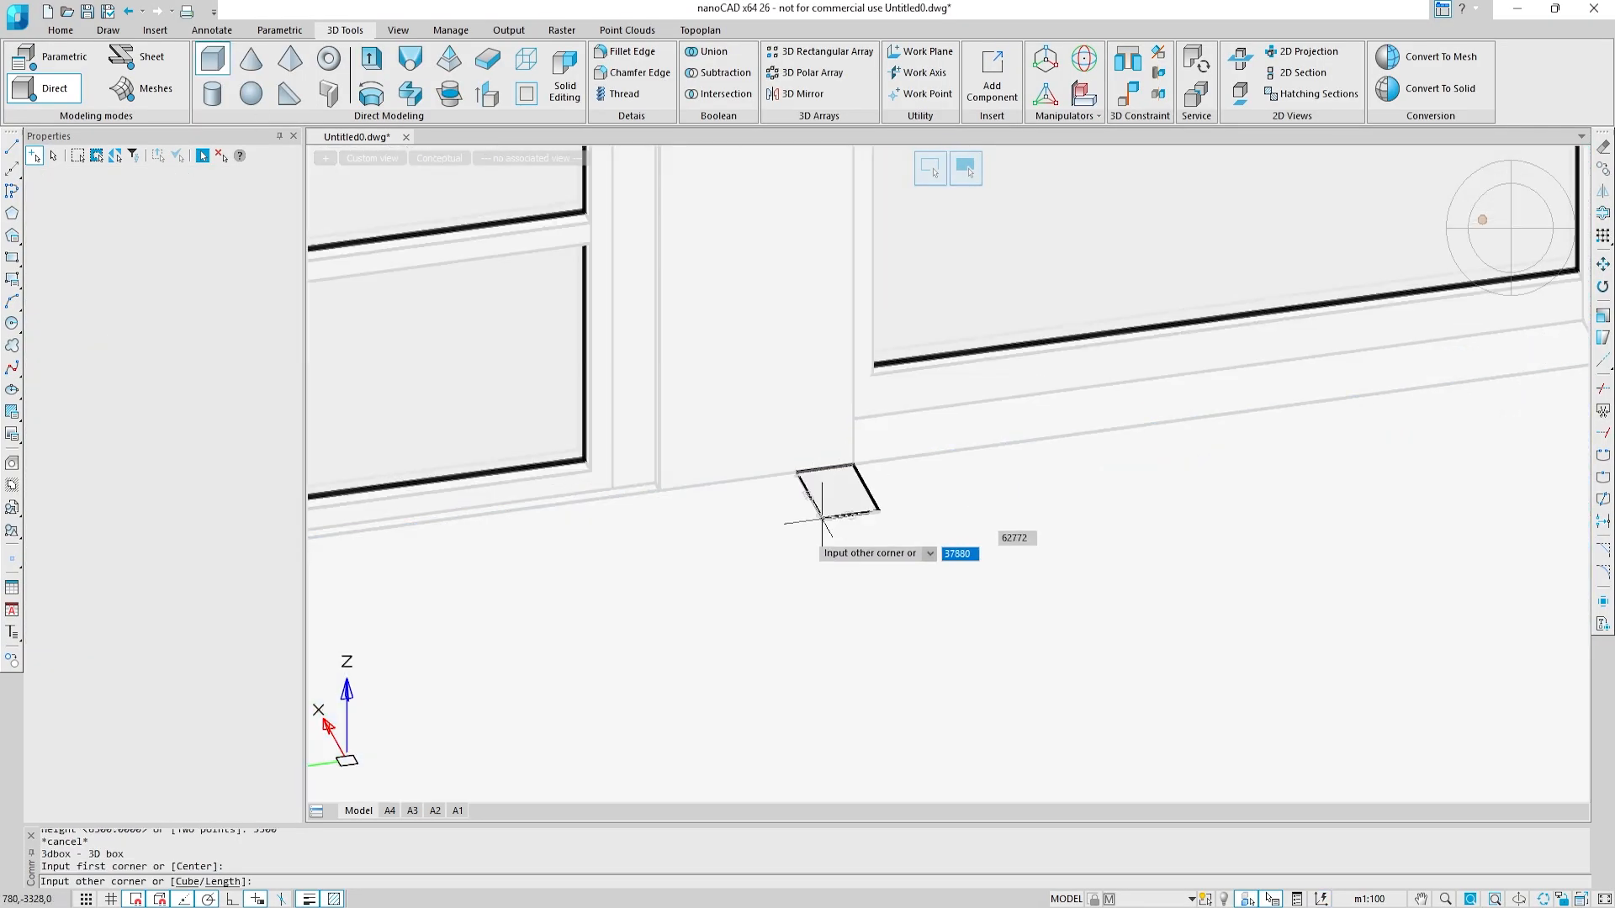
right_click(722, 592)
click(773, 657)
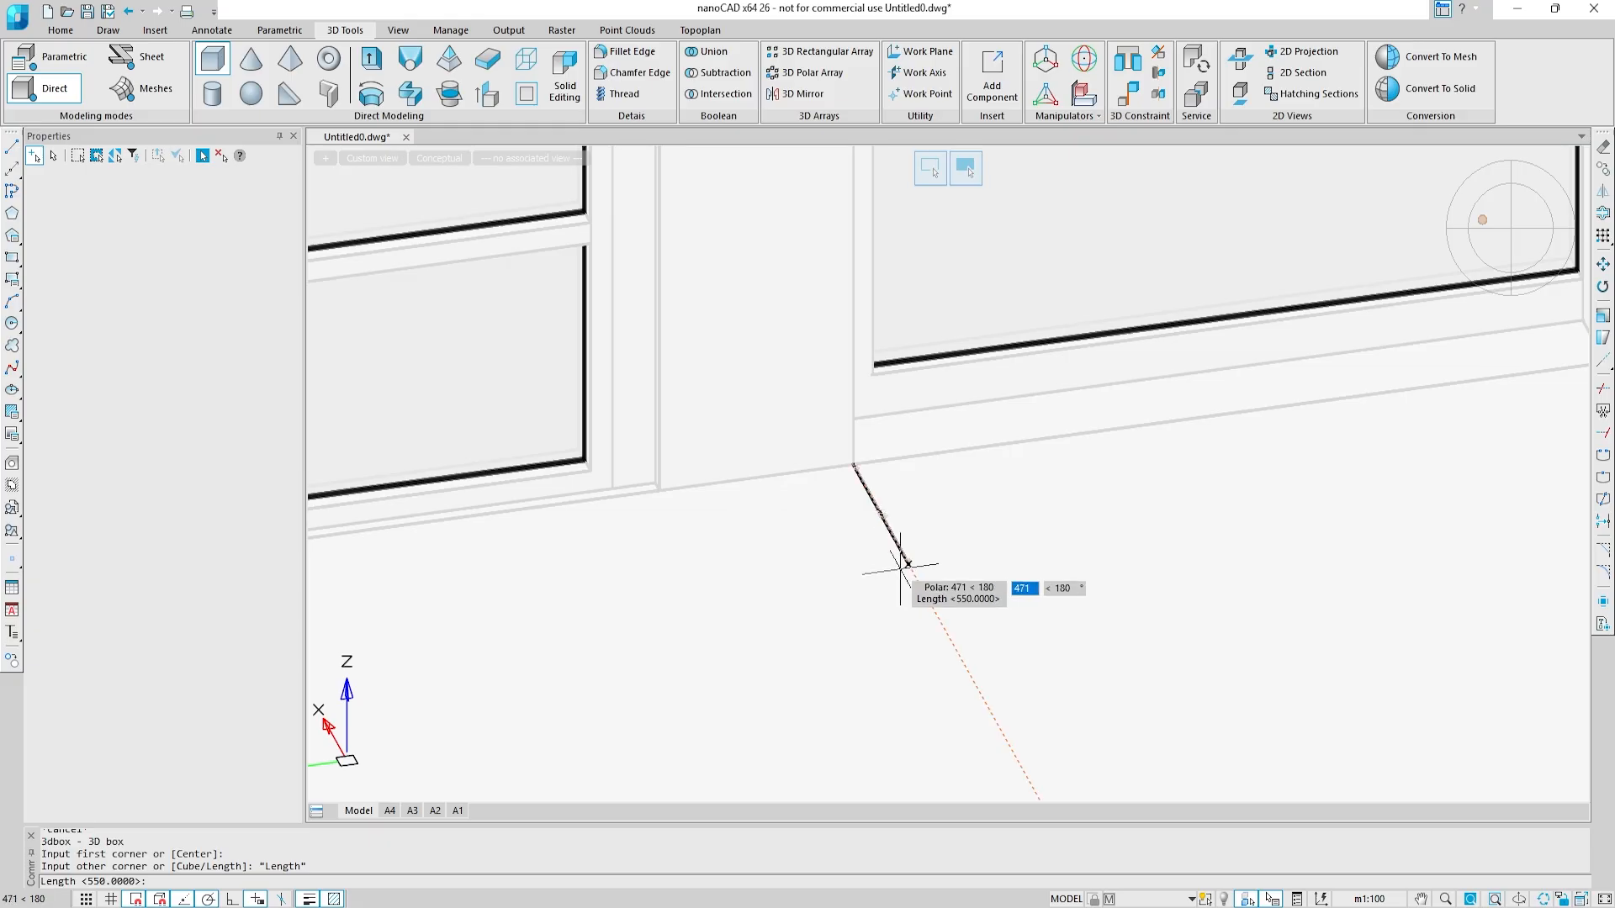
key(Return)
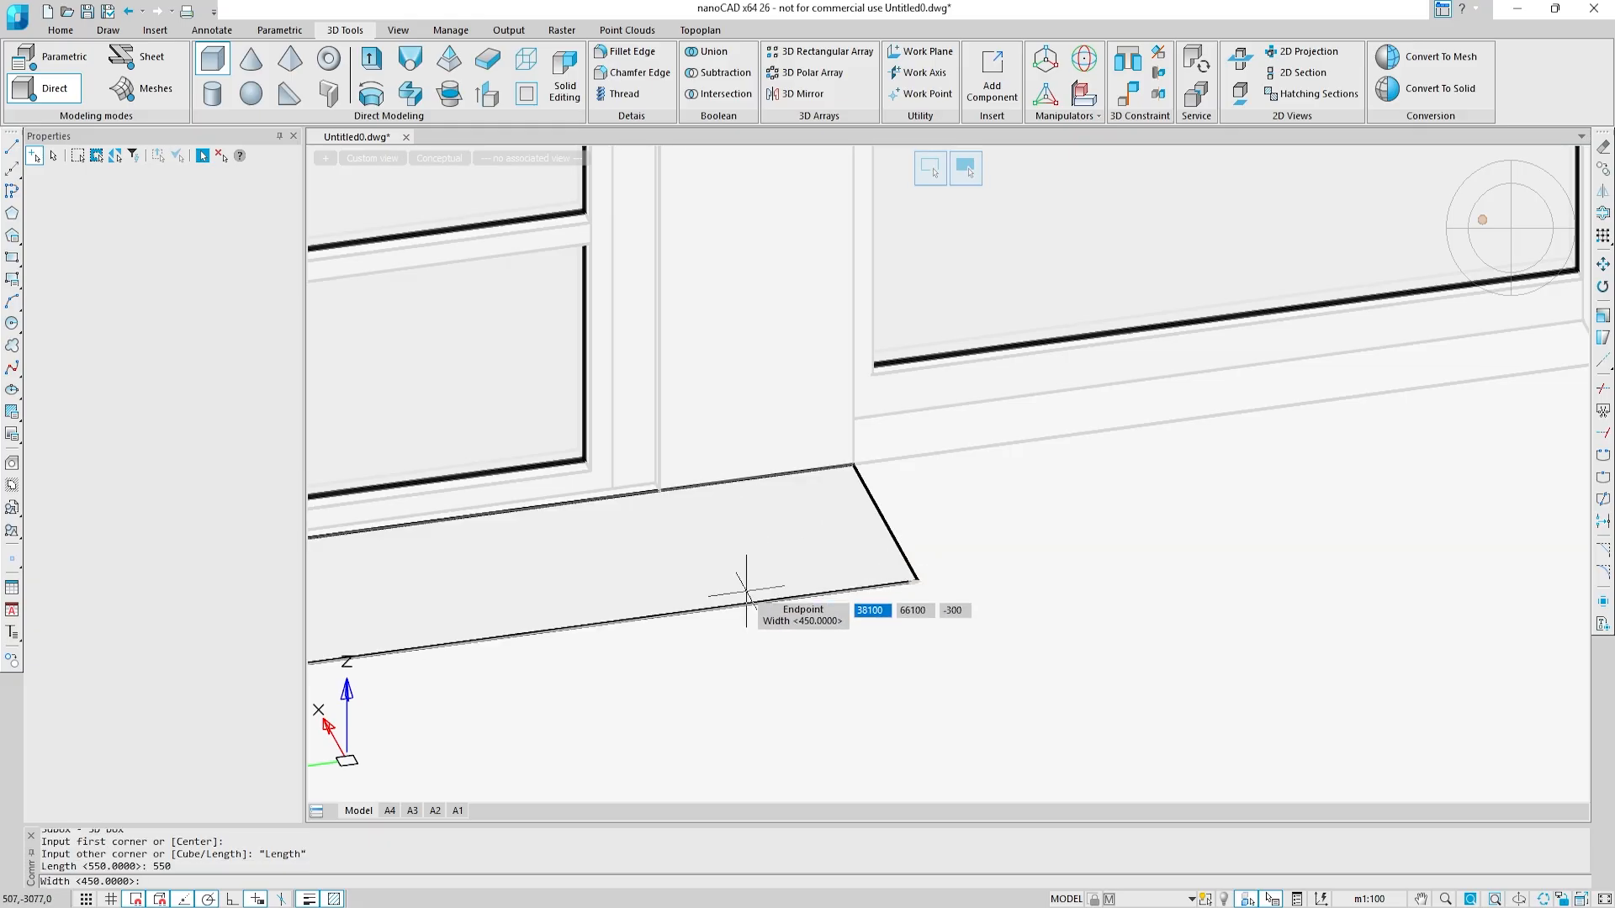
key(Return)
scroll(757, 576, down, 5)
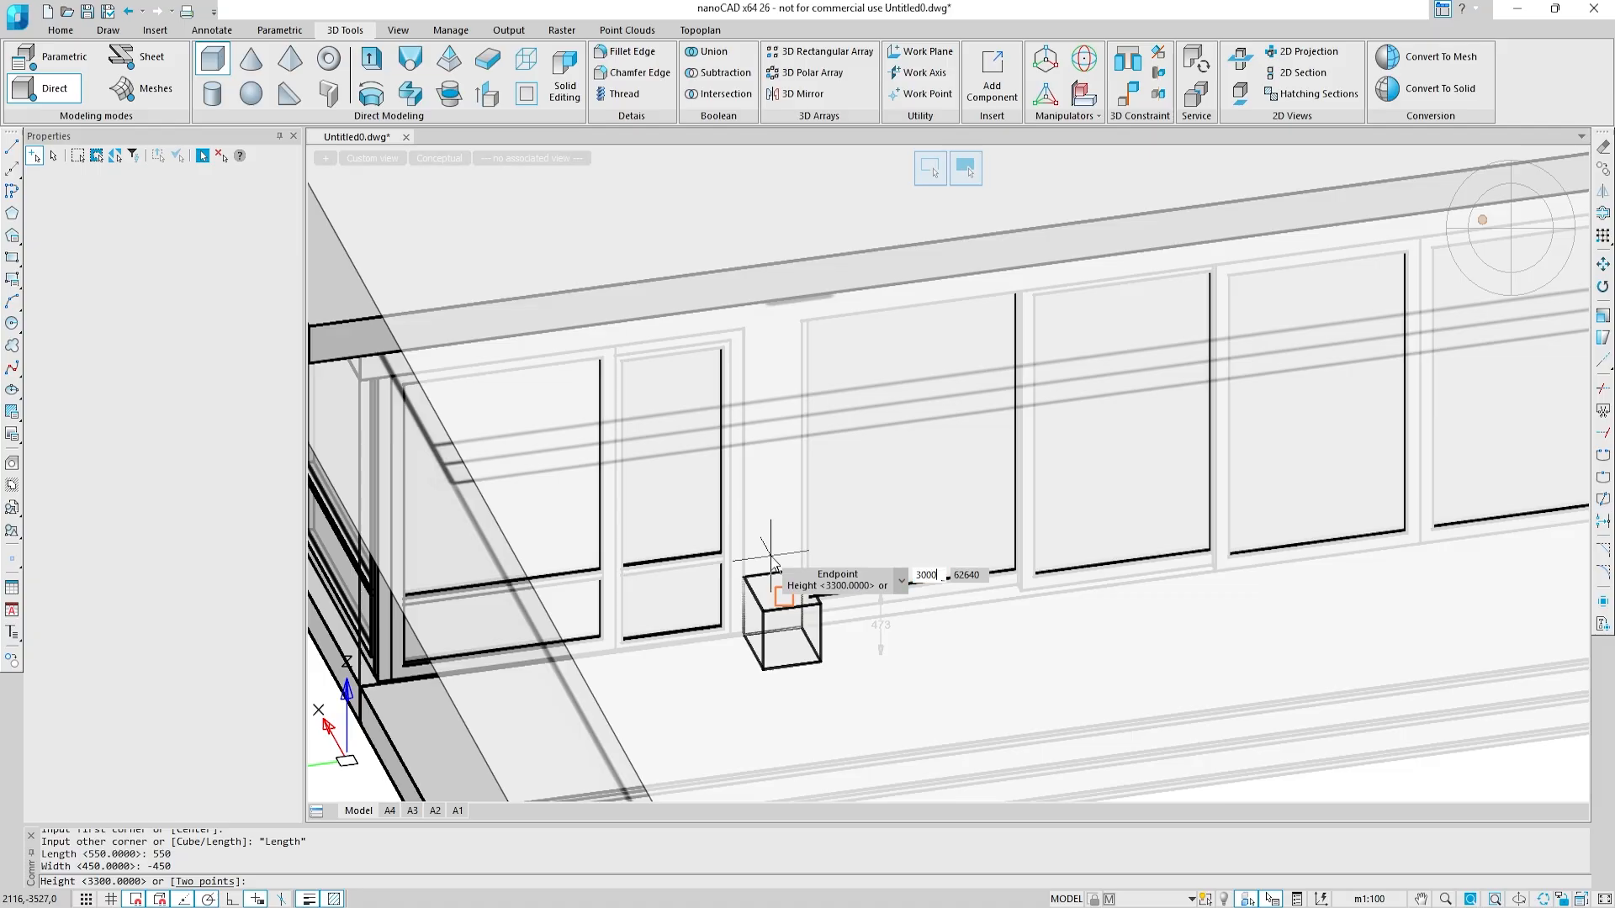
text(3000)
key(Return)
key(Escape)
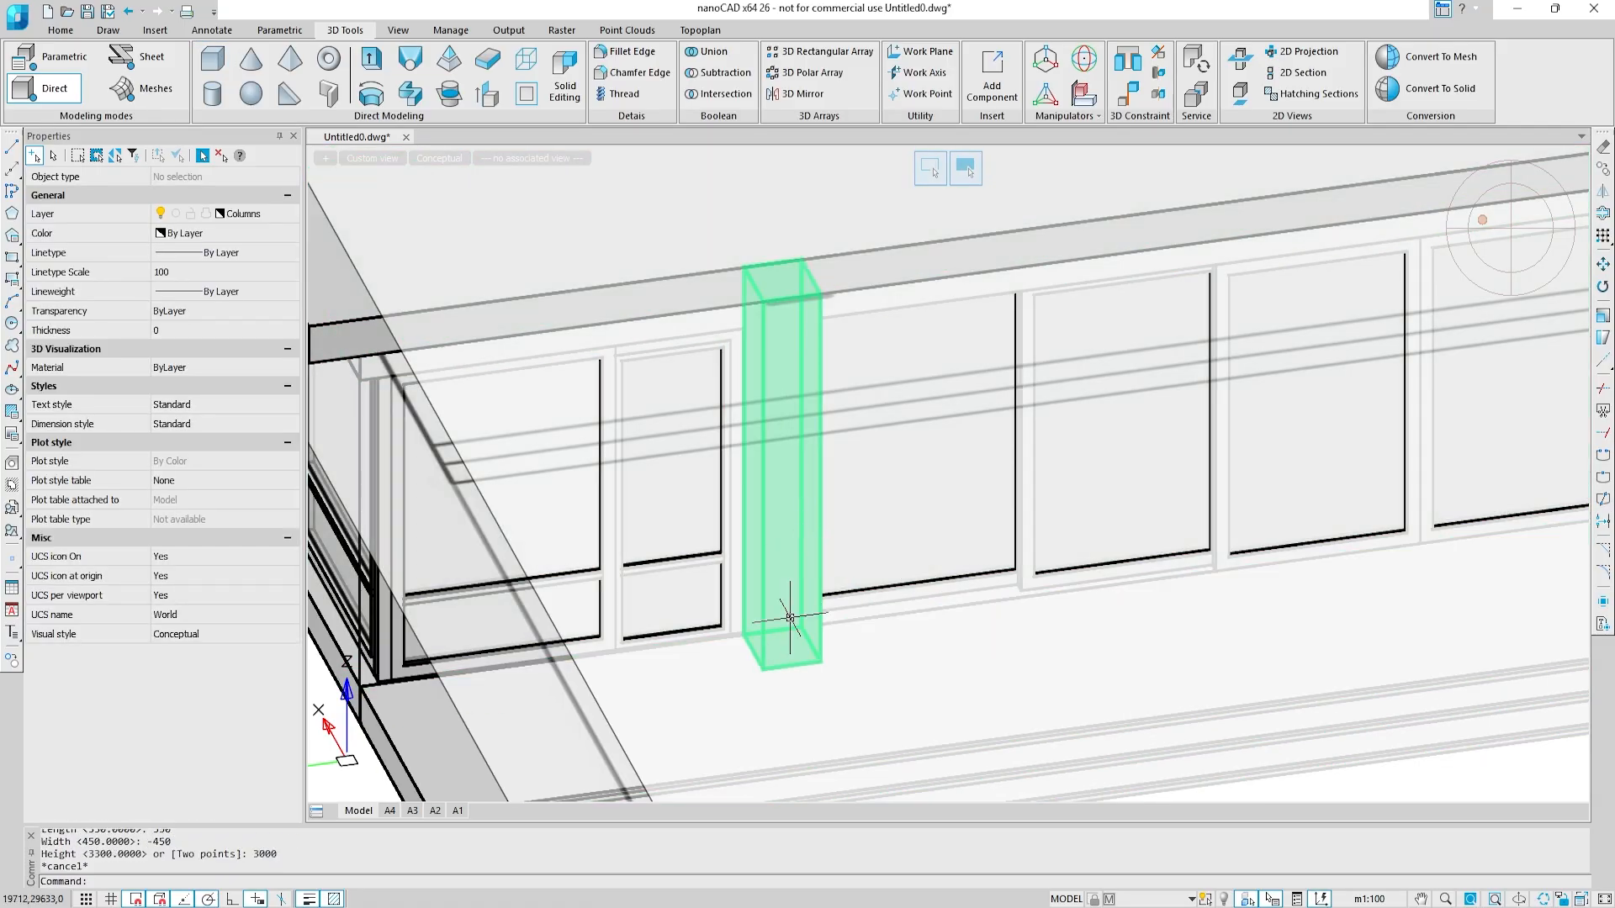
Step: Assign the 3000 high box column beside the long window row to the Columns layer
click(789, 617)
click(271, 215)
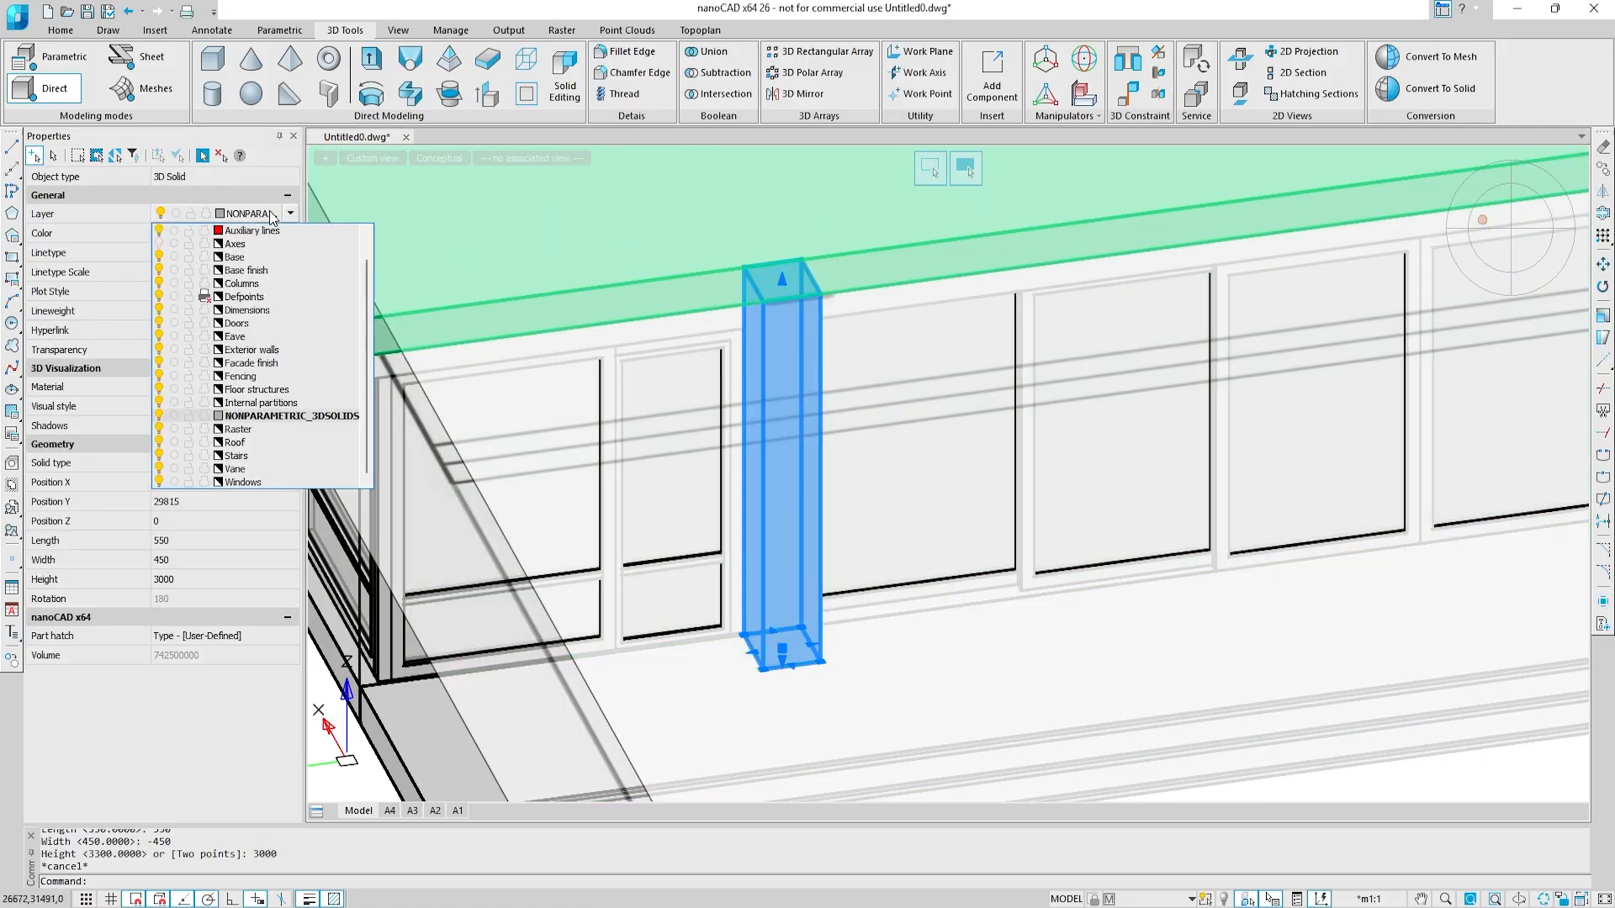
click(243, 283)
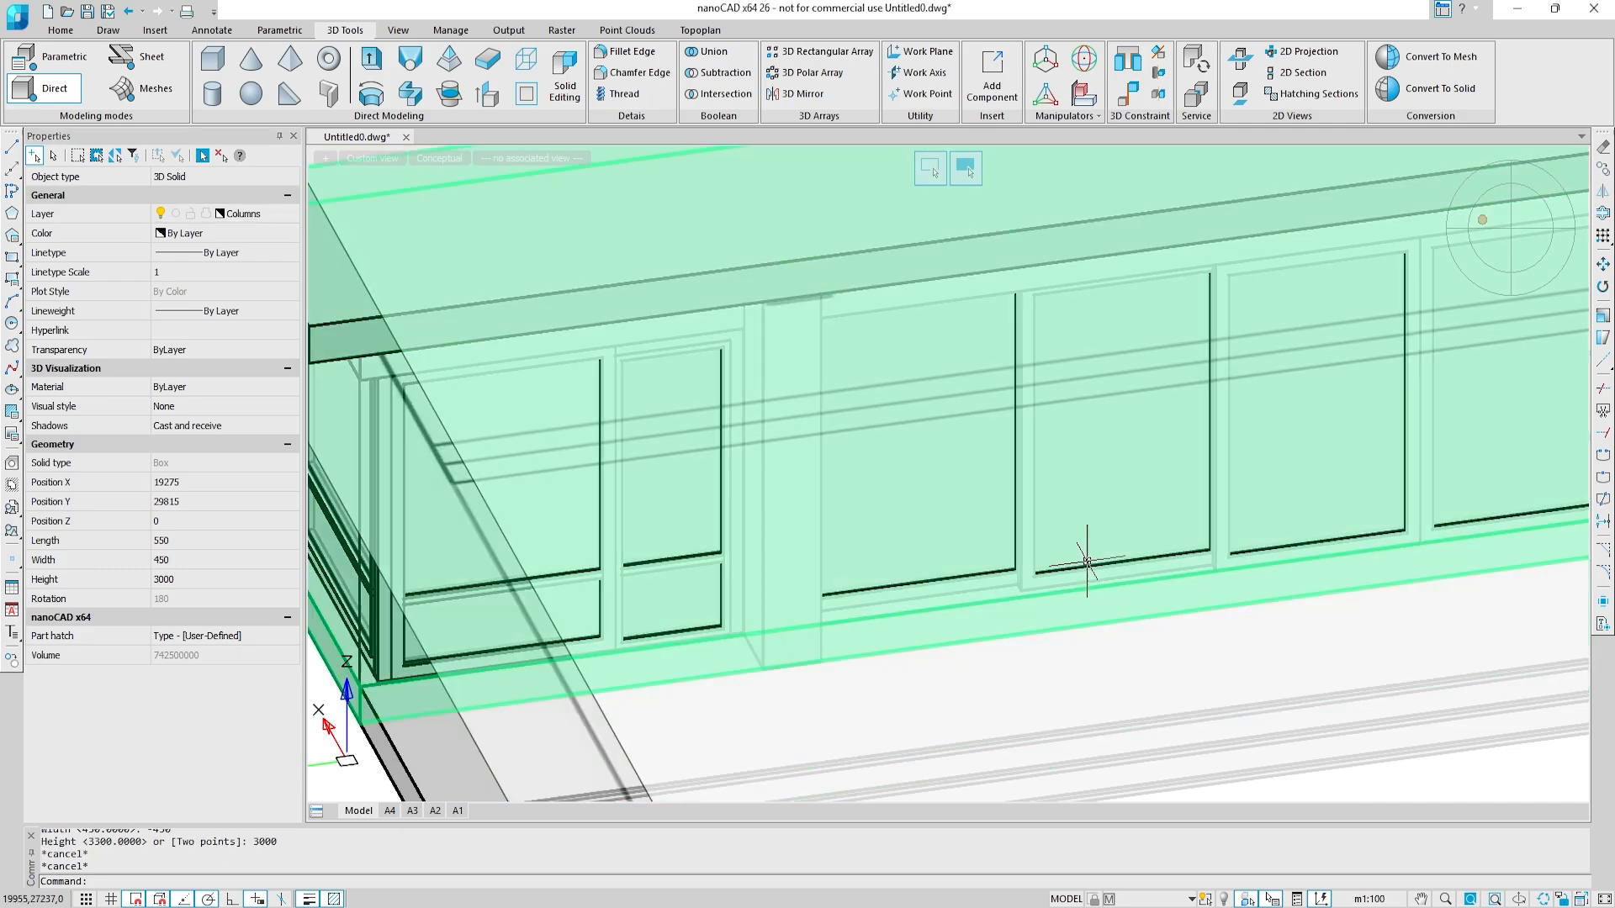
key(Escape)
Step: Create a 3D box column at the wall base beside the window near the terrace's inner corner, length 550, width -450, height 6300
shift+middle_drag(983, 450, 1040, 399)
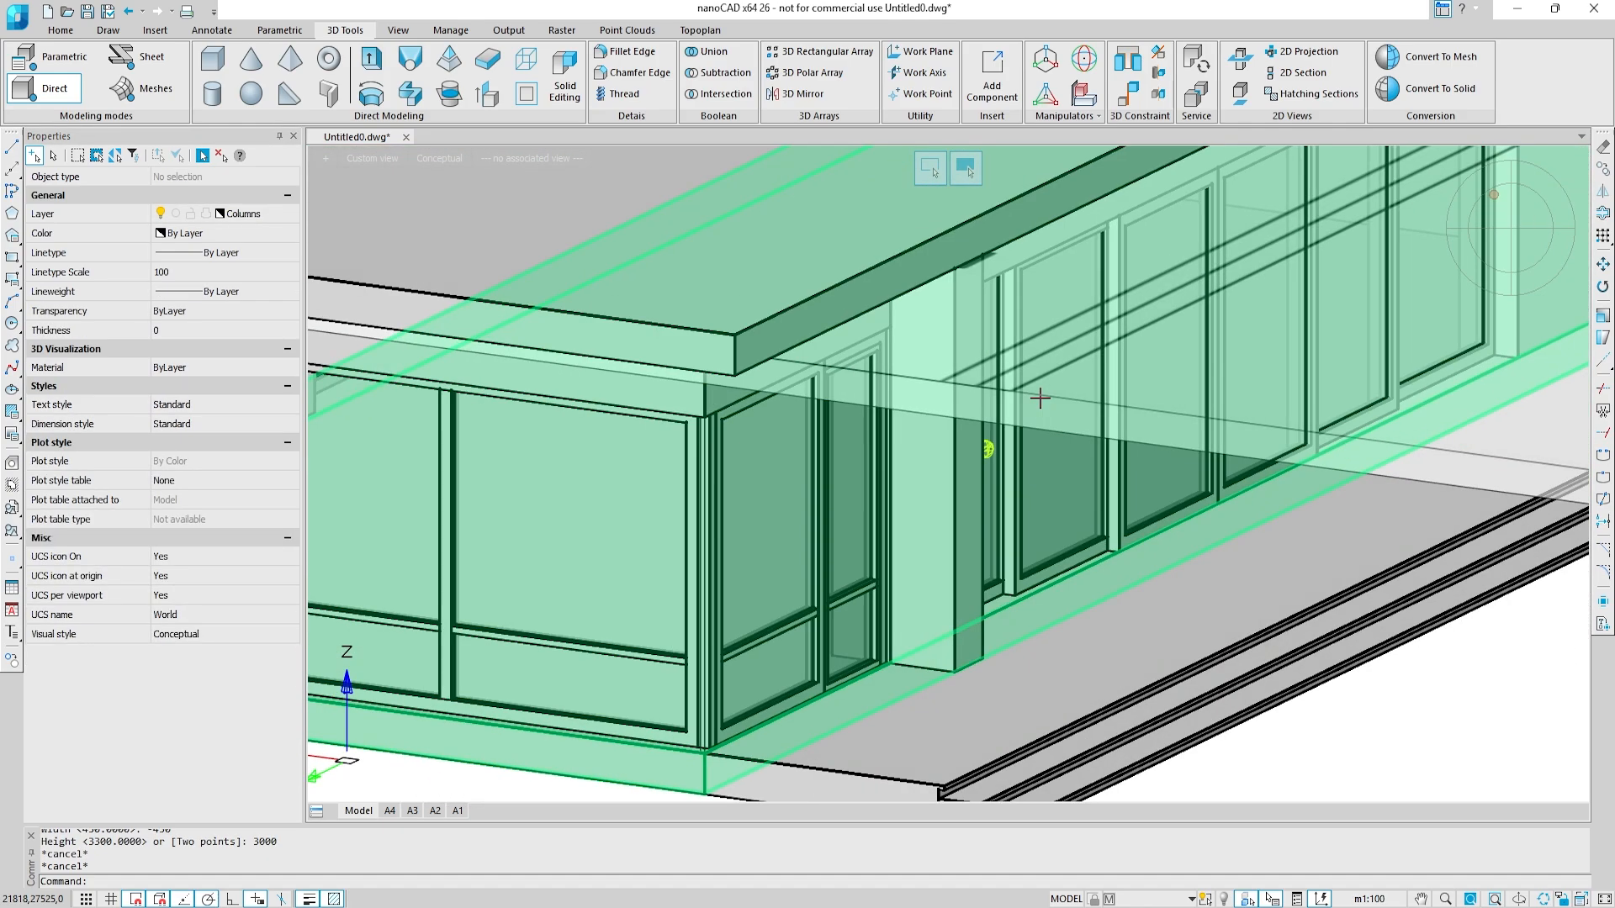
middle_drag(1254, 425, 538, 580)
mouse_move(1198, 395)
middle_down()
mouse_move(1045, 489)
mouse_move(1051, 515)
middle_up()
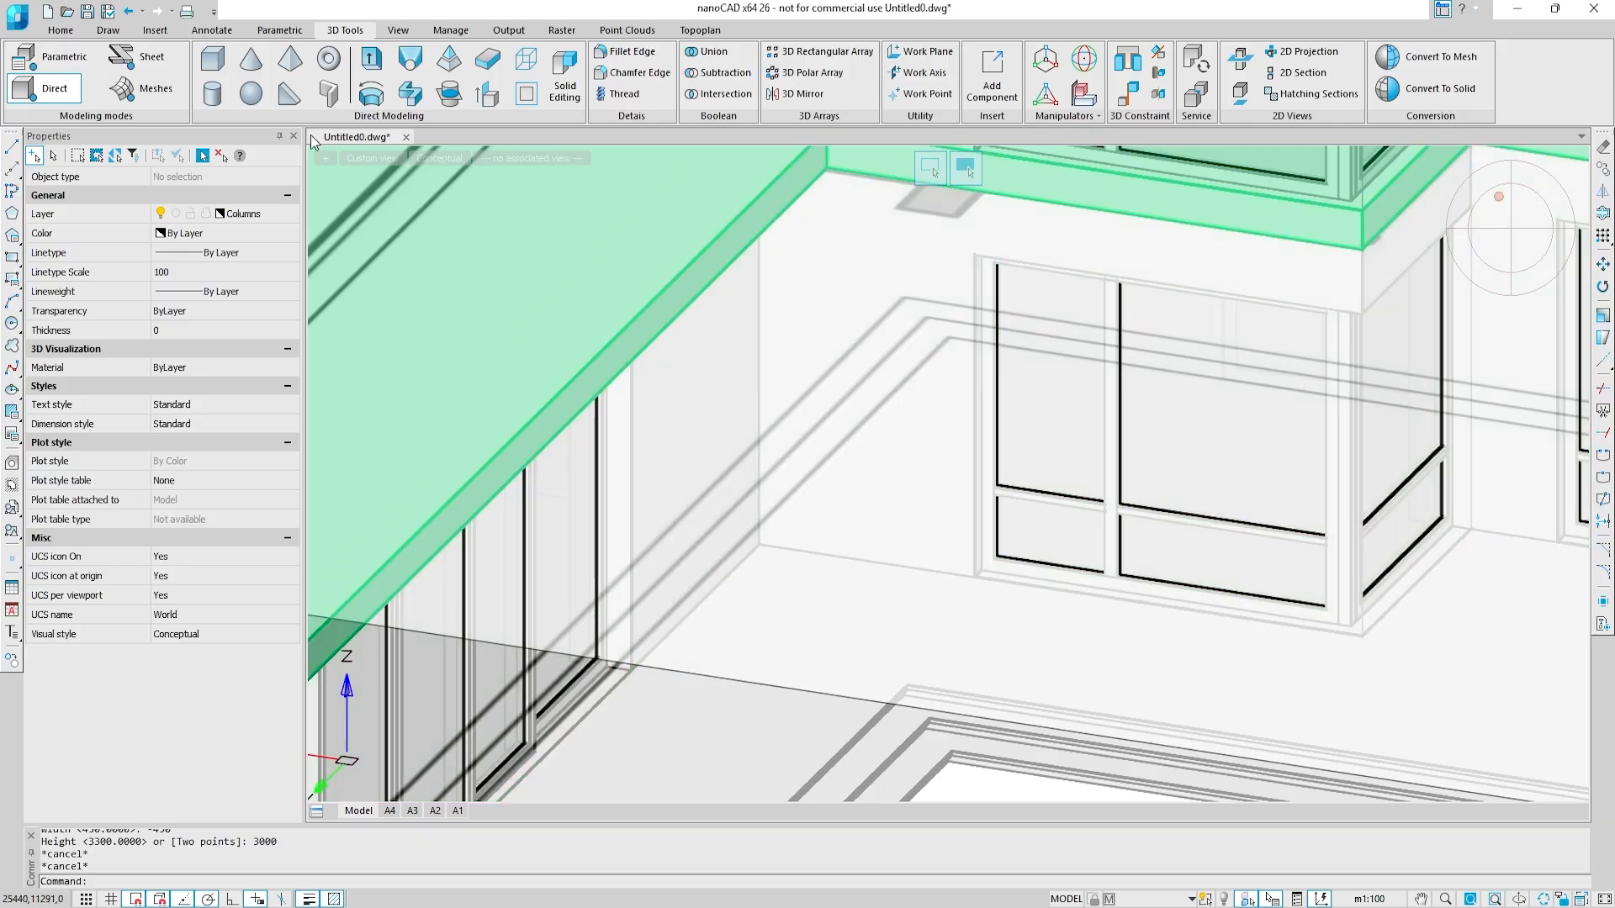
click(224, 70)
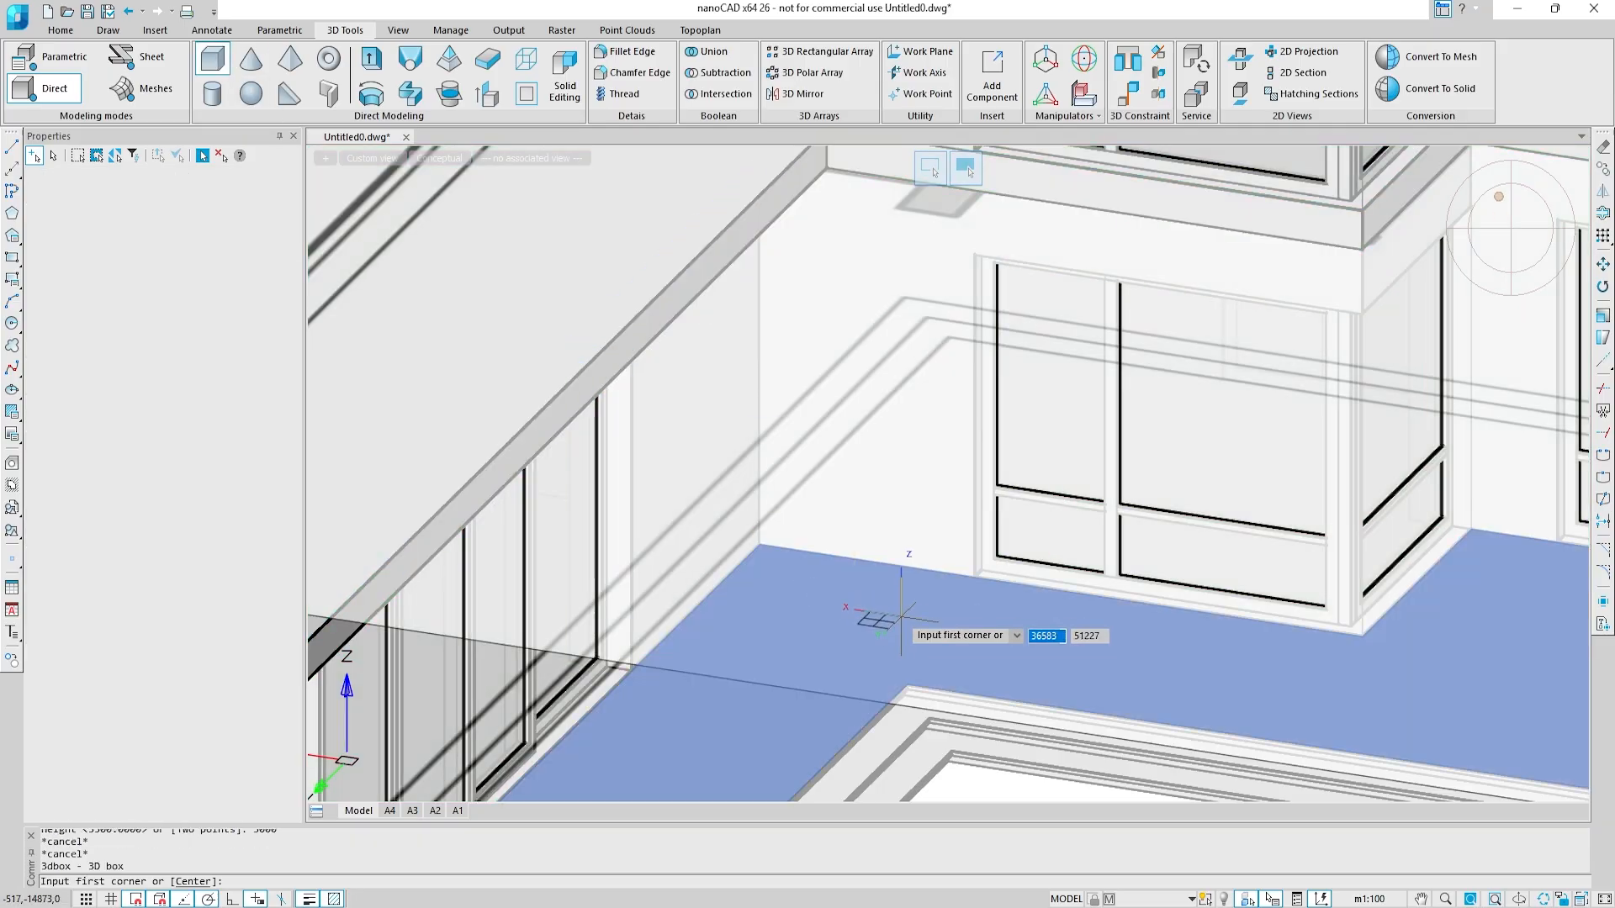
scroll(901, 619, up, 2)
click(1154, 479)
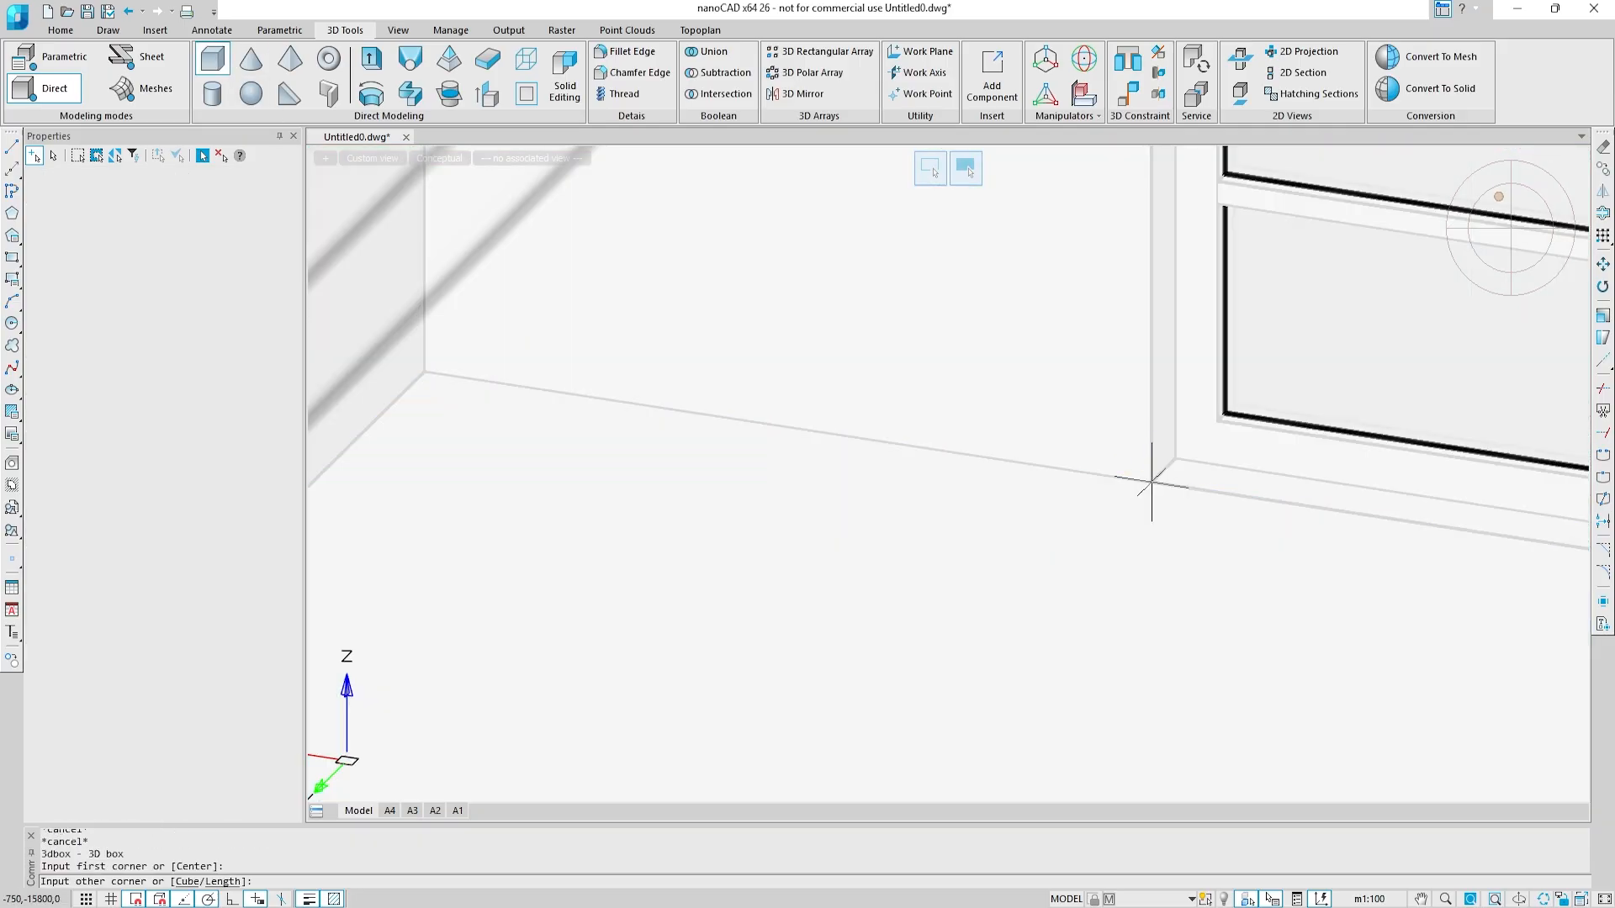
right_click(980, 577)
click(1023, 641)
text(550)
key(Return)
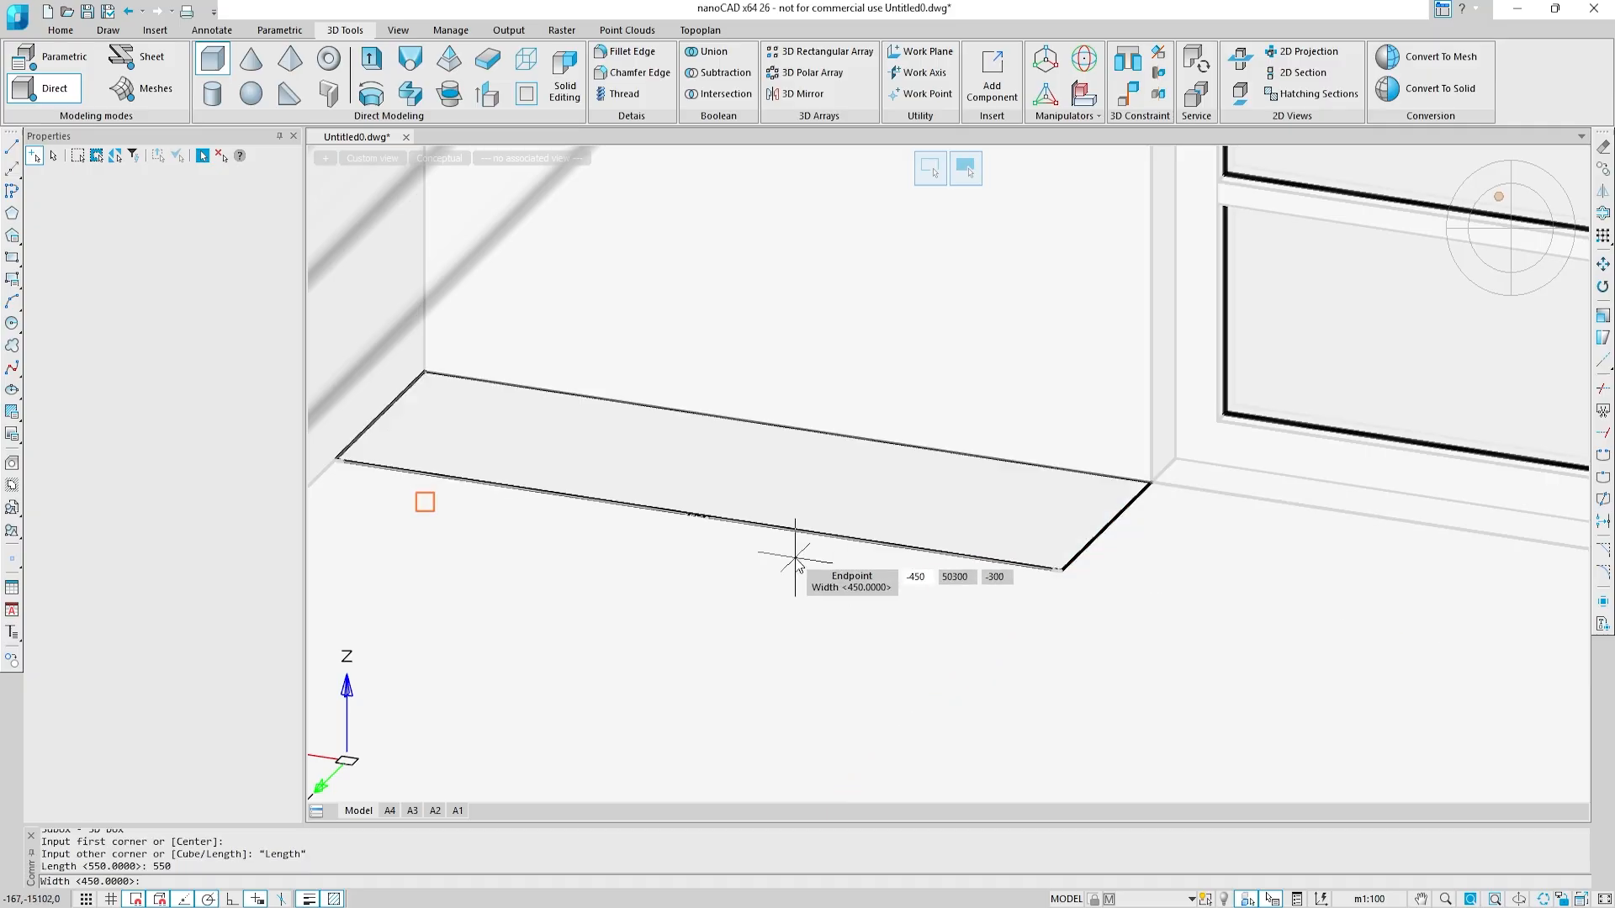
key(Return)
scroll(925, 320, up, 2)
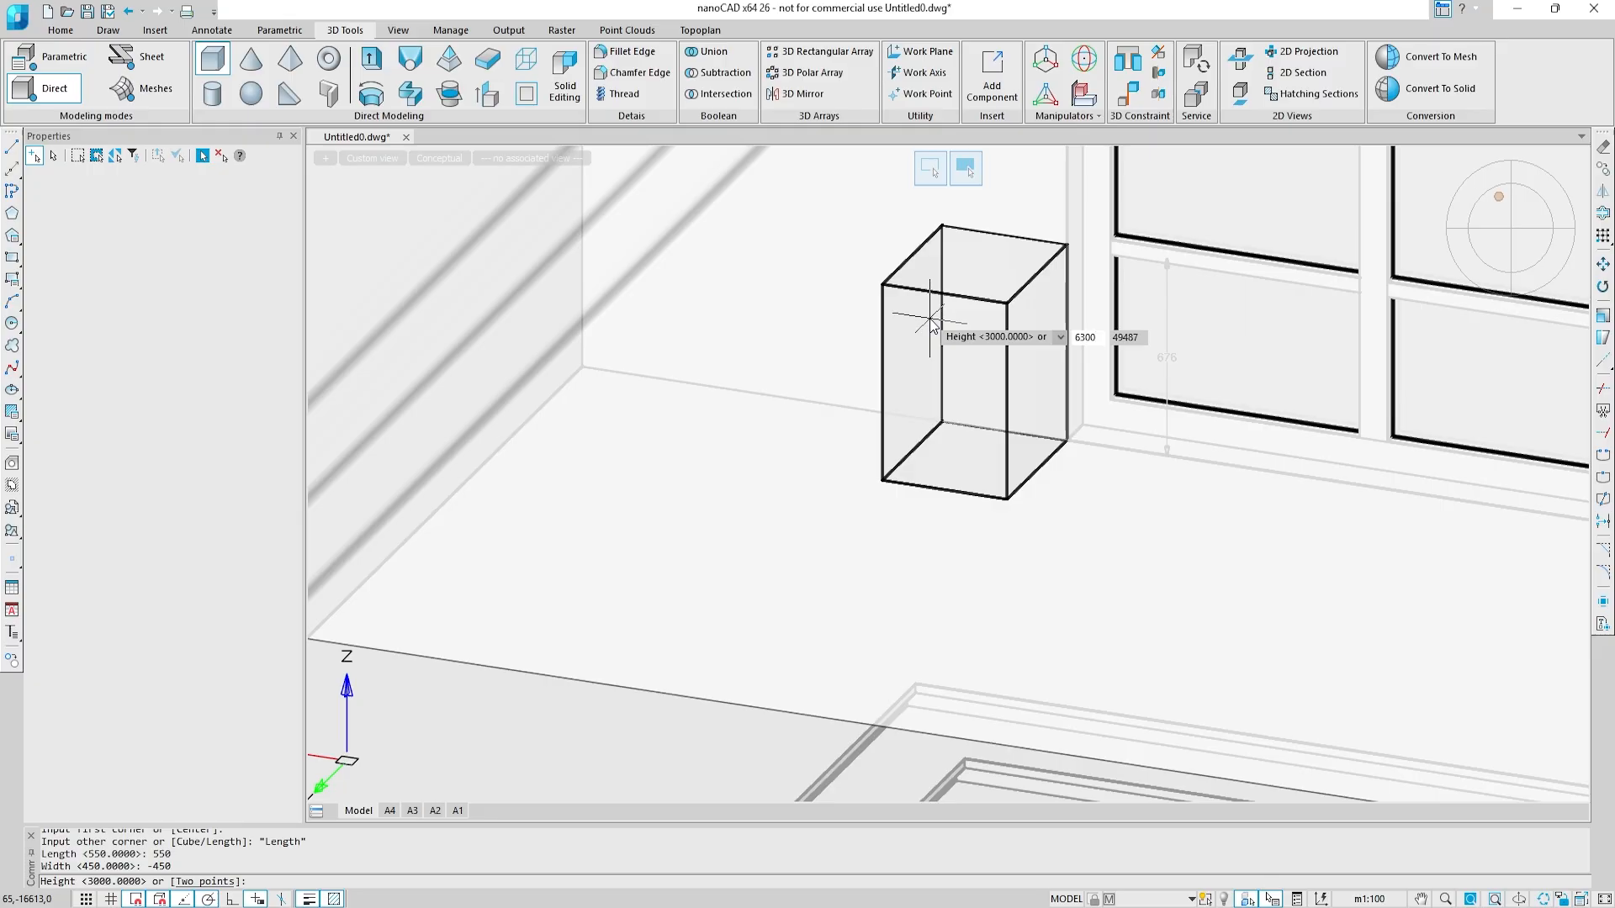
key(Return)
Step: Select the 6300 high box column near the inner corner and assign it to the Columns layer
scroll(929, 318, down, 2)
click(932, 388)
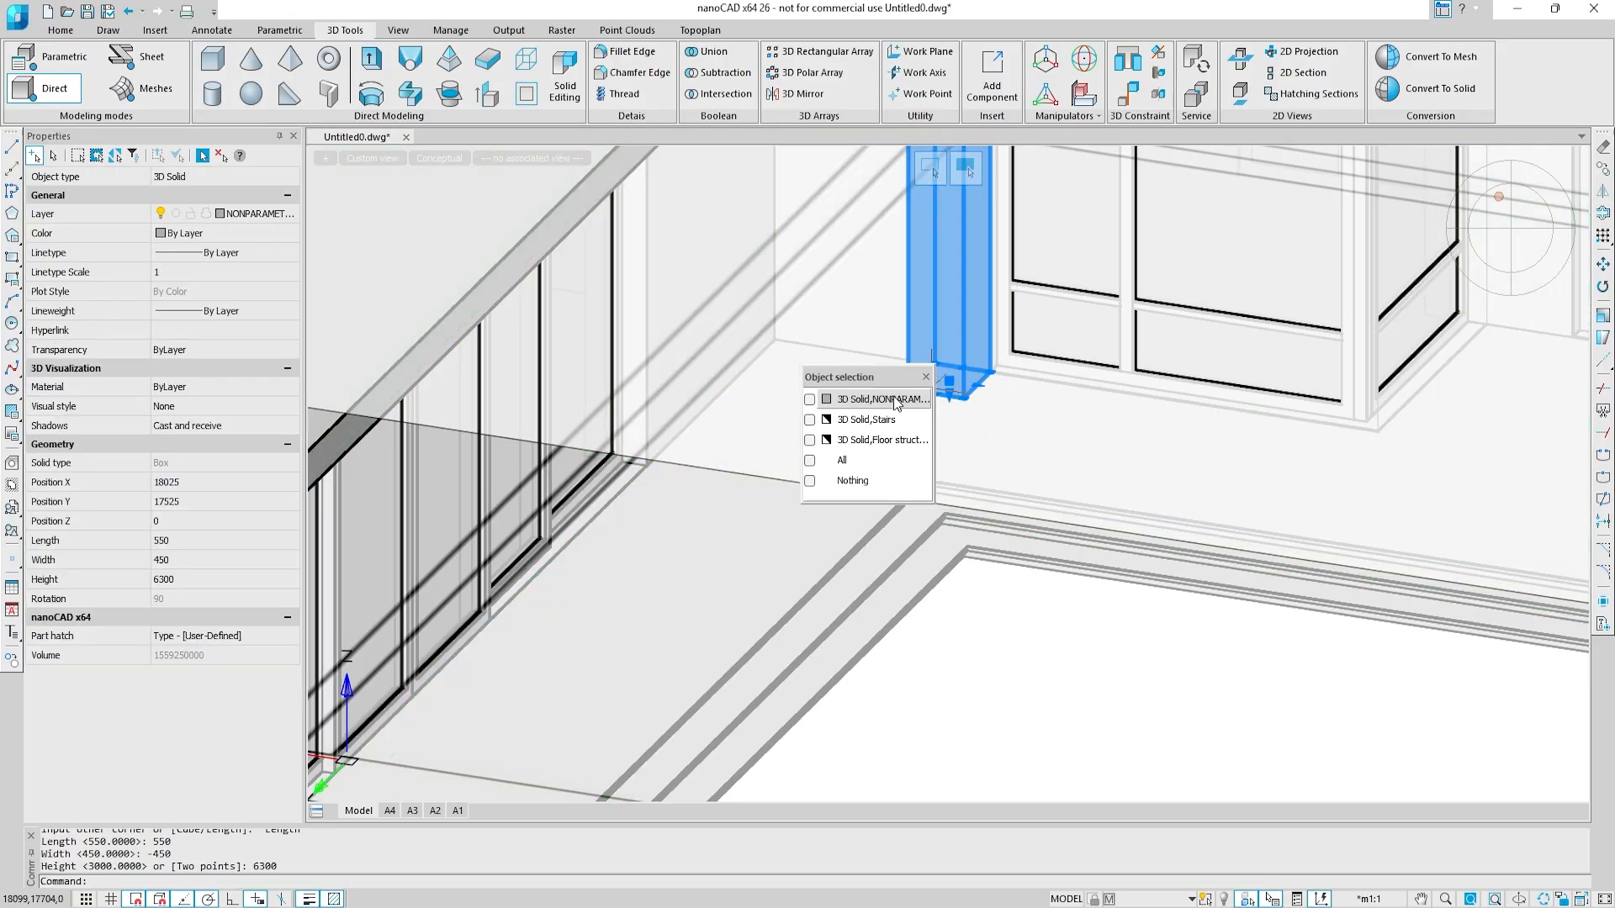
click(884, 400)
click(268, 212)
click(260, 284)
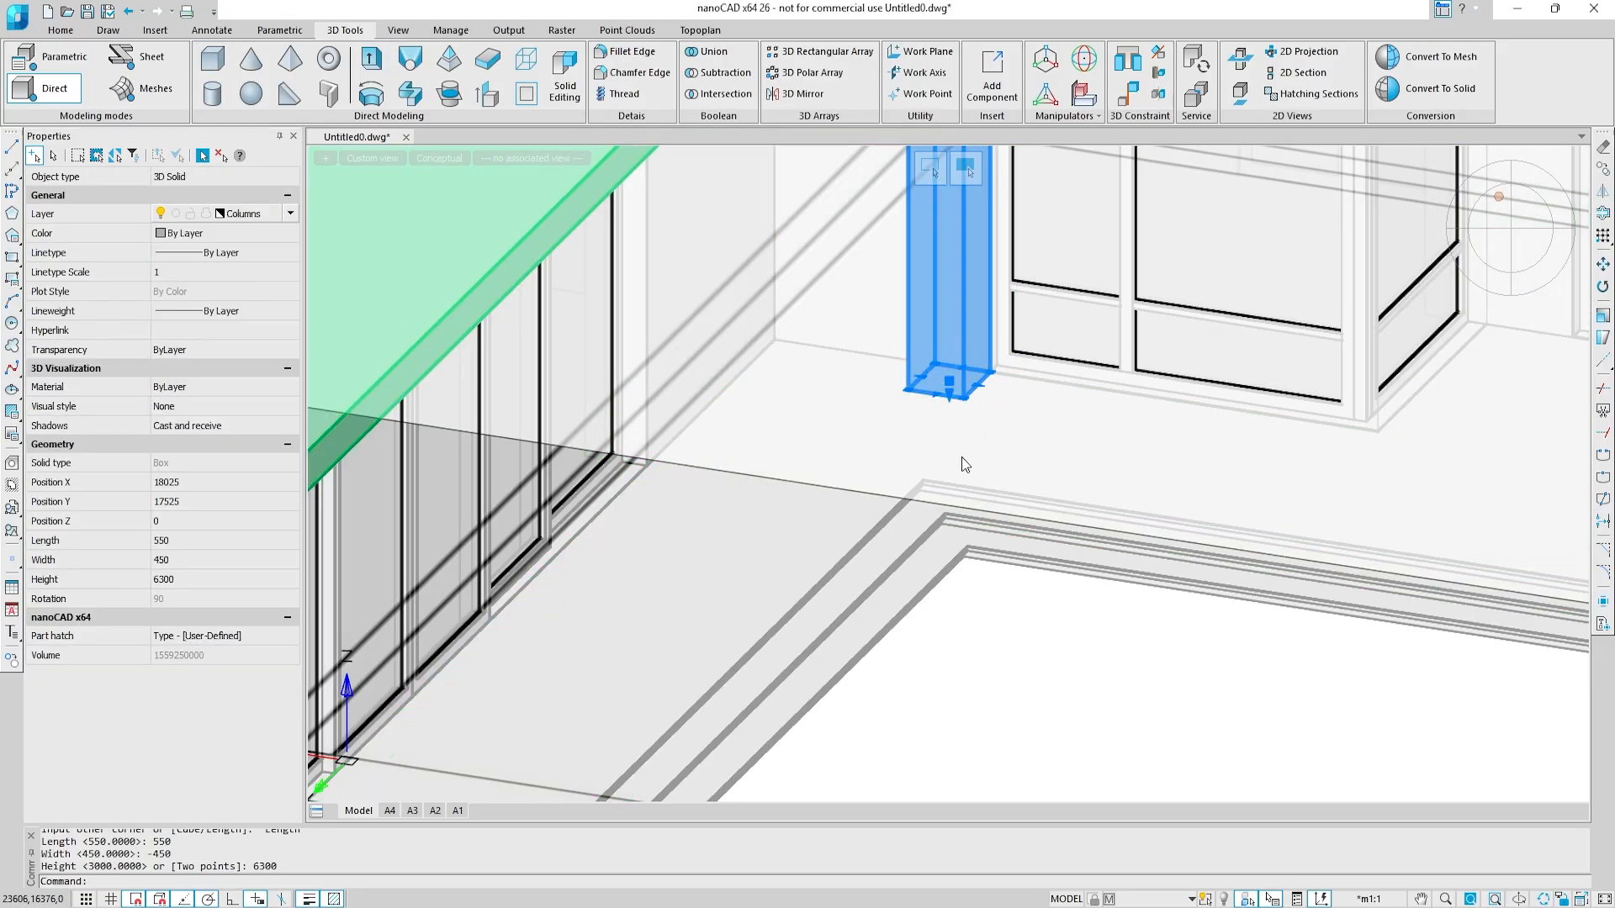
key(Escape)
Step: Create a 3D box column at the outer corner of the terrace above the steps, length -500, width -2000, height 3000
middle_drag(1240, 659, 513, 580)
middle_drag(1211, 509, 631, 488)
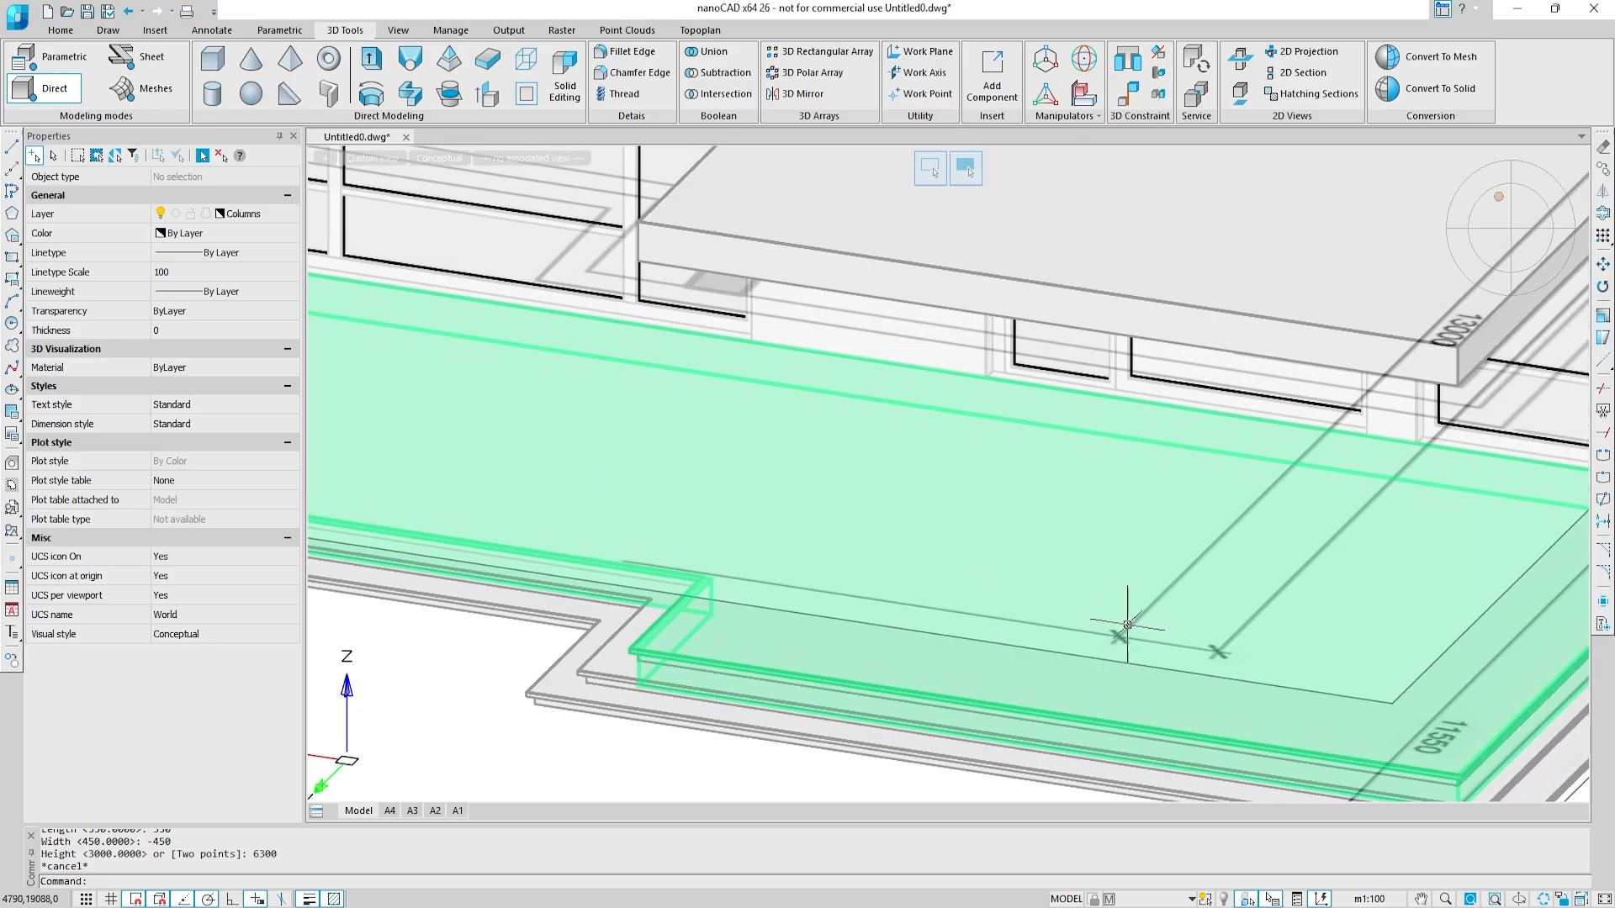
middle_drag(1128, 625, 753, 379)
shift+middle_drag(1131, 566, 934, 564)
middle_drag(1136, 566, 870, 583)
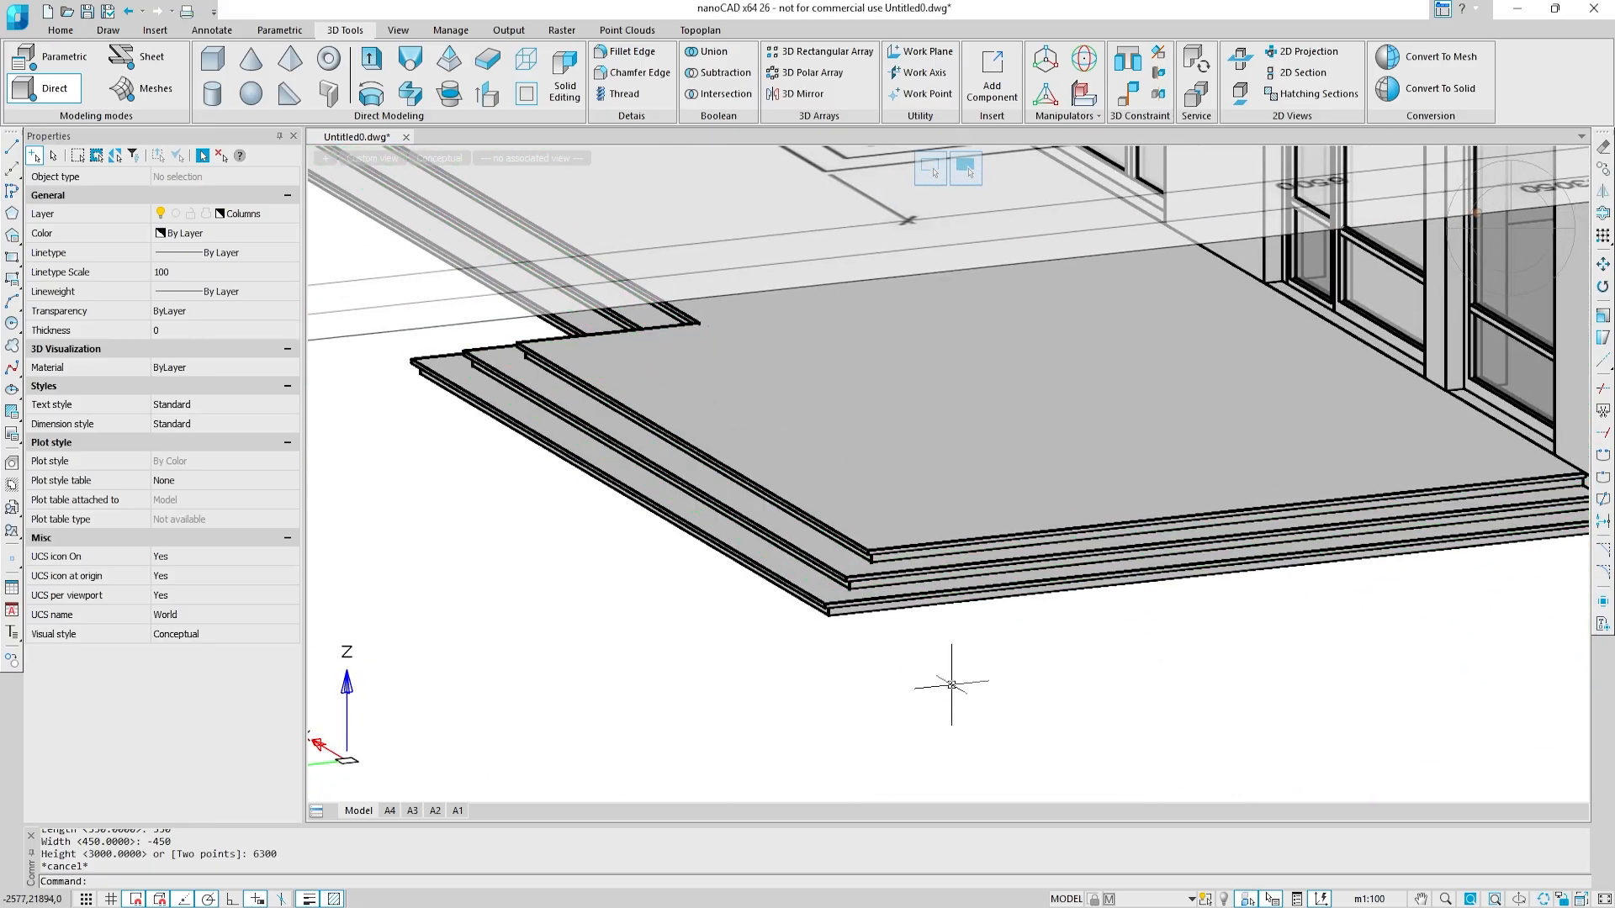
click(214, 60)
scroll(898, 579, up, 5)
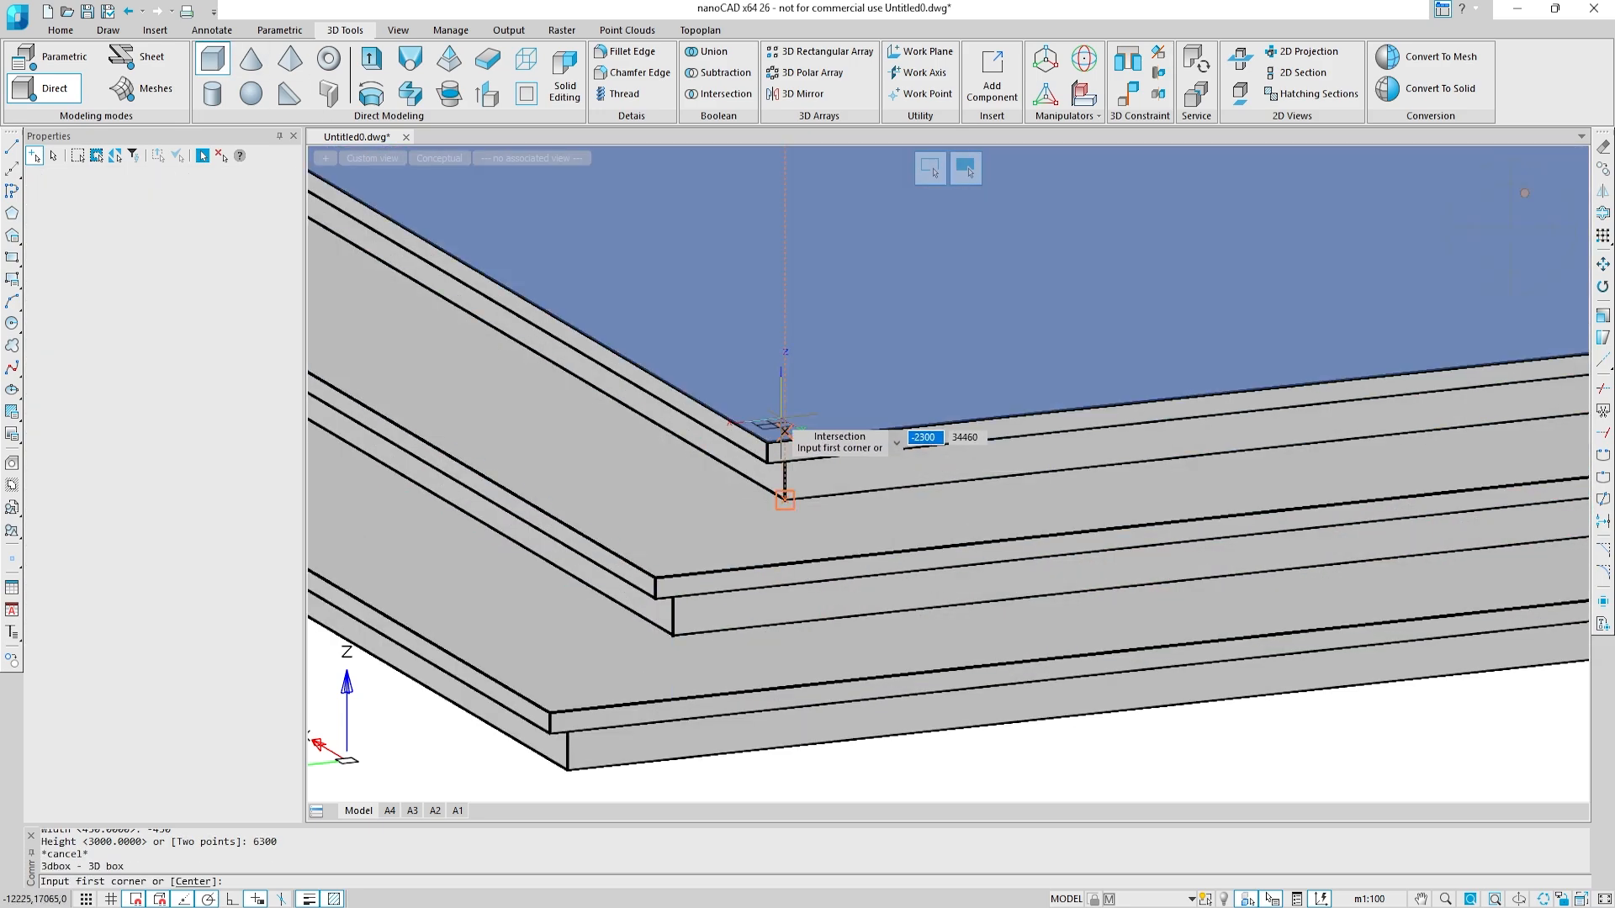
click(784, 432)
right_click(768, 380)
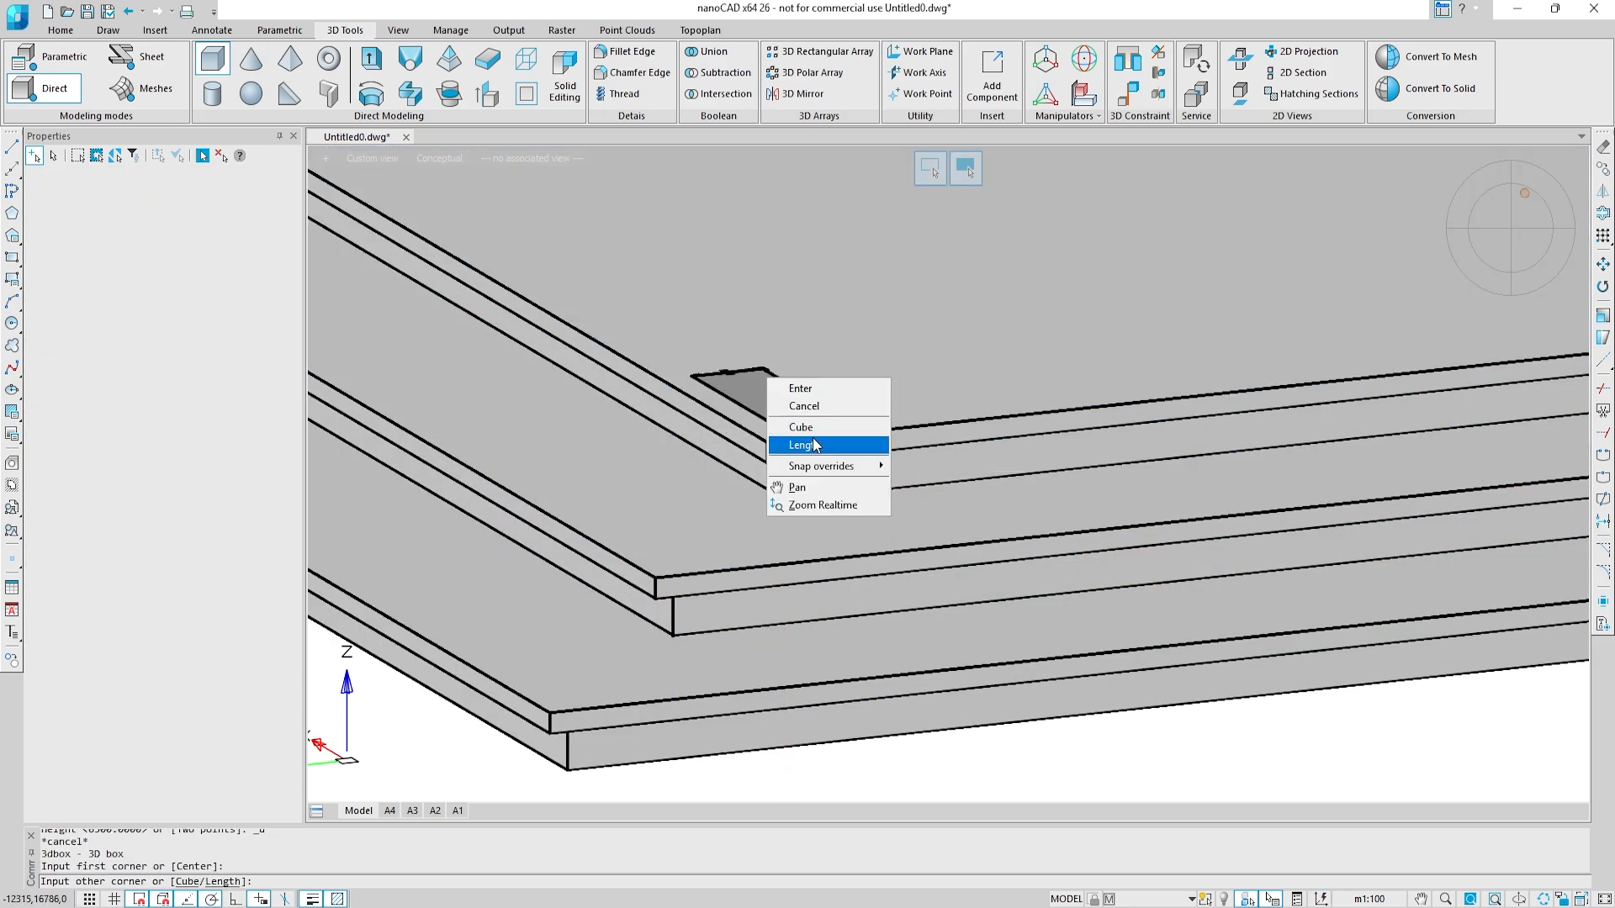
click(815, 446)
key(Return)
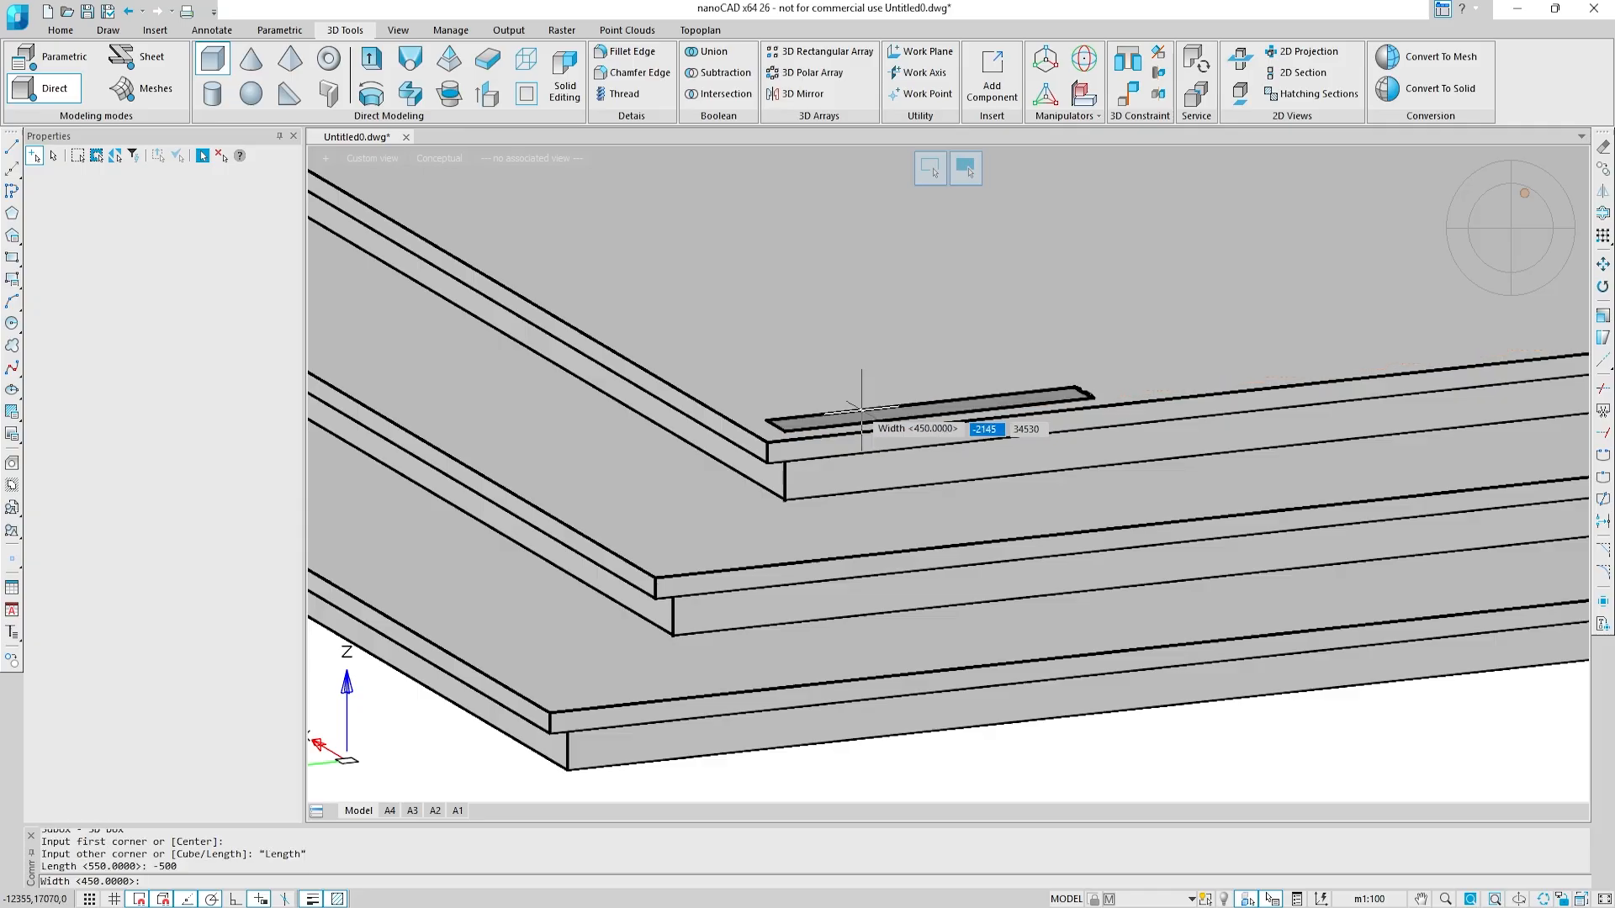
key(Return)
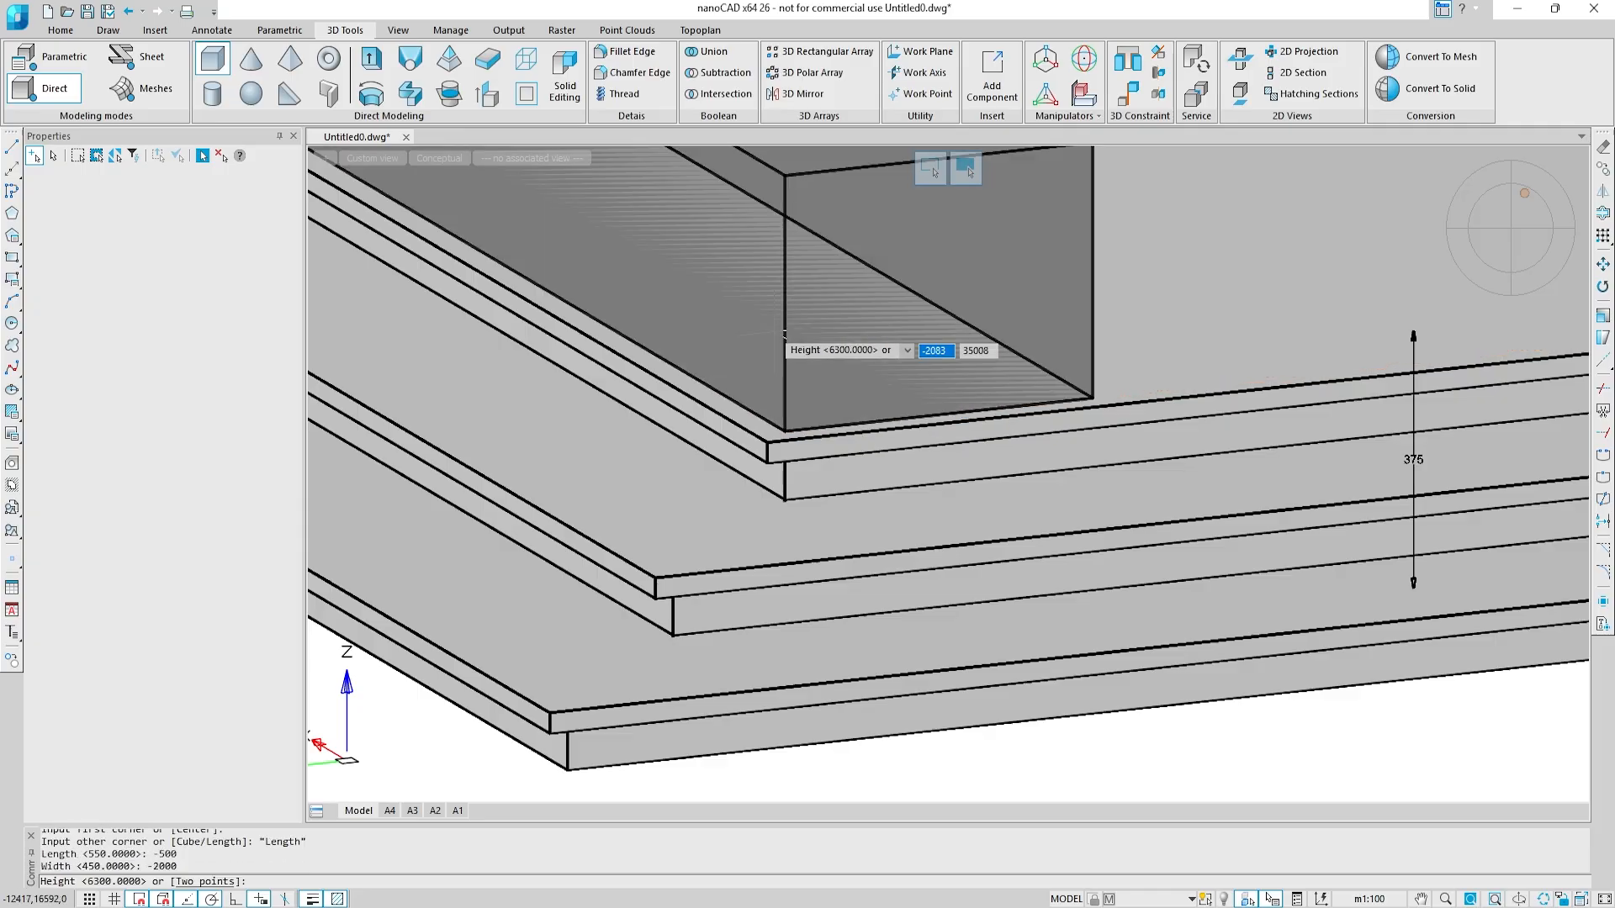
scroll(825, 333, down, 2)
middle_drag(816, 263, 803, 678)
text(3000)
key(Return)
scroll(835, 415, down, 5)
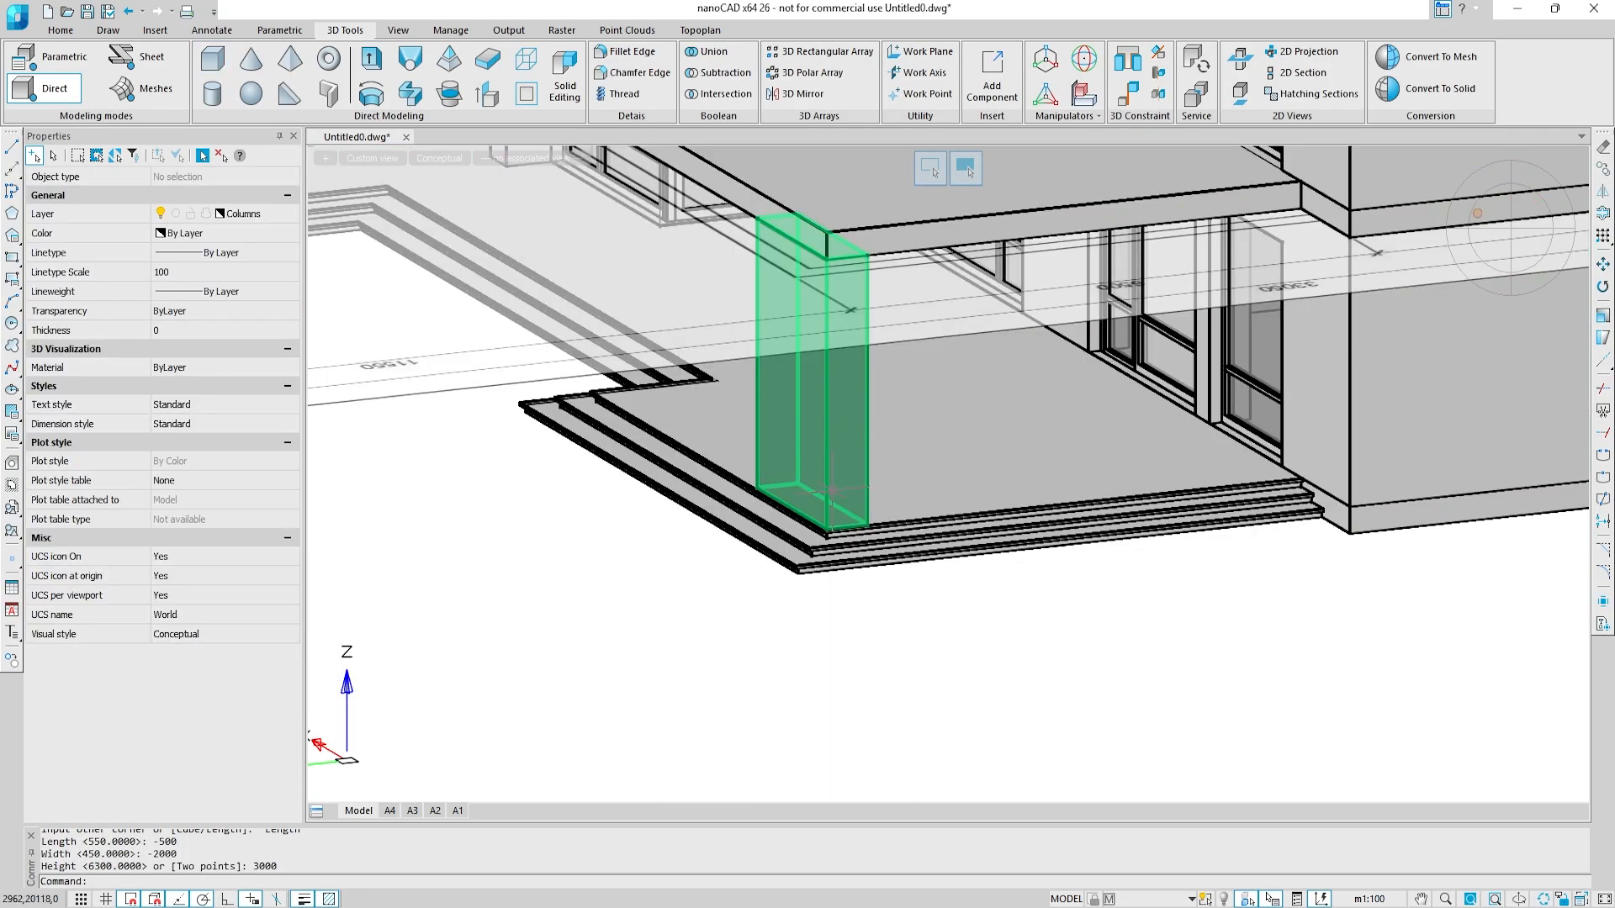
Step: Assign the box column at the terrace's outer corner to the Columns layer
click(803, 370)
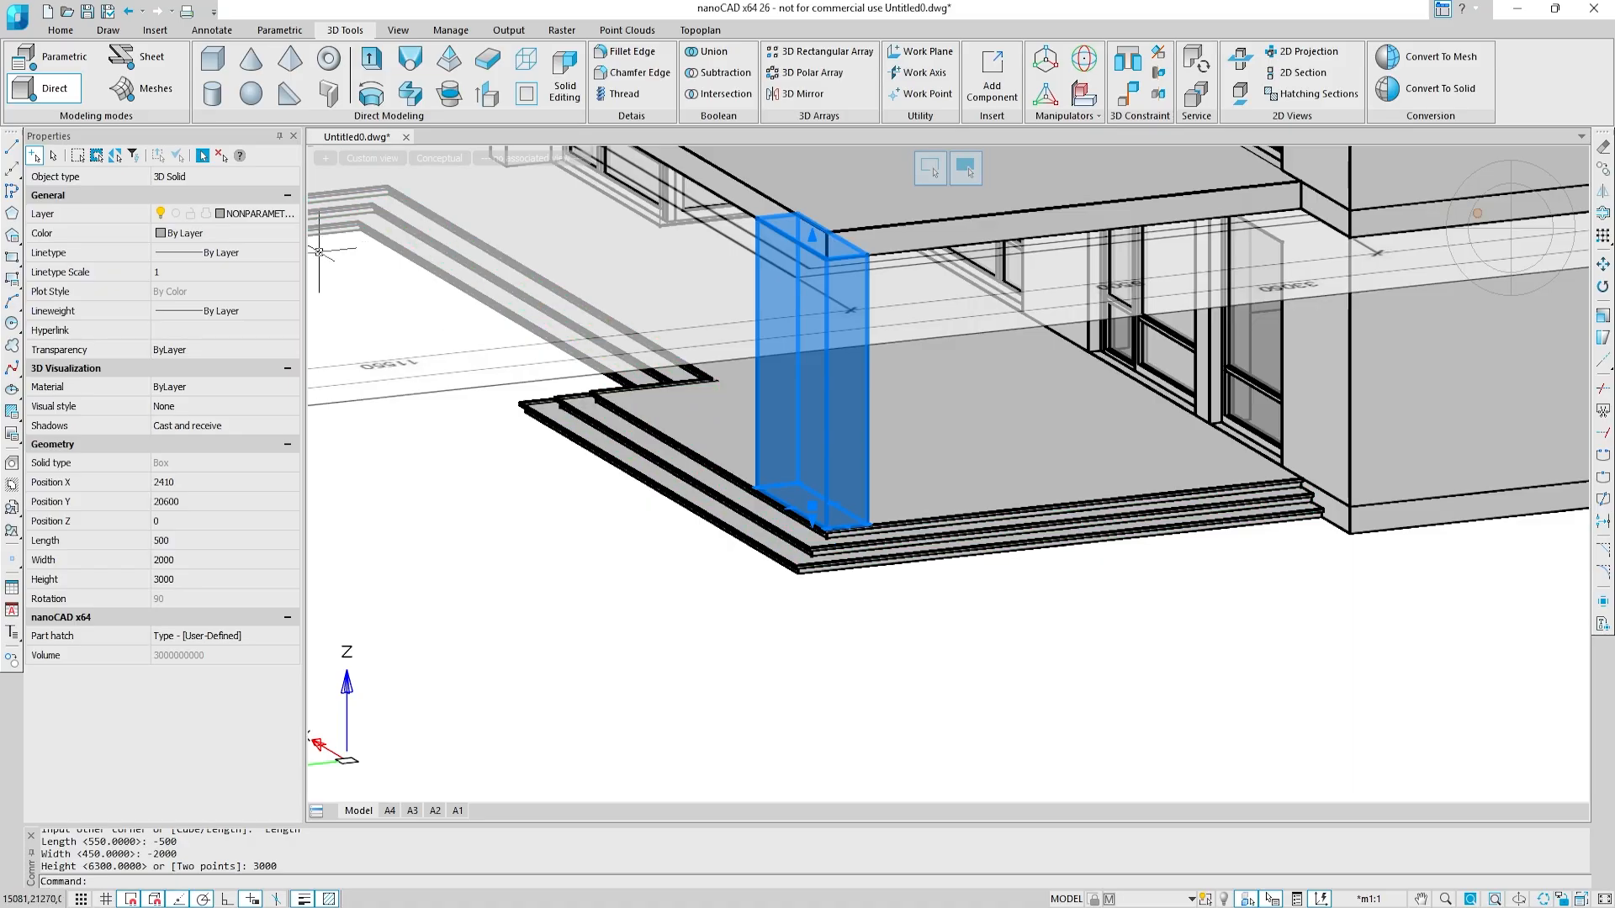
click(288, 216)
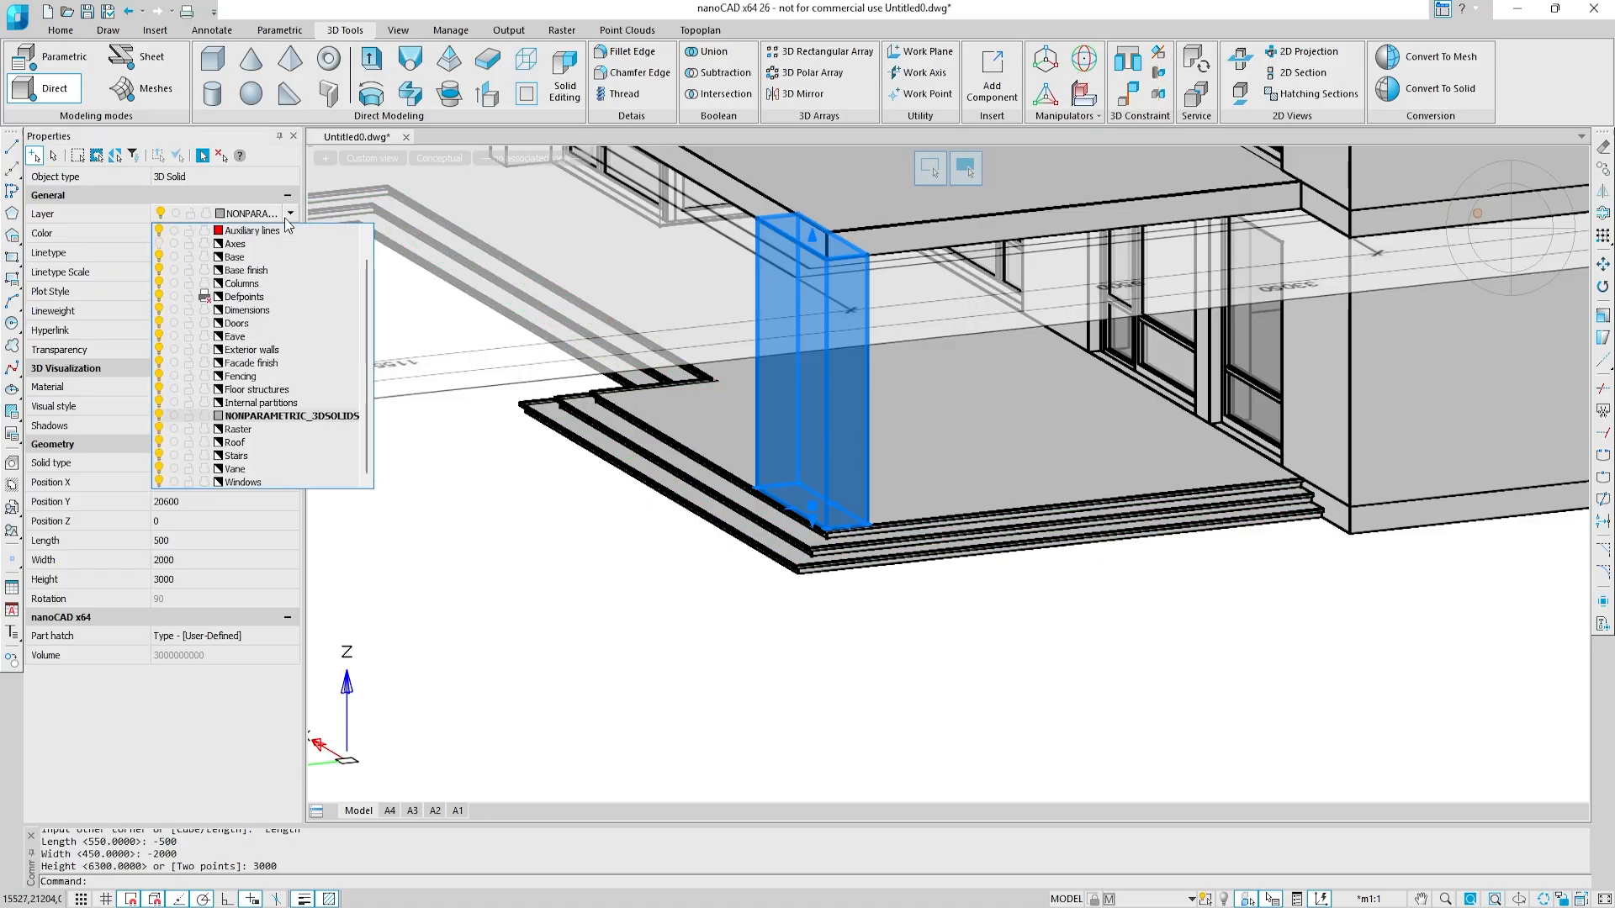
click(271, 281)
Step: Copy the terrace corner column from its outer base corner up to the top corner of the slab above it
scroll(828, 538, up, 9)
text(co)
key(Return)
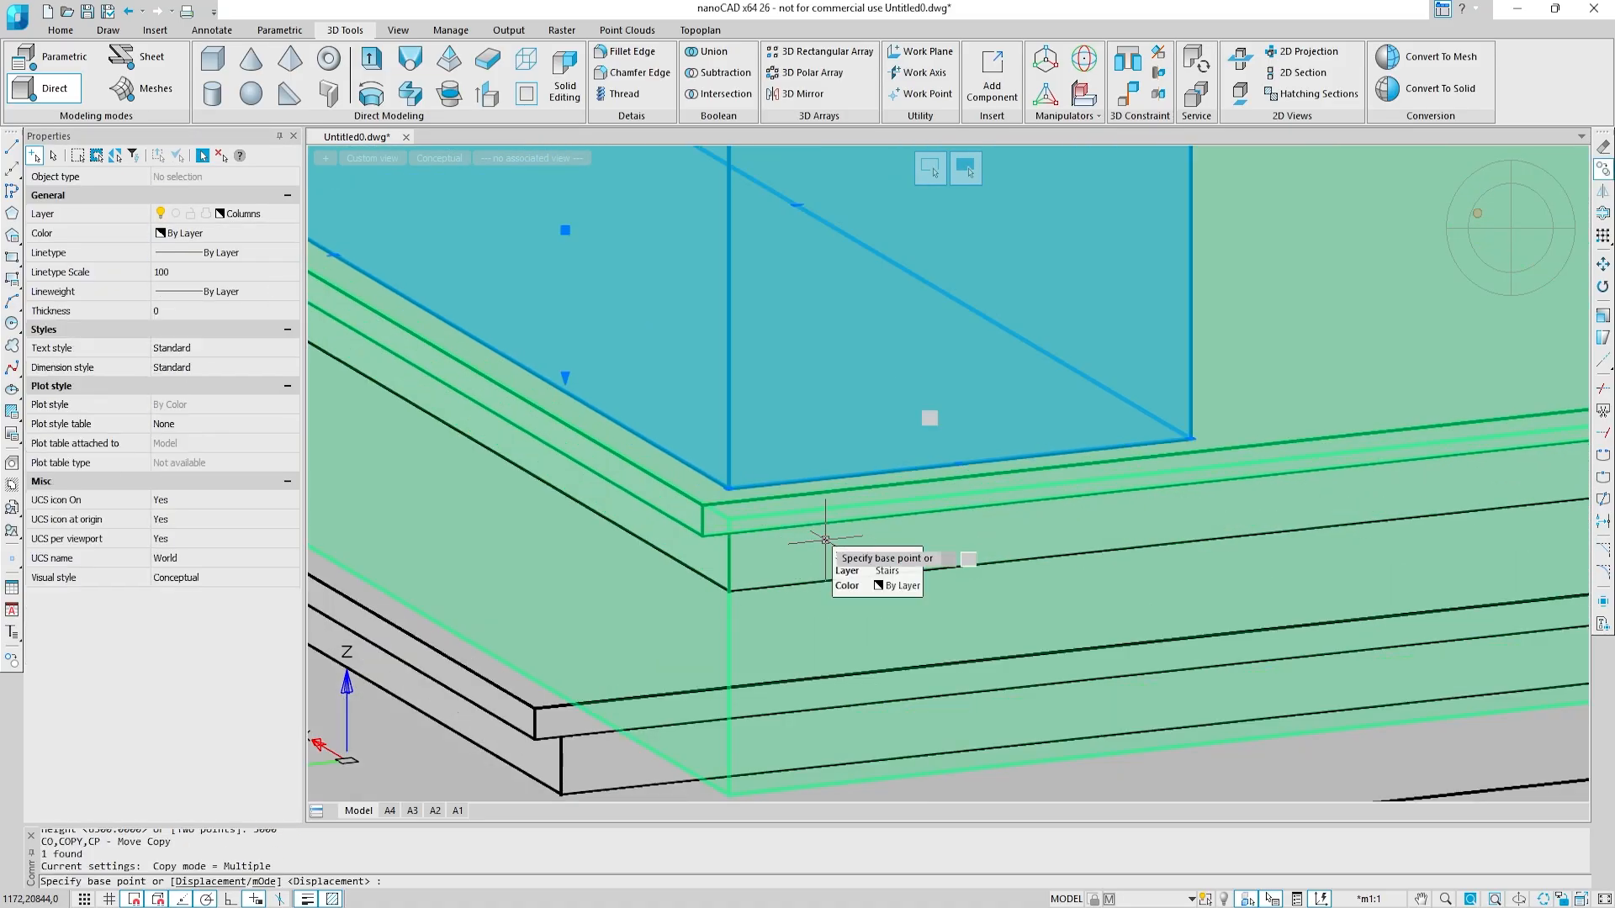
click(730, 488)
scroll(730, 488, down, 6)
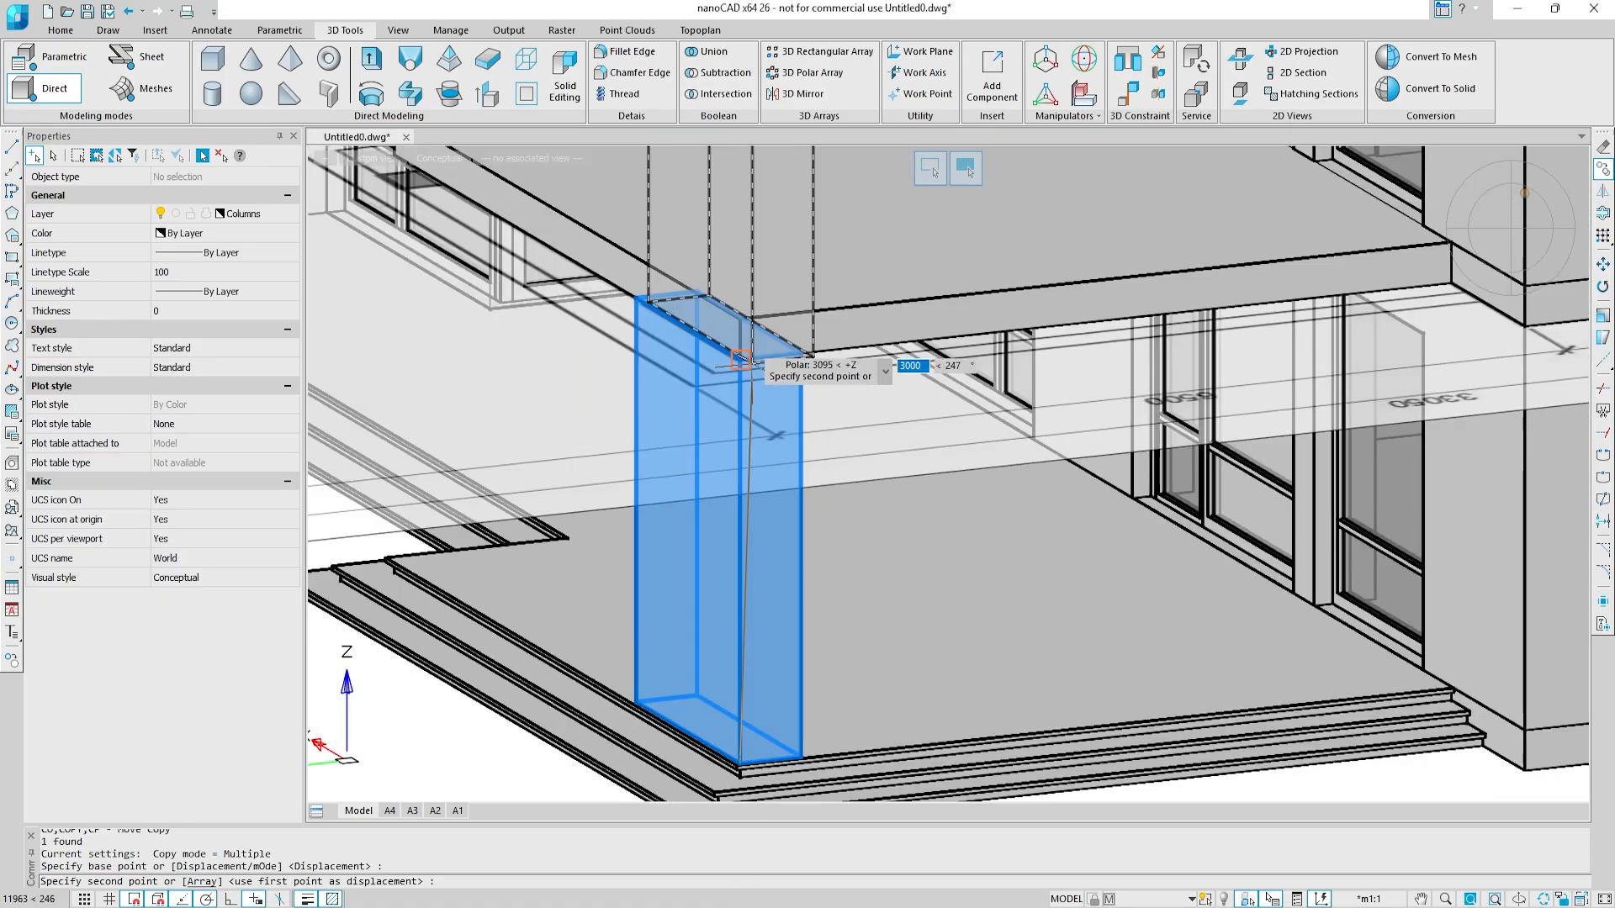
click(740, 318)
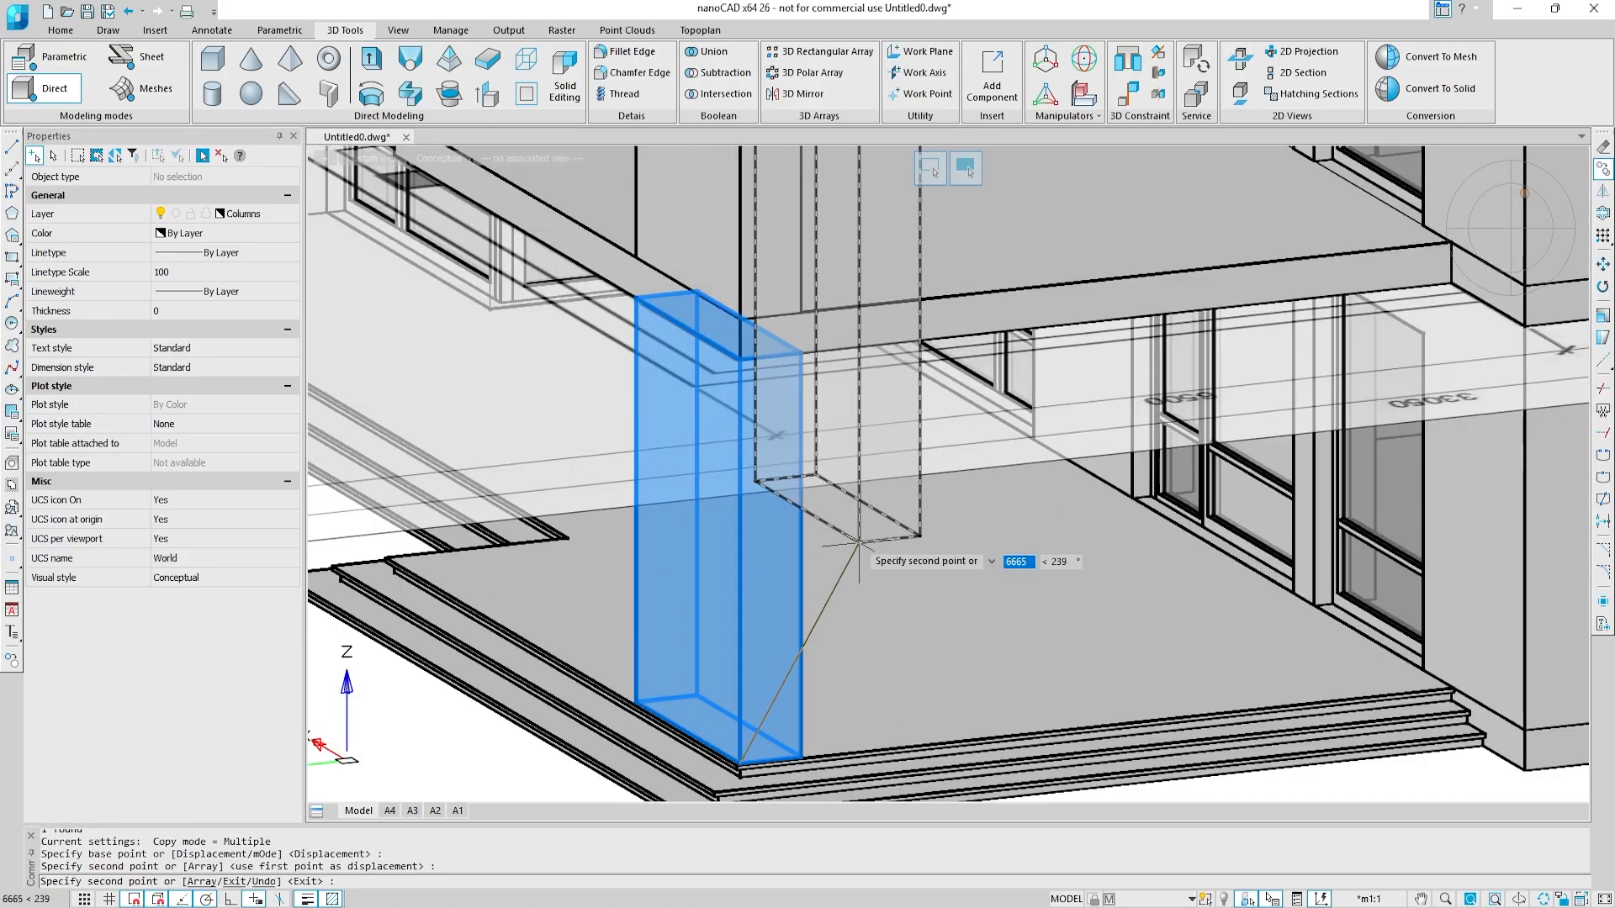
key(Escape)
key(Escape)
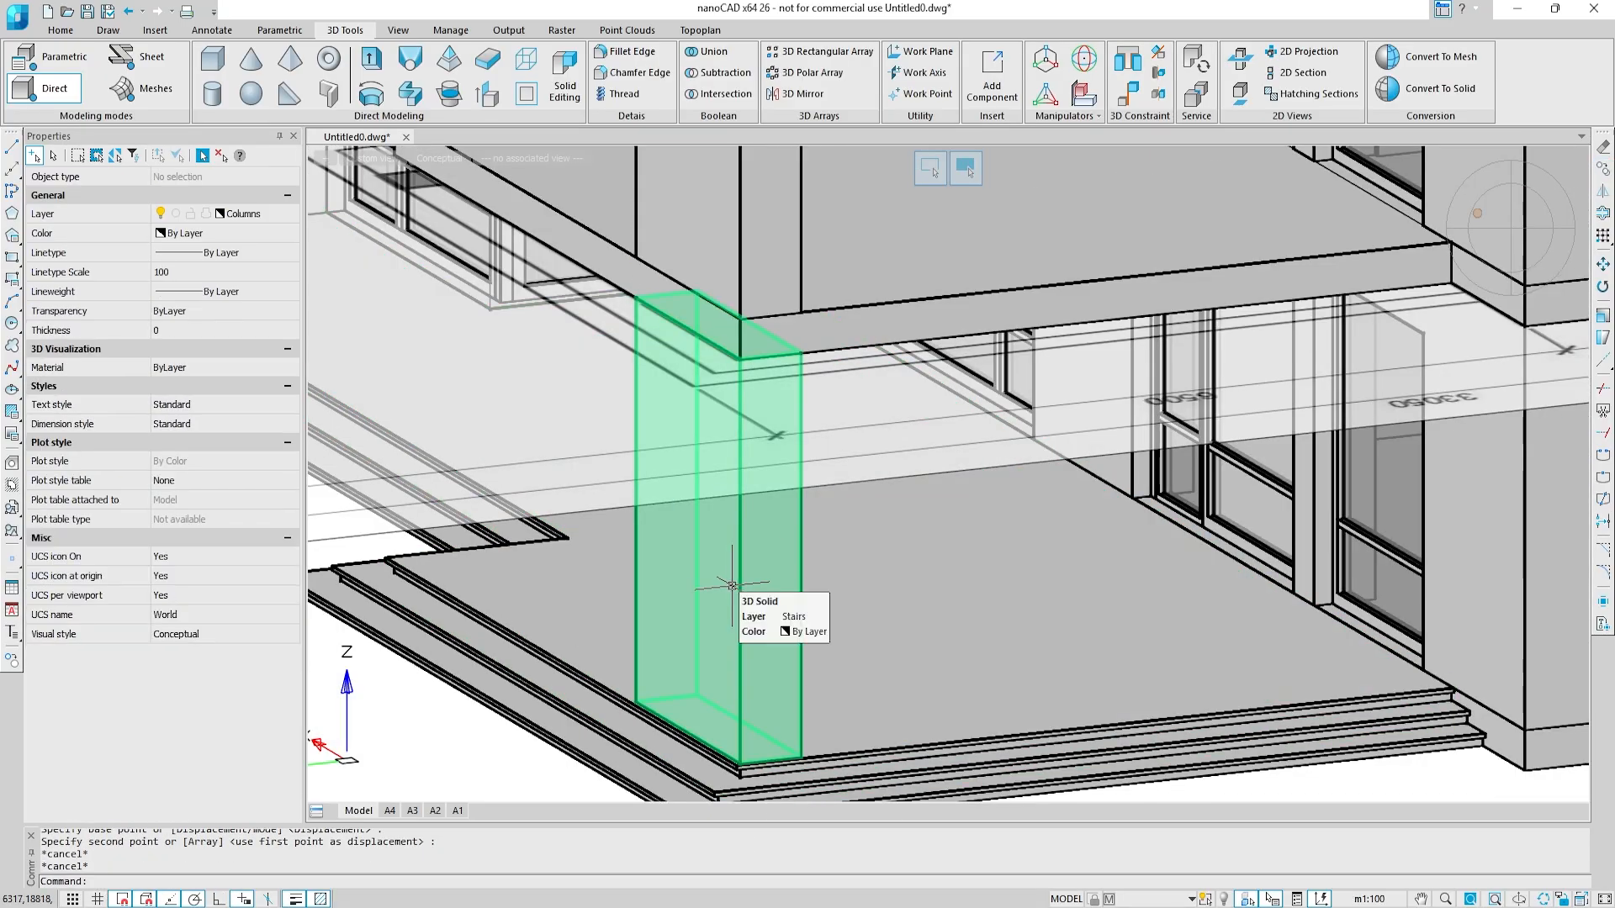
Step: Copy the lower terrace corner column from its outer base corner 4150 along the stepped terrace edge
click(731, 584)
key(space)
scroll(744, 748, up, 5)
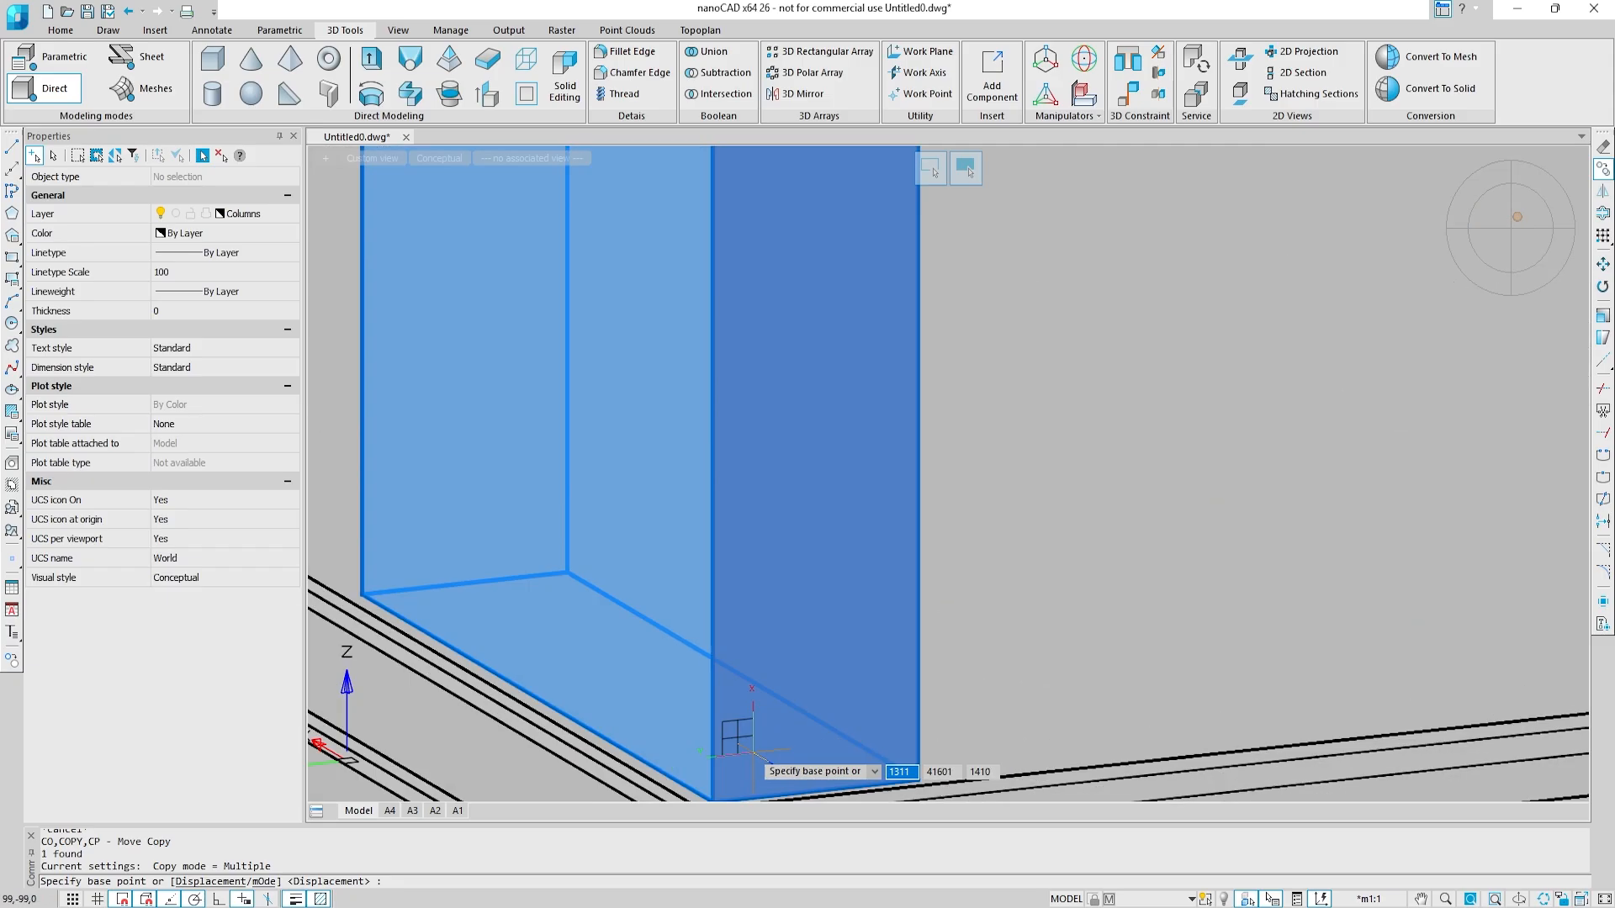
middle_drag(734, 742, 796, 525)
click(775, 581)
middle_drag(494, 405, 1013, 616)
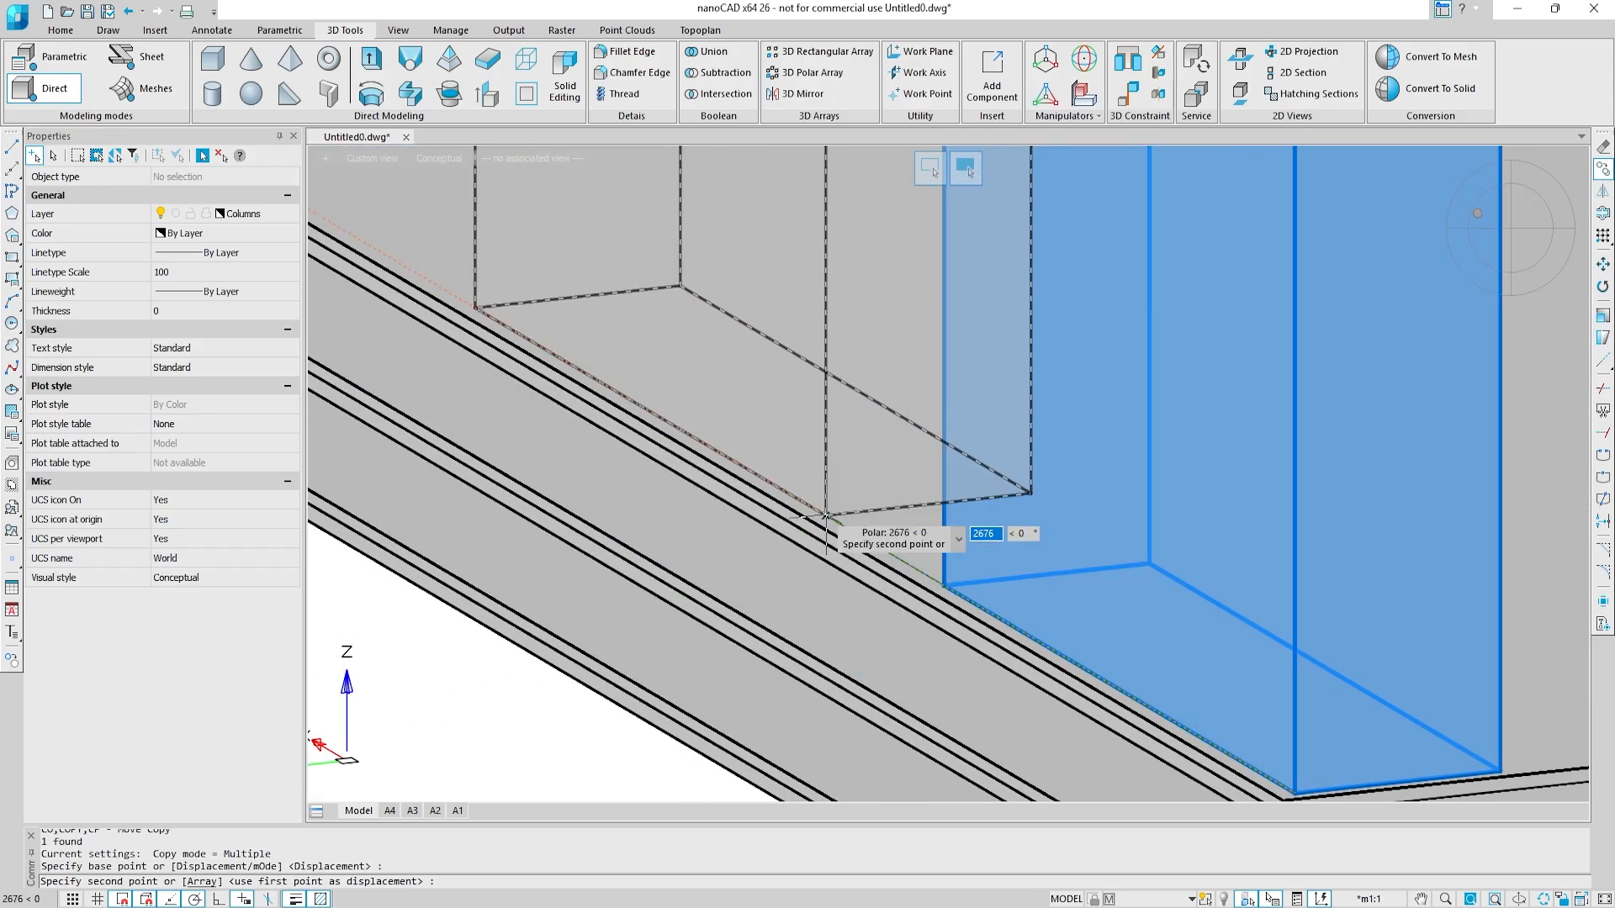
key(Return)
scroll(826, 516, down, 5)
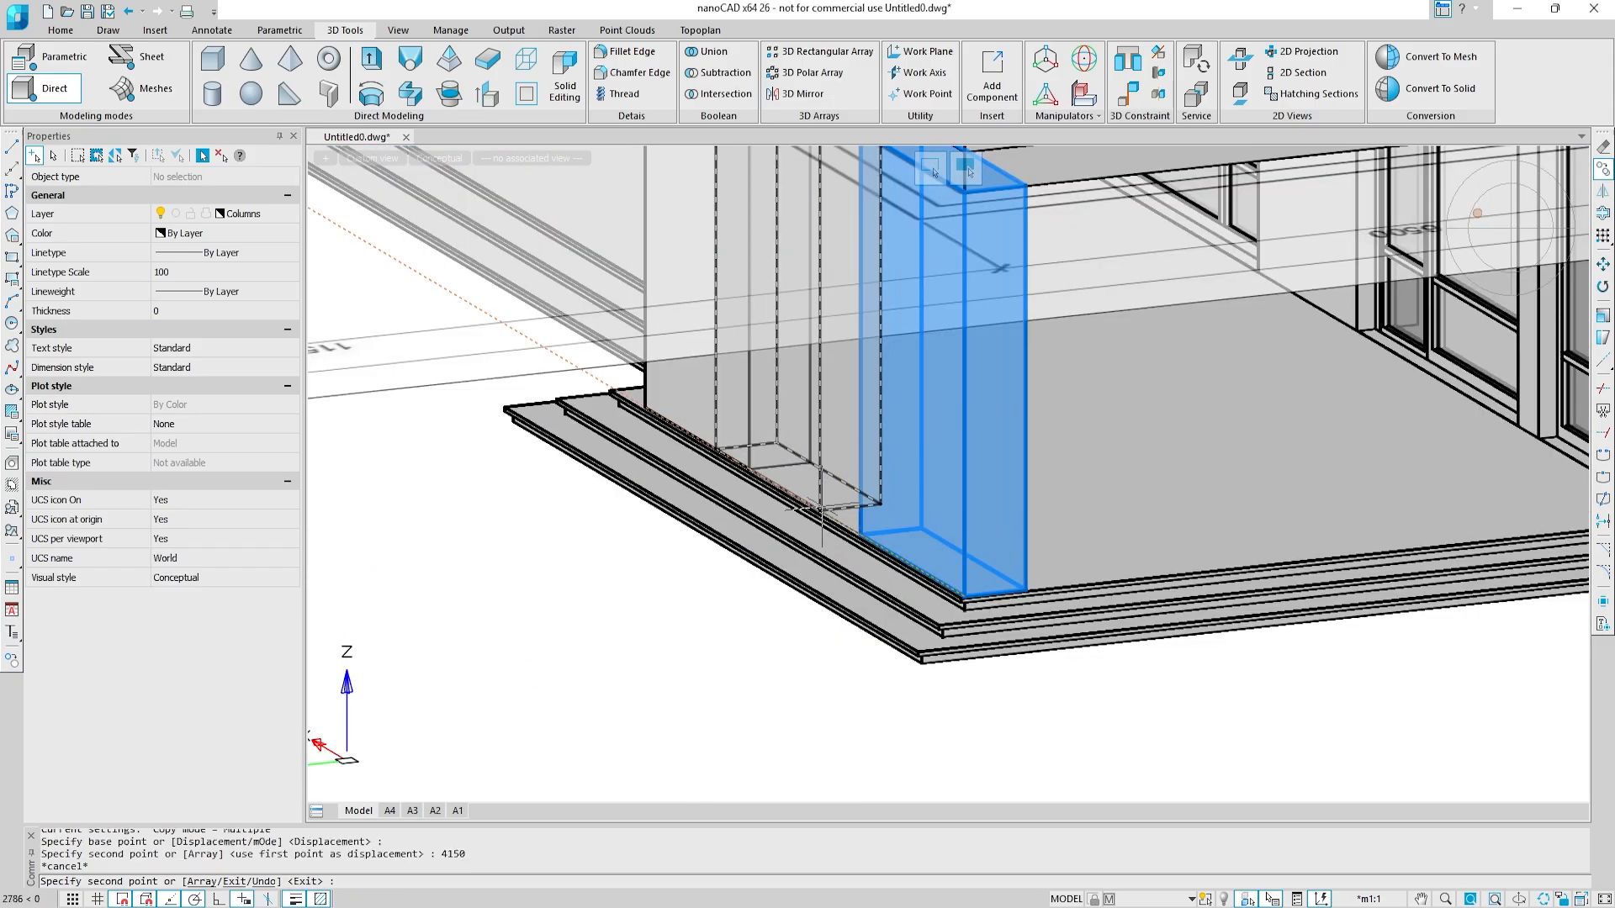
key(Escape)
Step: Turn off the Floor structures layer while the copied terrace column stays selected
shift+middle_drag(929, 402, 766, 543)
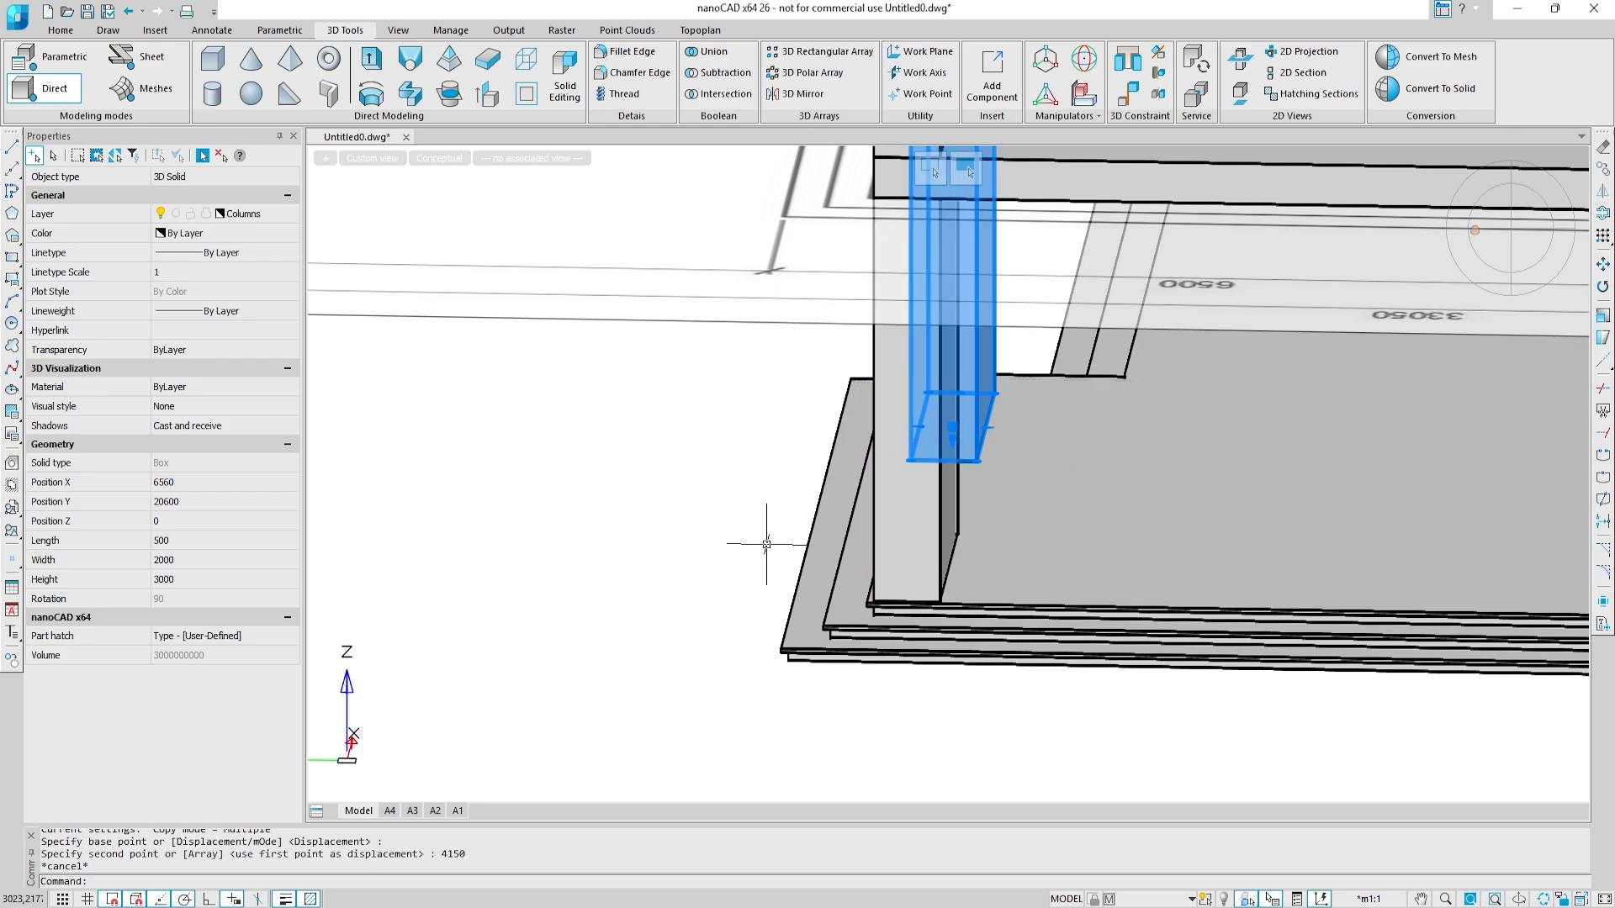
click(279, 213)
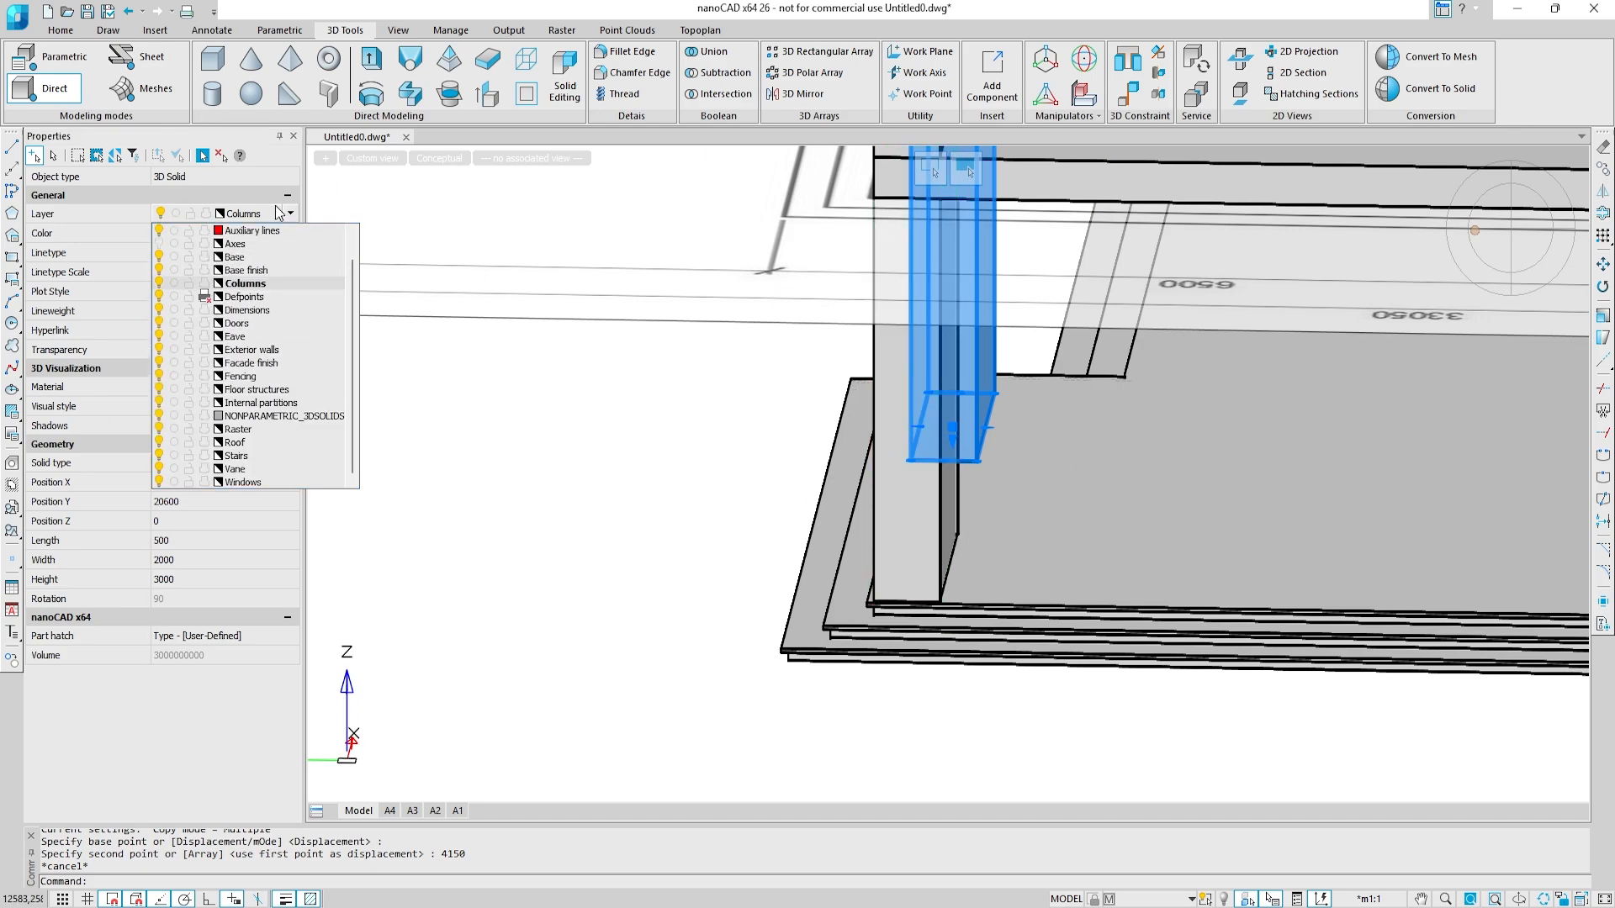
click(160, 390)
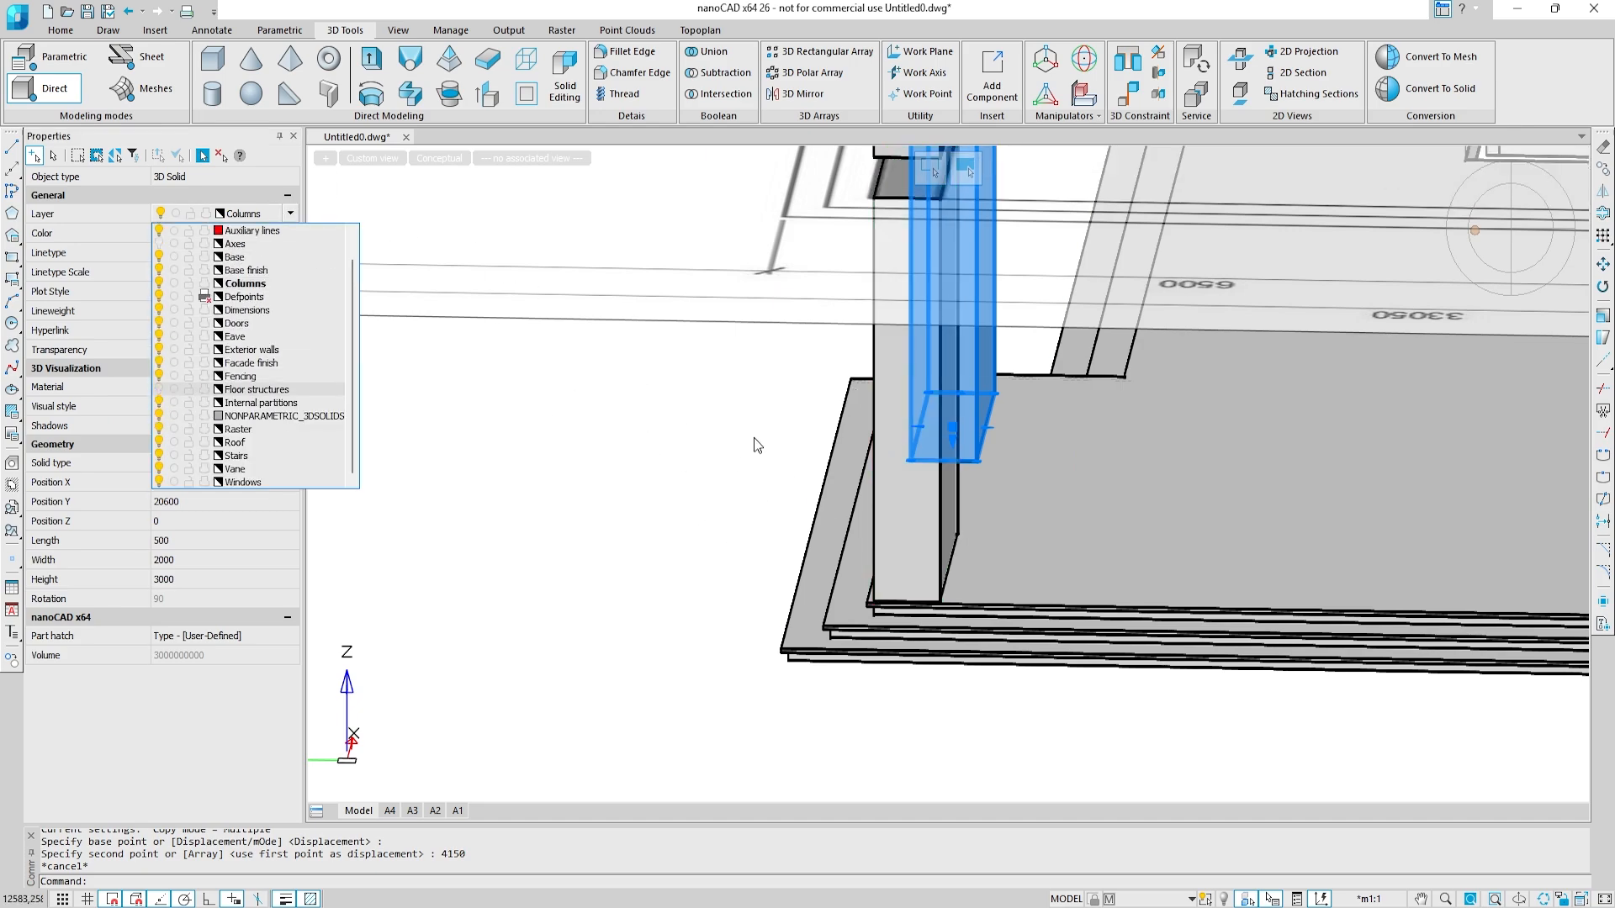
click(758, 446)
Step: Presspull the top face of the copied terrace column upward by 3300
middle_drag(742, 400, 751, 471)
middle_drag(750, 471, 715, 597)
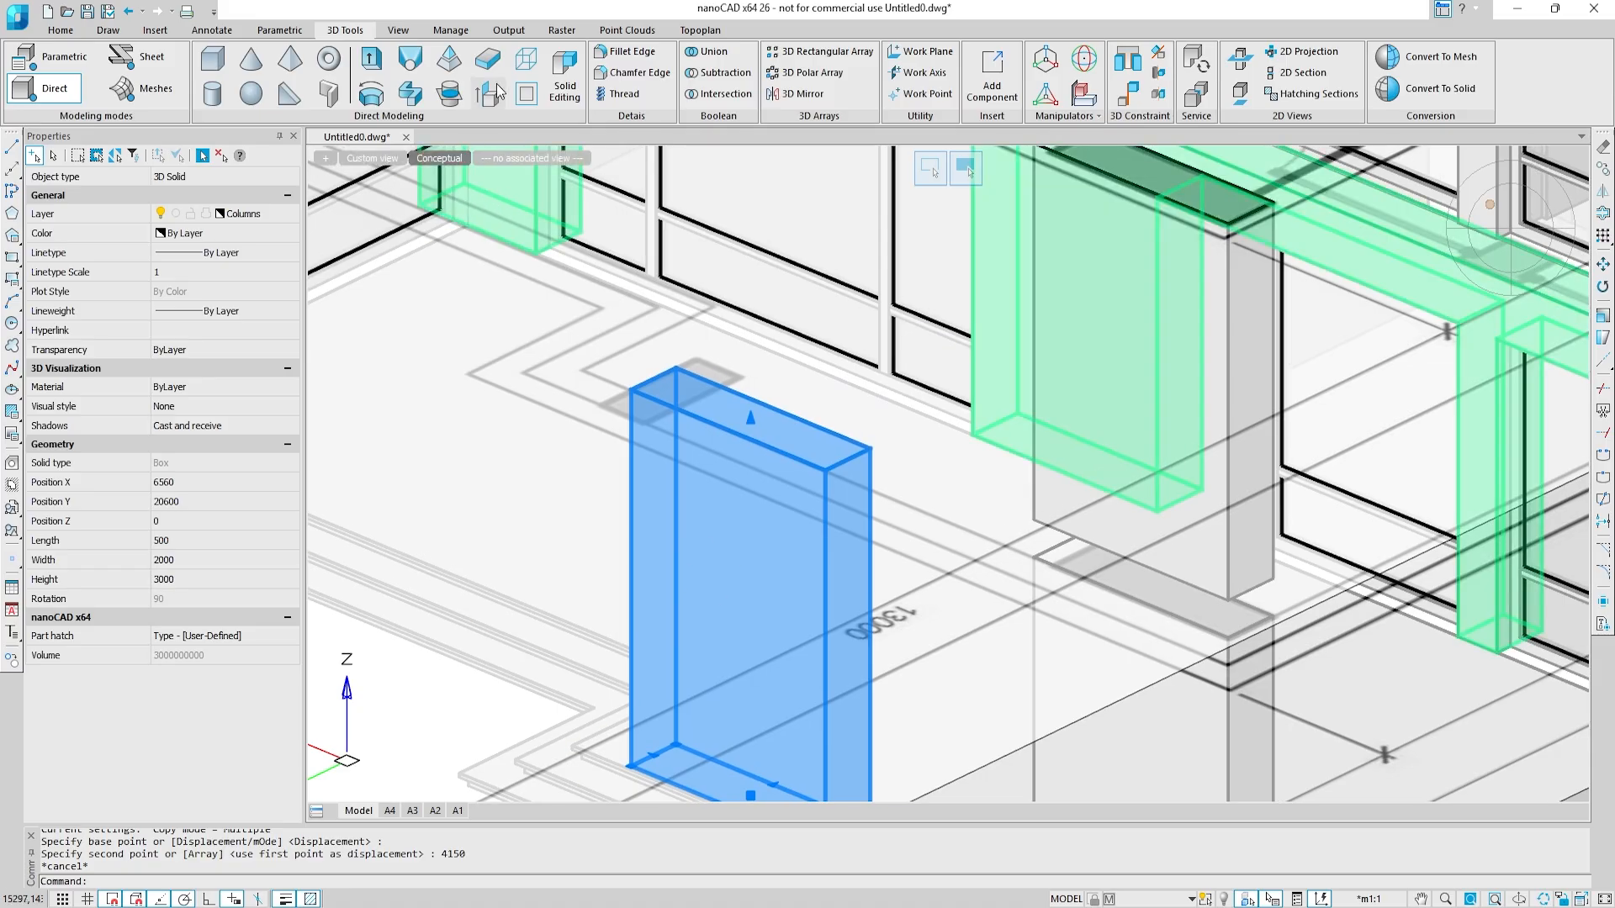
click(488, 93)
click(806, 454)
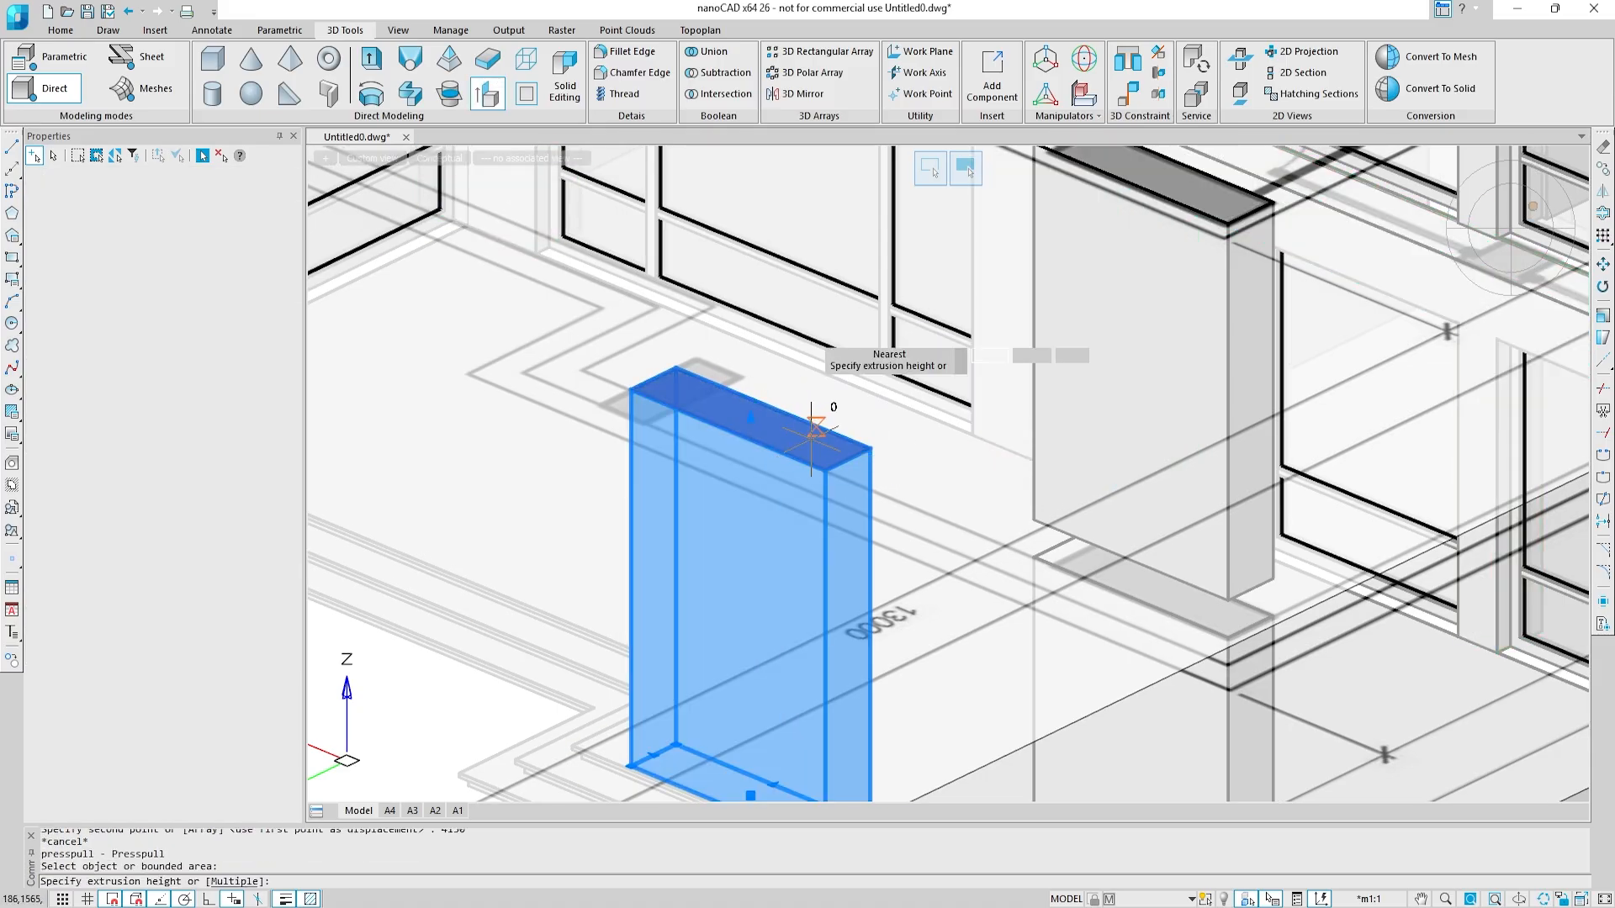
key(Return)
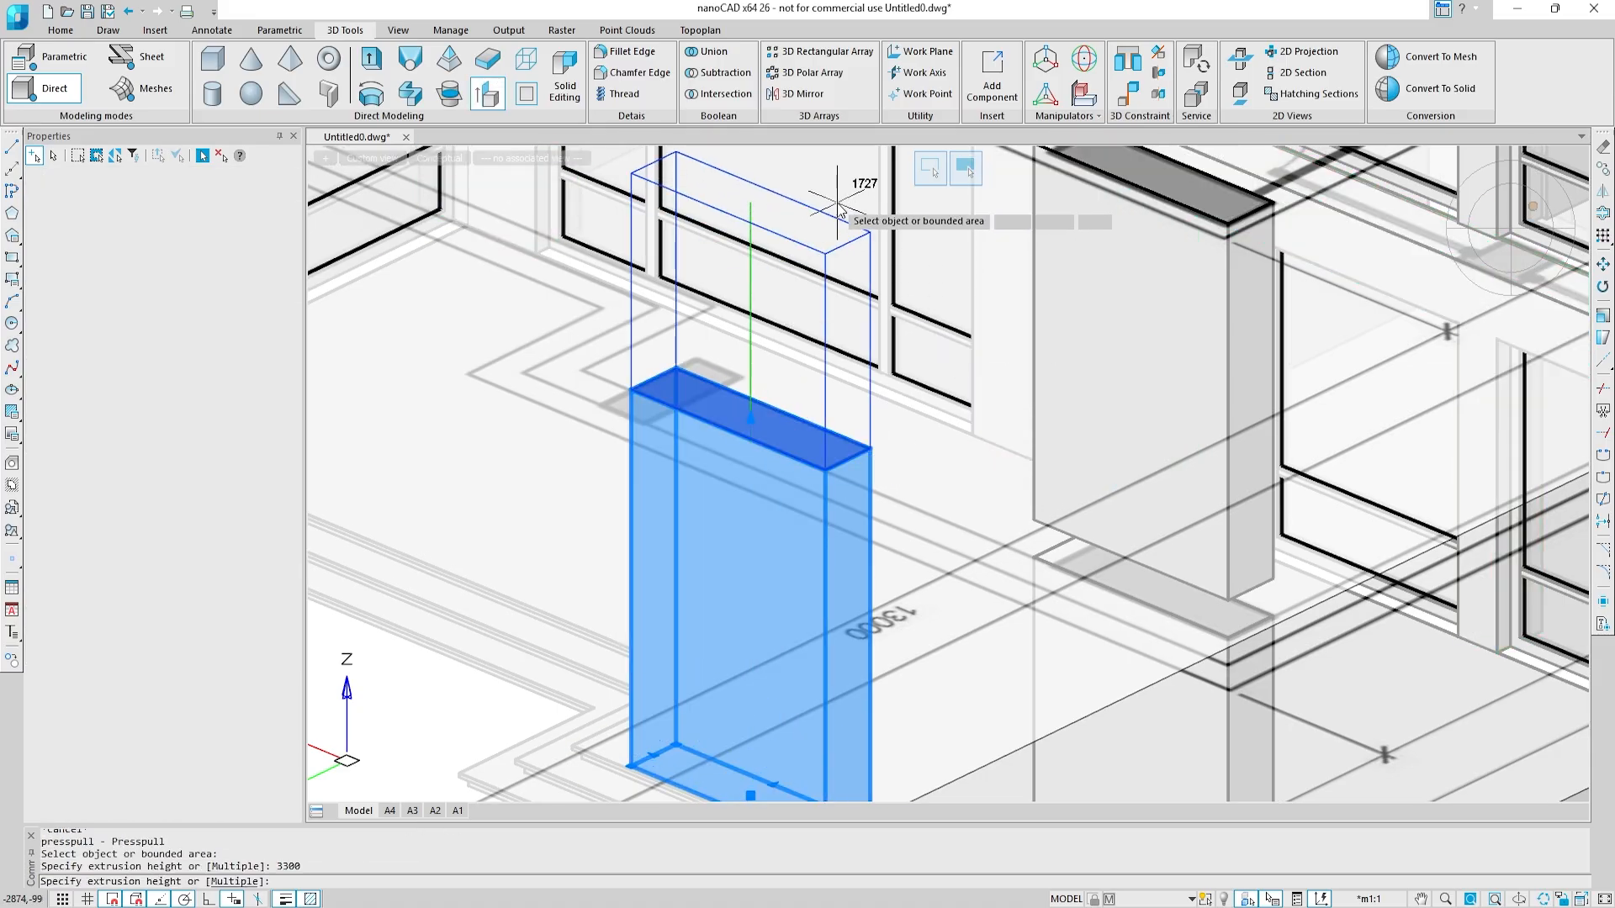
scroll(837, 204, down, 4)
middle_drag(837, 203, 821, 395)
key(Escape)
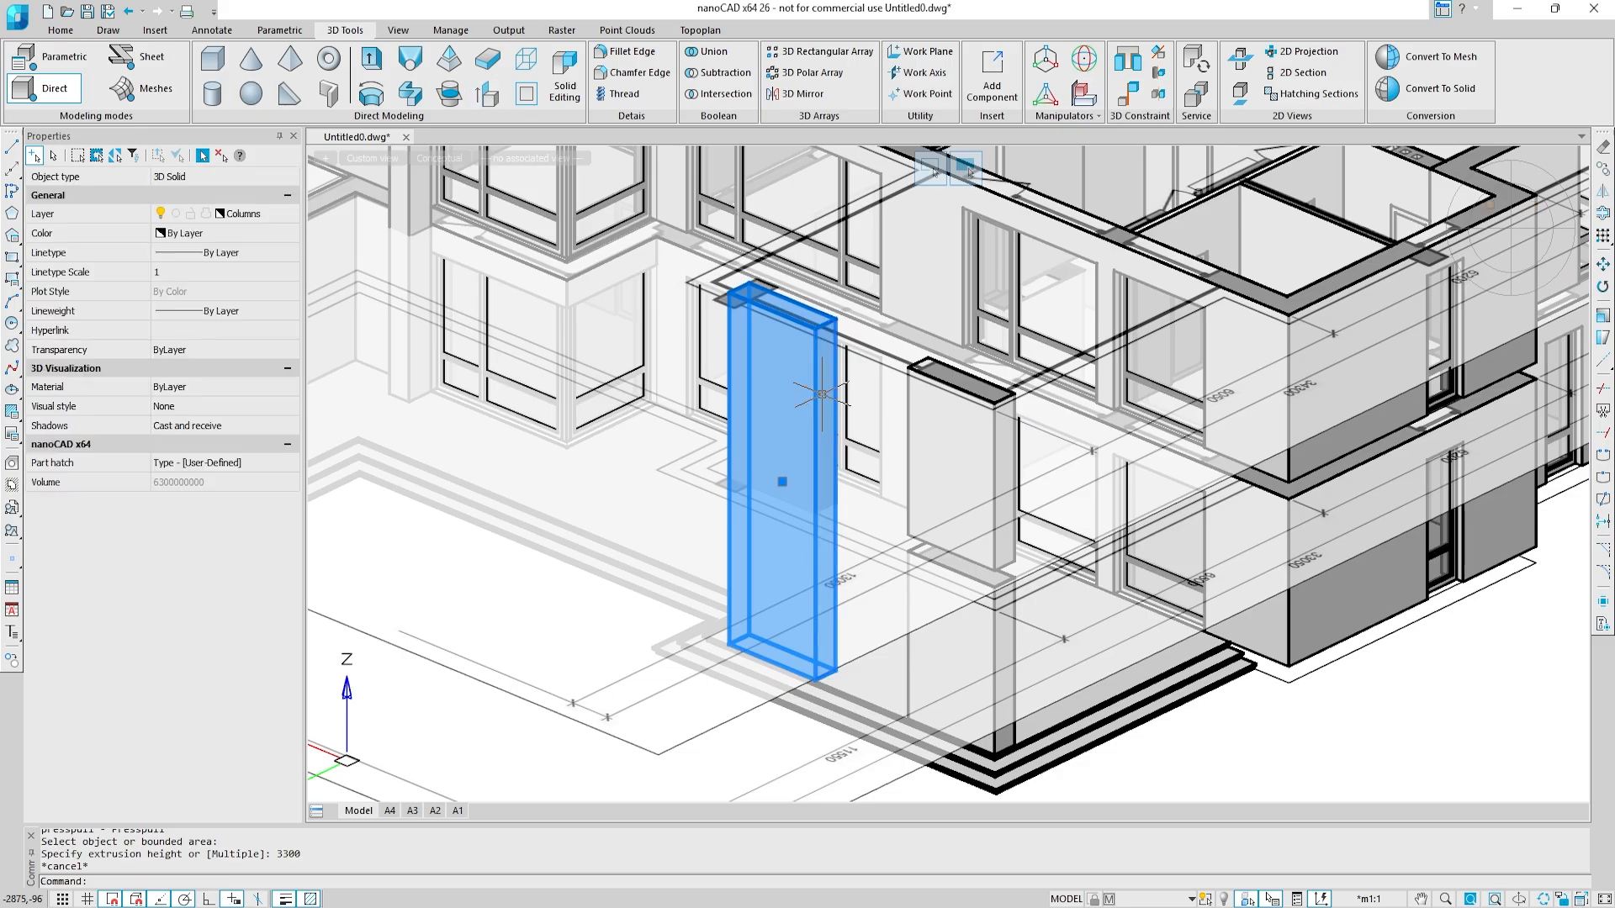
Step: Presspull the tall column's narrow end face inward by 1500
click(488, 93)
scroll(819, 578, up, 2)
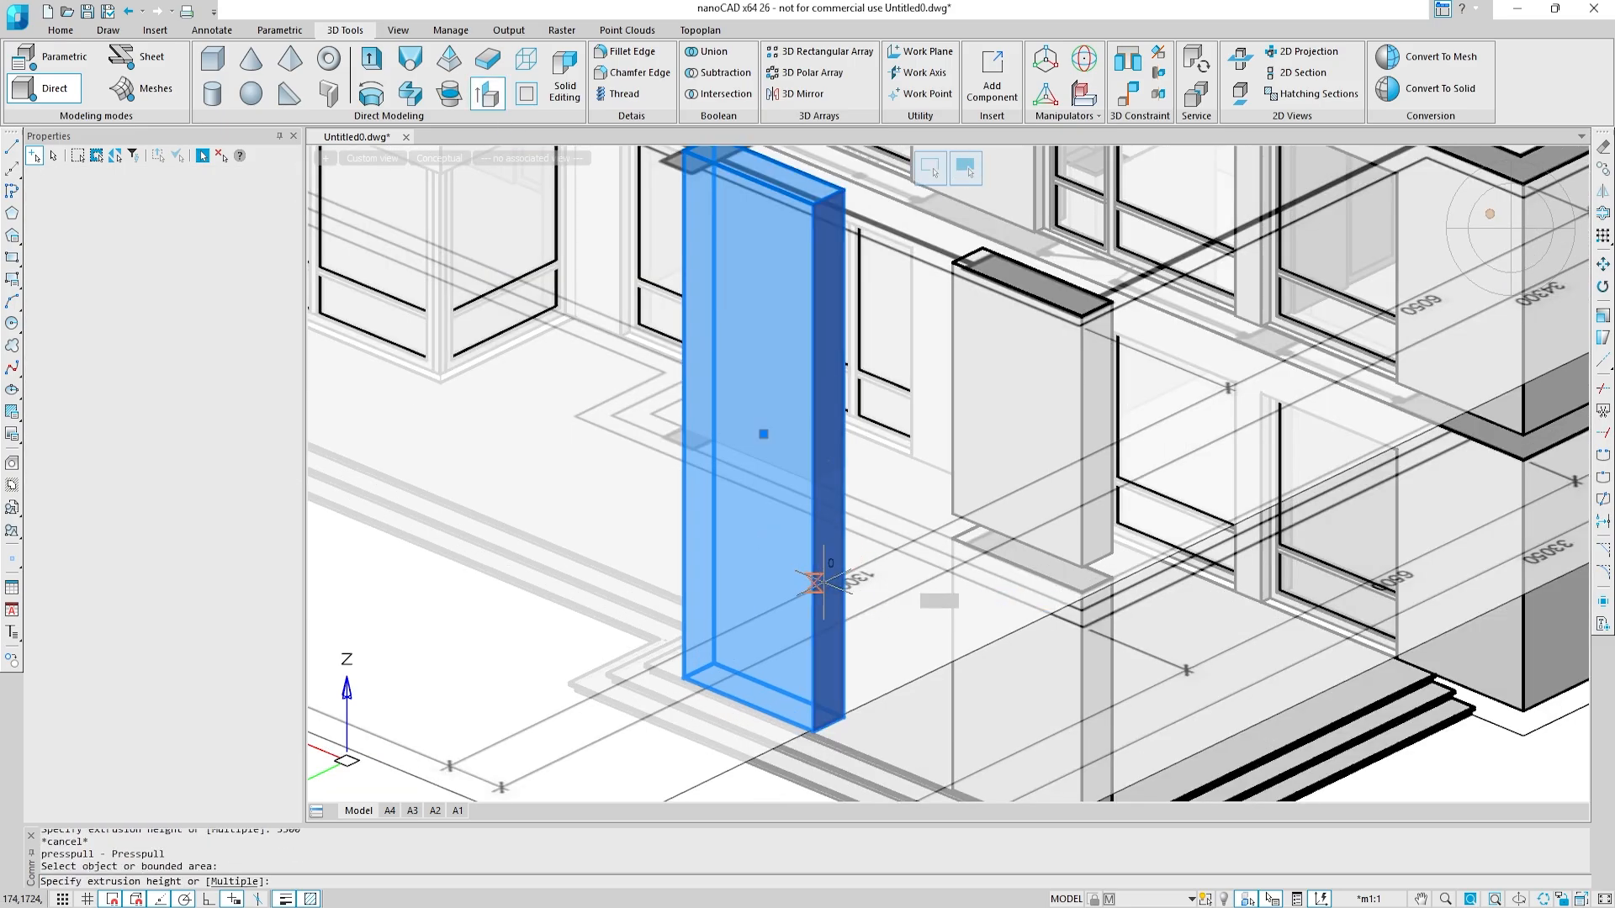
click(818, 575)
key(Return)
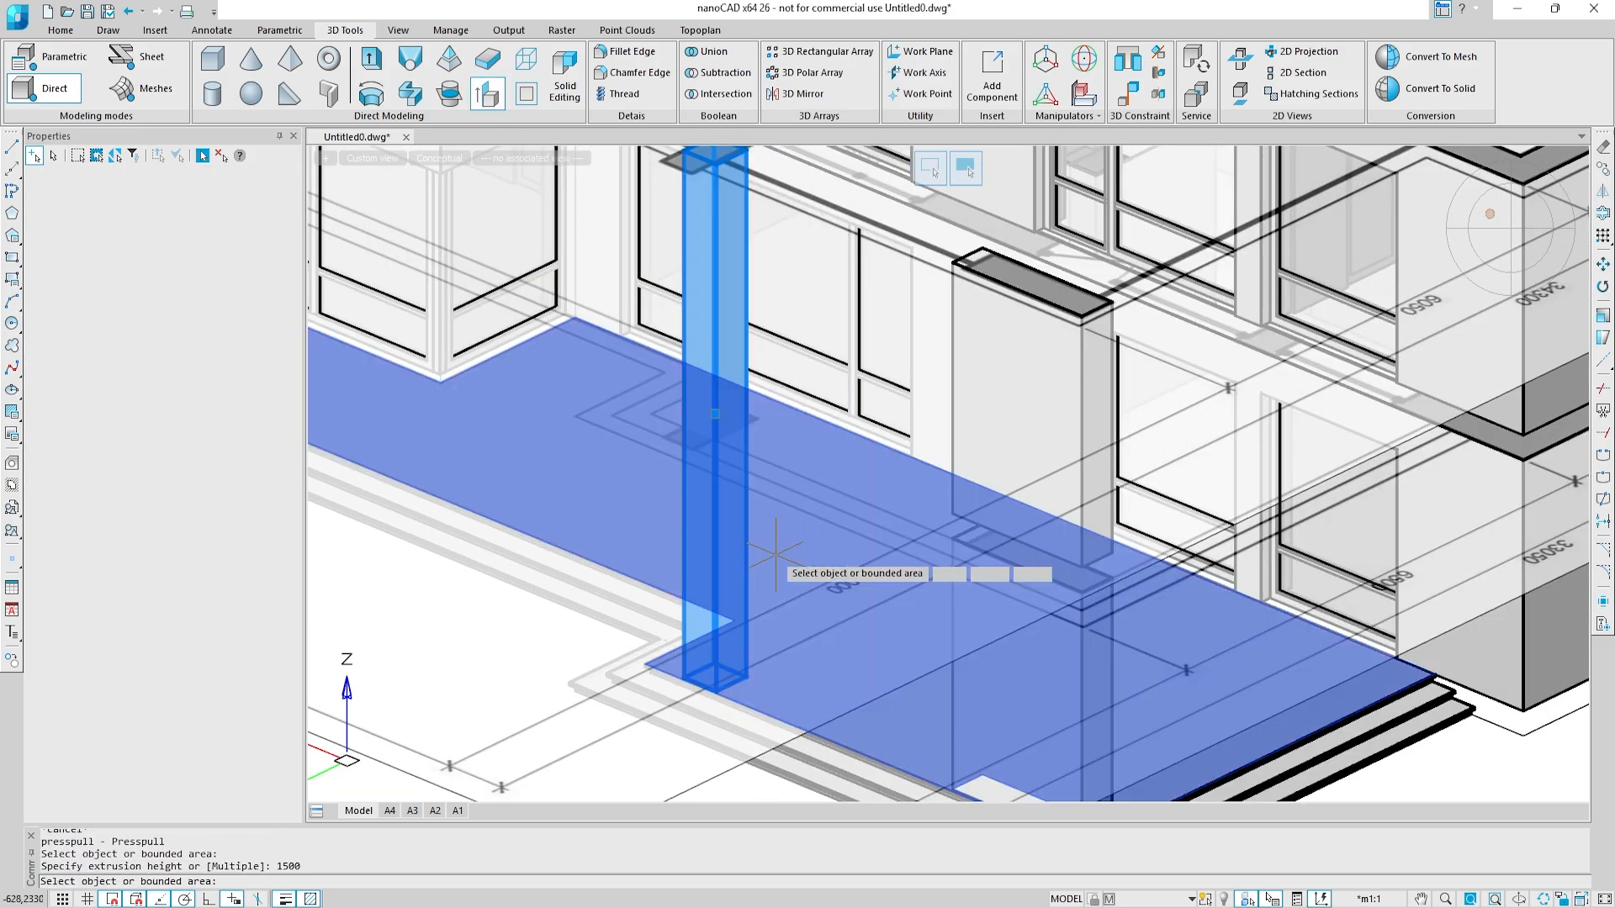
Step: Presspull the tall column's face on the step side outward by 300 and the opposite face outward by 150
click(685, 605)
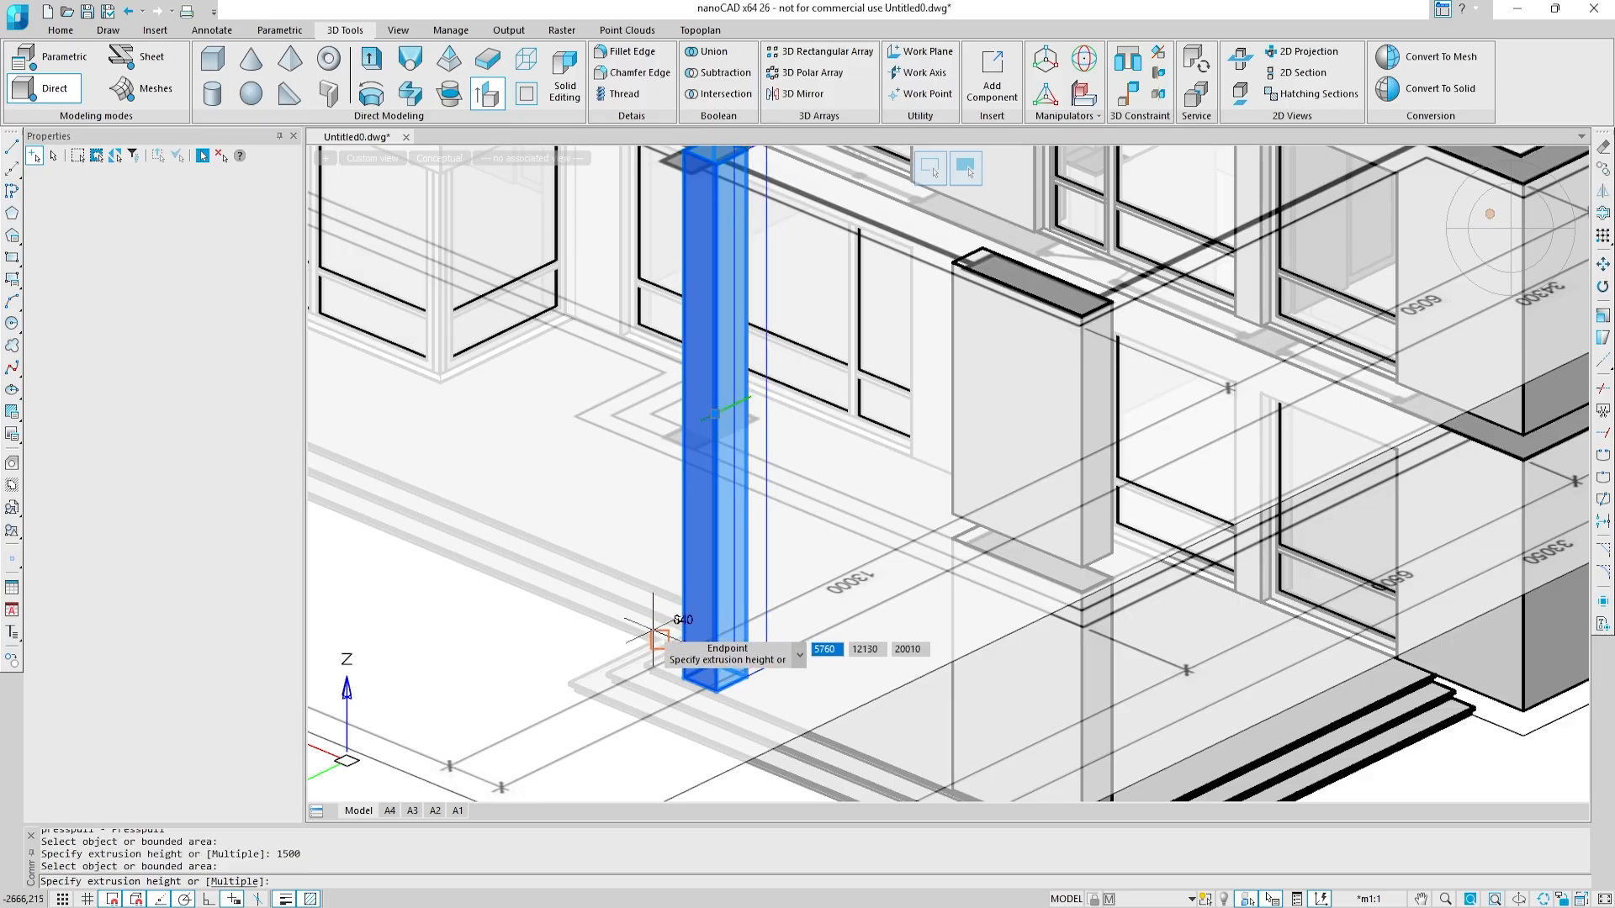
text(300)
key(Return)
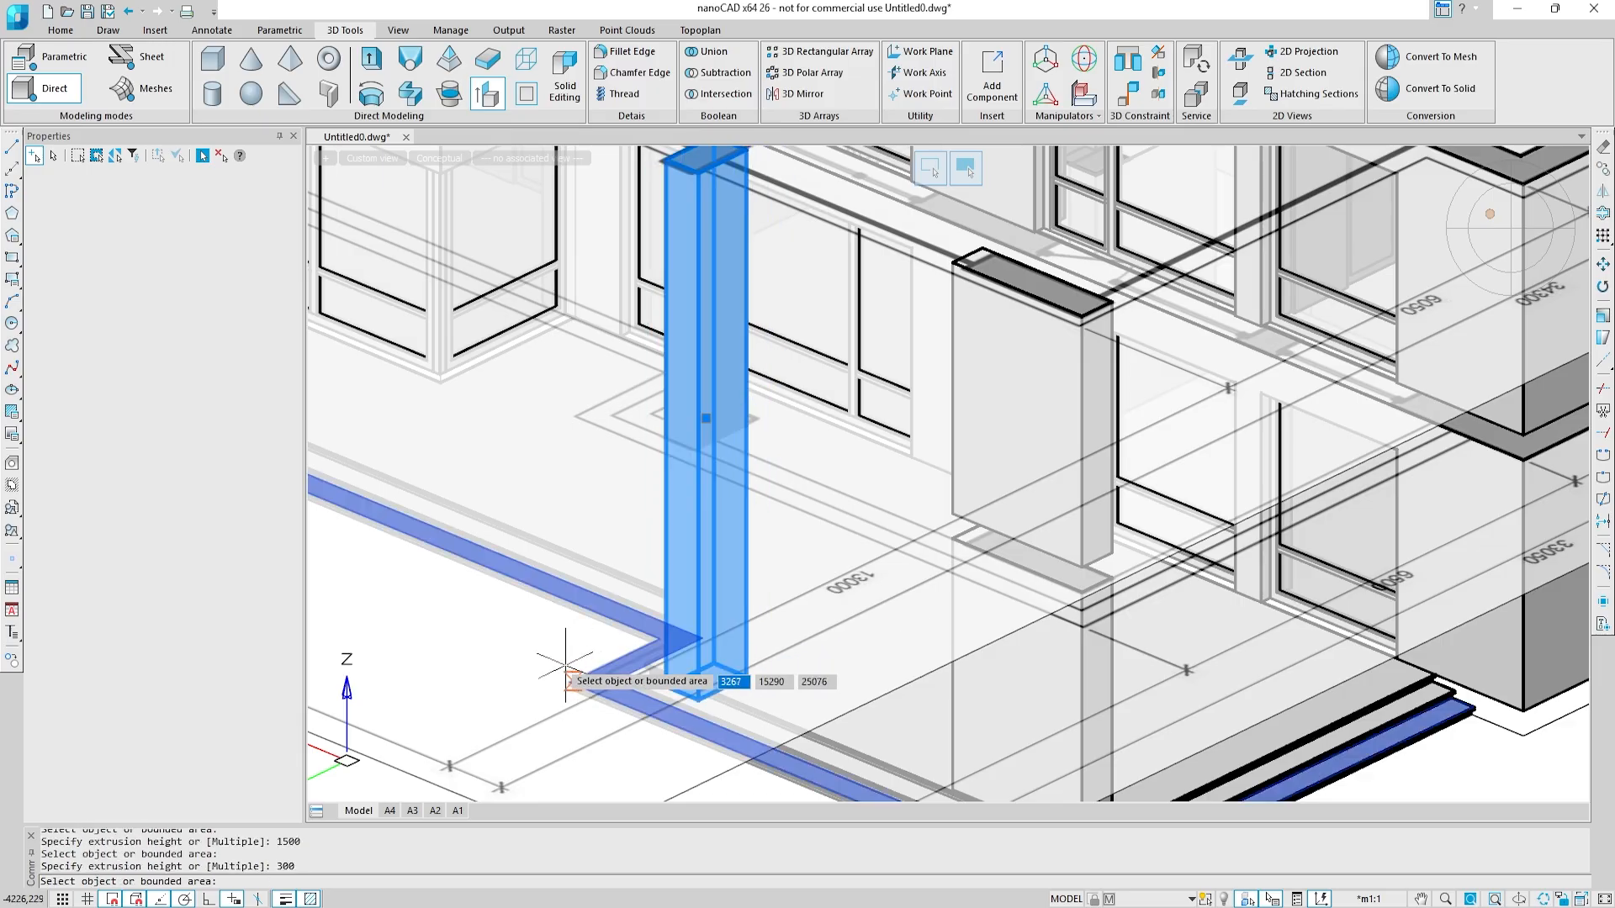
shift+middle_drag(559, 667, 632, 424)
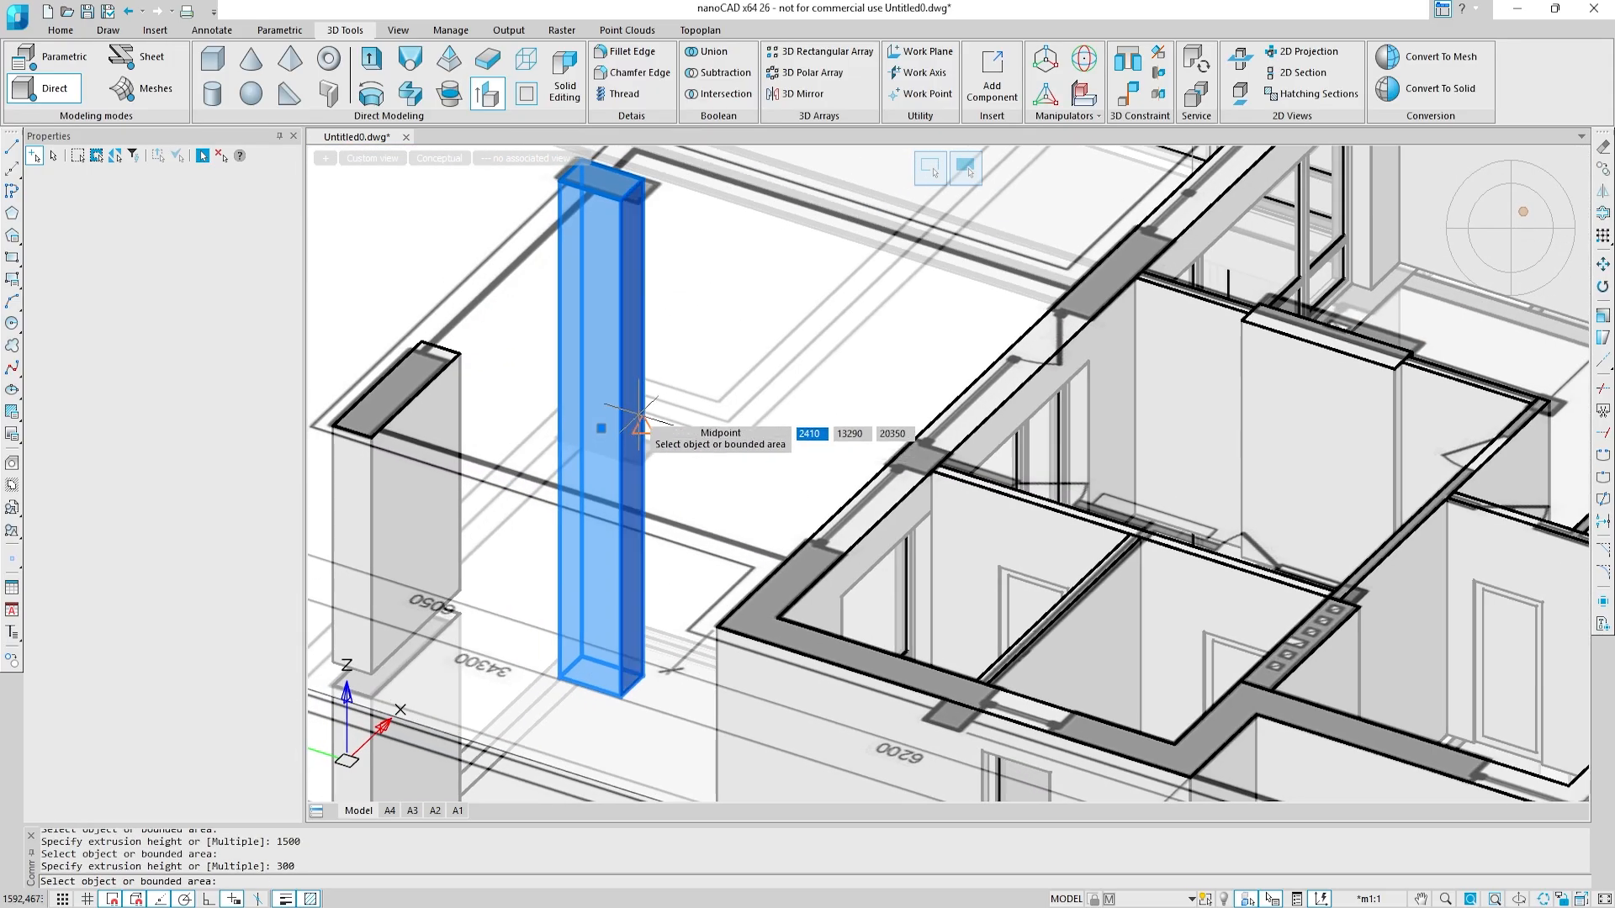
click(640, 427)
key(Return)
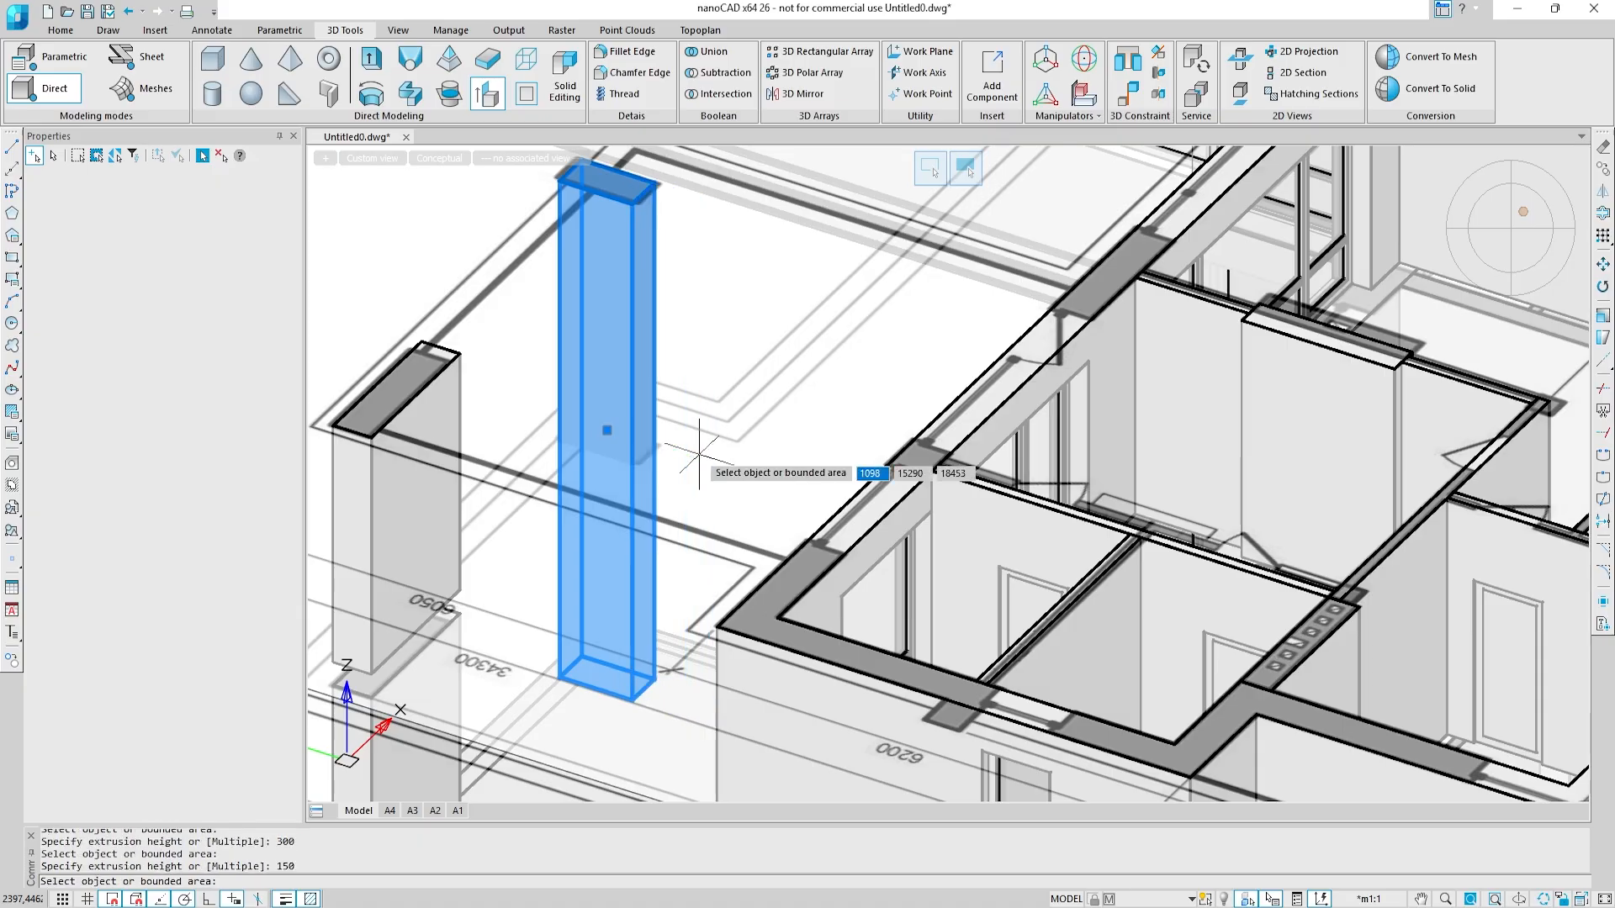
Step: Presspull the tall column's bottom face down by 100 onto the step below
shift+middle_drag(666, 467, 828, 341)
scroll(743, 434, up, 7)
middle_drag(609, 709, 718, 462)
key(Escape)
key(Return)
scroll(694, 459, up, 6)
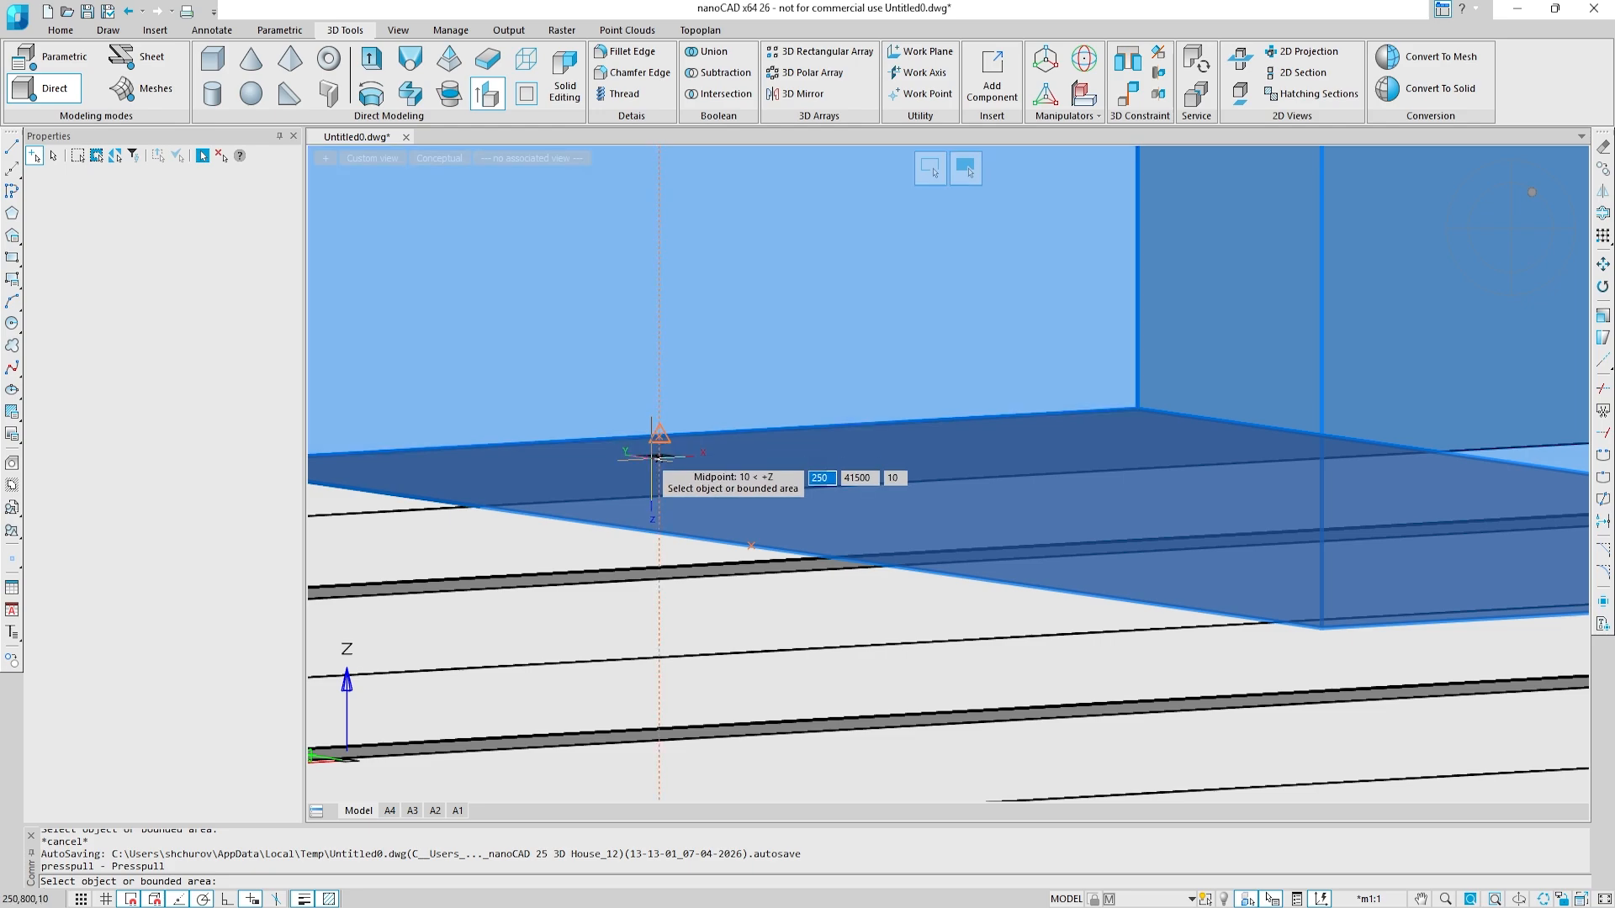
click(654, 446)
scroll(853, 572, down, 3)
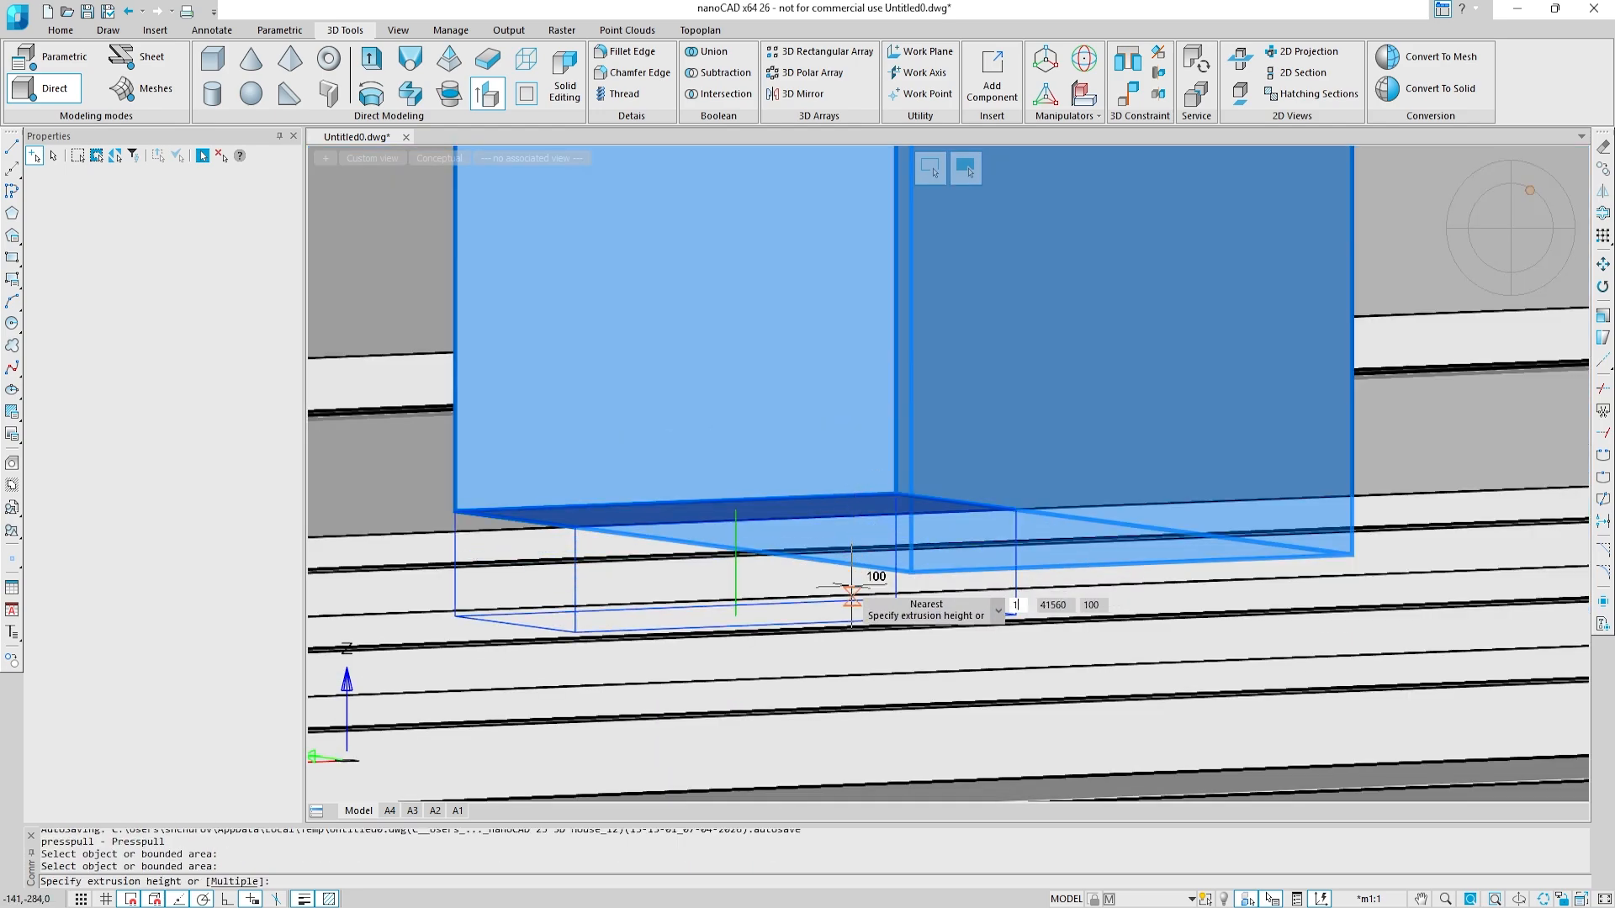
key(Return)
key(Escape)
Step: Turn the Floor structures layer back on
scroll(995, 380, down, 3)
shift+middle_drag(998, 376, 767, 564)
scroll(969, 441, down, 2)
scroll(969, 441, down, 2)
key(Escape)
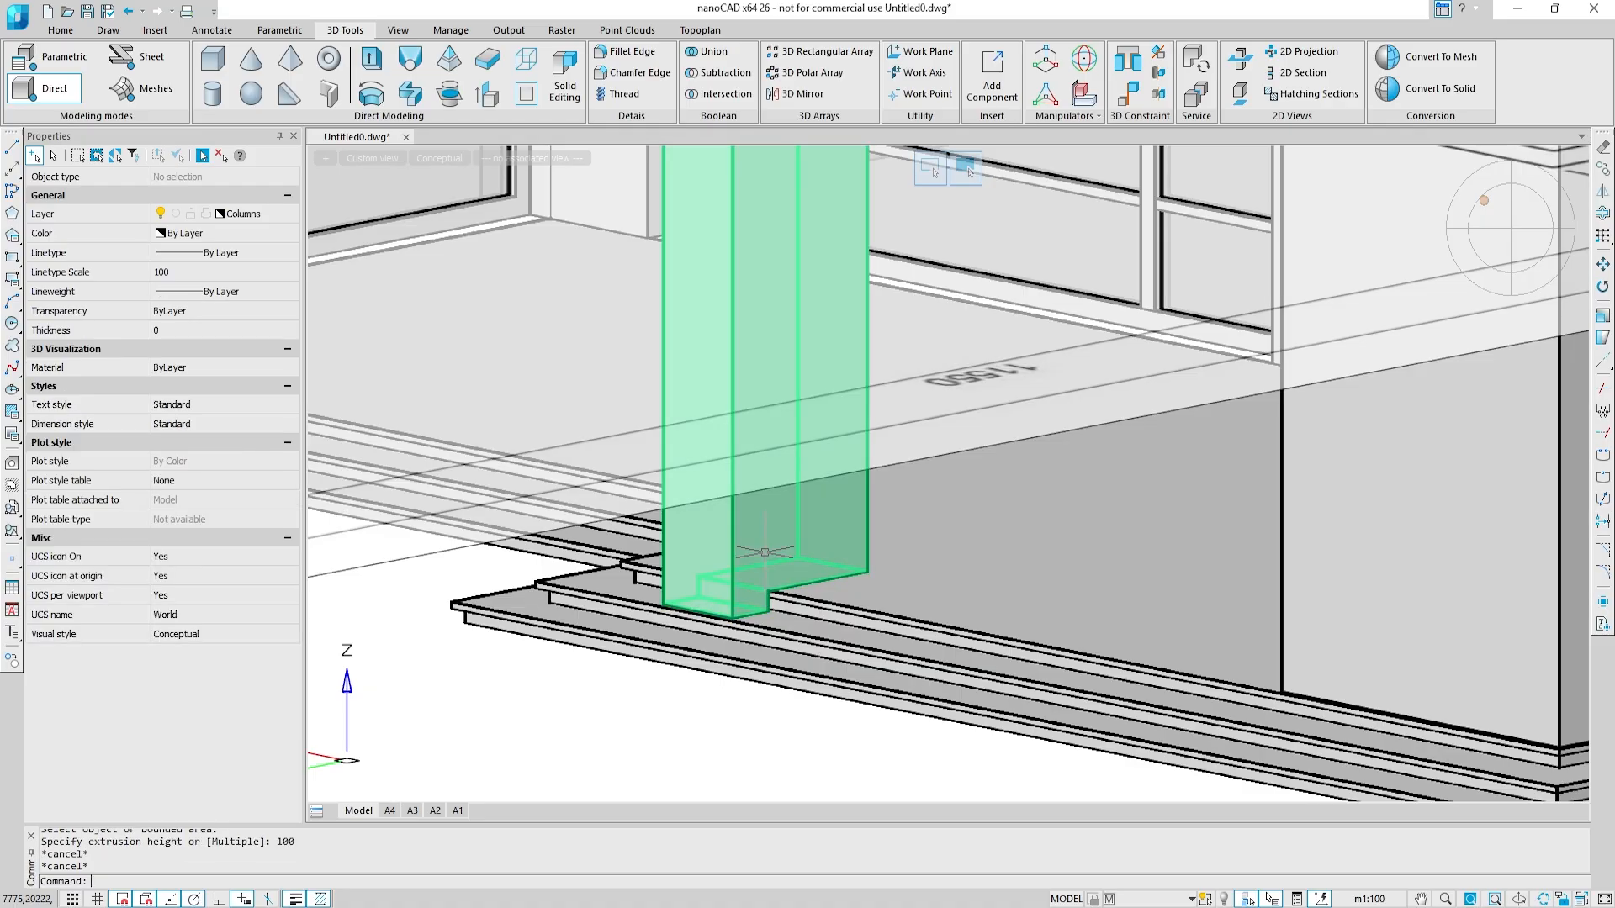
click(290, 215)
click(158, 389)
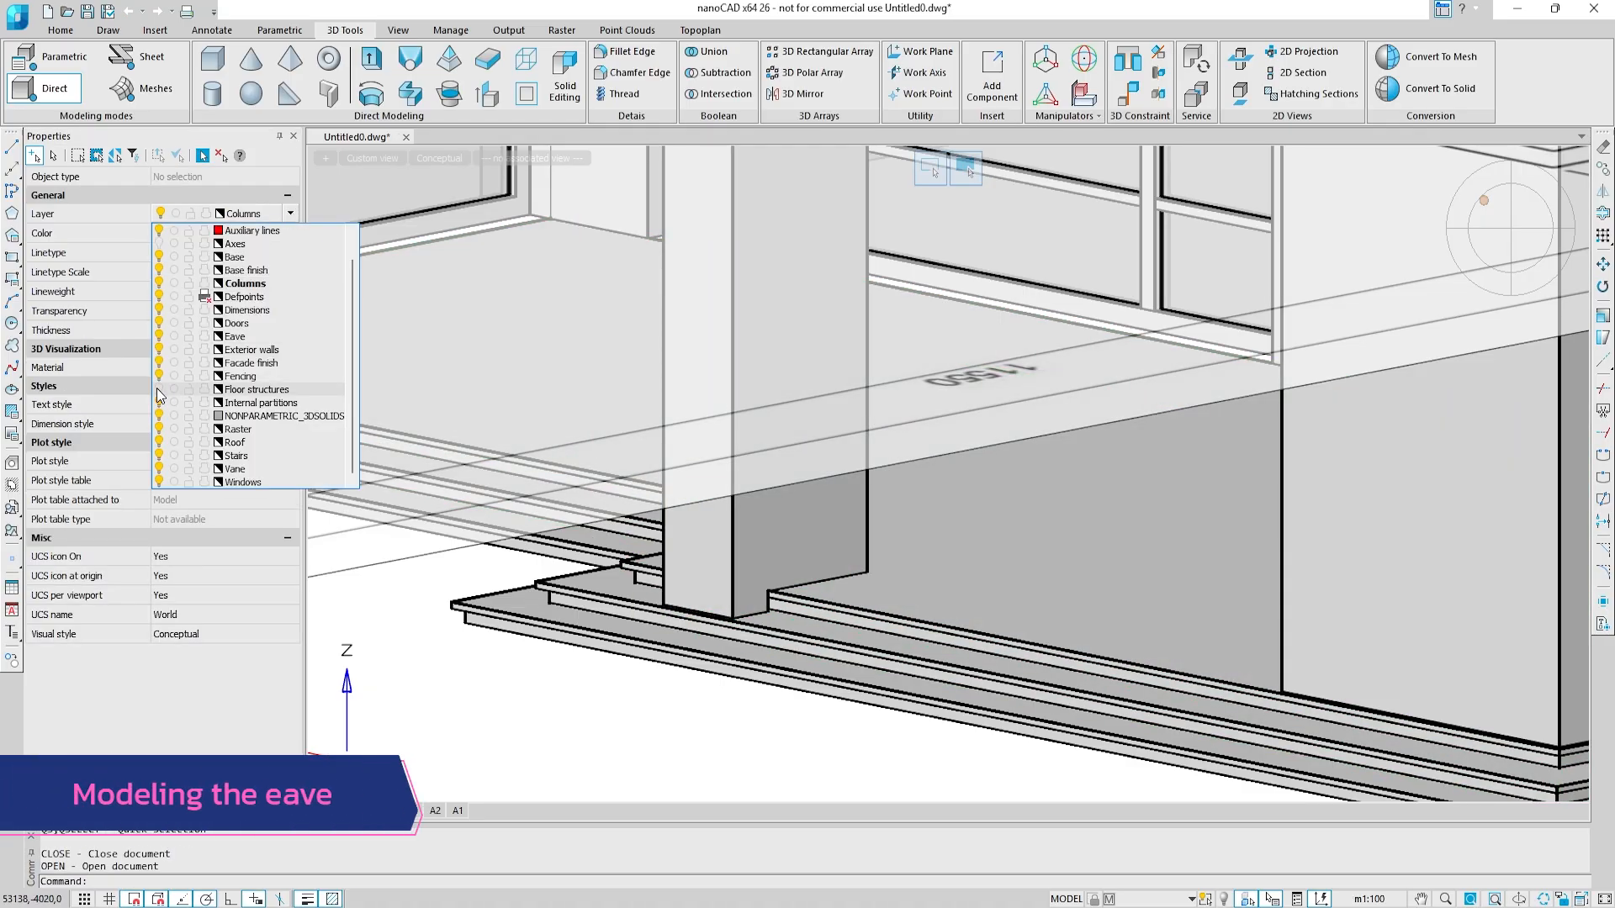
click(391, 715)
Step: Quick-select all objects on the Stairs and Floor structures layers and isolate them
click(134, 156)
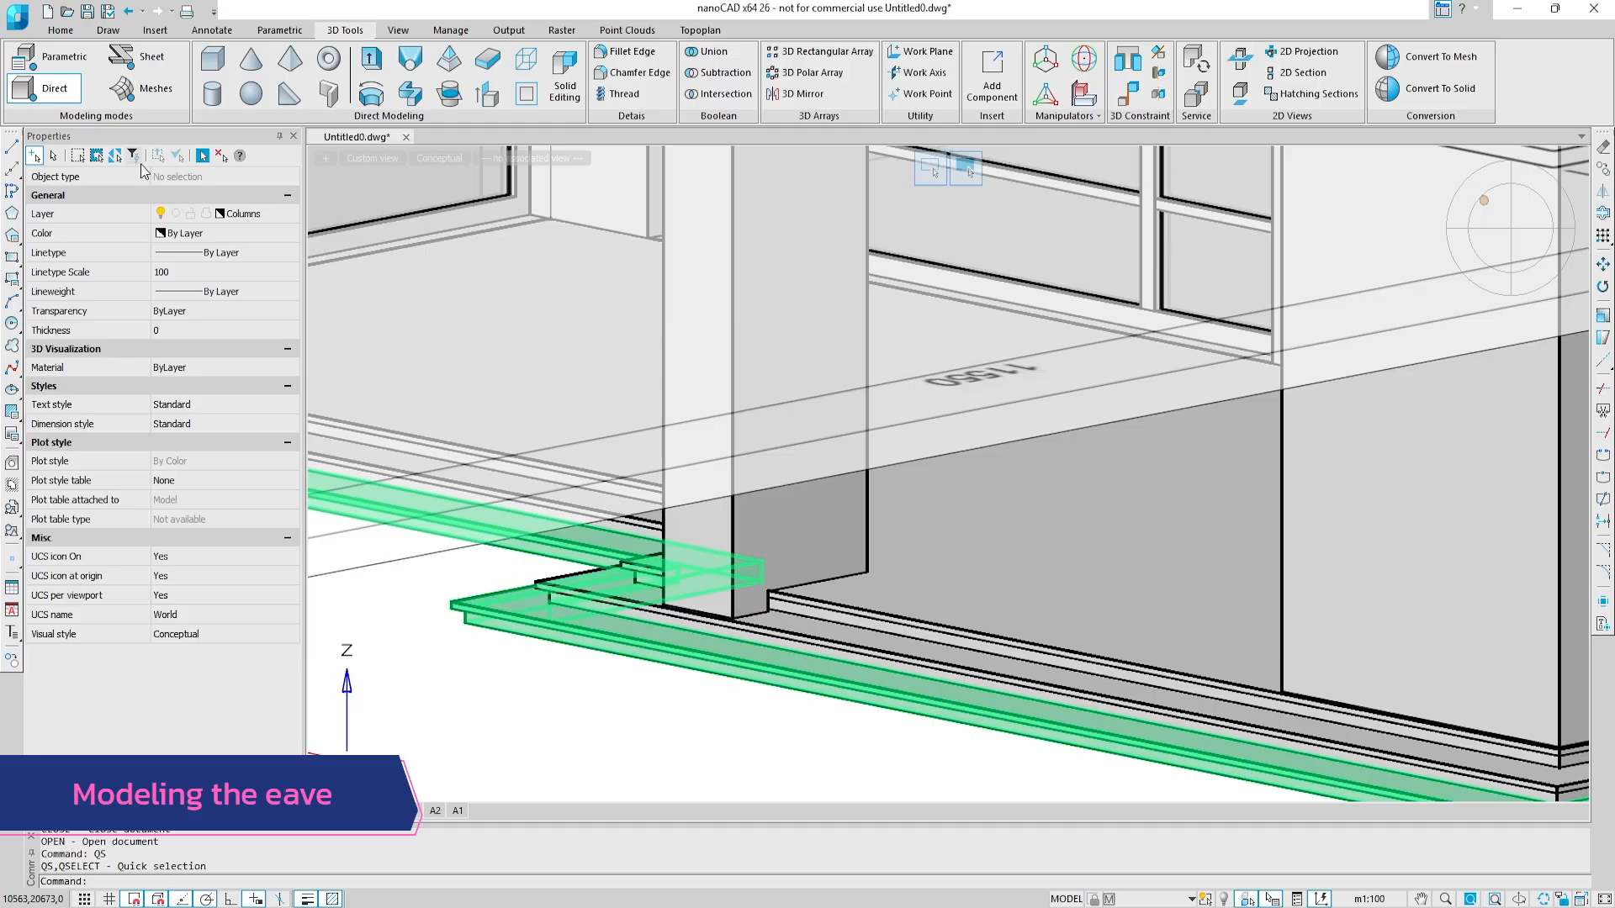
click(751, 313)
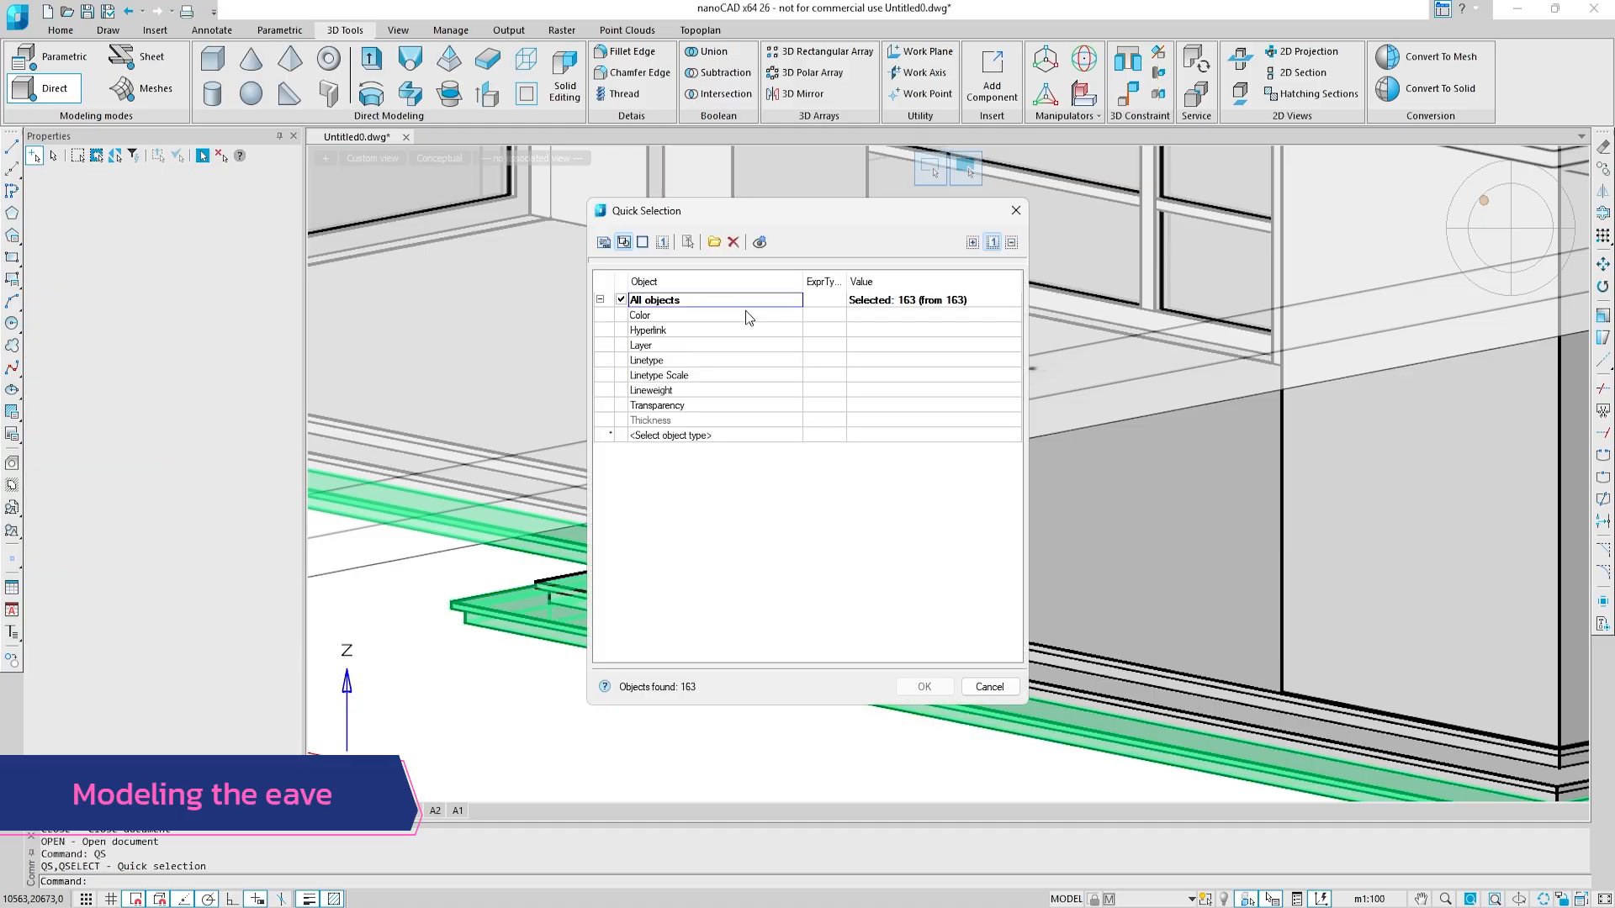
click(828, 345)
click(839, 345)
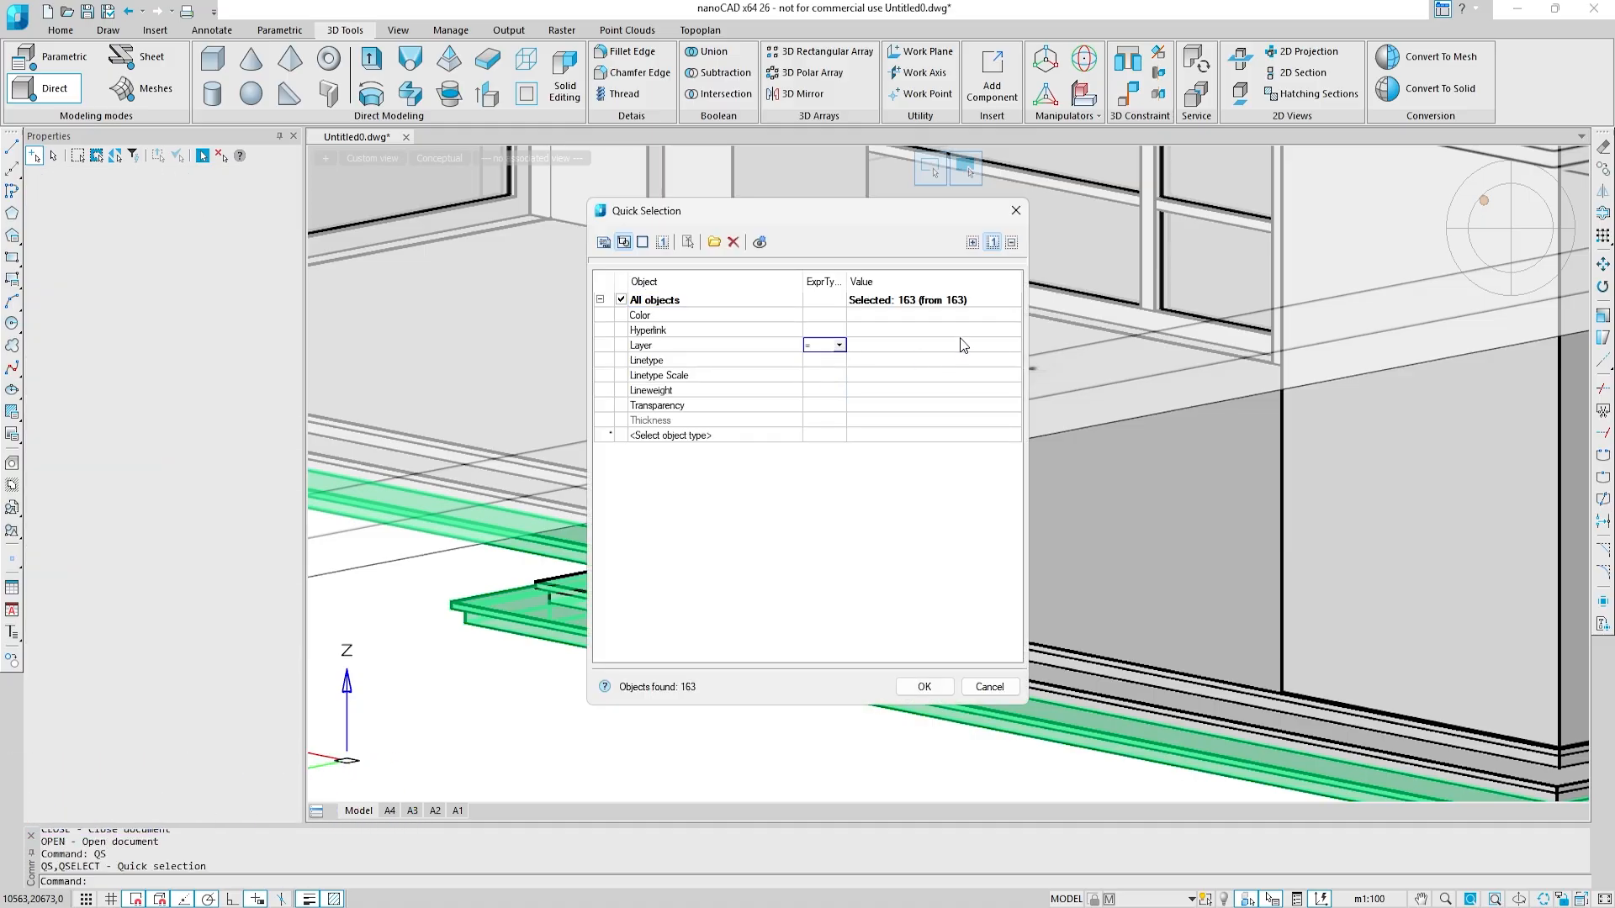
click(974, 439)
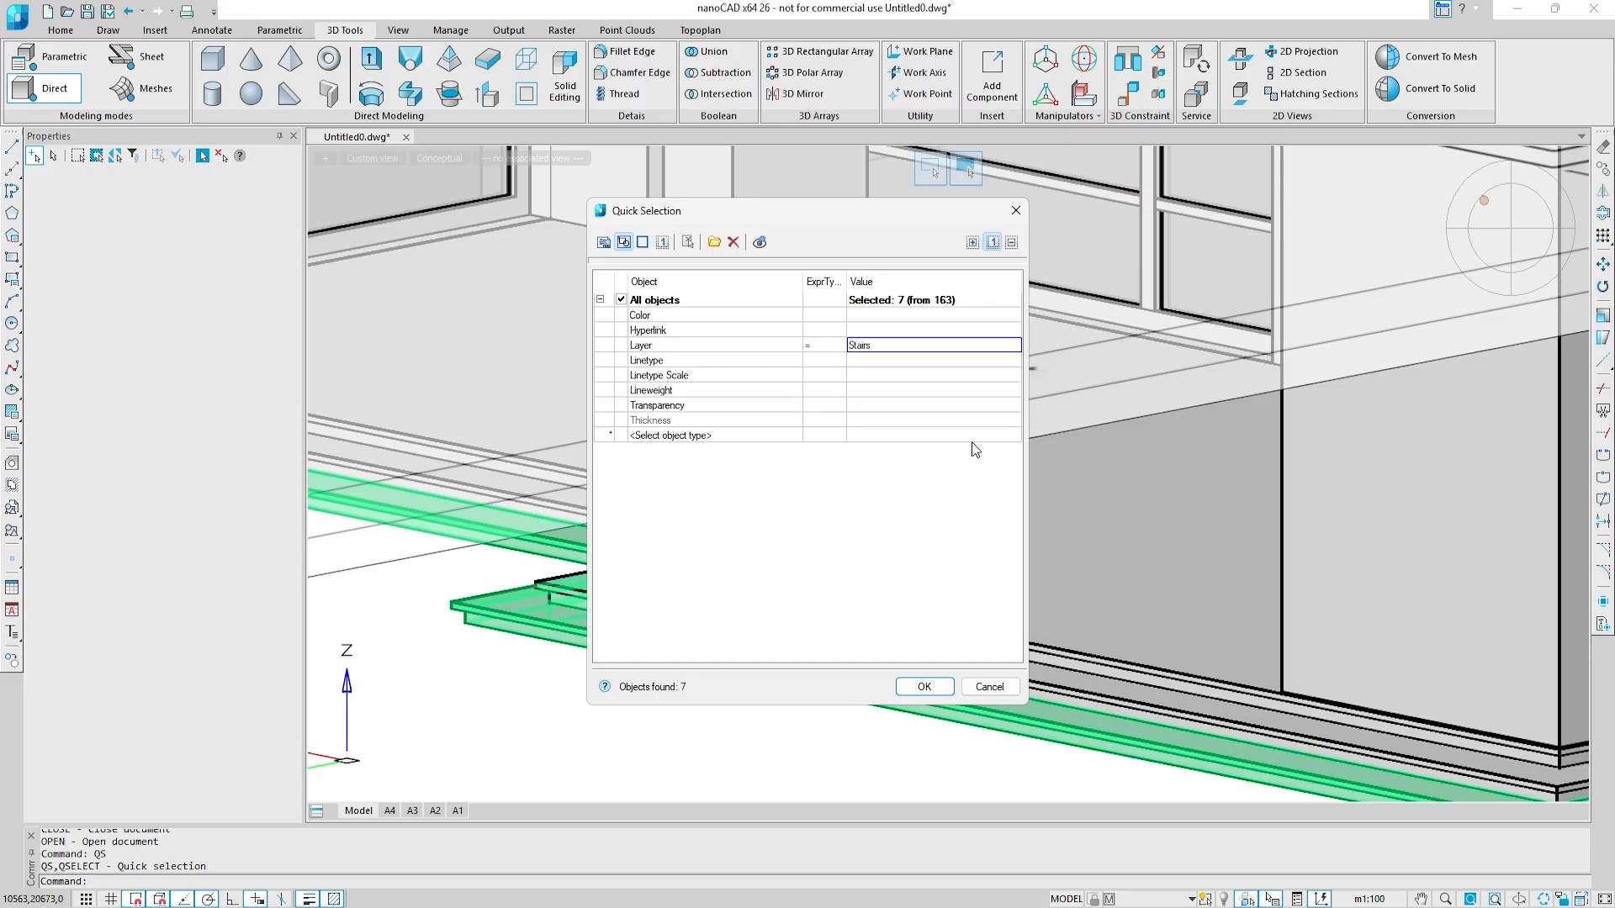
click(672, 451)
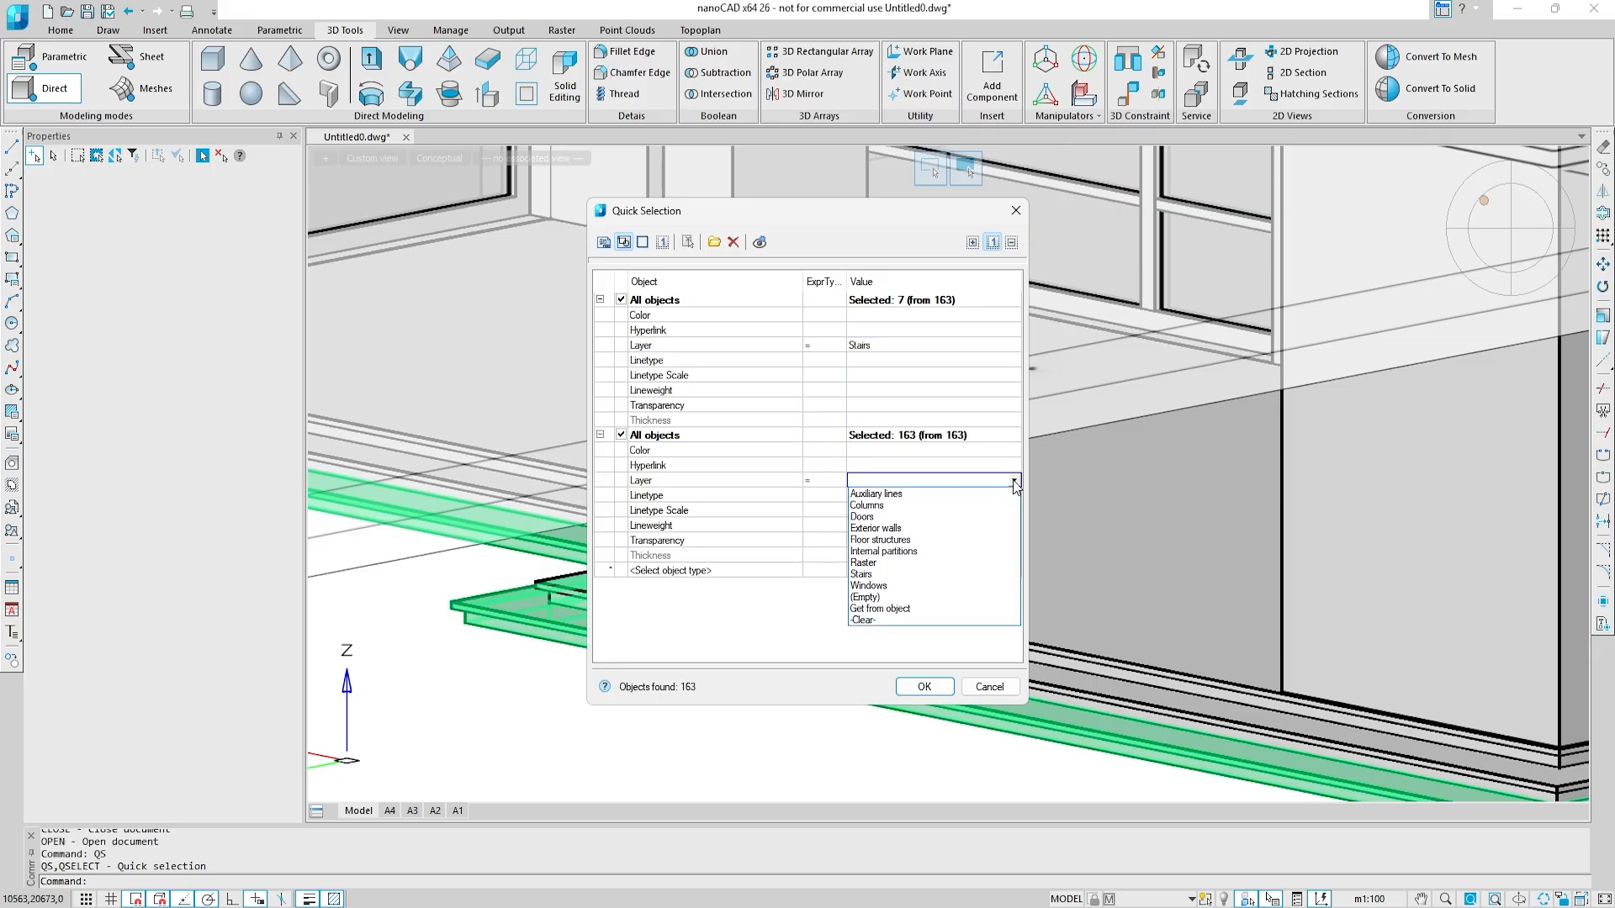
click(989, 540)
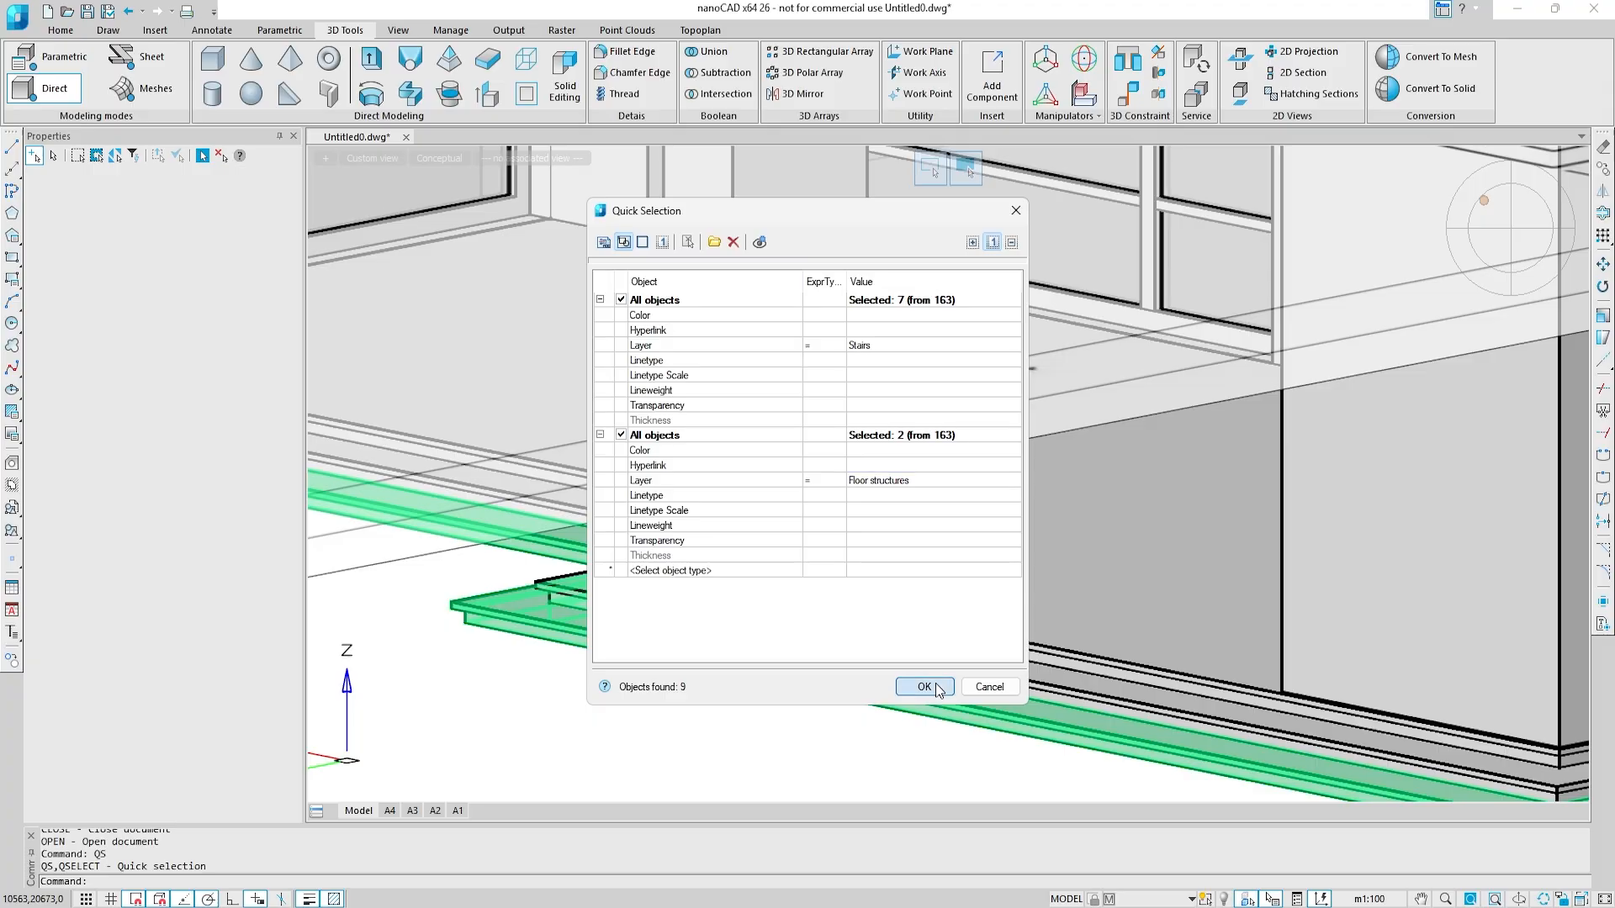
click(924, 687)
click(1225, 899)
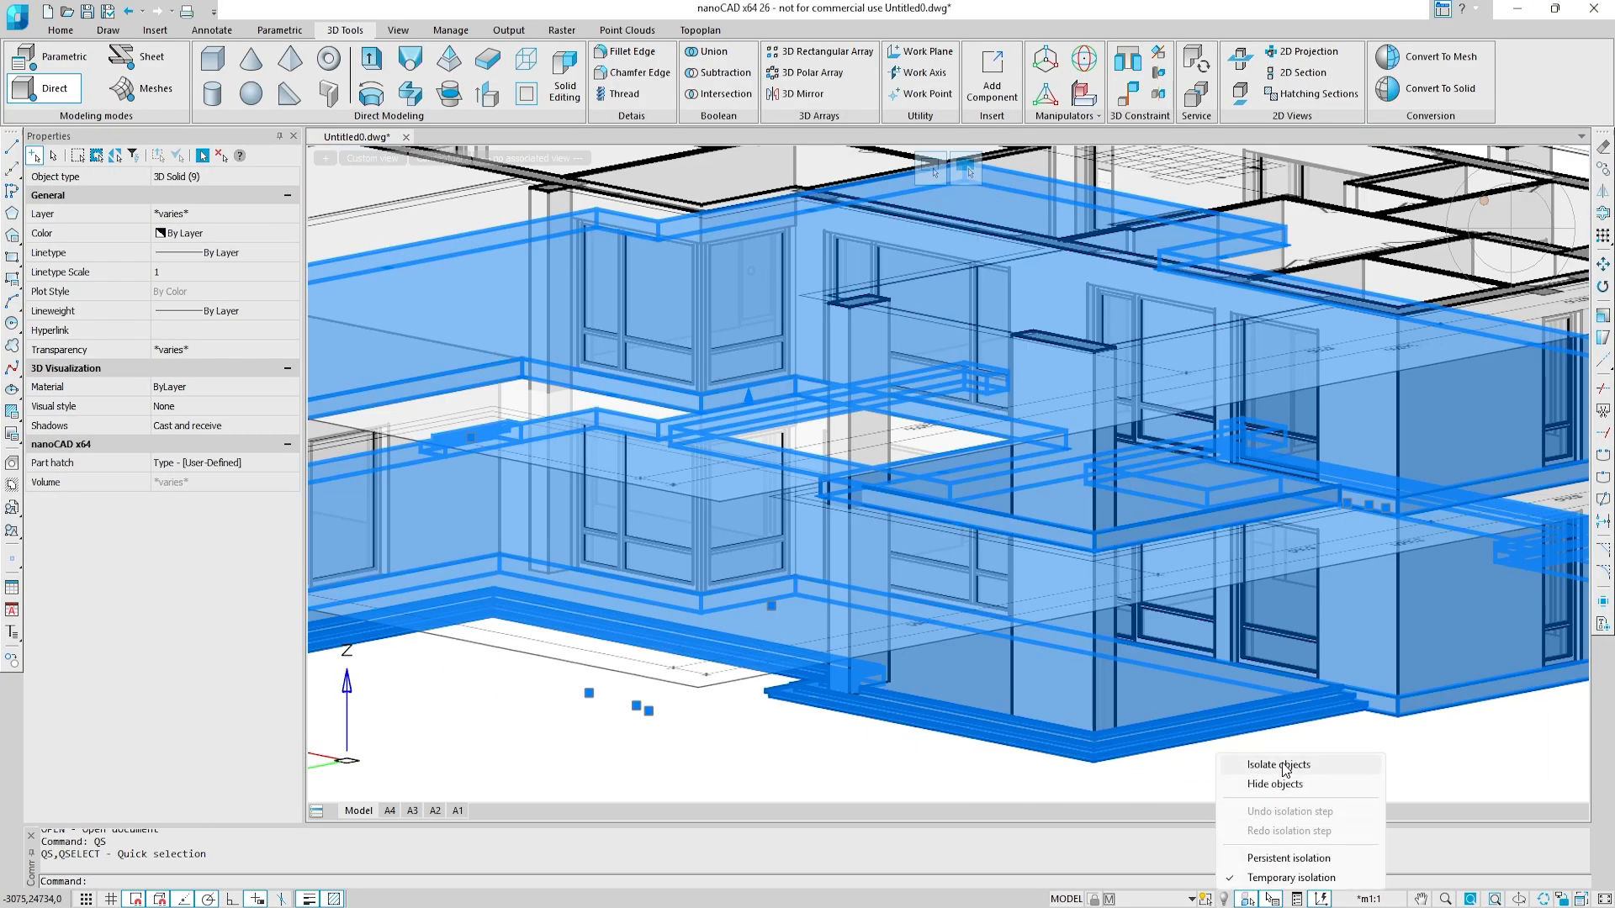
click(1258, 661)
Step: Make Auxiliary lines the current layer
scroll(822, 361, up, 5)
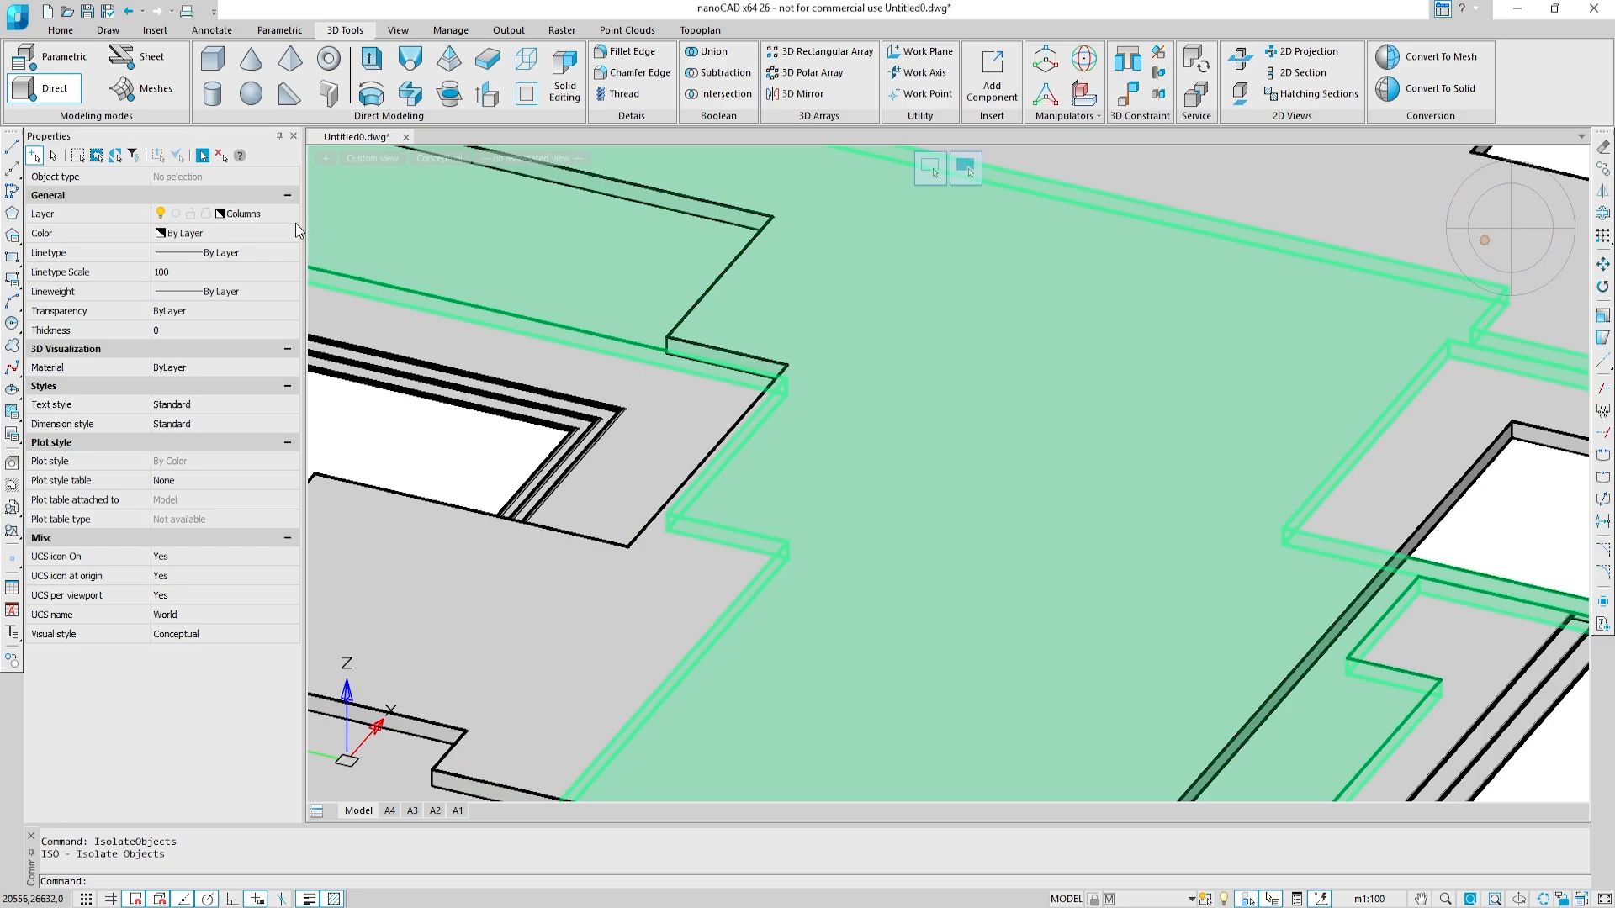
click(286, 217)
click(283, 239)
Step: Start a polyline on the upper floor slab's outline, tracing the notched edge beside the stairs to the projecting part's outer corner
click(11, 191)
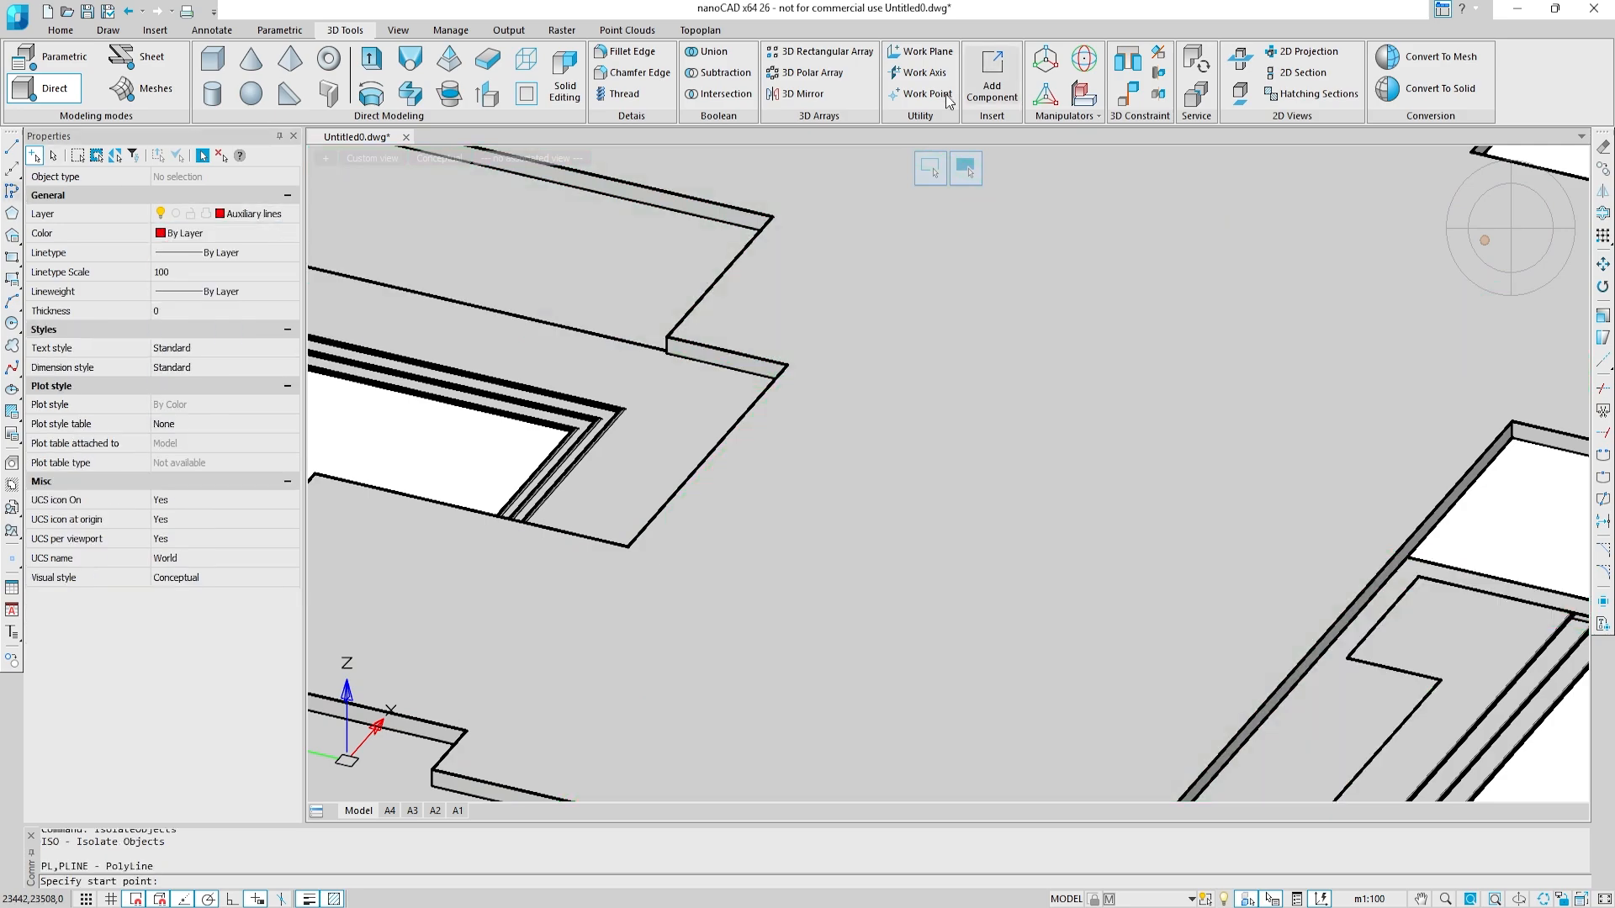
shift+middle_drag(850, 312, 782, 387)
click(787, 397)
click(638, 543)
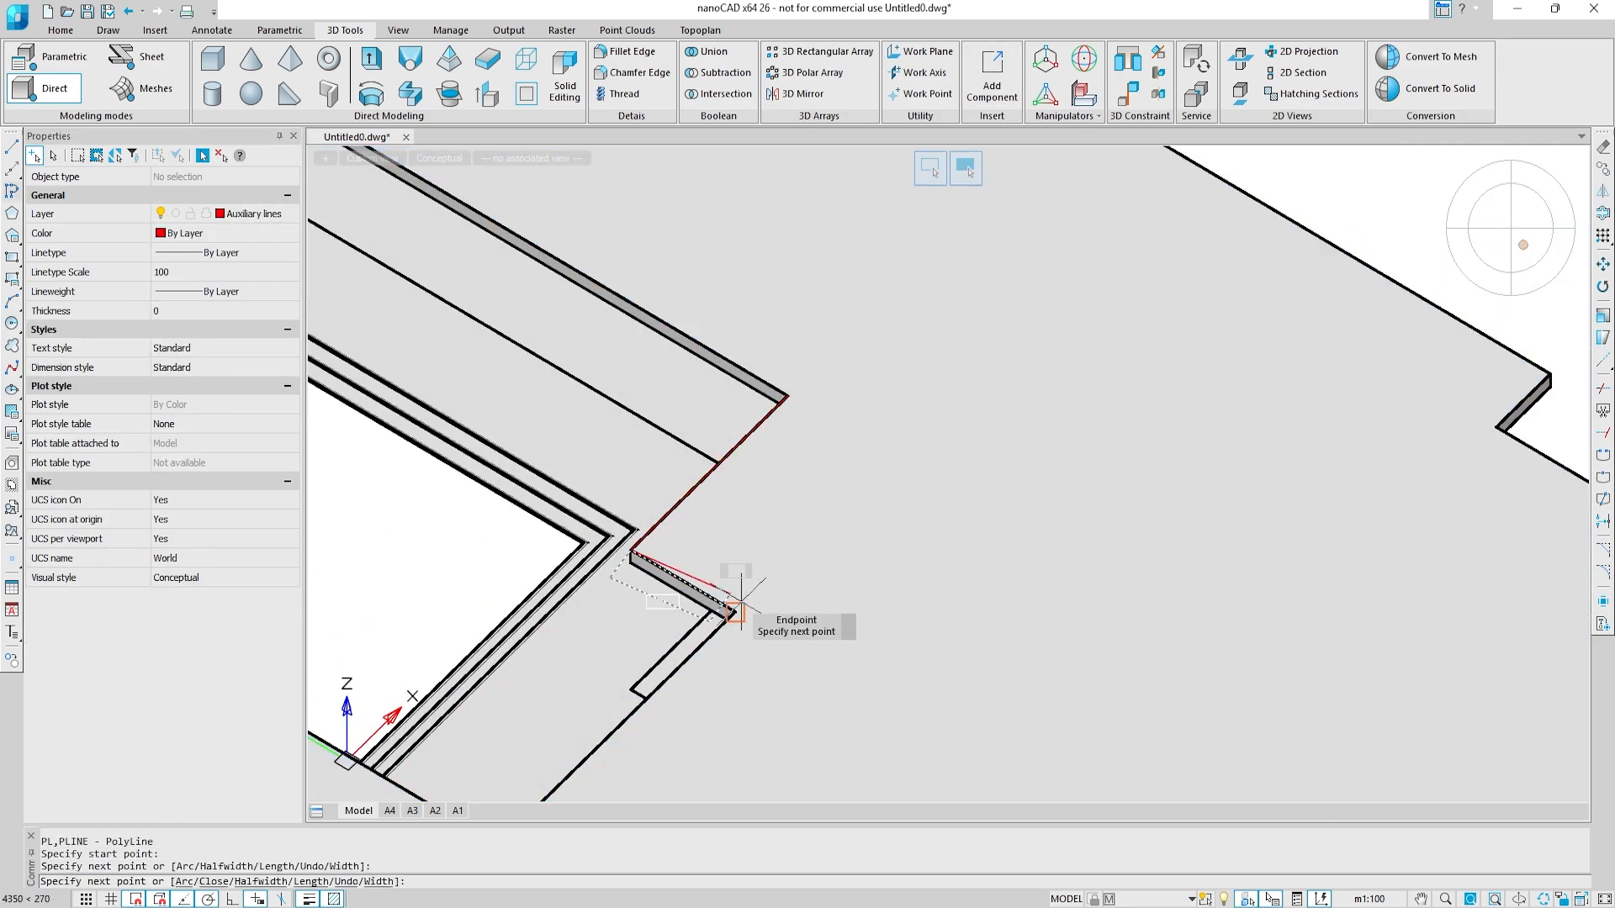
click(736, 613)
middle_drag(686, 571, 918, 292)
click(732, 567)
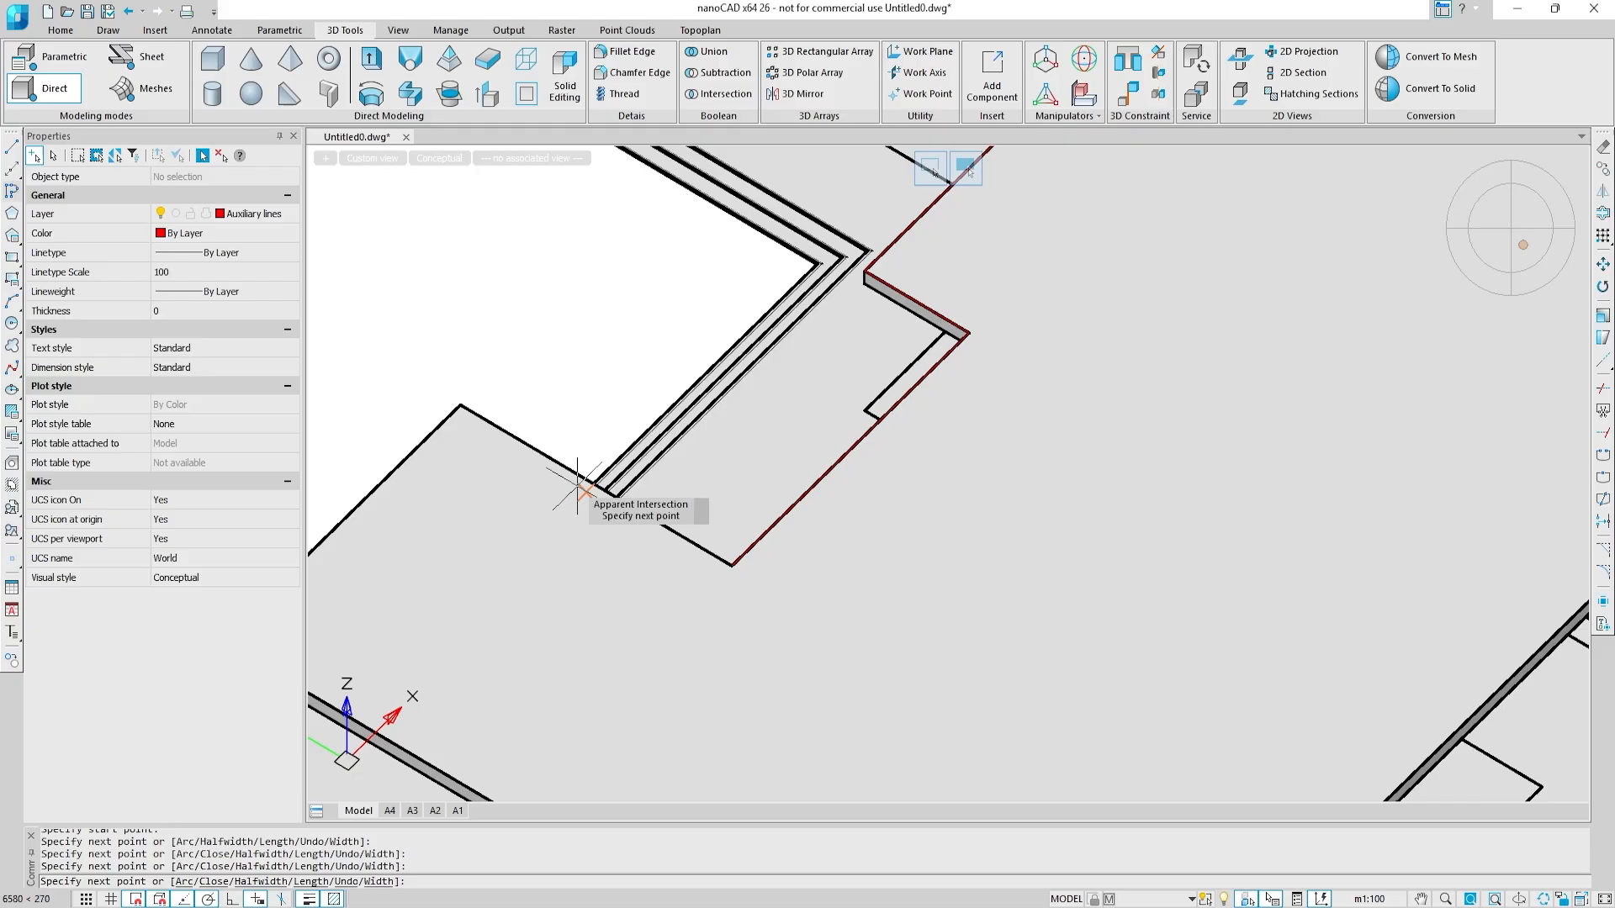
key(ctrl+z)
click(460, 406)
Step: Continue the polyline around the slab's projecting part, through the next notch and along the long edge to the recessed corner
middle_drag(517, 373, 835, 181)
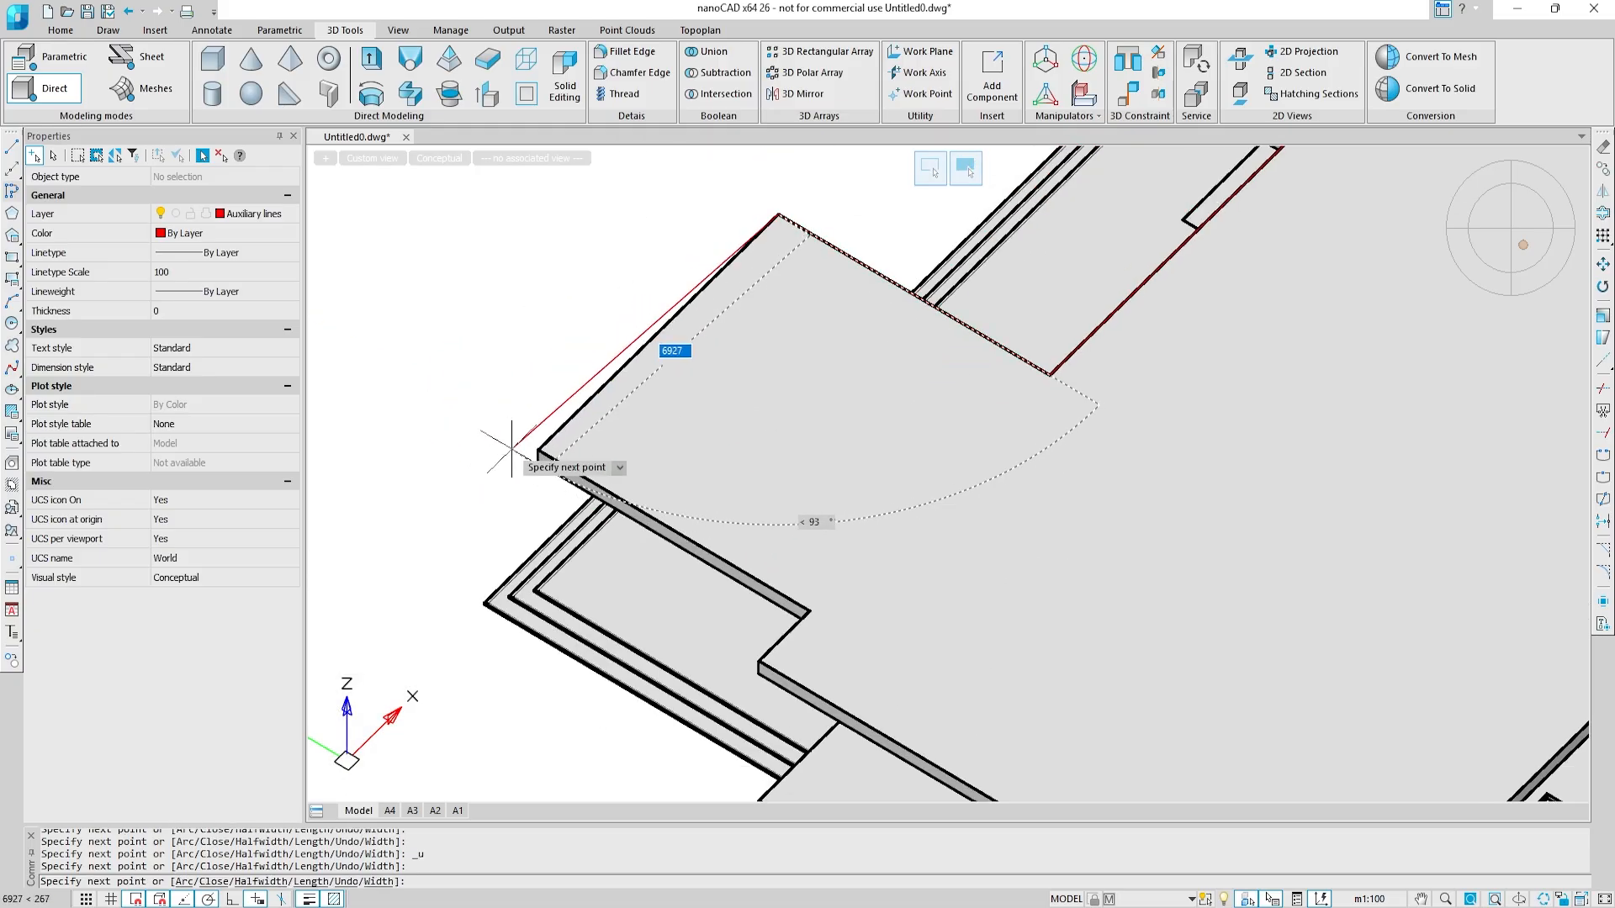
click(538, 451)
click(813, 608)
click(758, 661)
middle_drag(1238, 720, 808, 436)
click(885, 700)
middle_drag(1080, 268, 552, 653)
click(1019, 415)
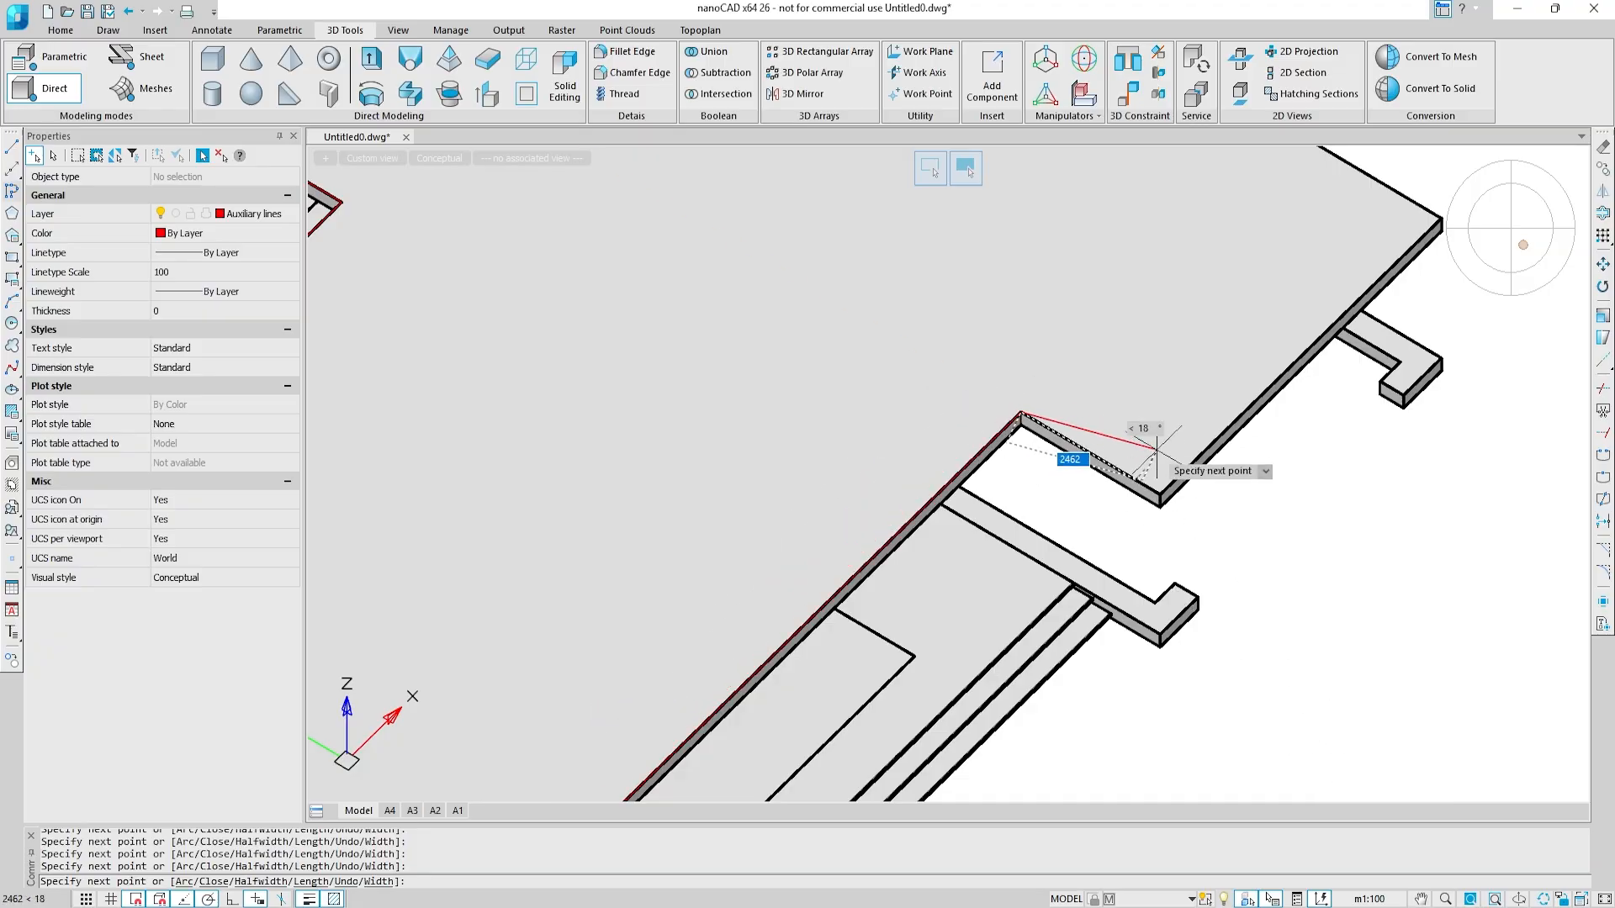
Step: Continue the polyline out of the recess and around the slab's far outer corner, following the adjoining edge
click(1158, 496)
middle_drag(1172, 299, 737, 489)
click(998, 403)
click(658, 207)
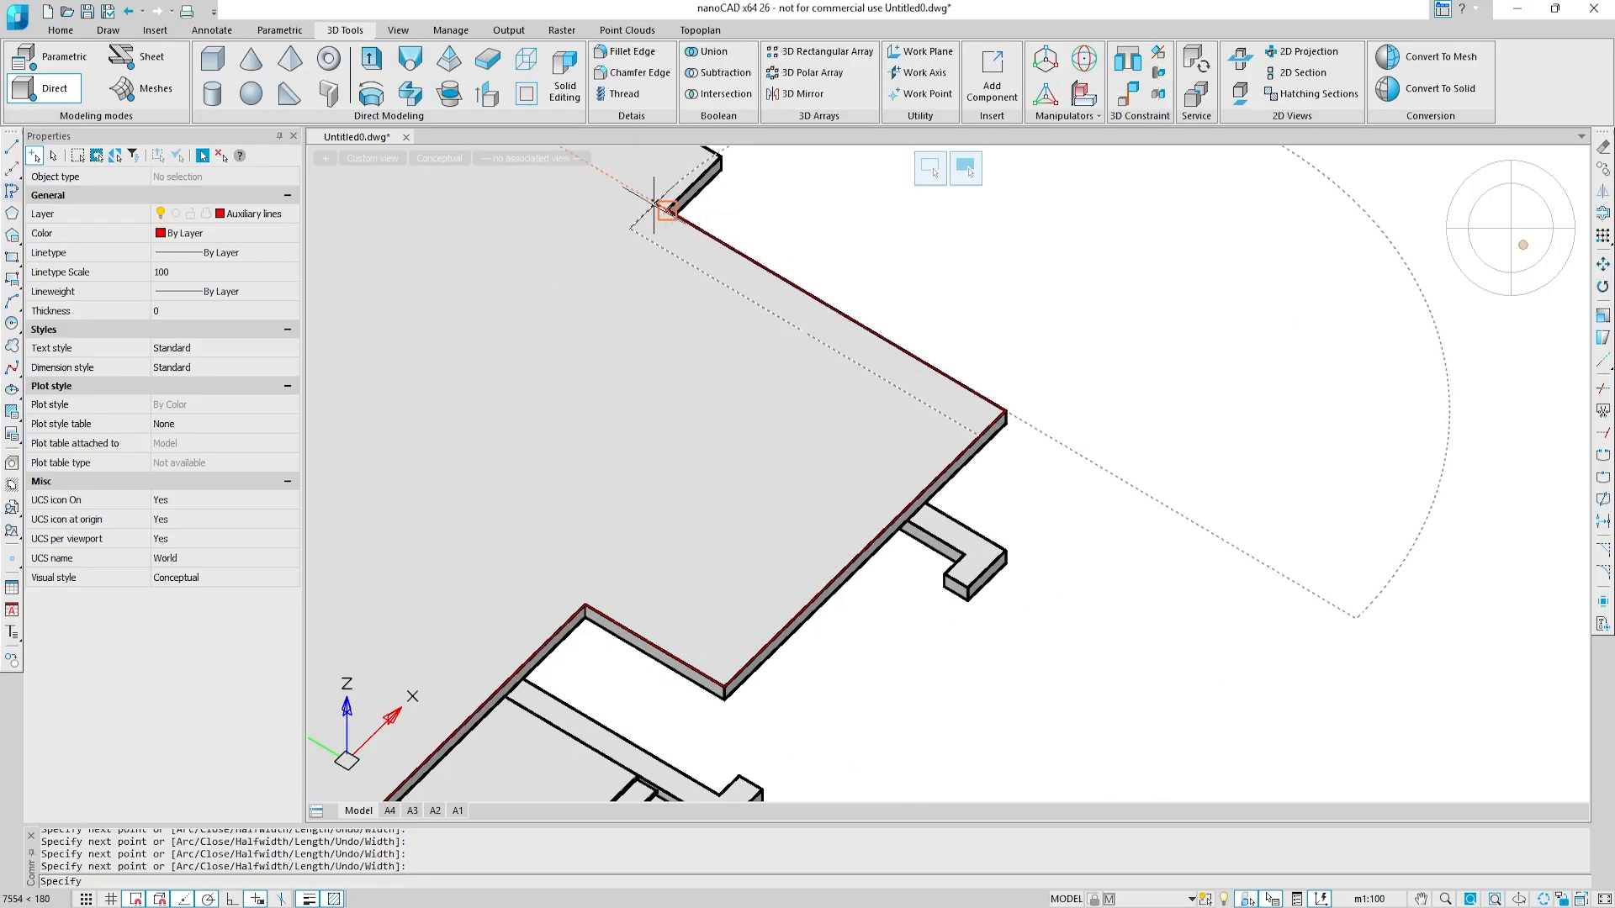
middle_drag(665, 185, 833, 492)
shift+middle_drag(817, 440, 725, 458)
Step: Trace the remaining stepped edge of the slab through its corner points and finish the polyline
scroll(762, 471, up, 2)
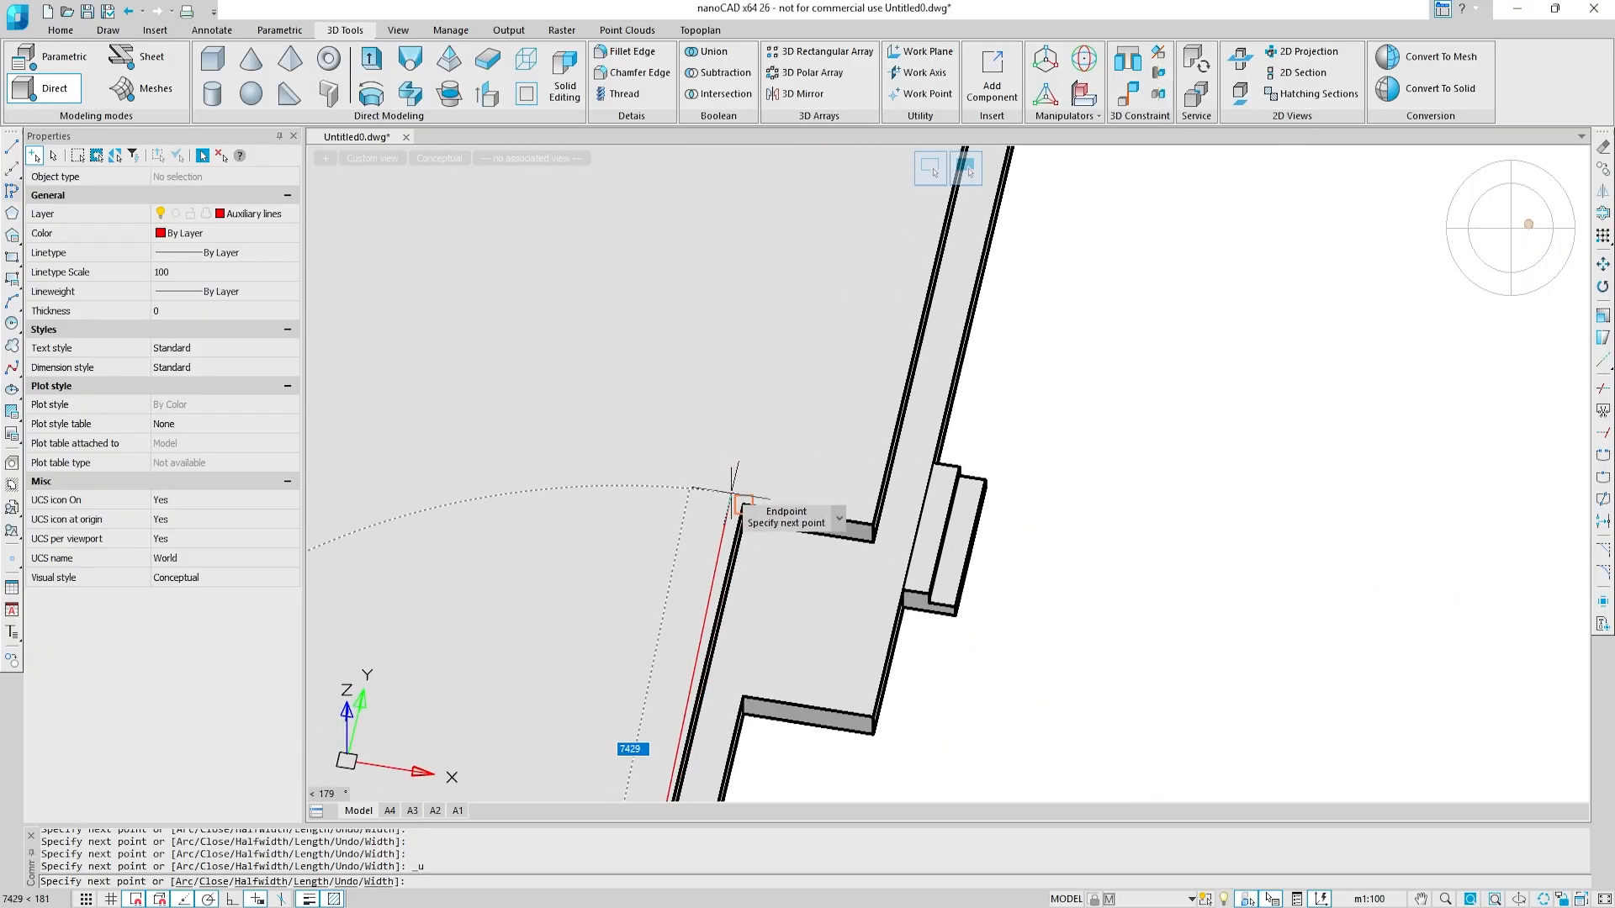
click(866, 505)
middle_drag(884, 274, 804, 517)
middle_drag(894, 216, 827, 519)
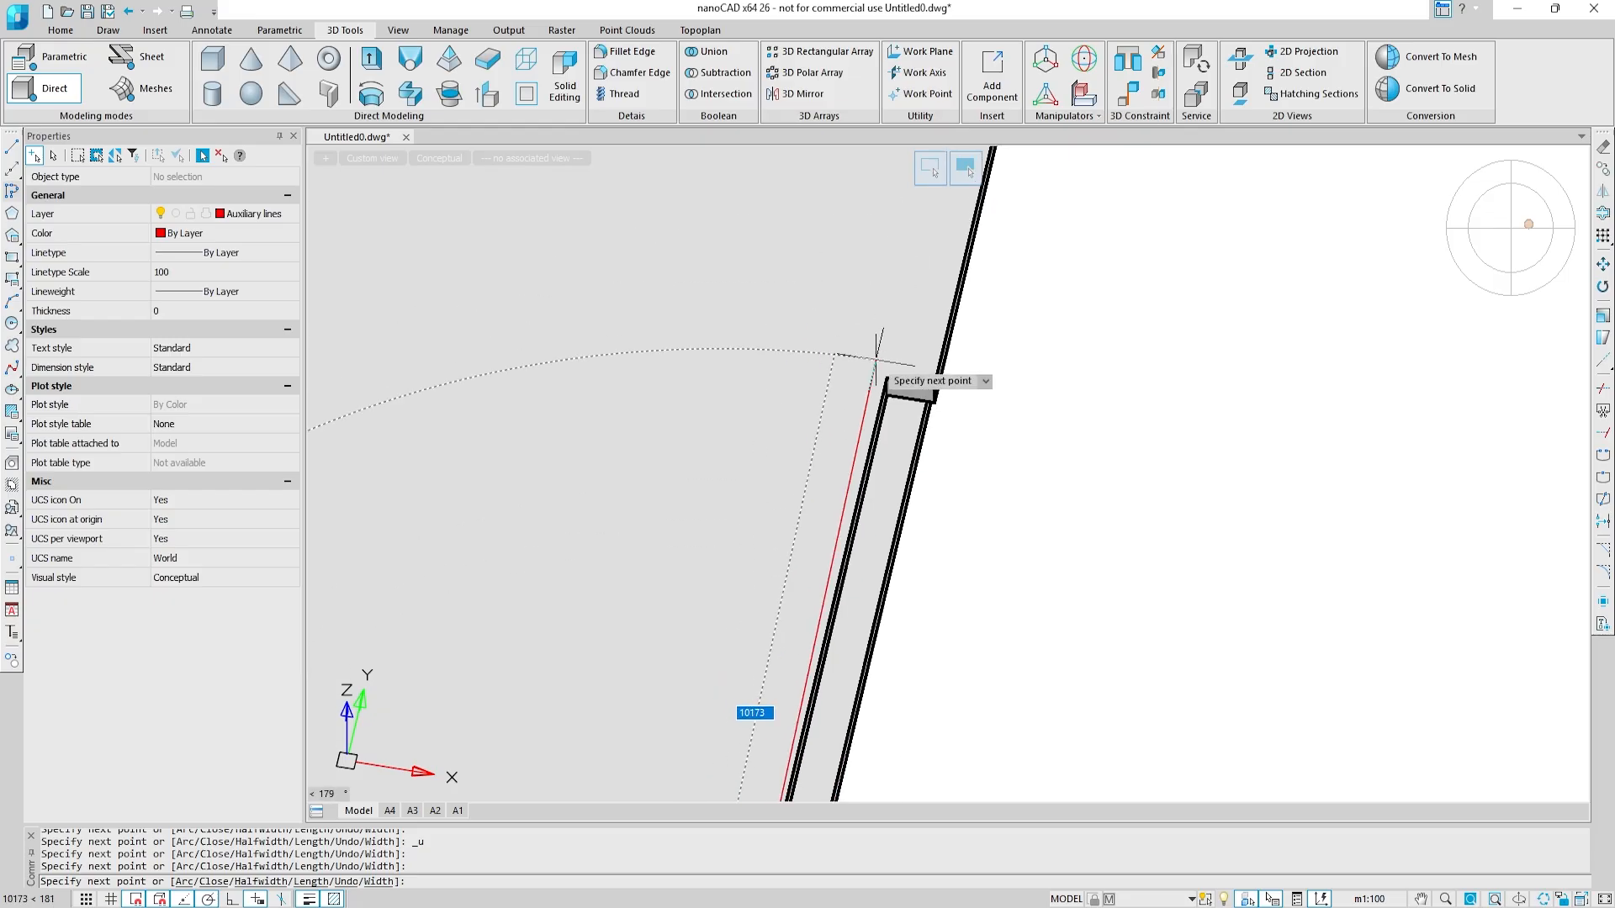
click(876, 367)
scroll(876, 367, down, 3)
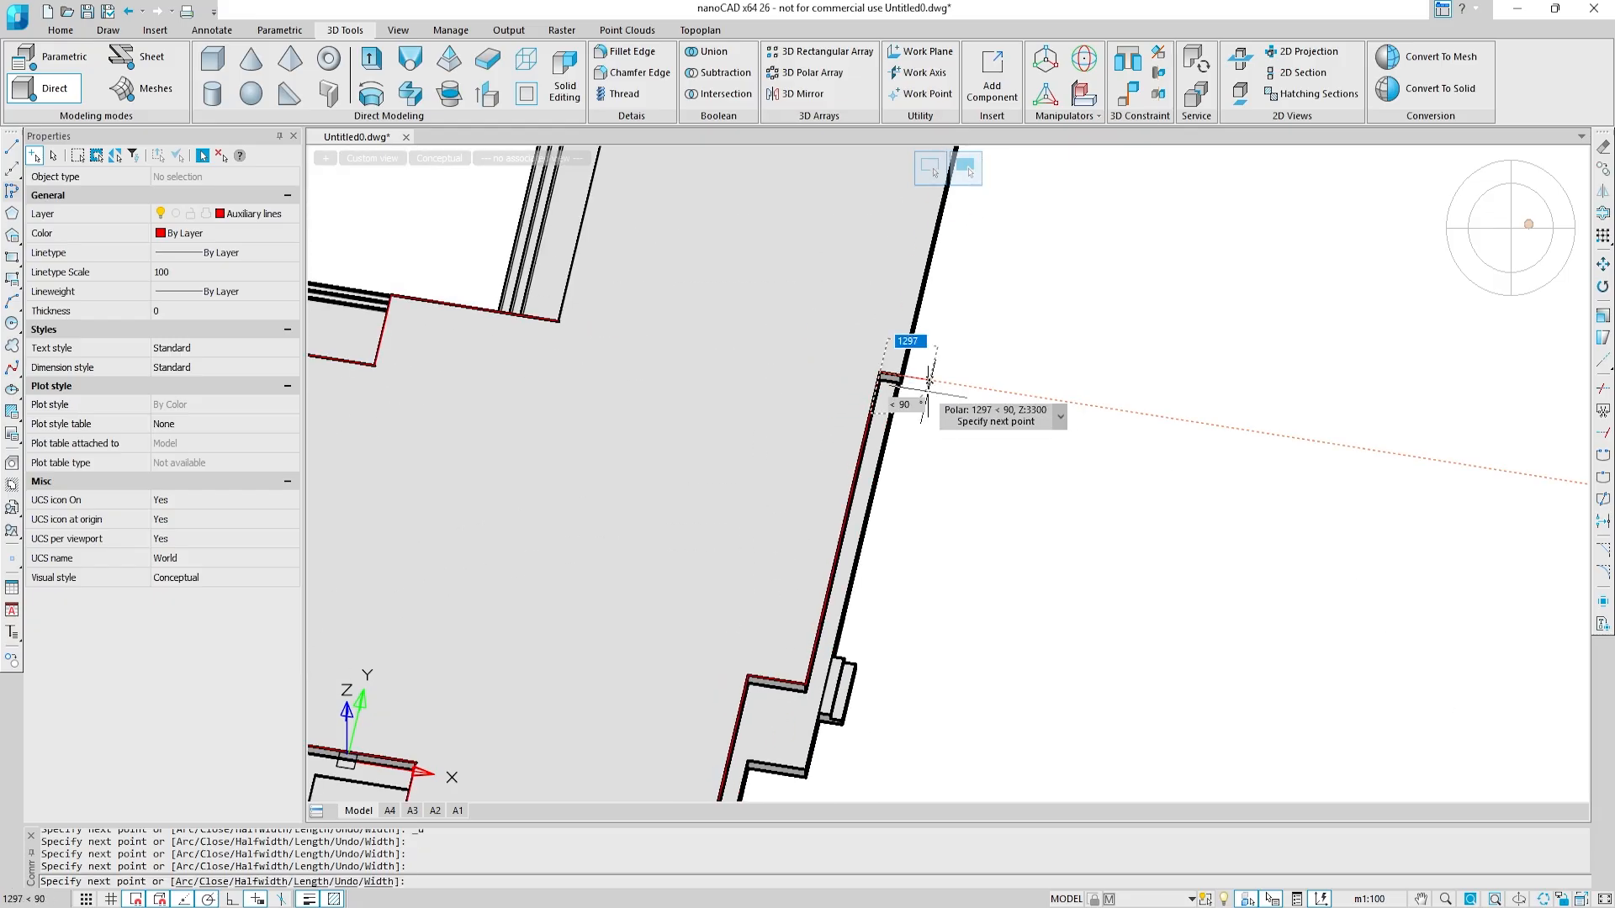
key(Return)
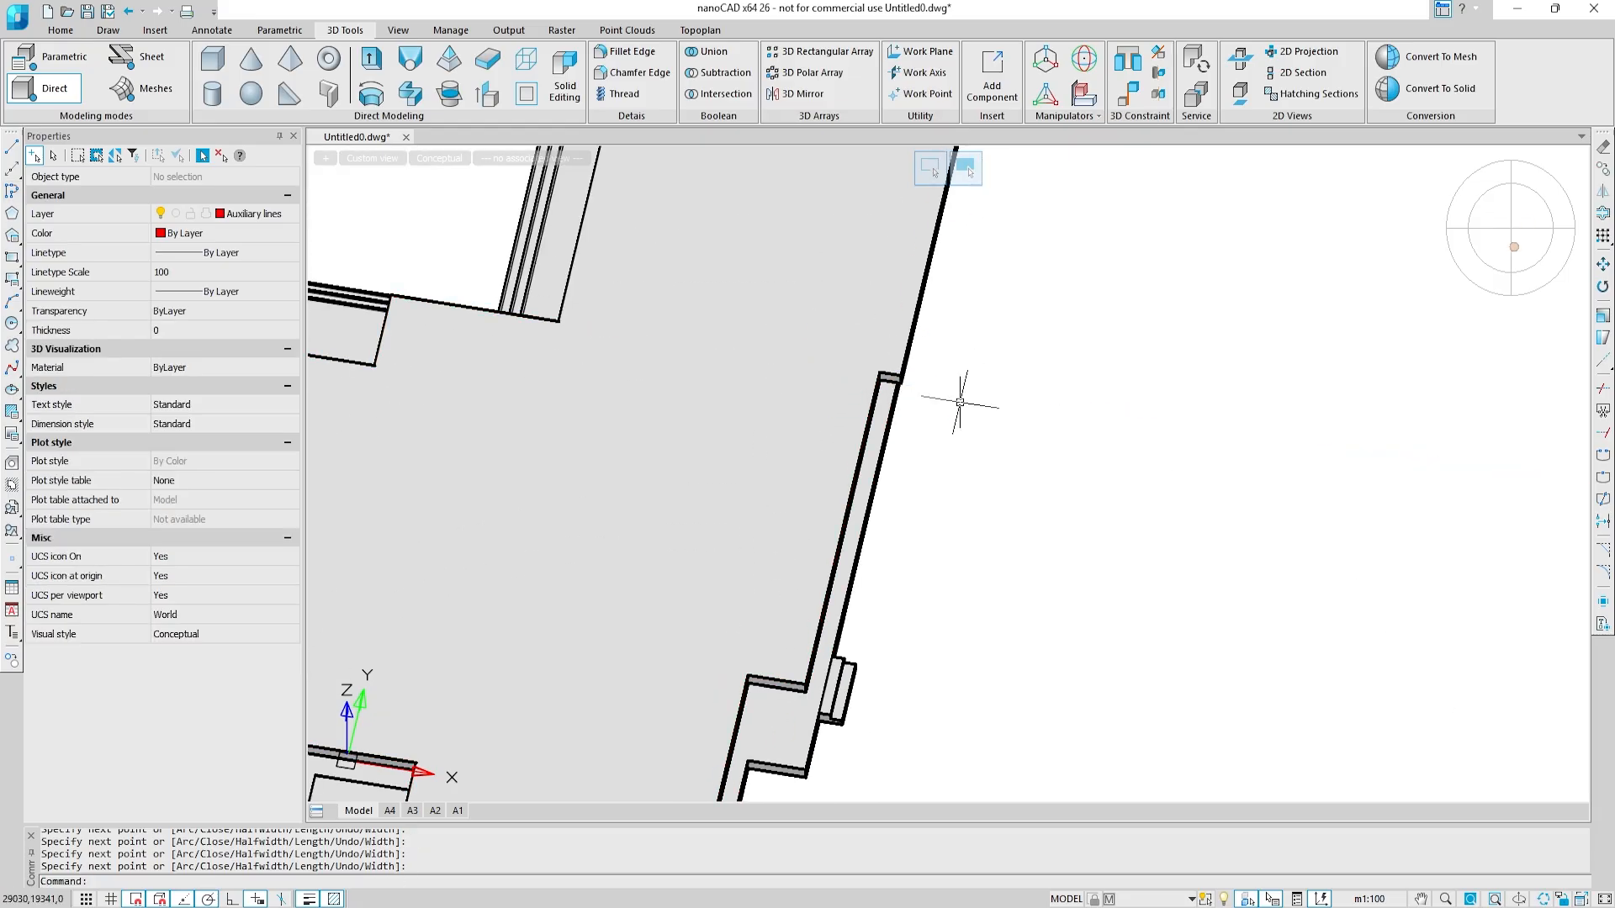
Step: Offset the slab outline polyline outward by 250
click(872, 408)
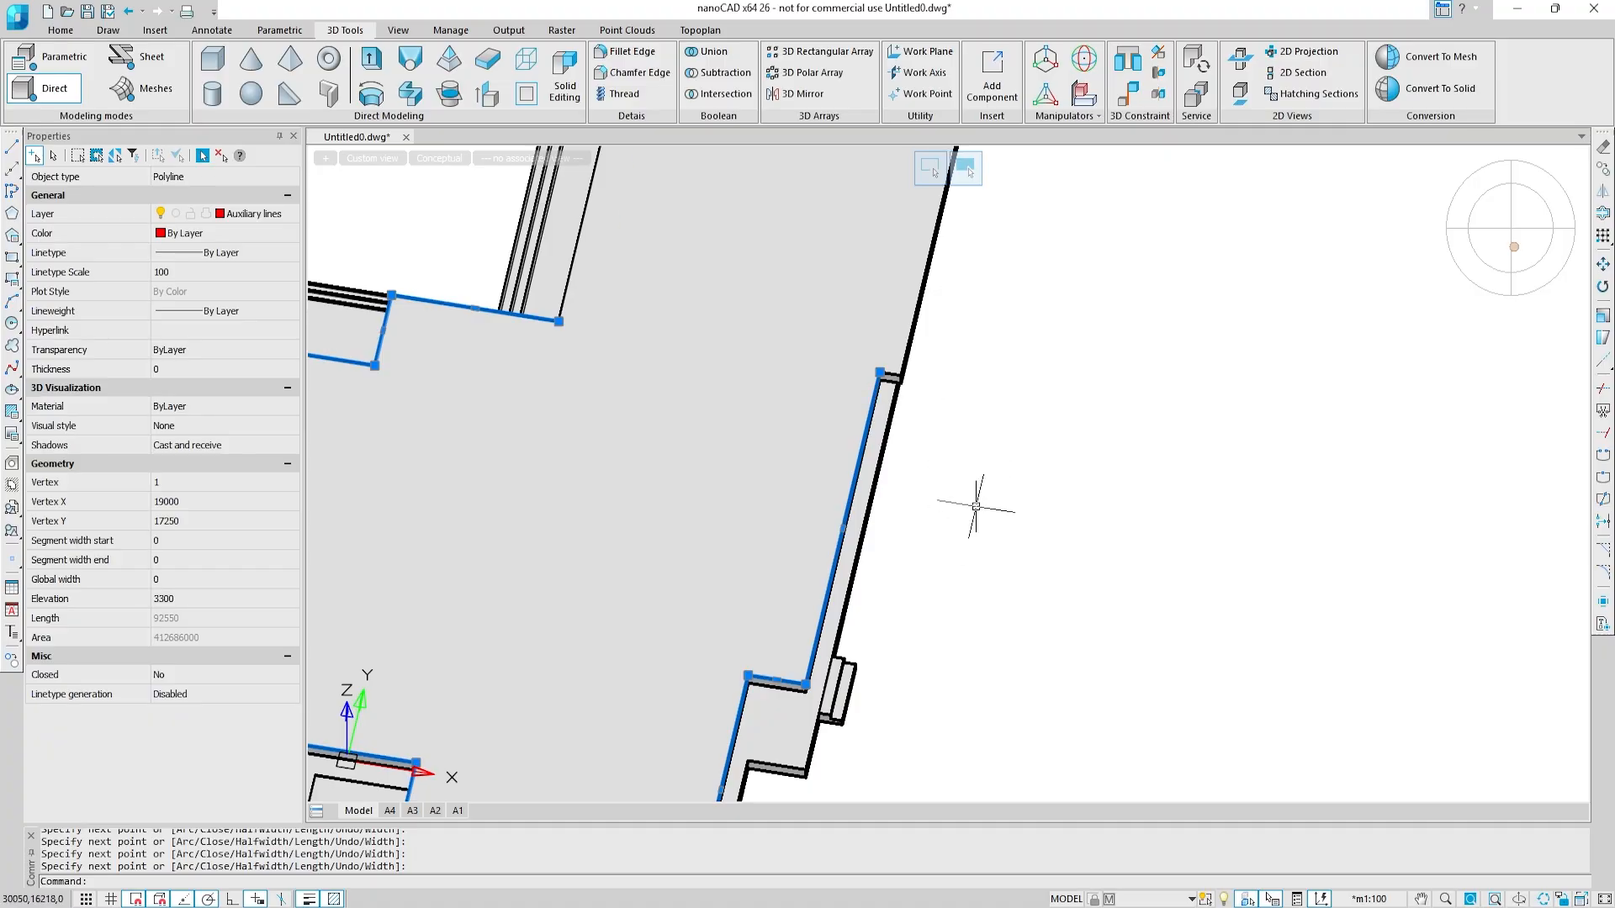
text(offset)
key(Return)
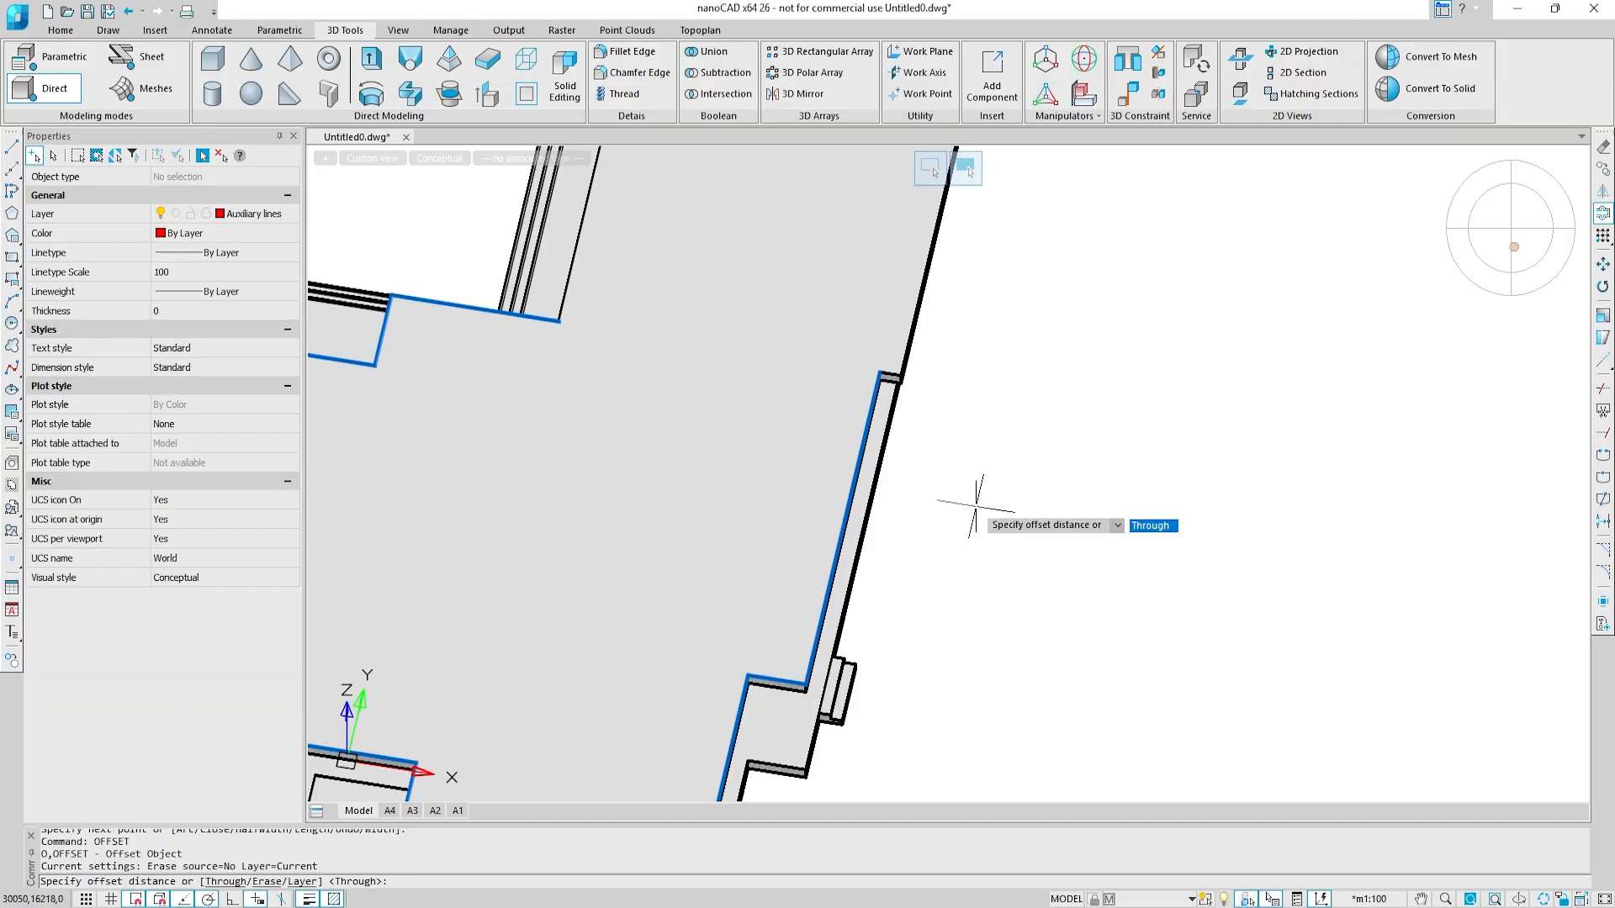
text(250)
key(Return)
click(976, 507)
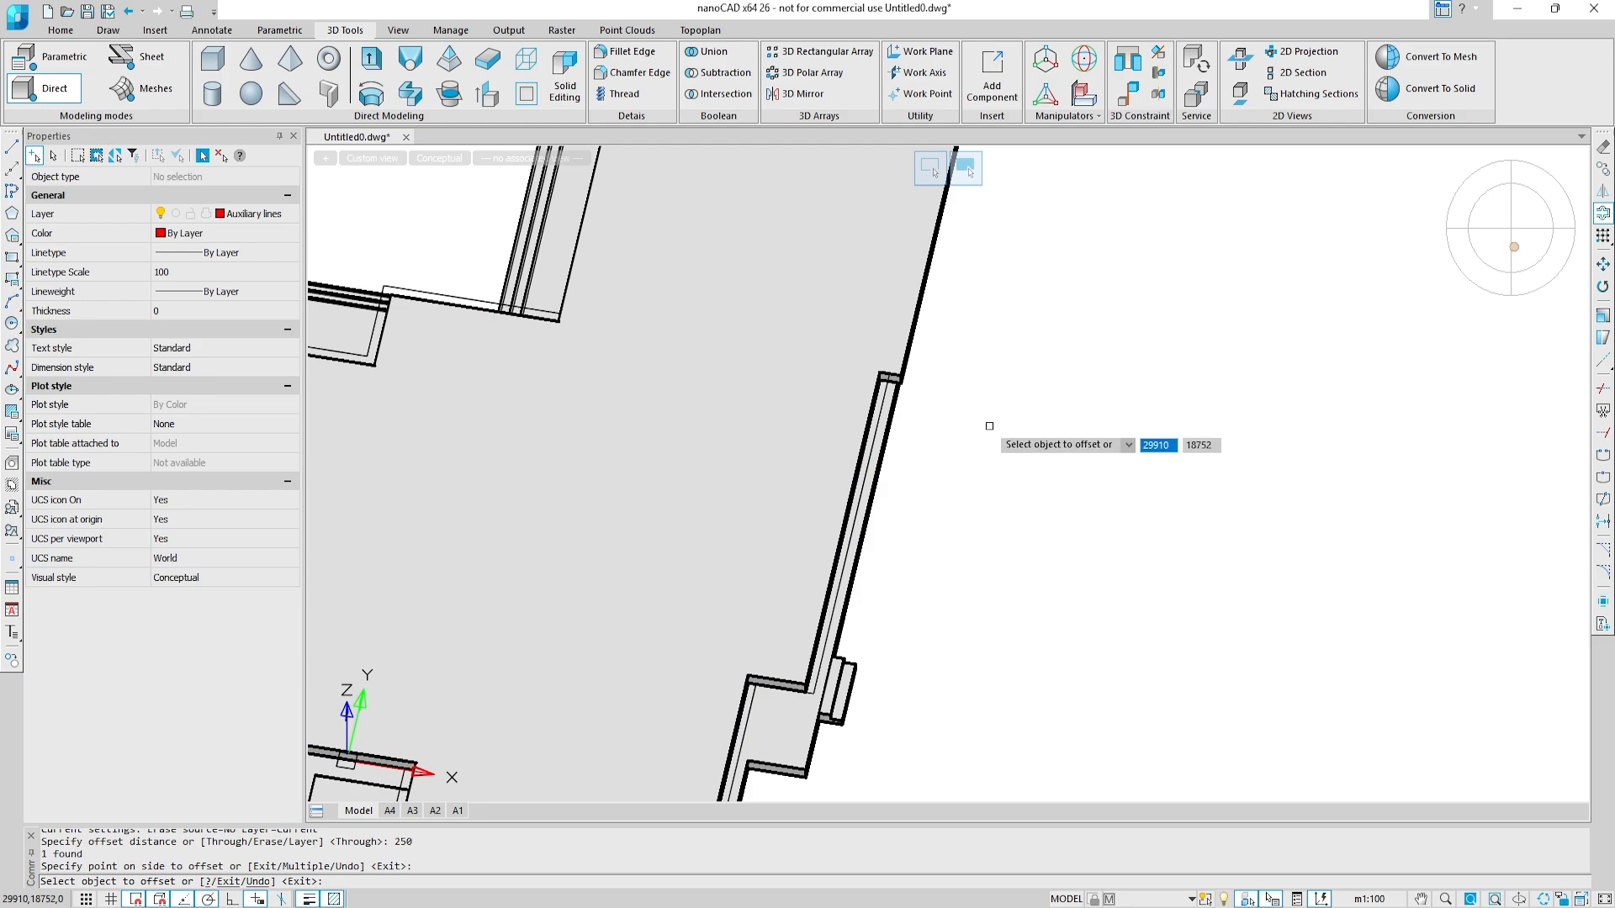
key(Escape)
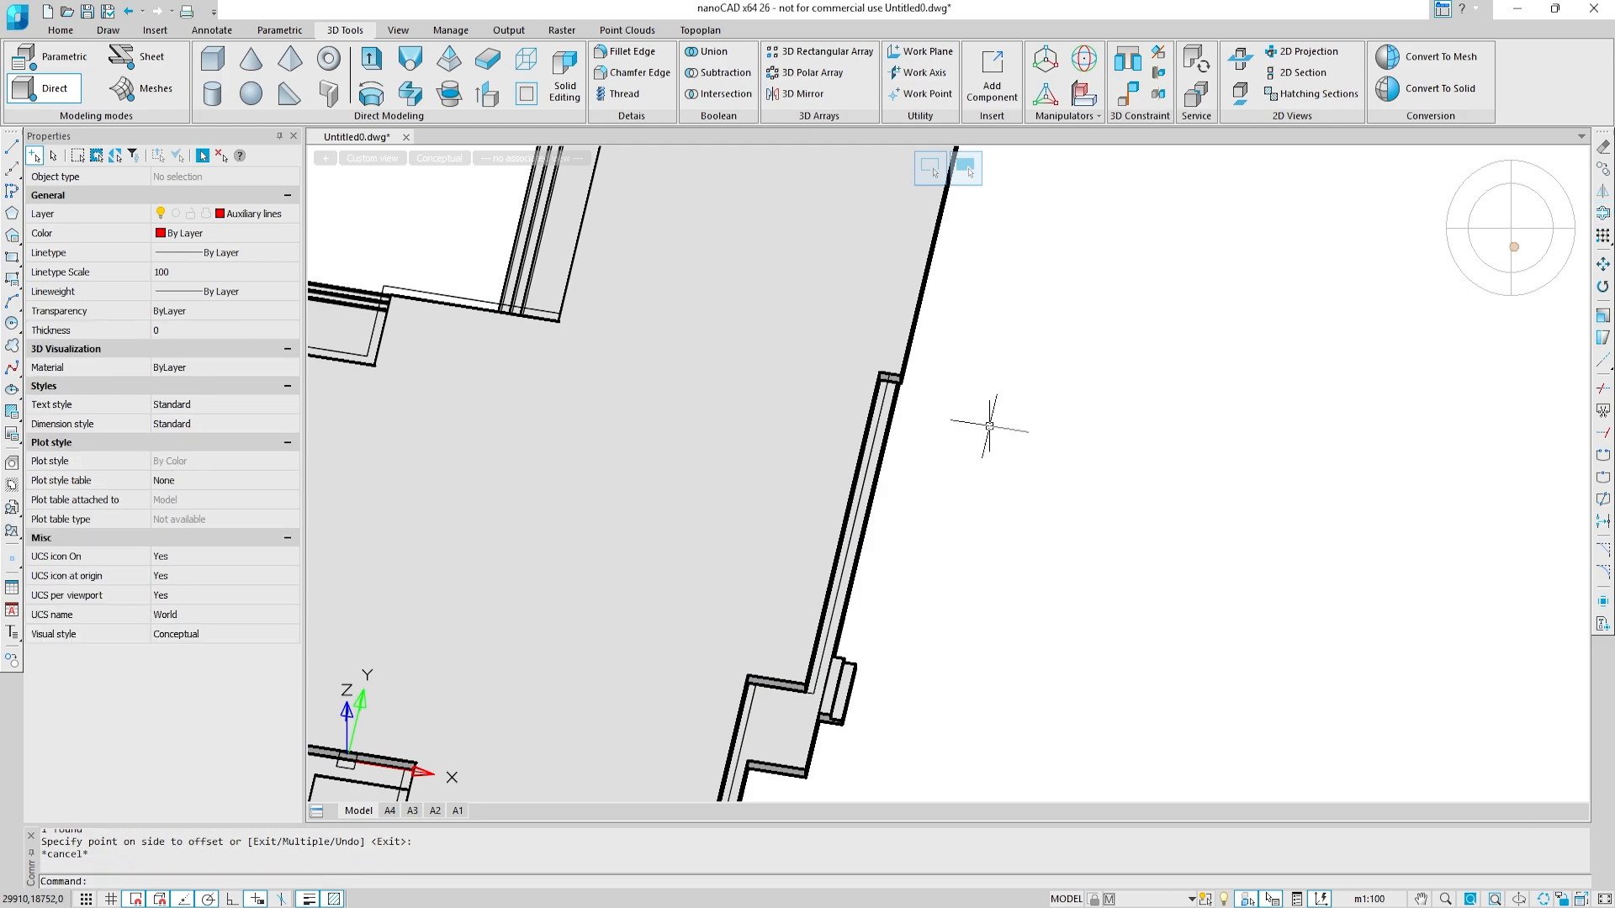
Step: Draw a short polyline connecting the ends of the outline and its offset at the notch on the long side edge
click(13, 192)
scroll(875, 366, up, 8)
click(871, 407)
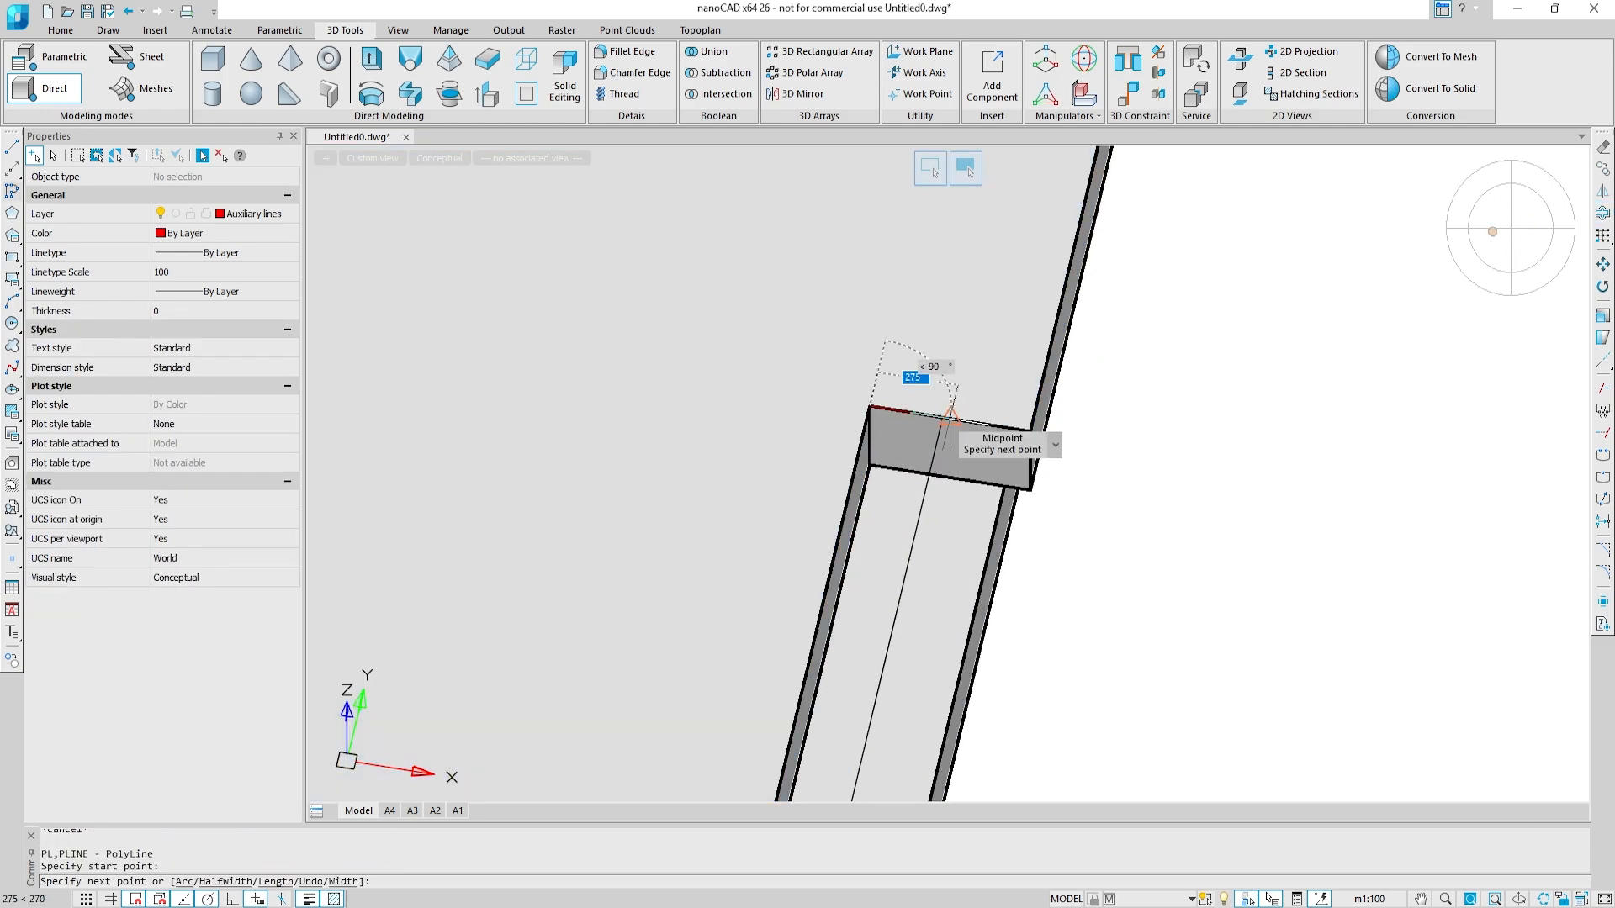
click(940, 427)
scroll(941, 426, down, 4)
key(Escape)
scroll(942, 427, down, 1)
Step: Close the opposite open end with a short polyline between the offset and the slab outline's corner beside the stairs
middle_drag(652, 374, 1352, 396)
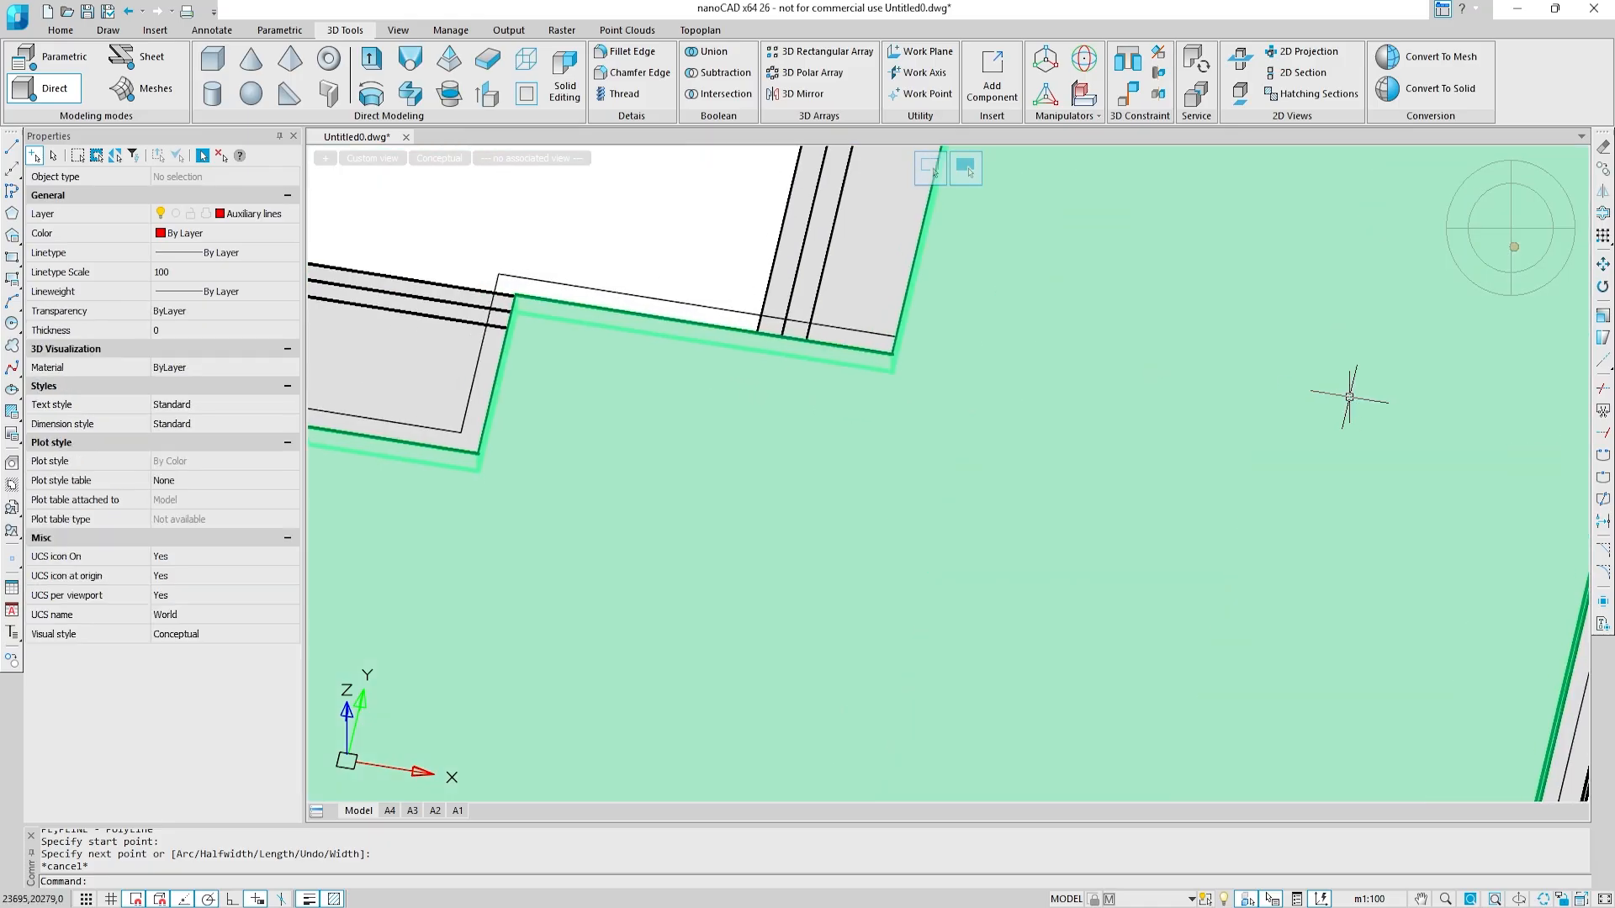
middle_drag(624, 259, 608, 410)
click(13, 198)
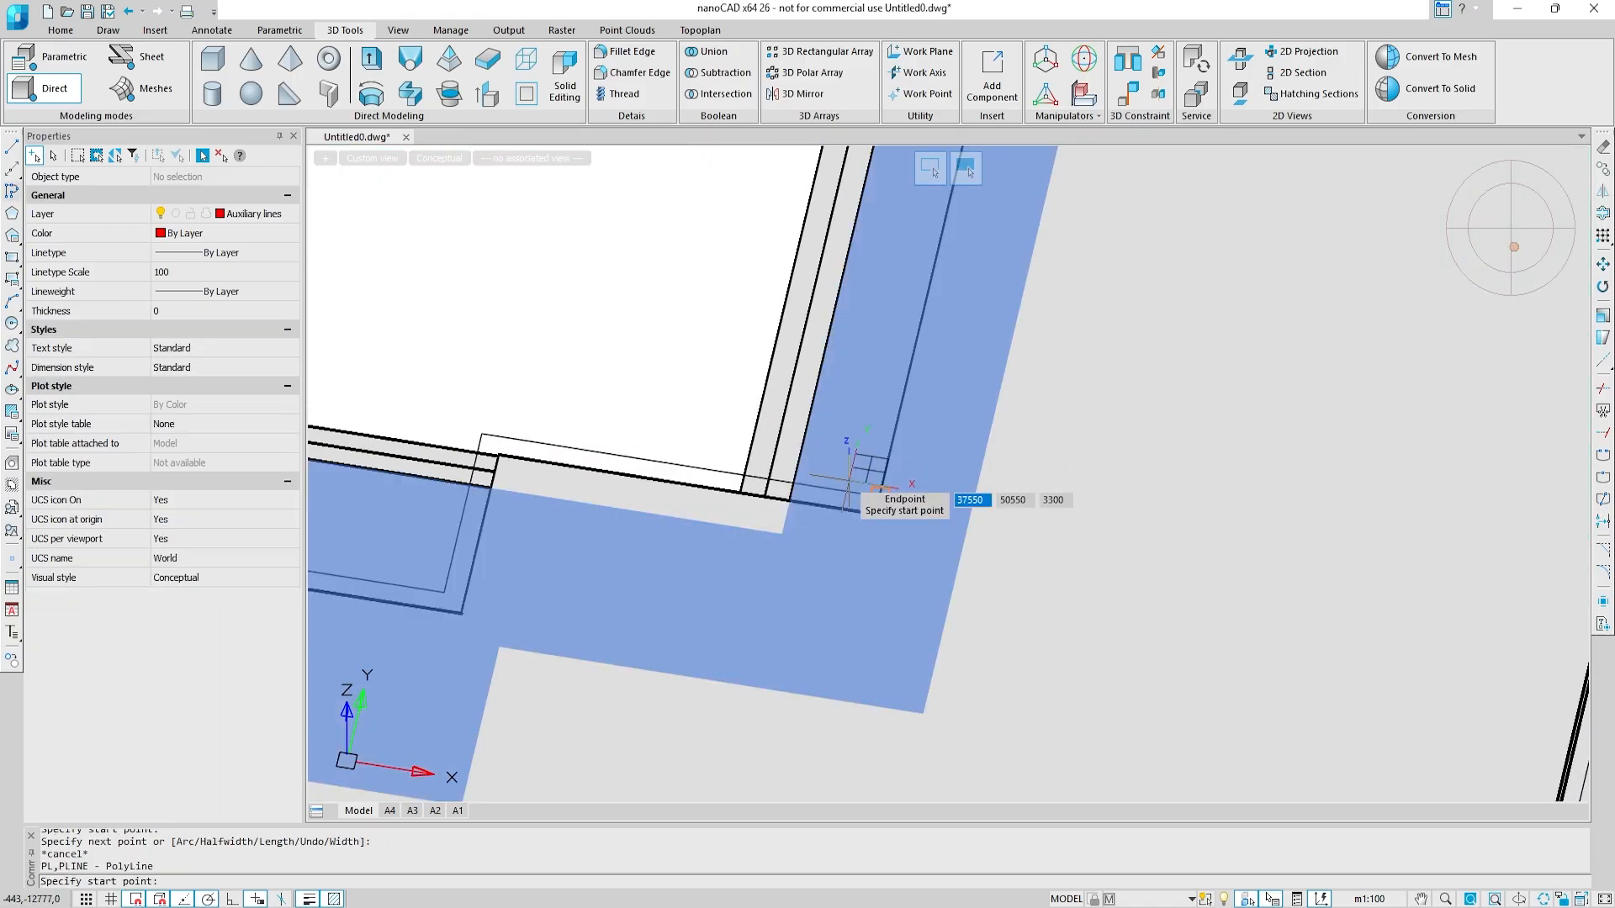
scroll(862, 500, up, 5)
click(858, 526)
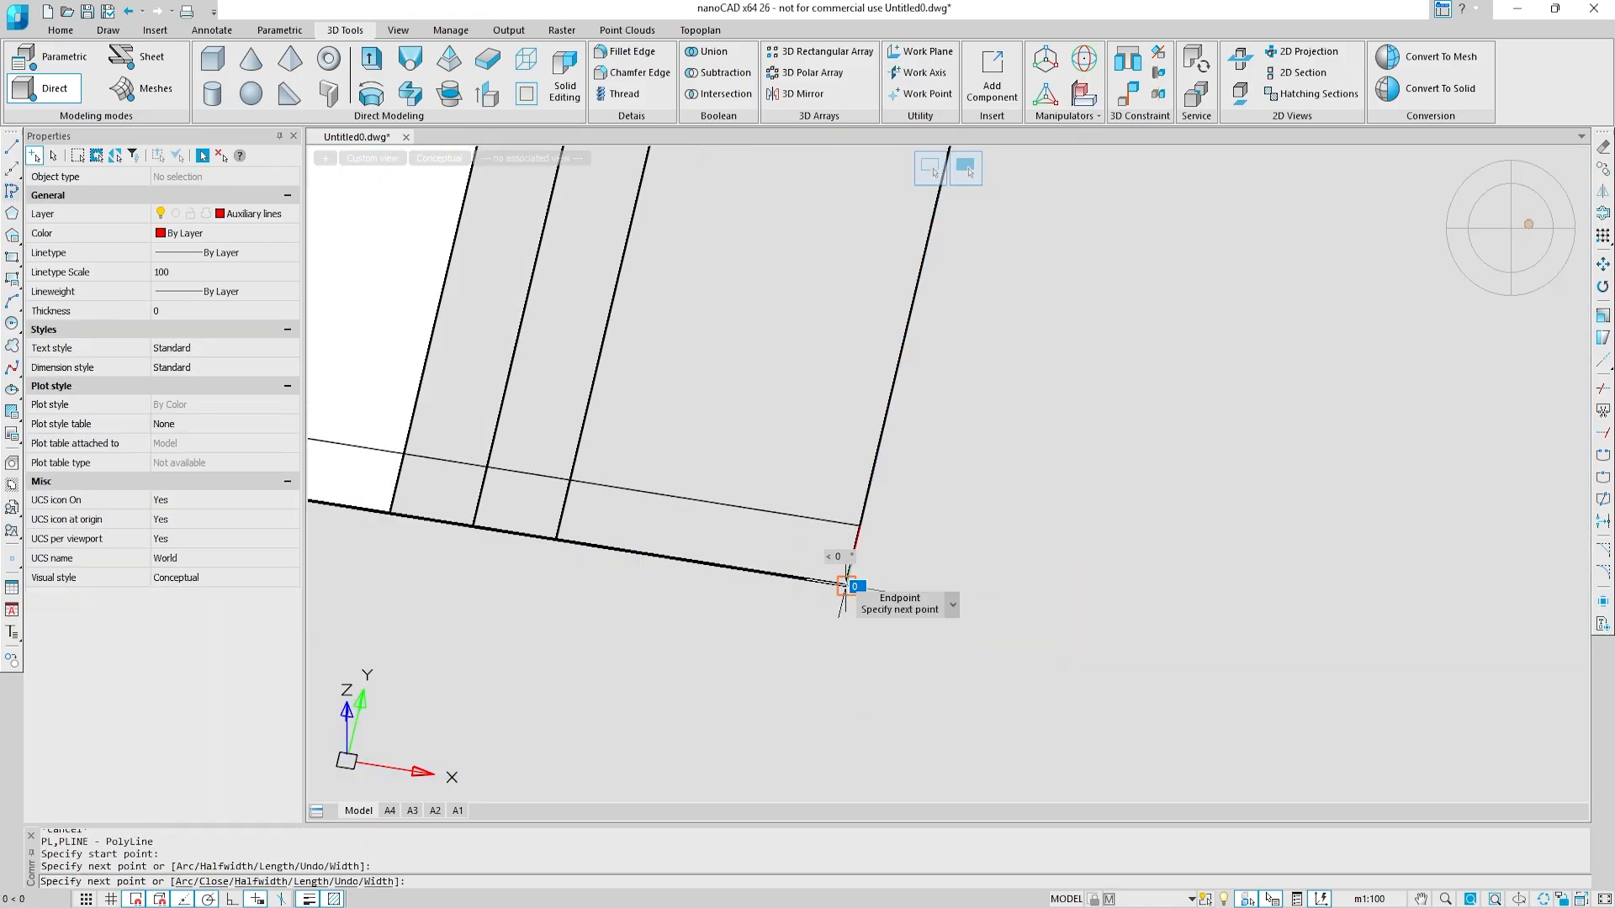
key(Escape)
scroll(1195, 685, down, 4)
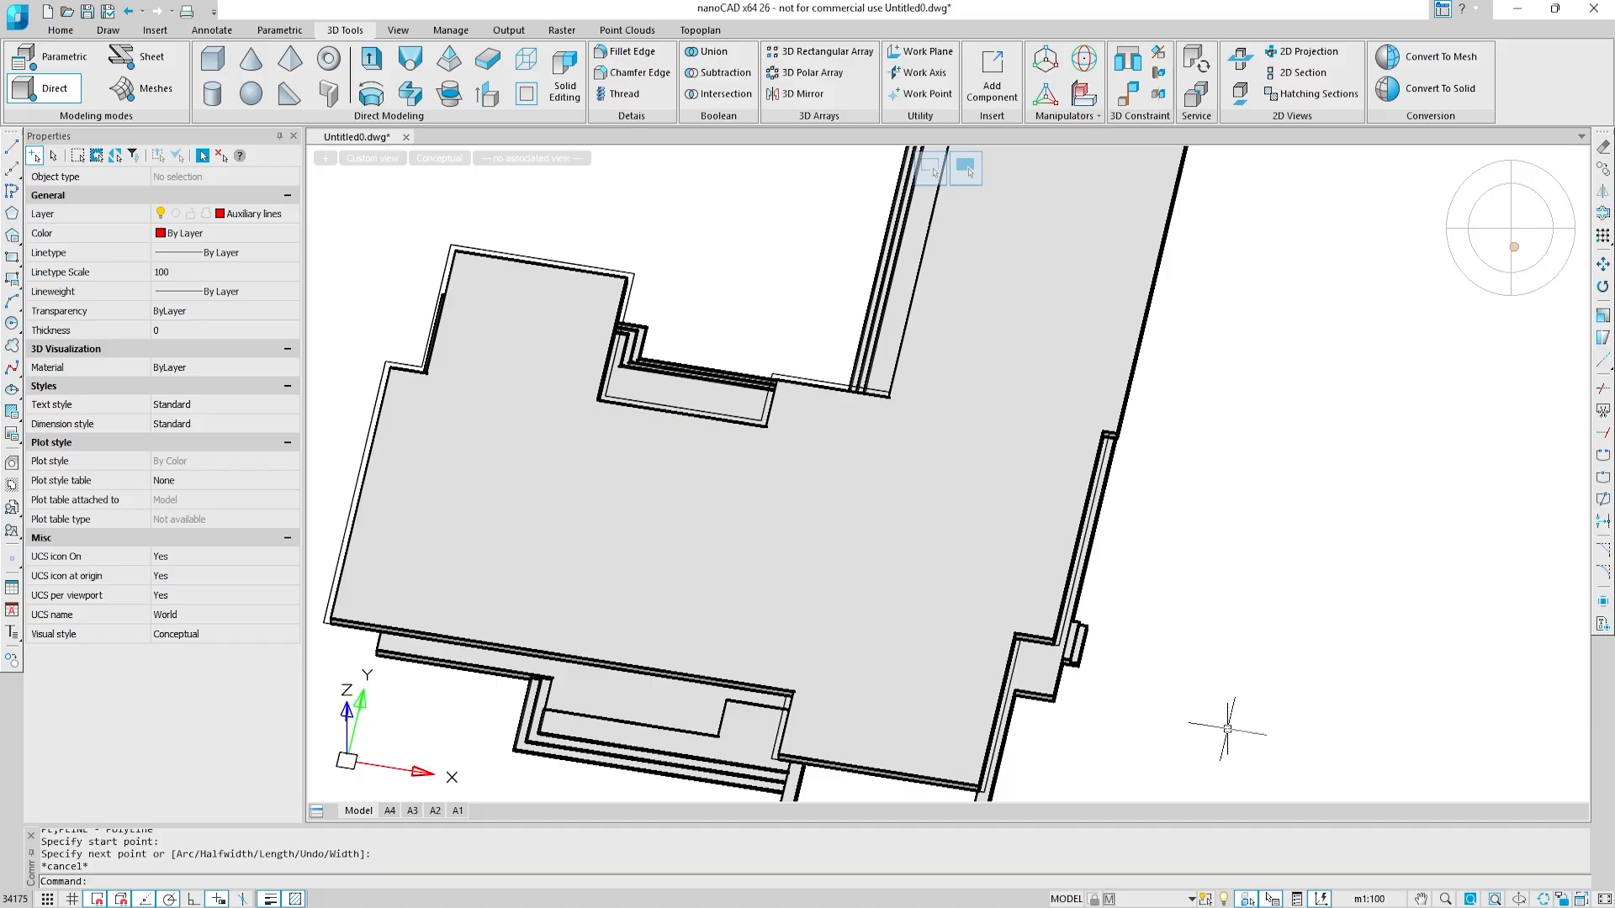
Step: Filter a selection of the model to its four polylines and join them into one closed contour
drag(1229, 729, 332, 232)
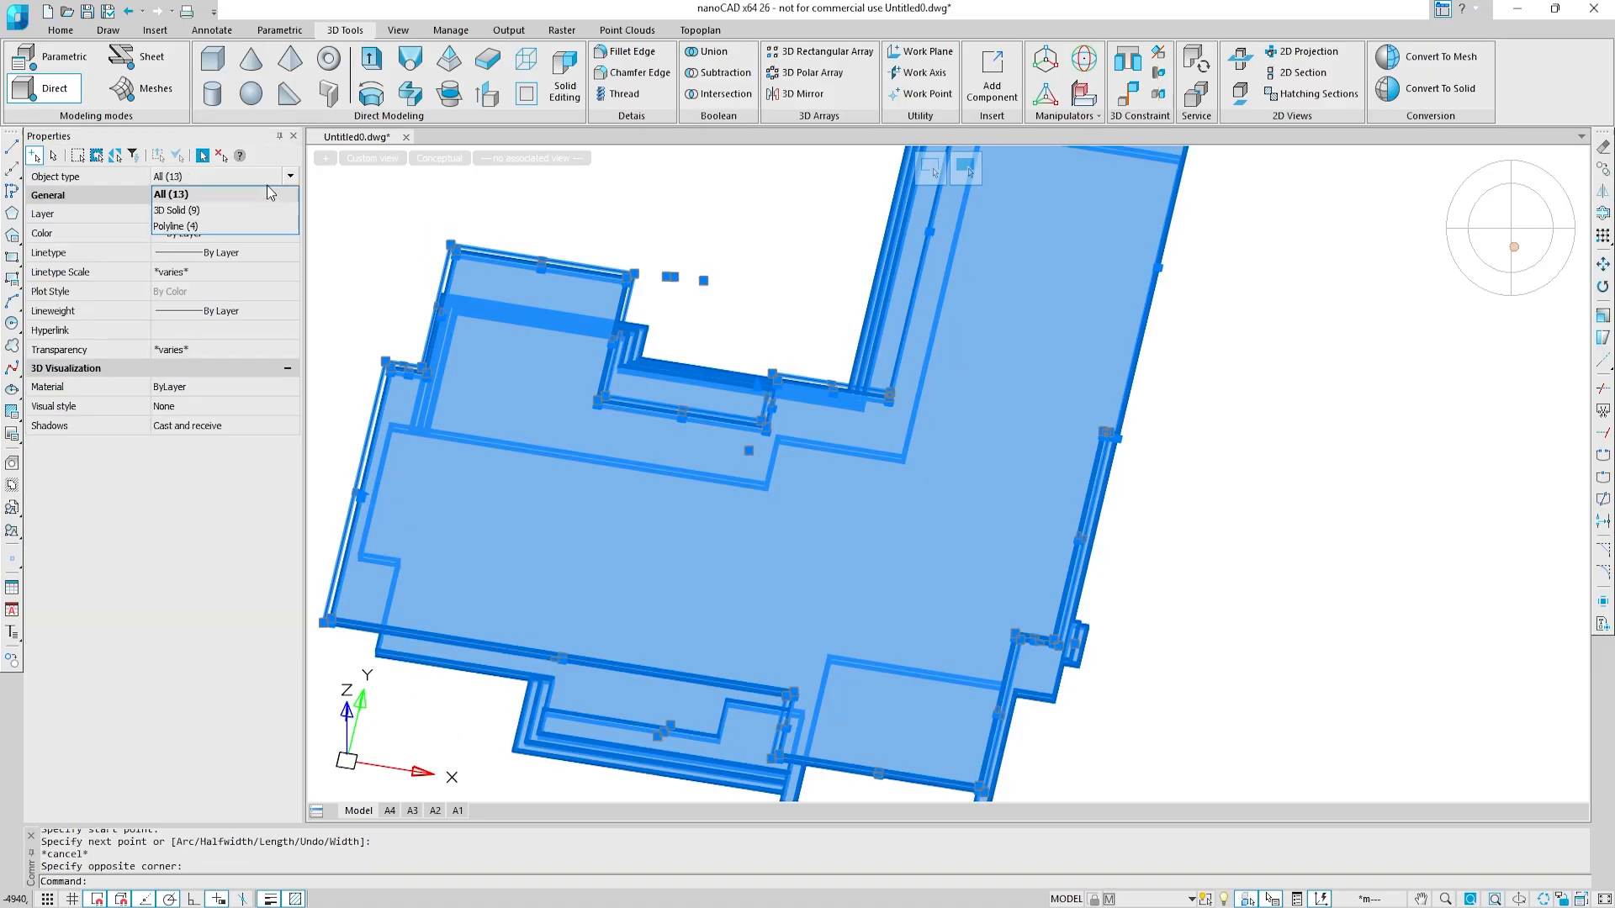
click(254, 236)
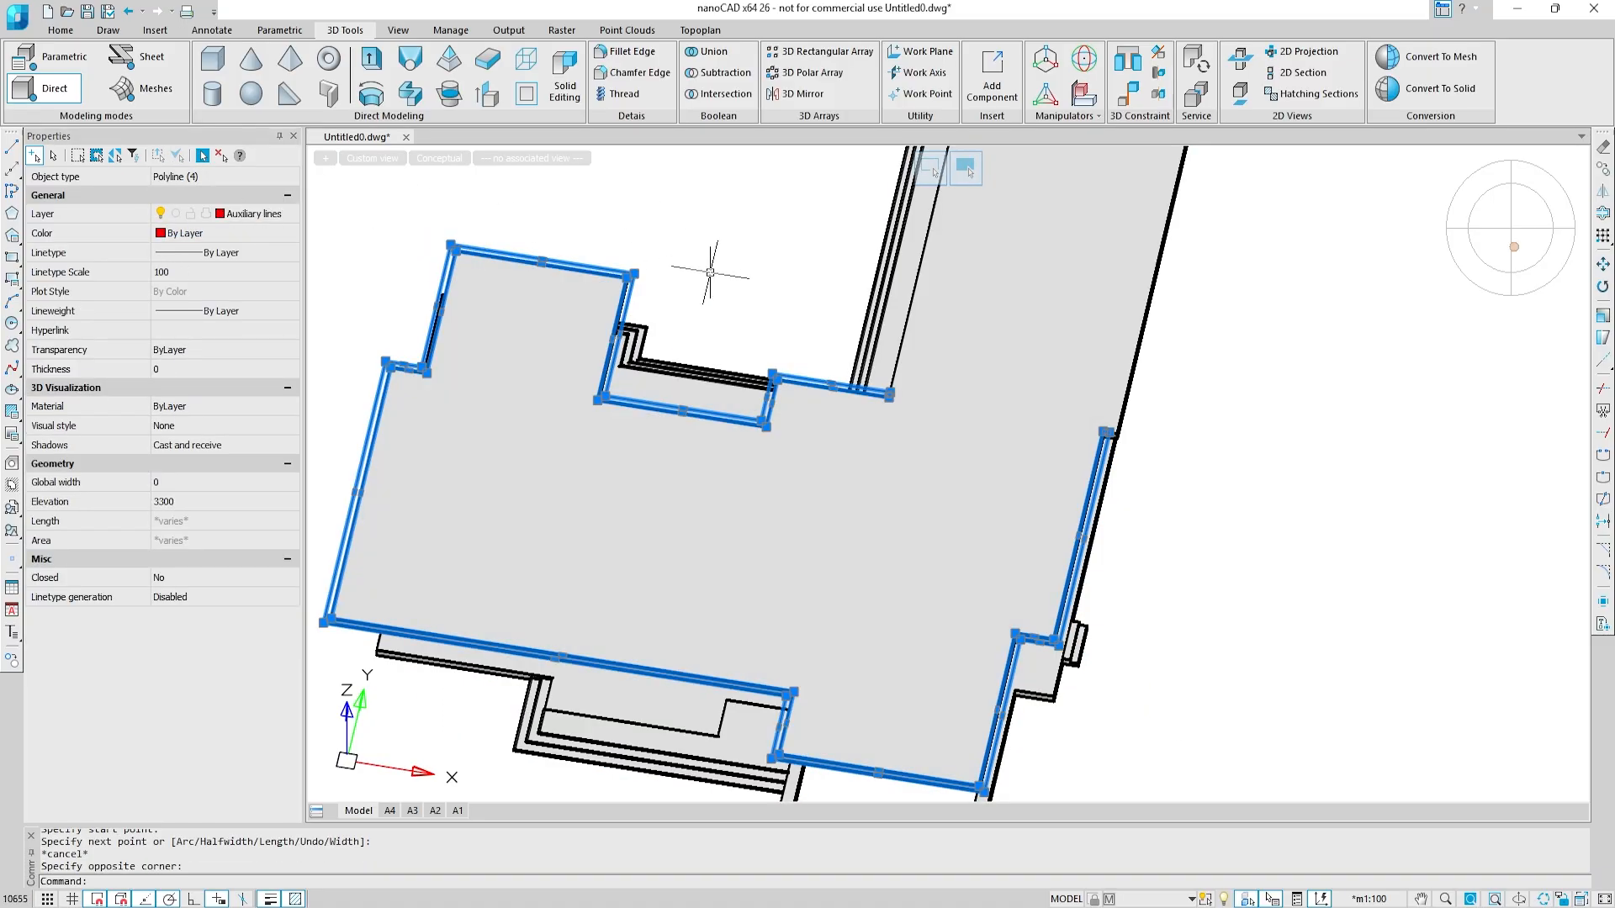
text(joi)
key(Return)
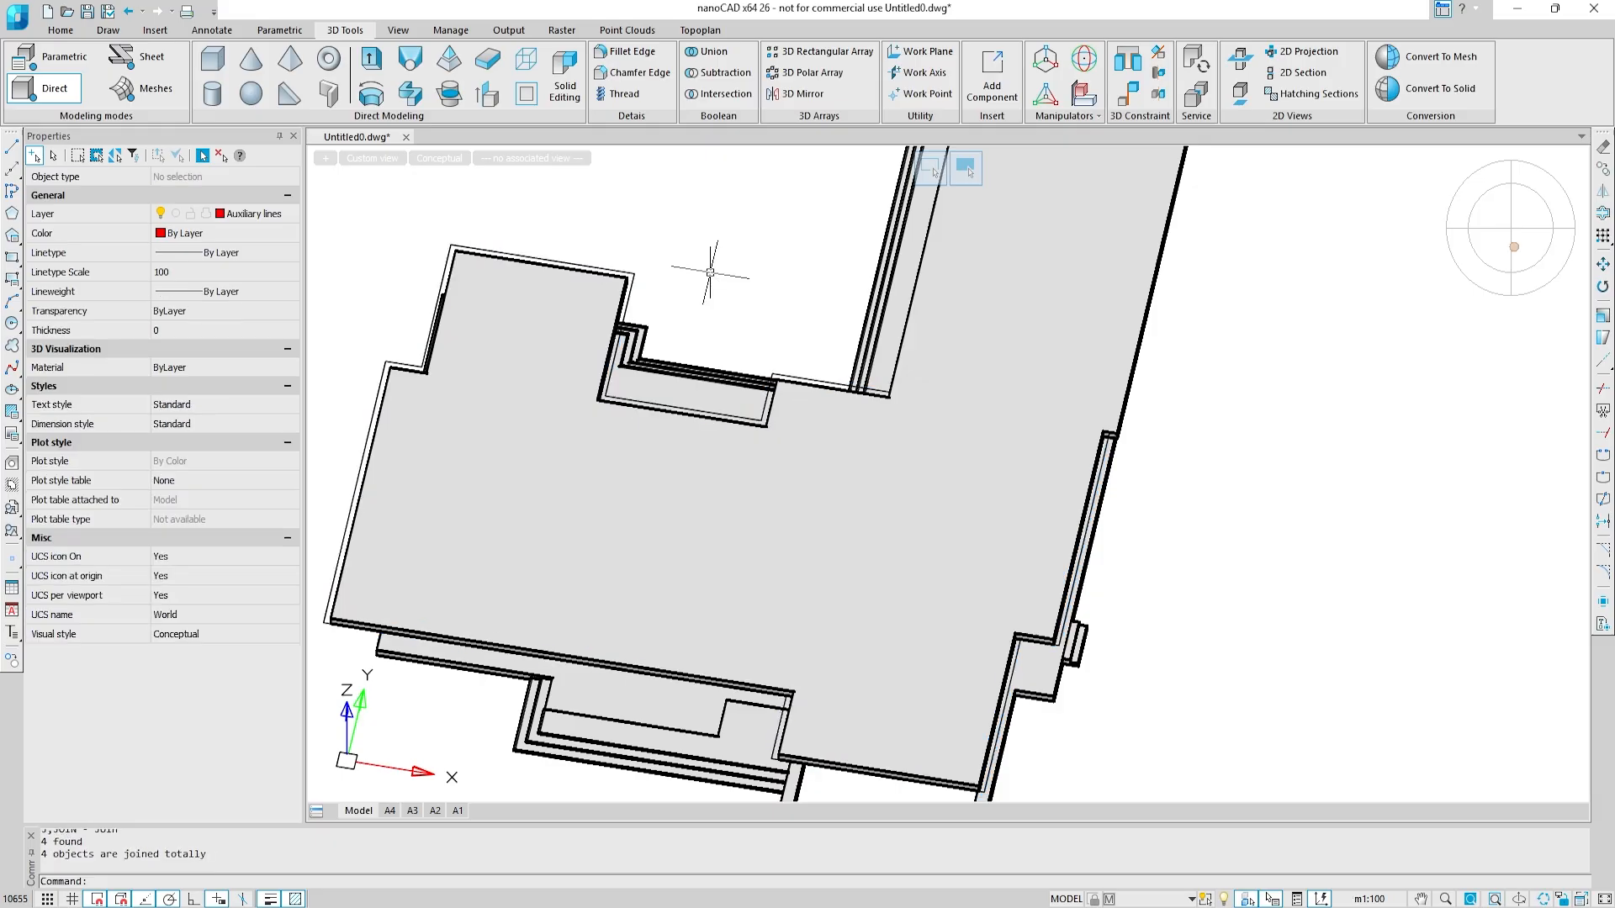
Step: Extrude the closed eave contour to a height of 500
click(631, 267)
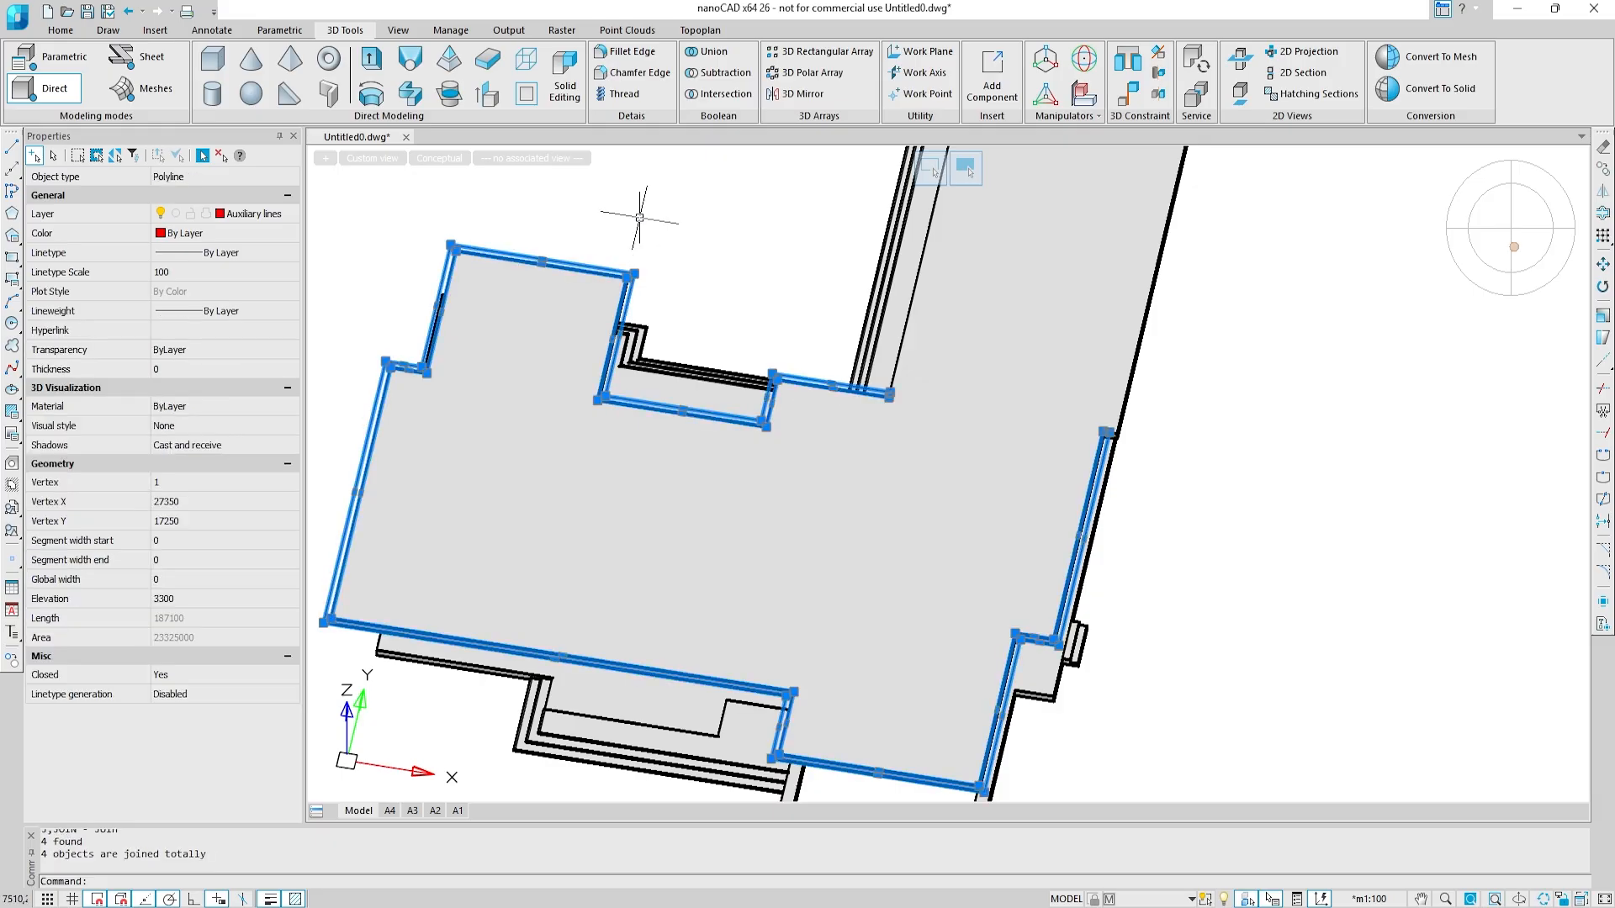
click(372, 68)
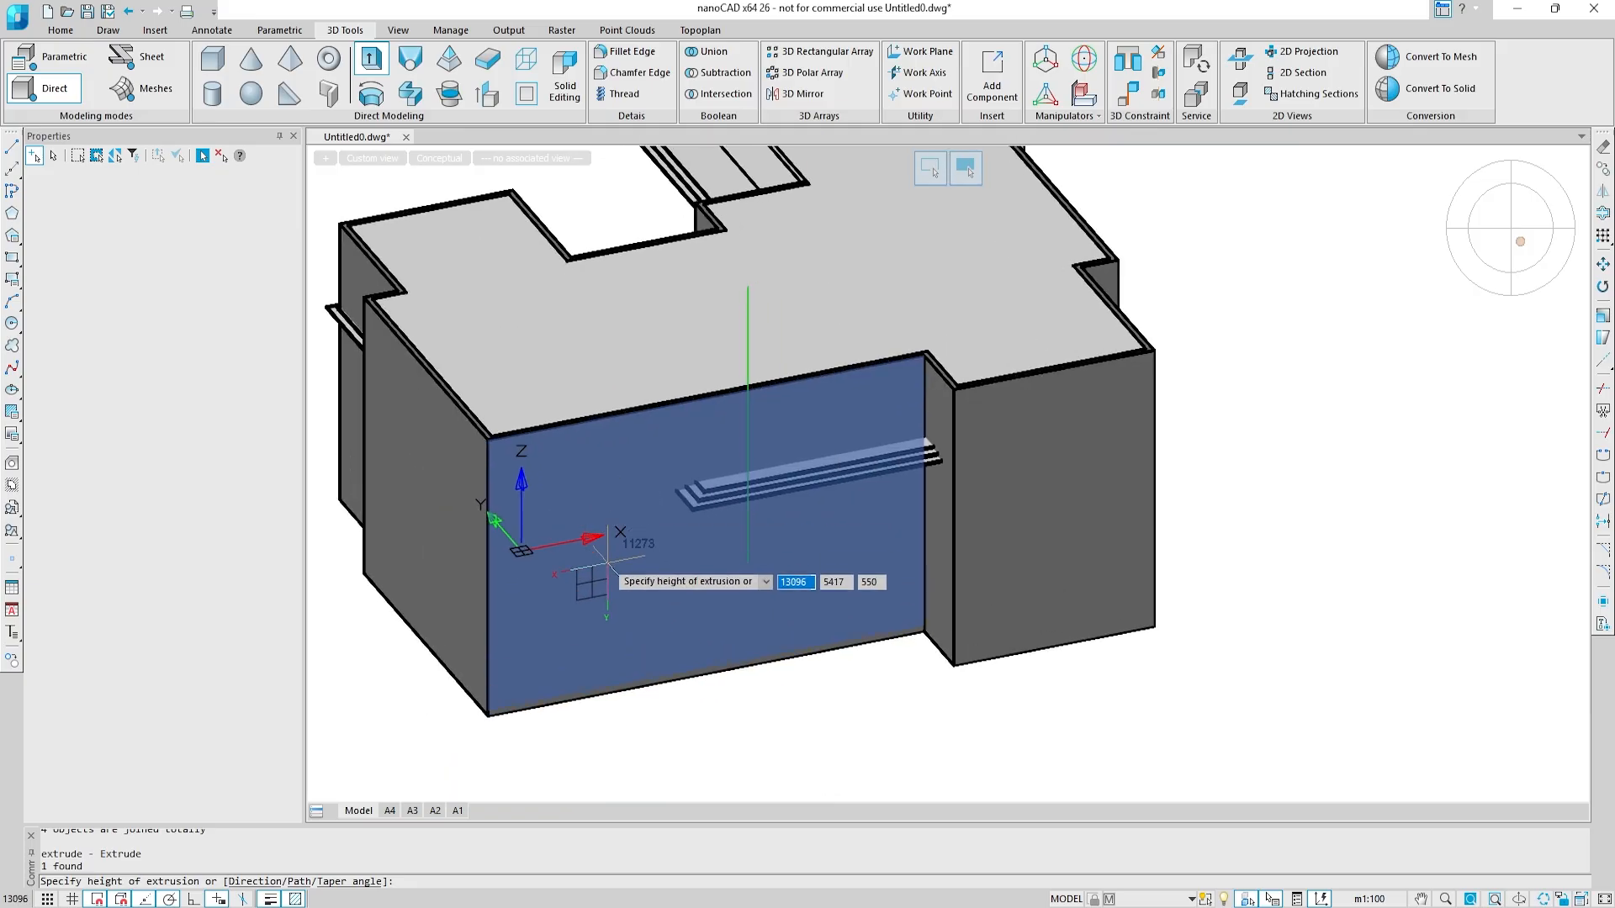
text(500)
key(Return)
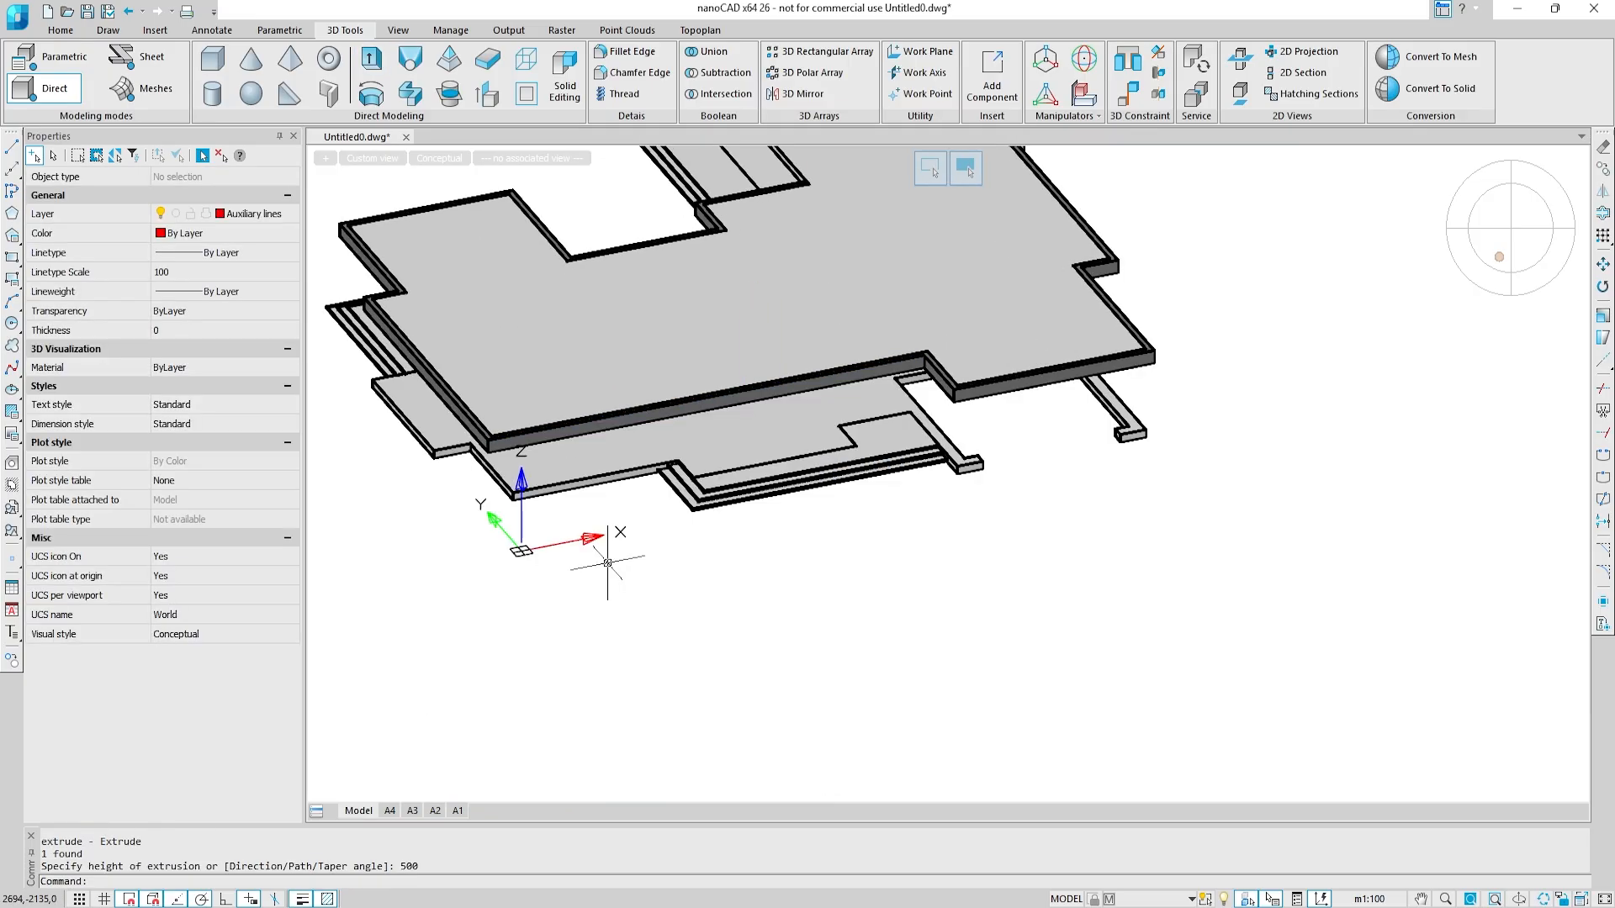
Step: Presspull the eave solid's top face upward by 100
click(487, 94)
scroll(470, 444, up, 6)
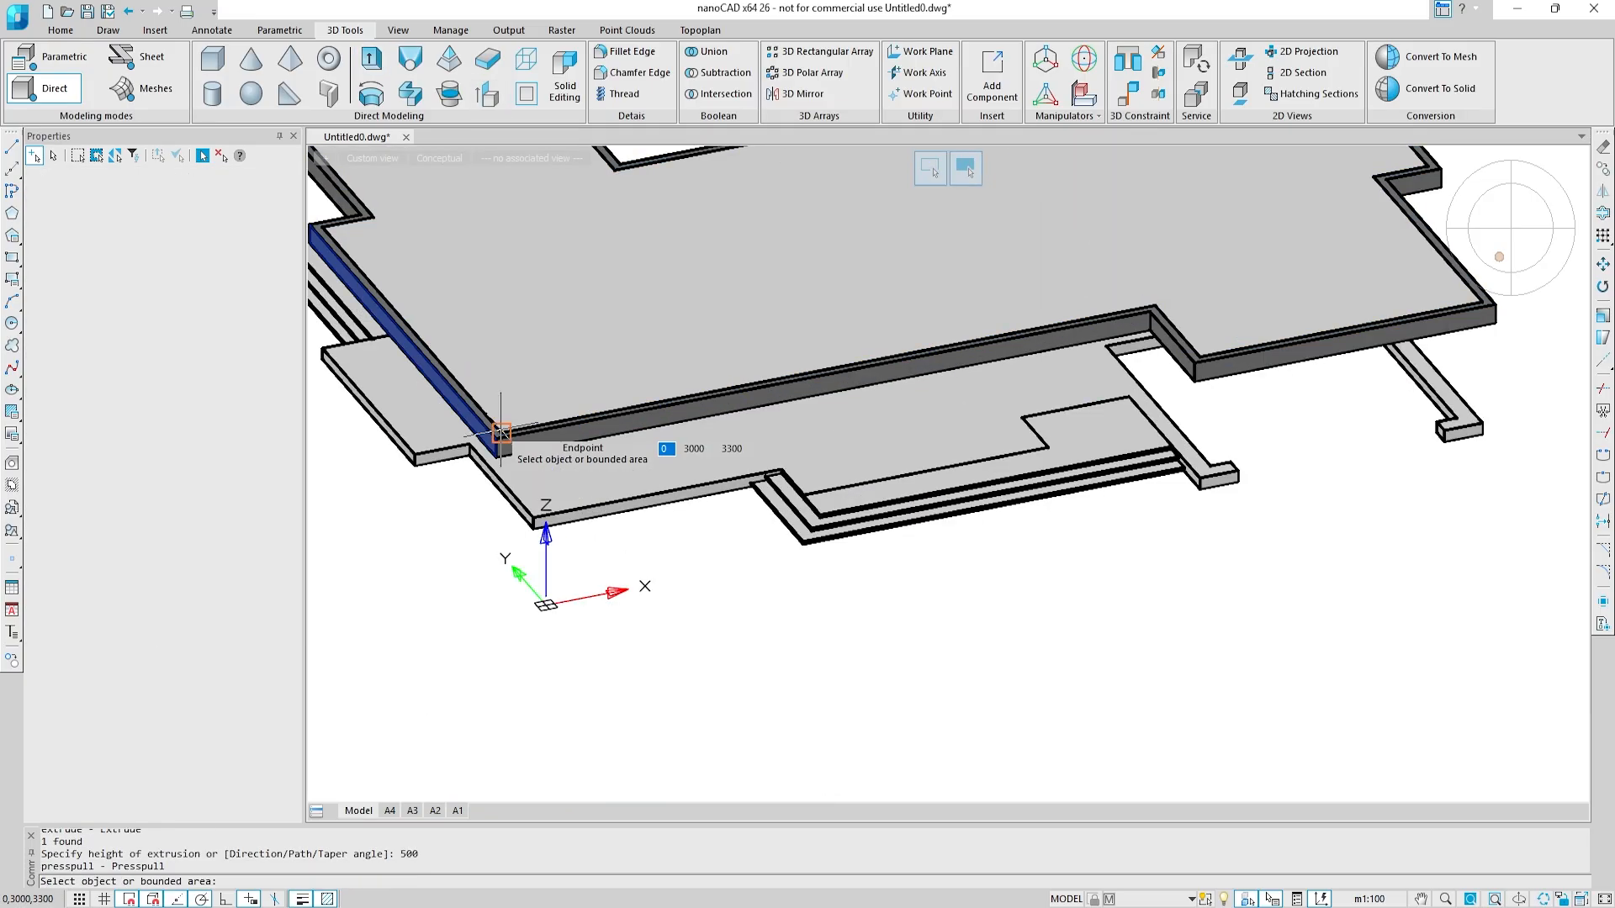
click(487, 448)
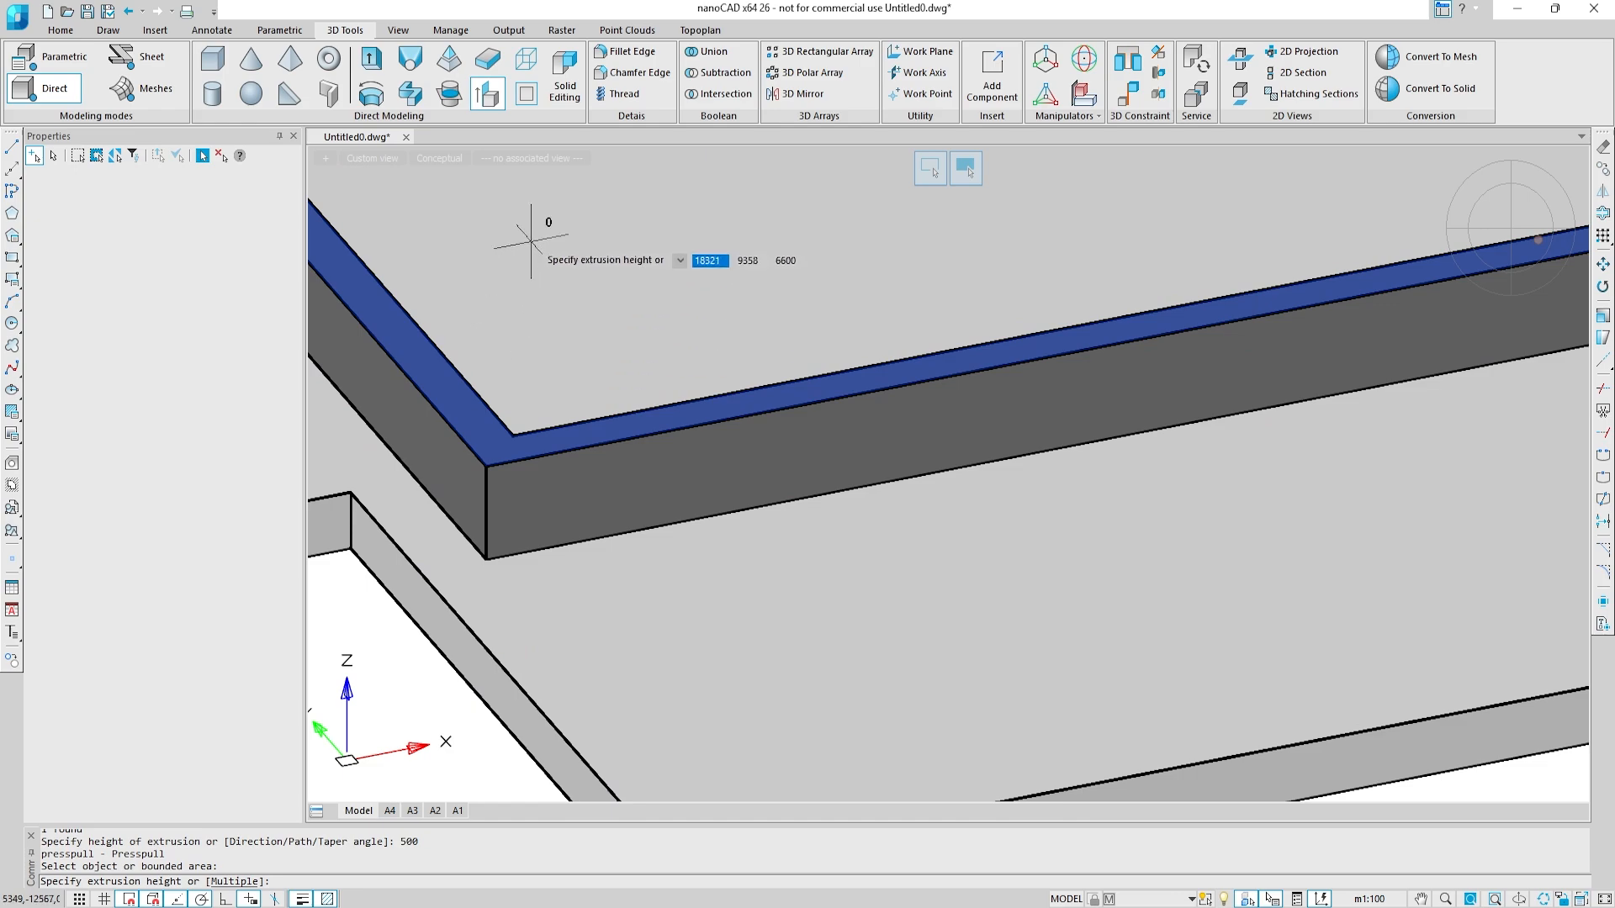
scroll(531, 242, down, 6)
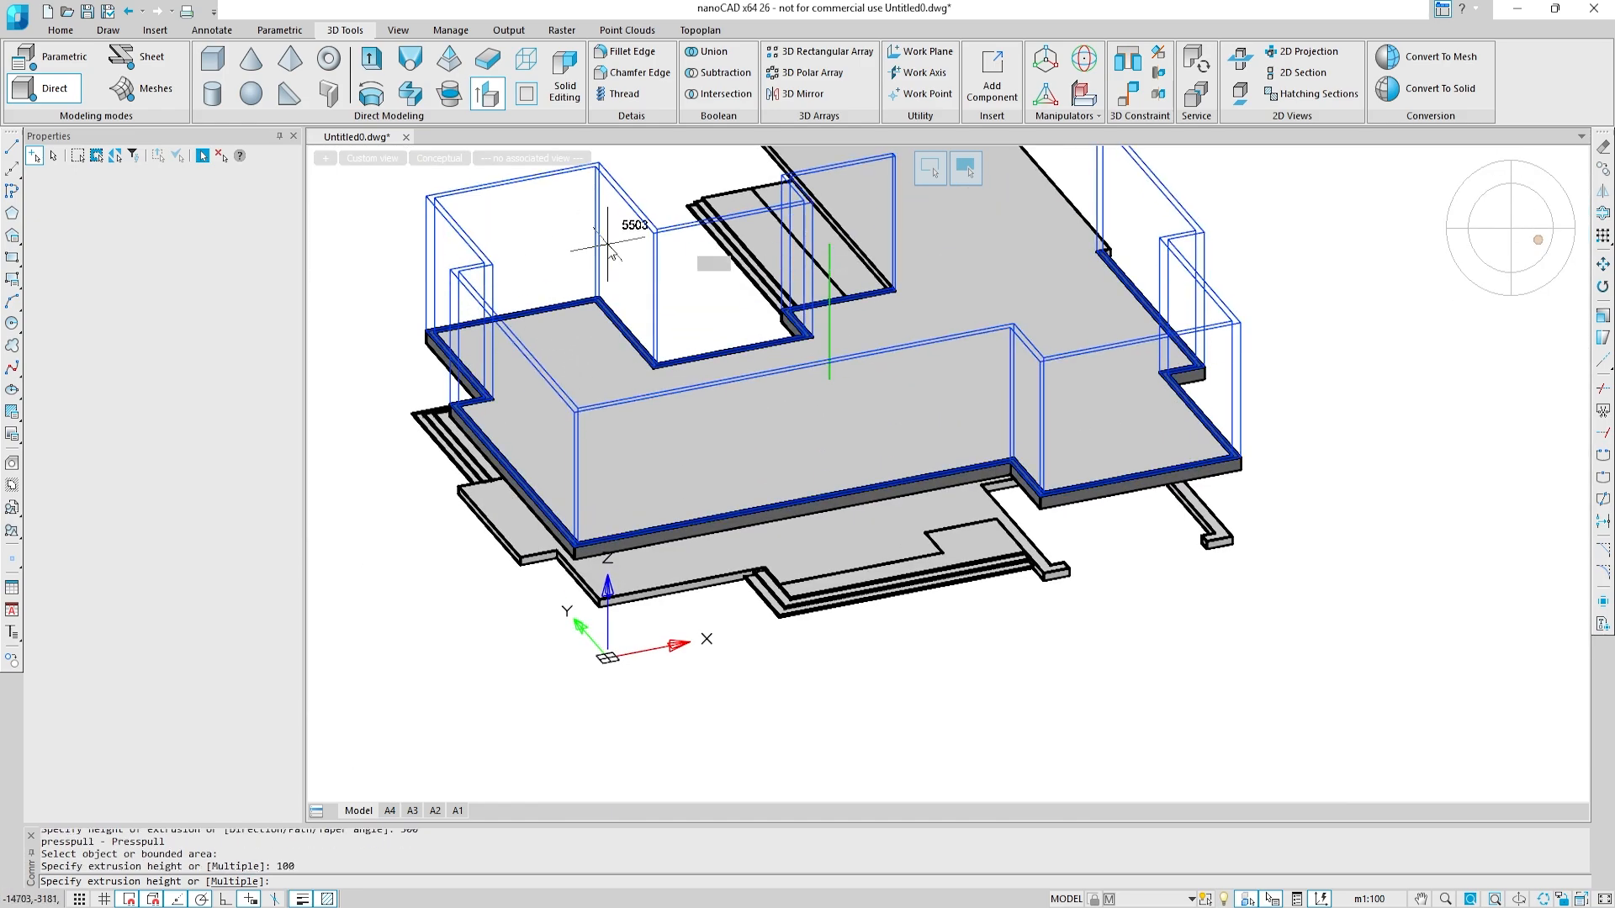
key(Escape)
Step: Assign the eave solid to the Eave layer and clear the selection
scroll(599, 594, up, 6)
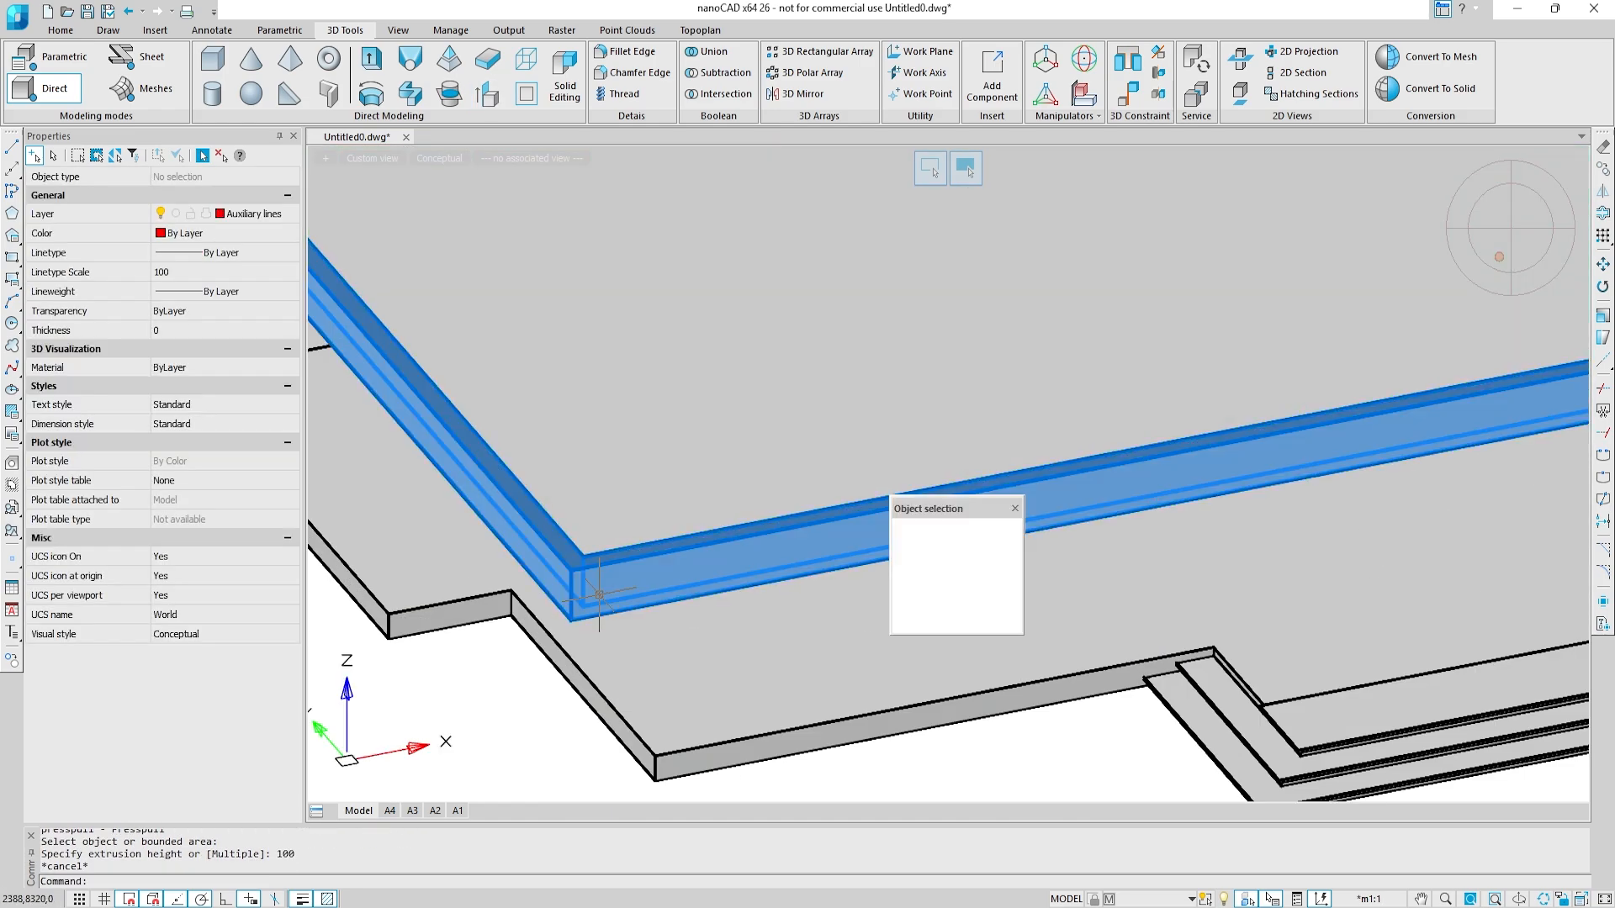
click(599, 594)
click(248, 215)
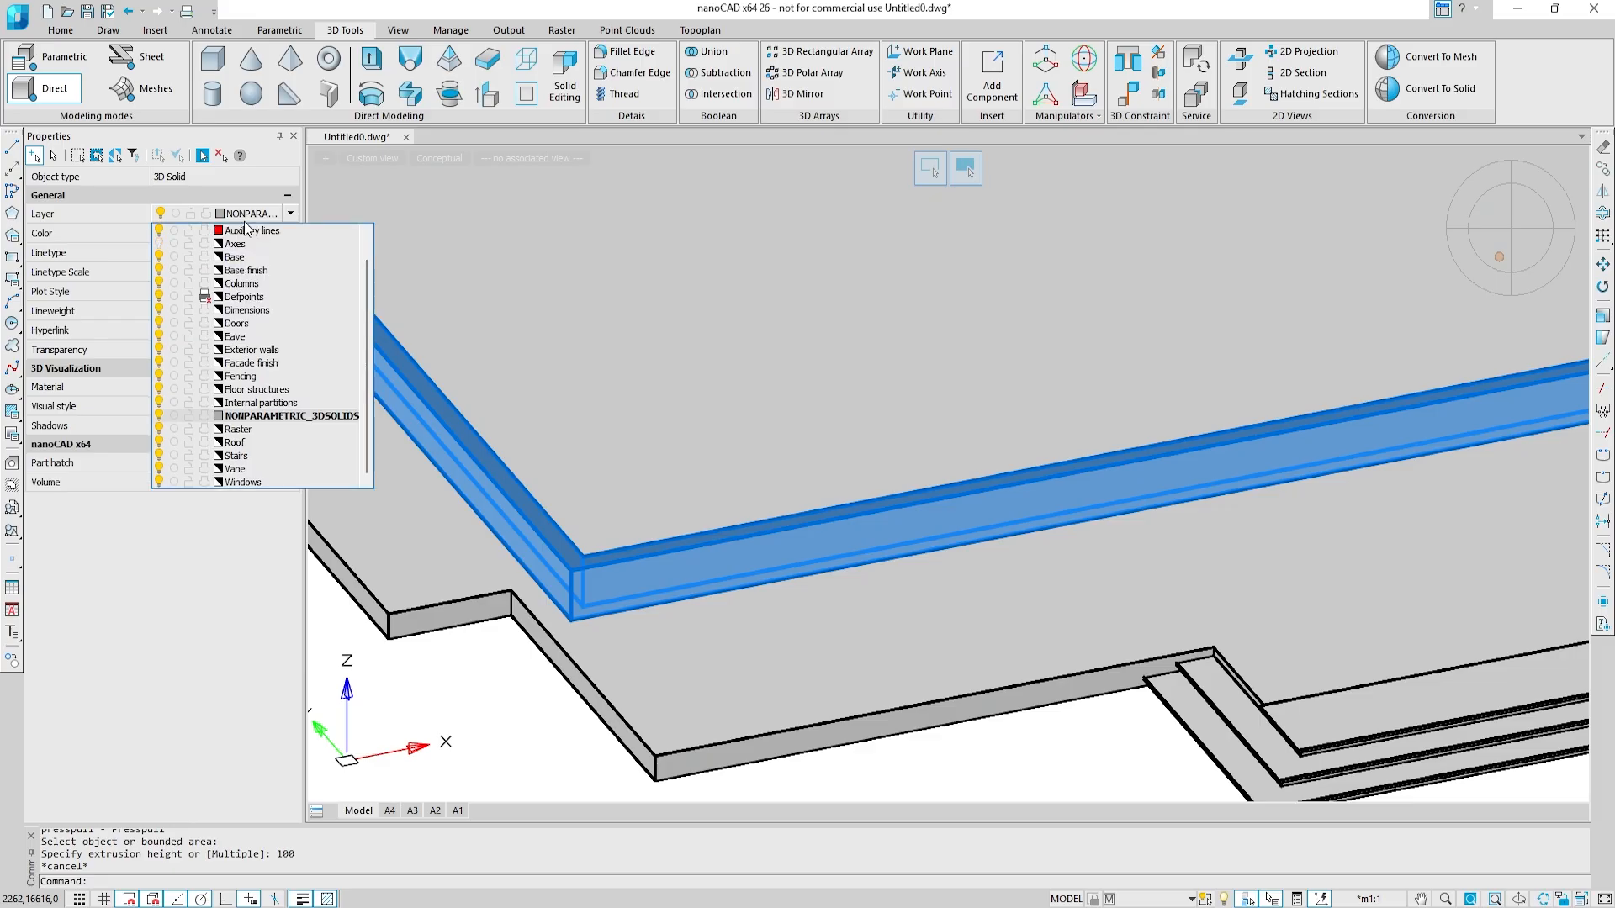
click(247, 230)
key(Escape)
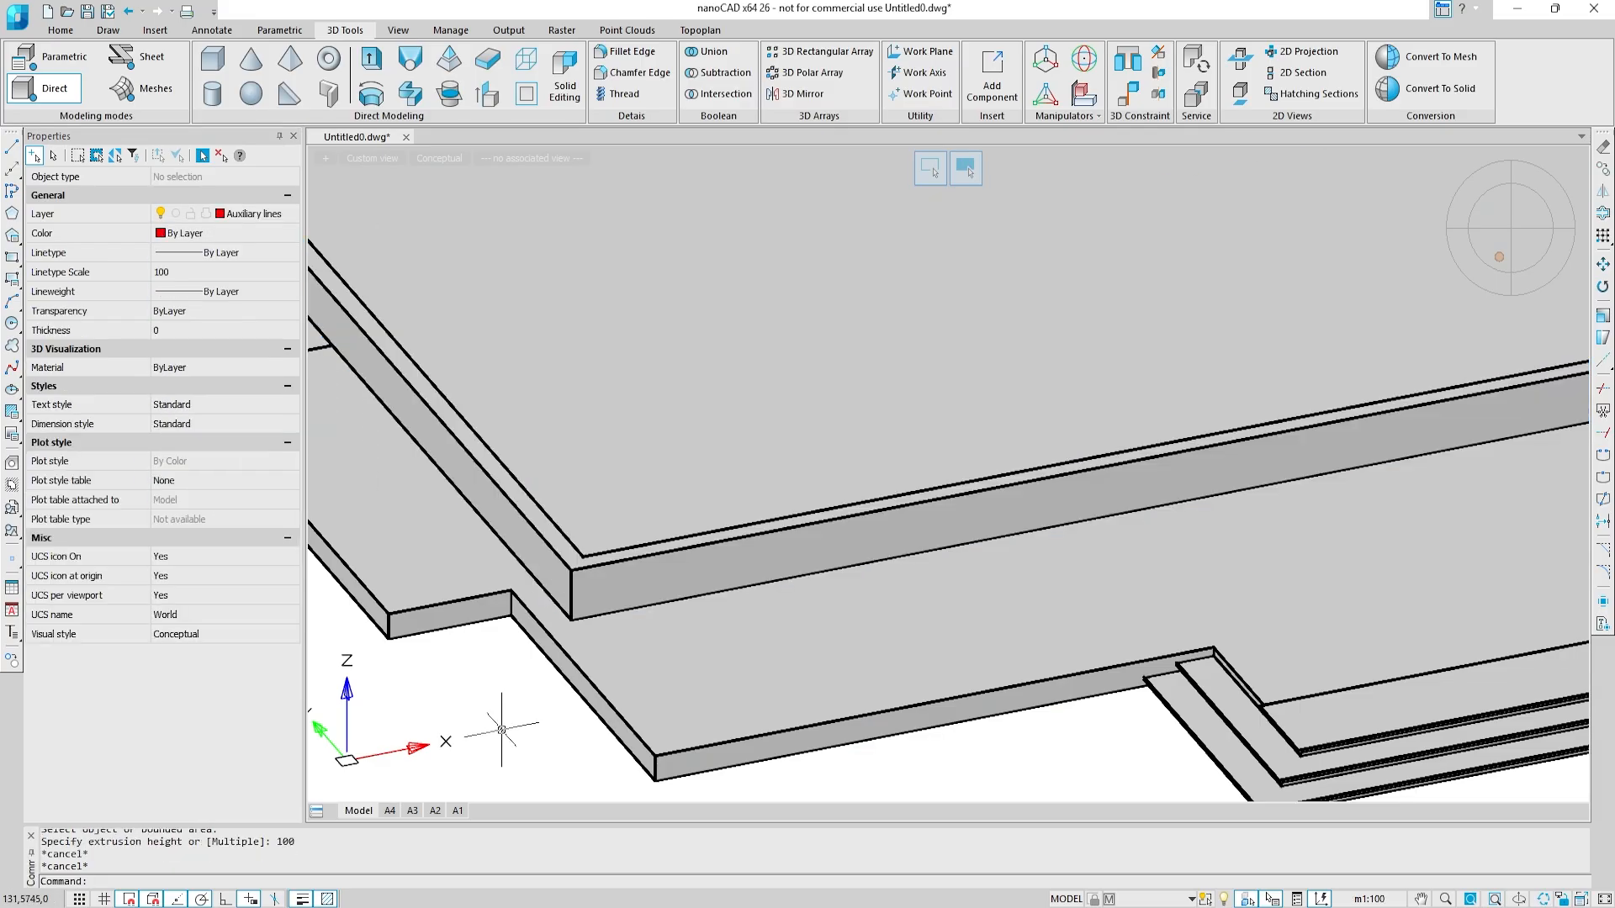
Step: Switch to the front view and isolate the lower floor slab together with its stairs
click(1513, 275)
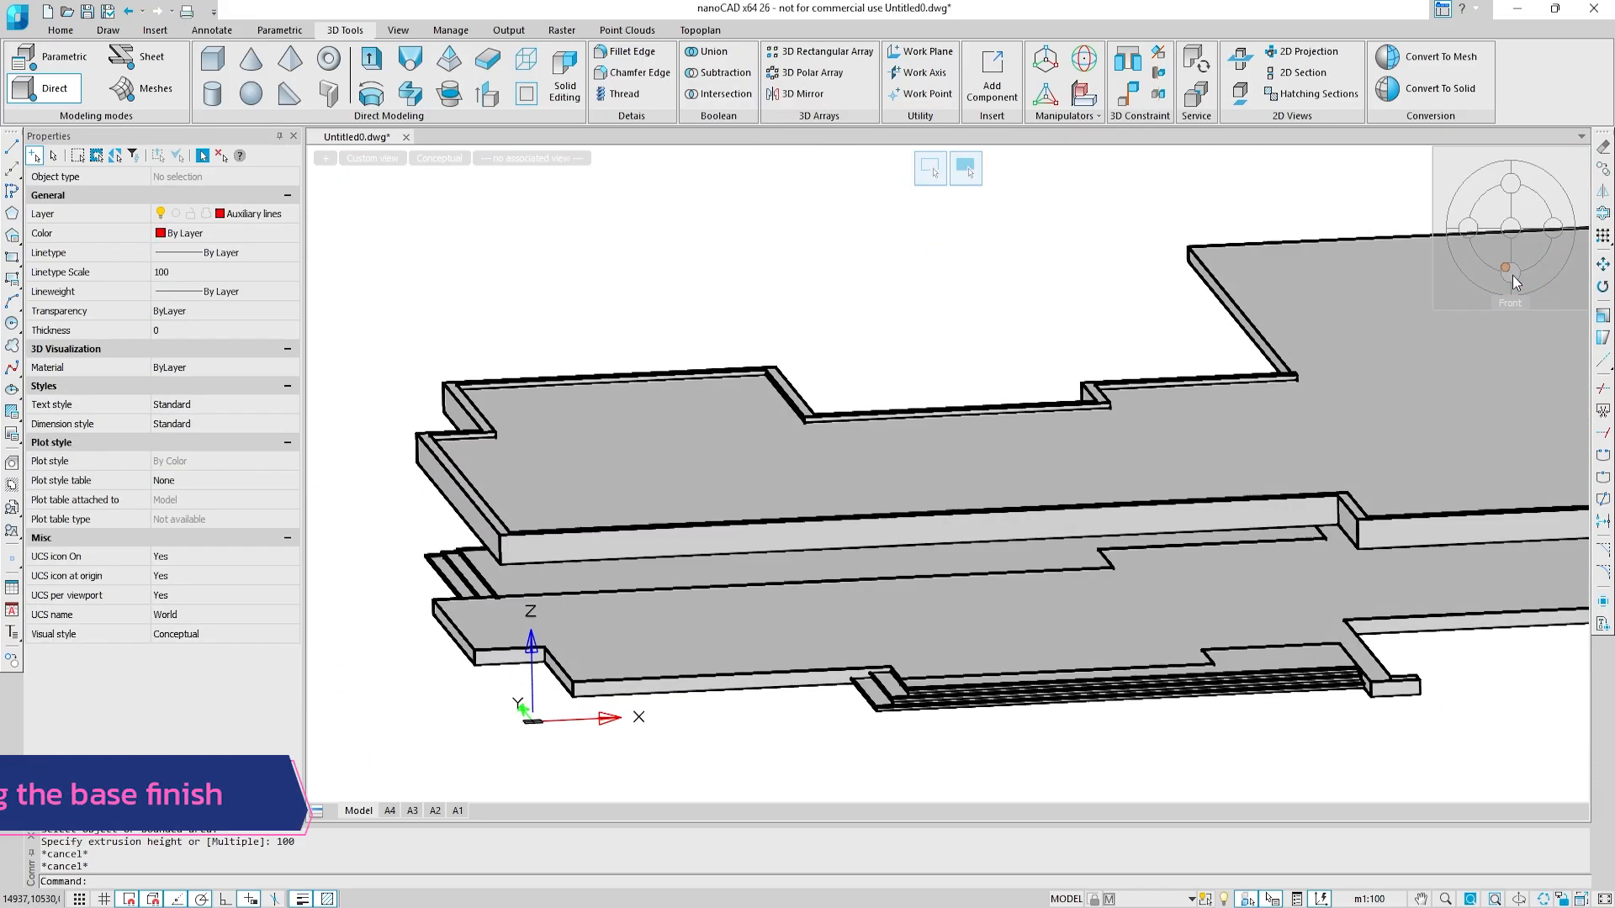
click(1548, 687)
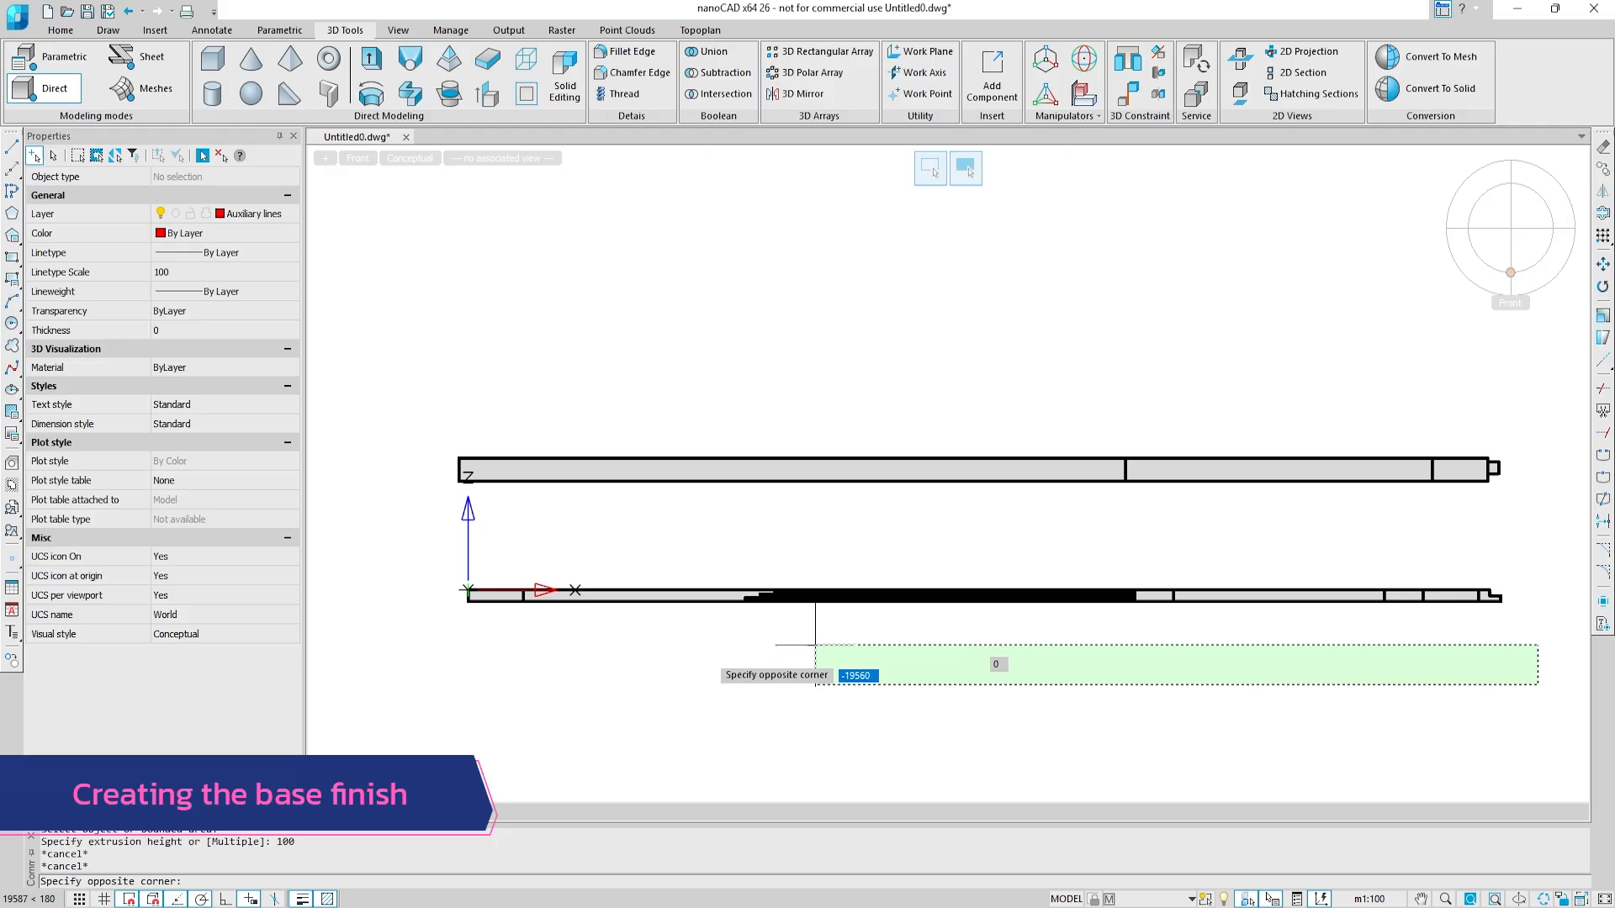
click(410, 544)
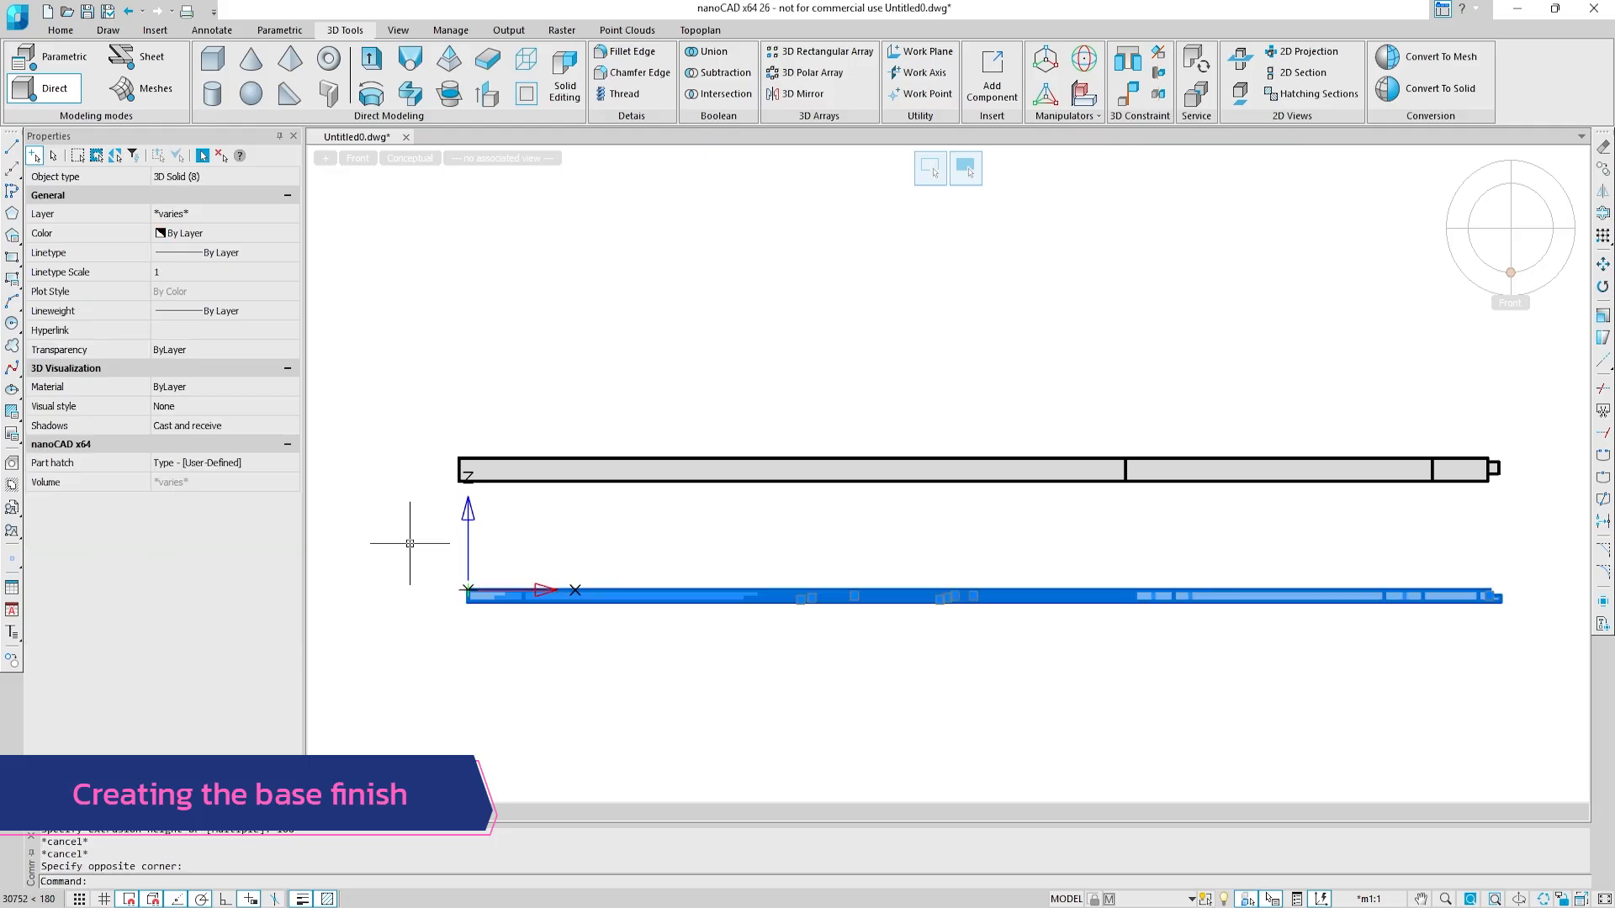
click(1225, 899)
click(1273, 728)
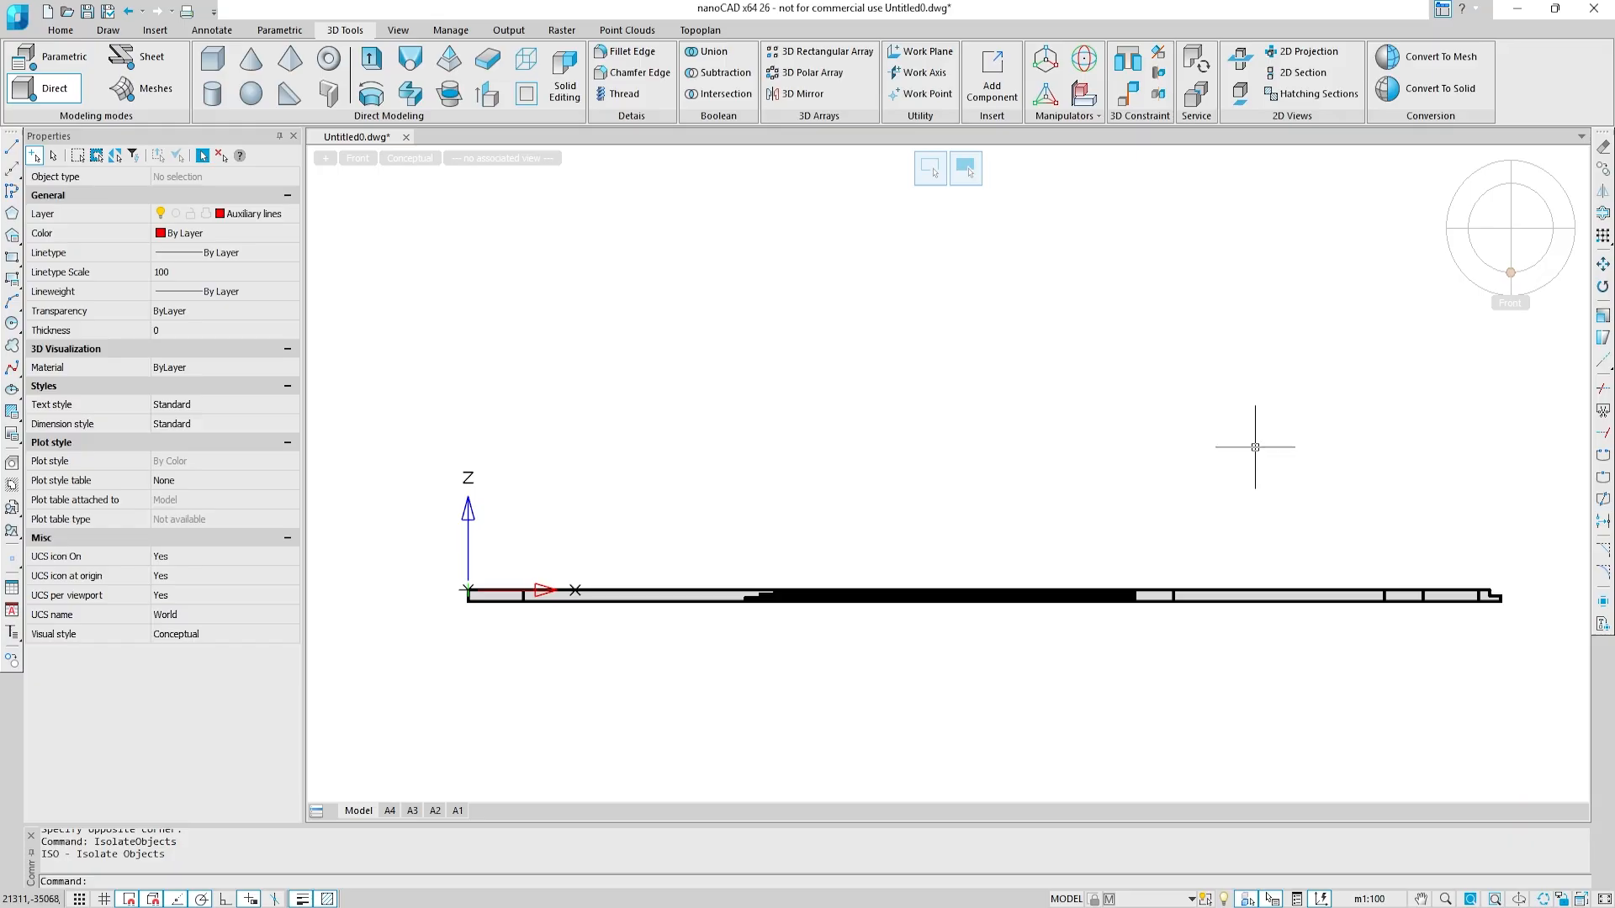
Step: Start a polyline at the seam on the lower slab's rear edge and run it to that edge's outer corner
shift+middle_drag(1255, 447, 899, 401)
scroll(900, 405, up, 5)
middle_drag(897, 473, 717, 349)
text(pl)
key(Return)
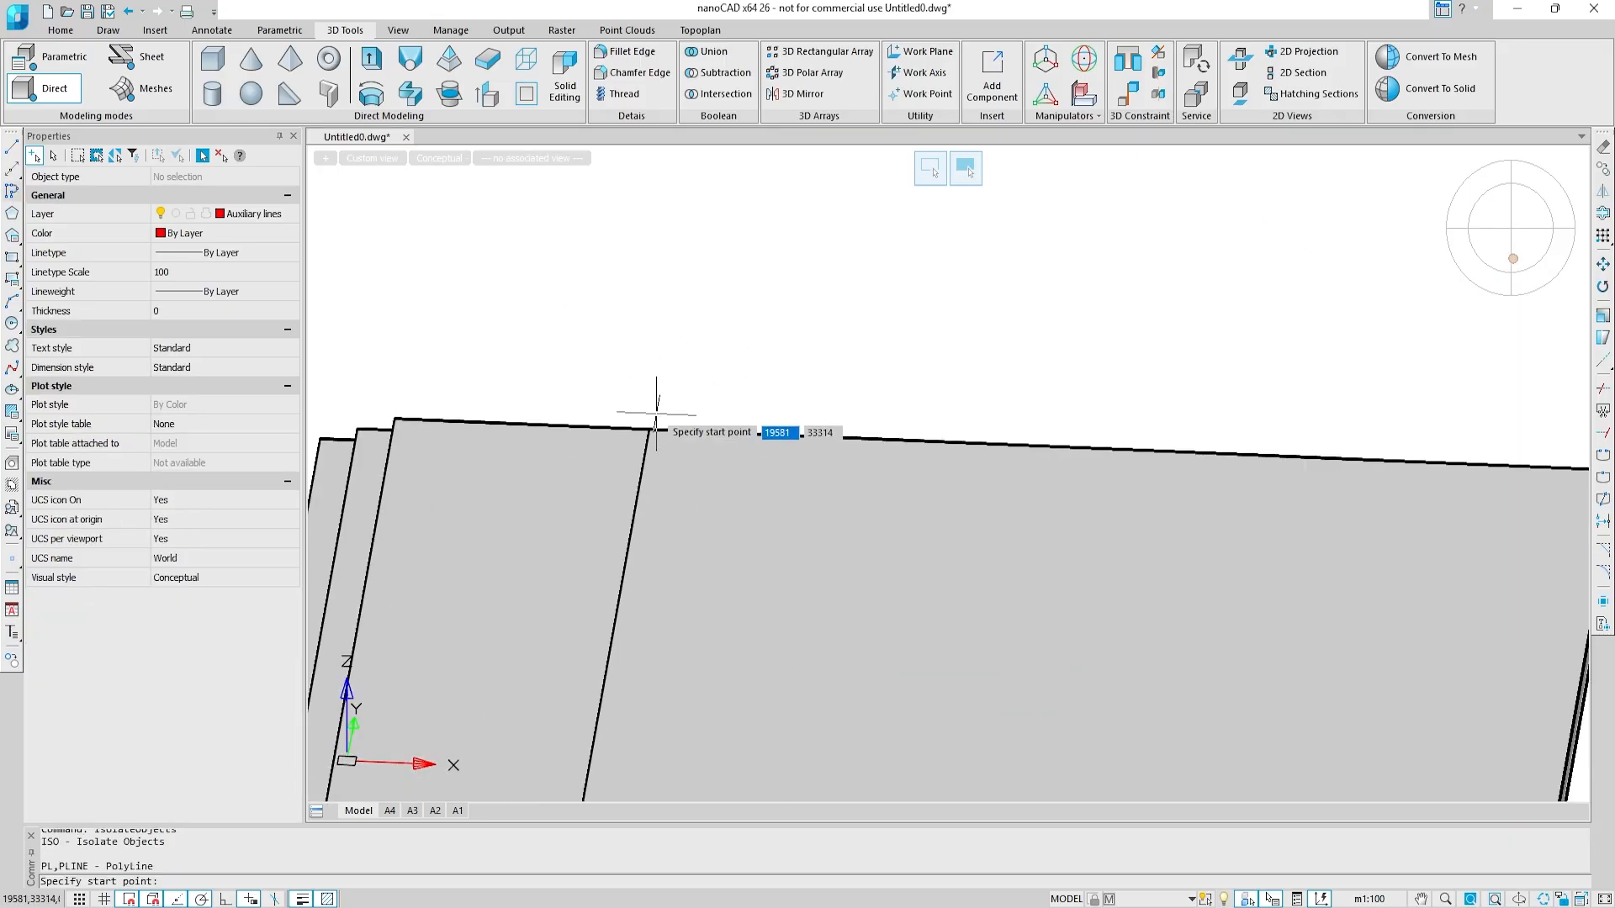
click(650, 429)
middle_drag(1167, 330, 597, 314)
click(1050, 457)
Step: Continue the polyline along the slab's long side edge to the start of the small side stairs and finish it
scroll(1052, 459, down, 3)
middle_drag(1009, 741, 1080, 429)
middle_drag(1072, 559, 1100, 307)
scroll(1072, 394, up, 6)
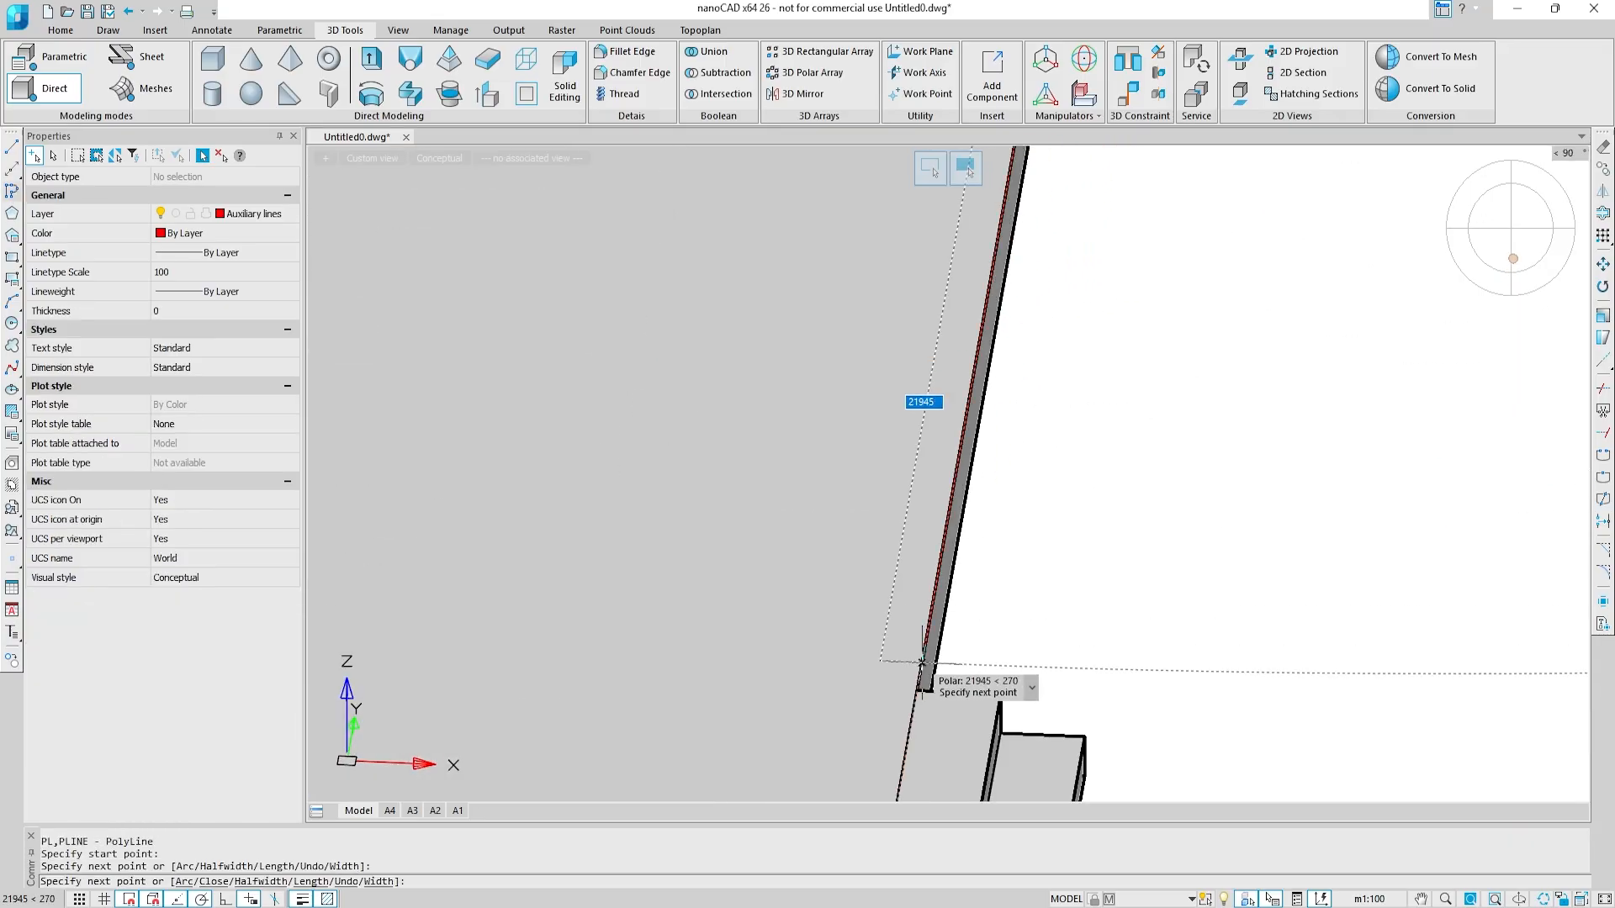
click(924, 686)
key(Escape)
Step: Draw a polyline from the near end of the small side stairs through the slab's corner and recess to the projecting arm's end
middle_drag(1023, 625, 1166, 169)
key(Return)
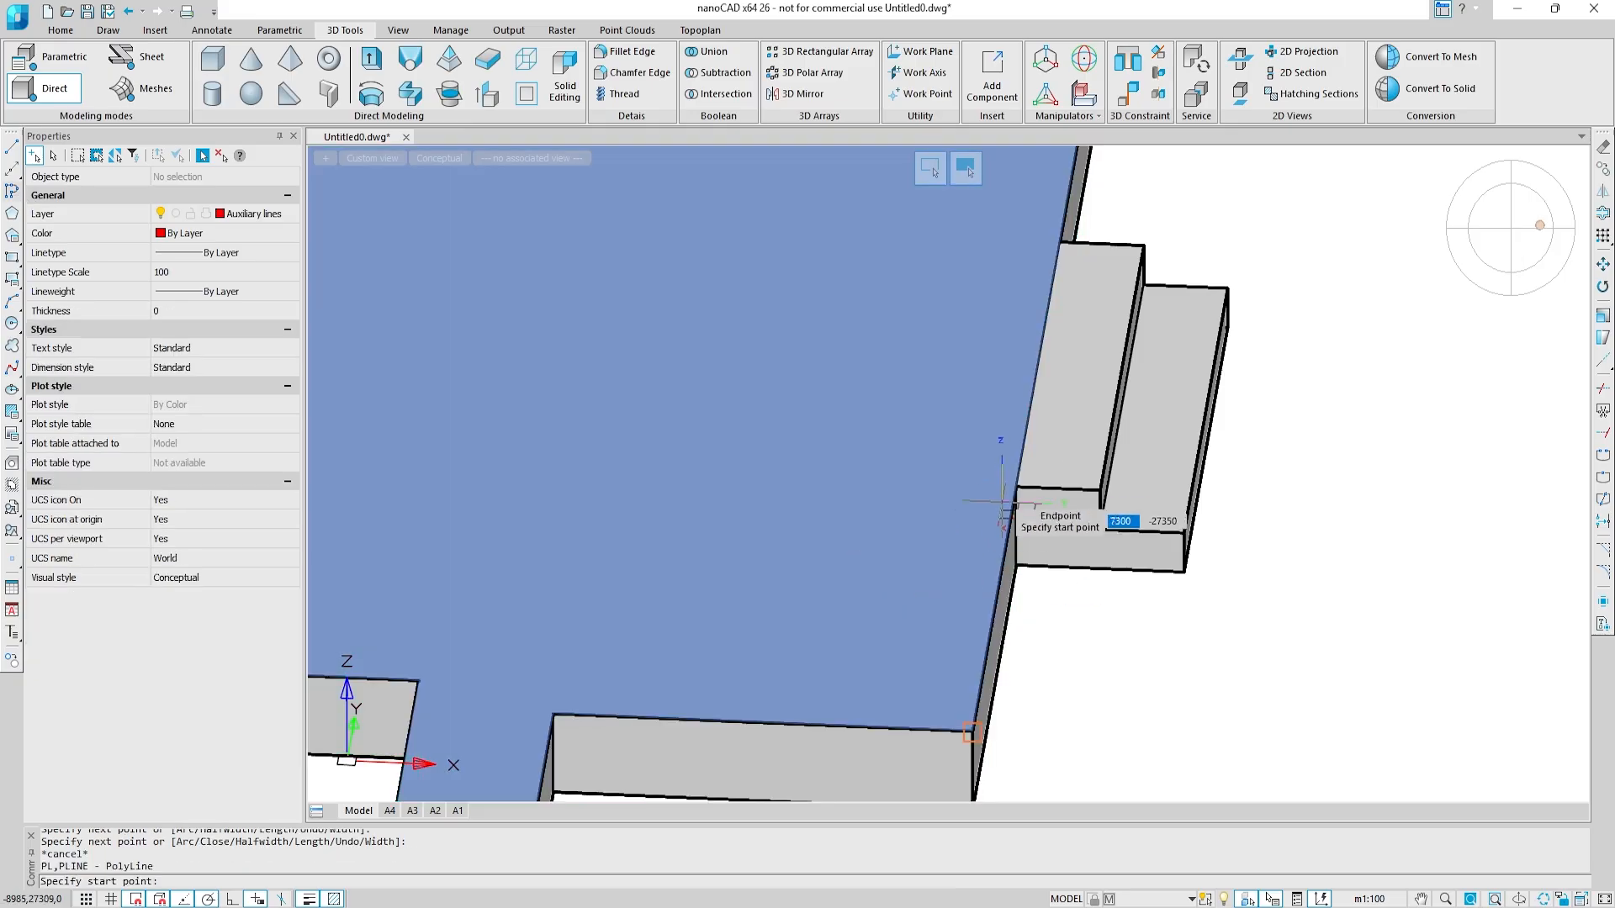
click(1014, 492)
click(969, 730)
middle_drag(526, 707, 823, 360)
click(847, 364)
middle_drag(812, 532, 887, 280)
scroll(883, 294, down, 2)
middle_drag(802, 724, 939, 406)
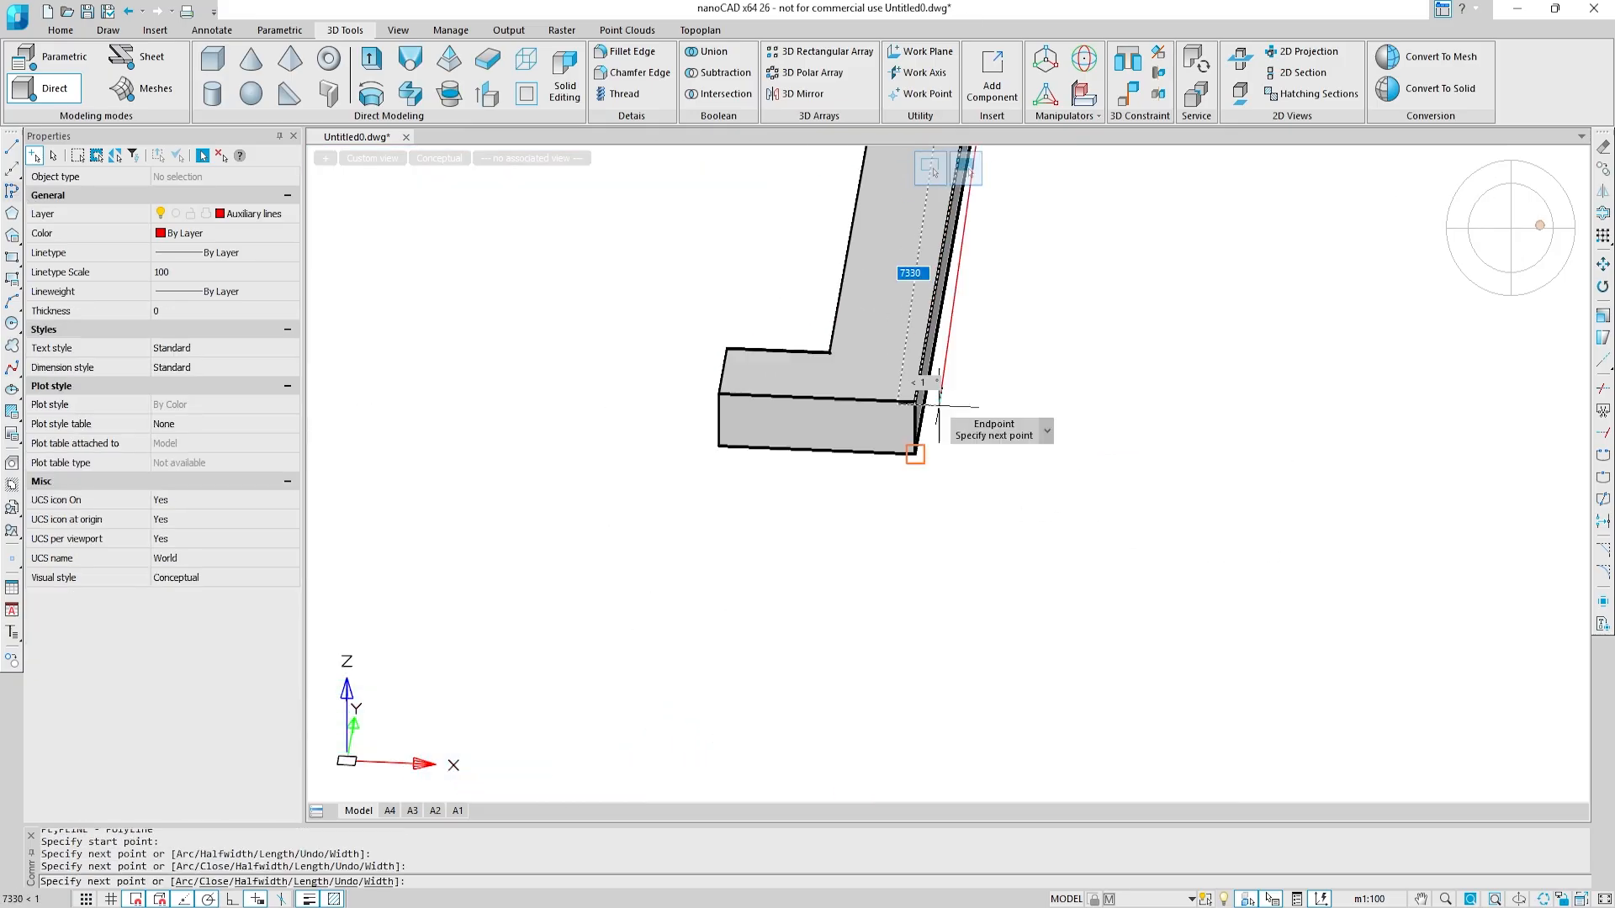
click(917, 402)
key(Escape)
Step: Draw a polyline around the end of the arm beside the main stairs, from its outer corner to above the lowest step
middle_drag(446, 398, 1224, 399)
middle_drag(496, 378, 1065, 394)
key(Return)
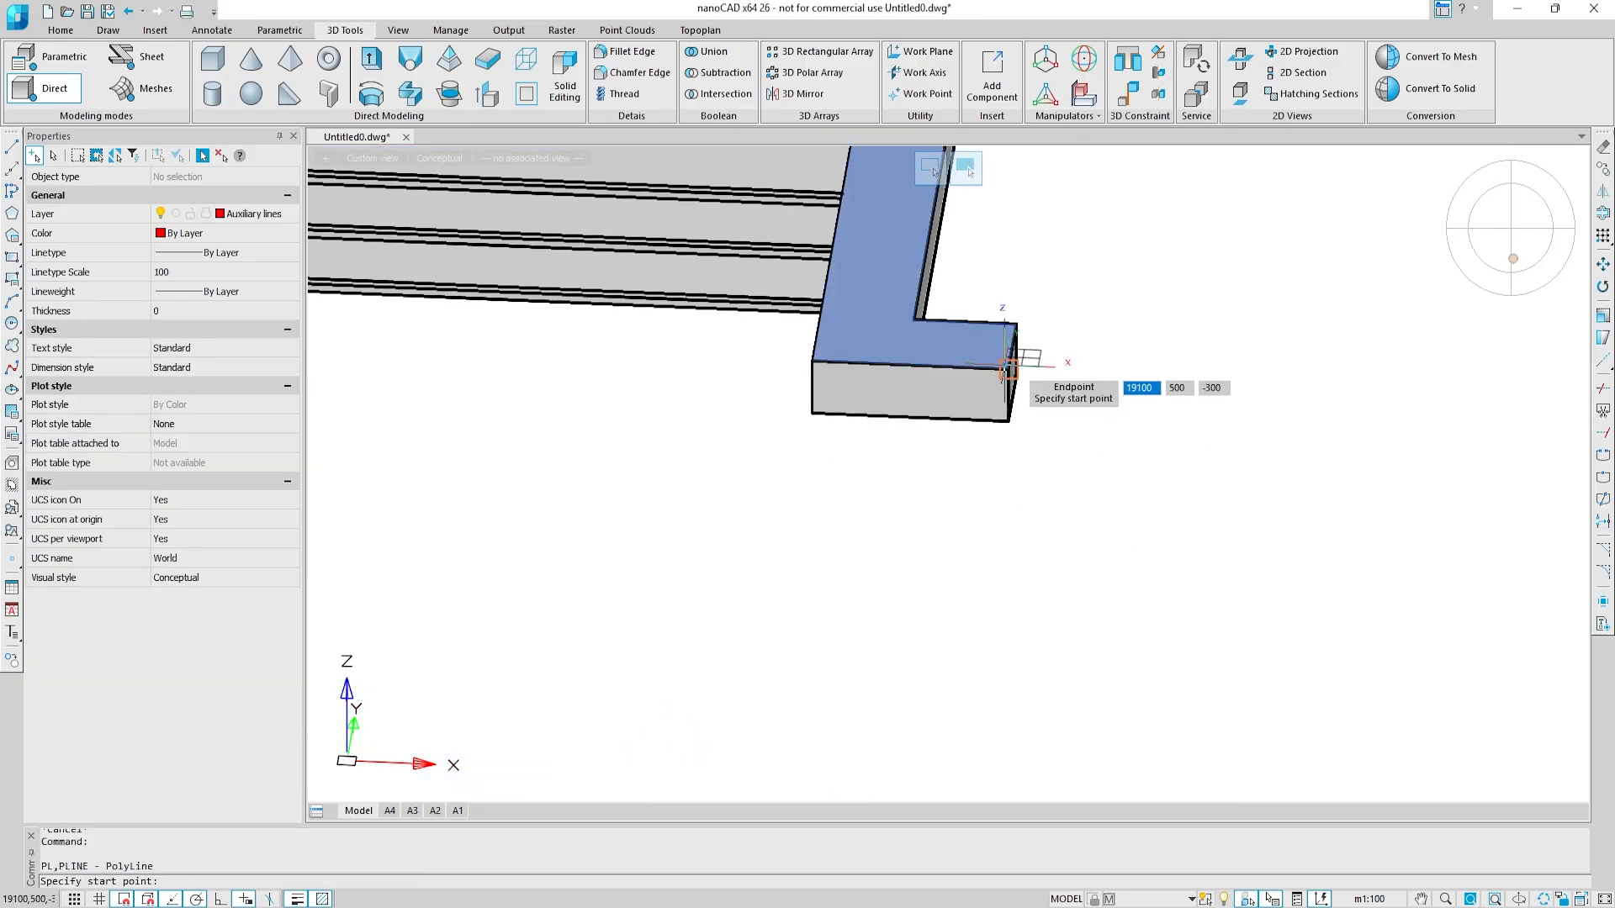
click(1008, 369)
click(822, 361)
scroll(740, 332, up, 5)
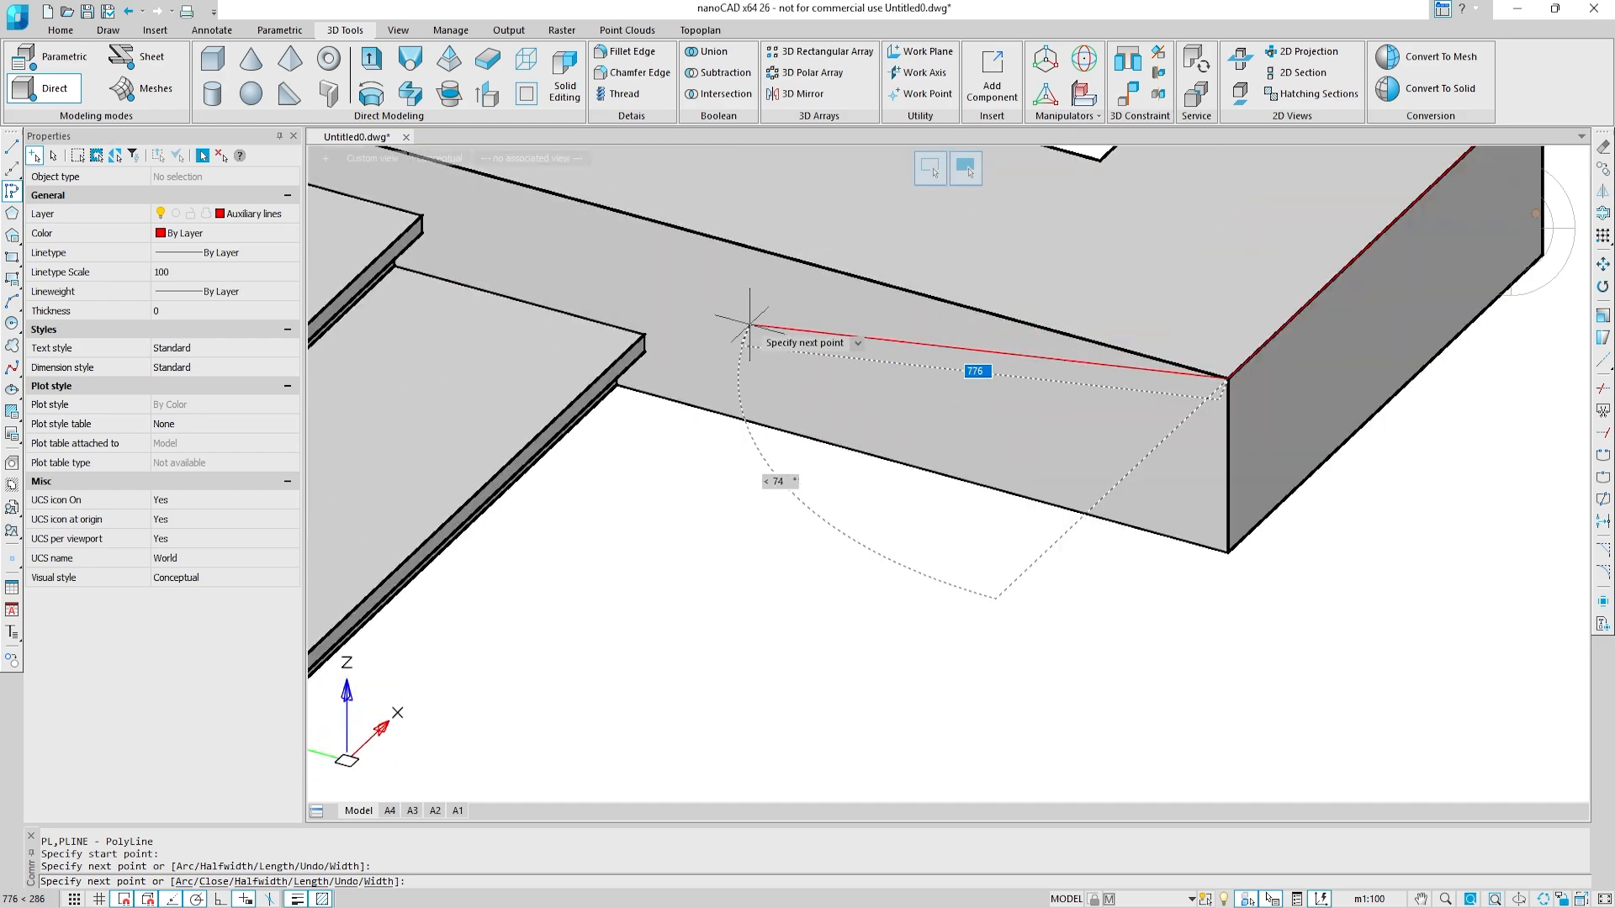
click(938, 390)
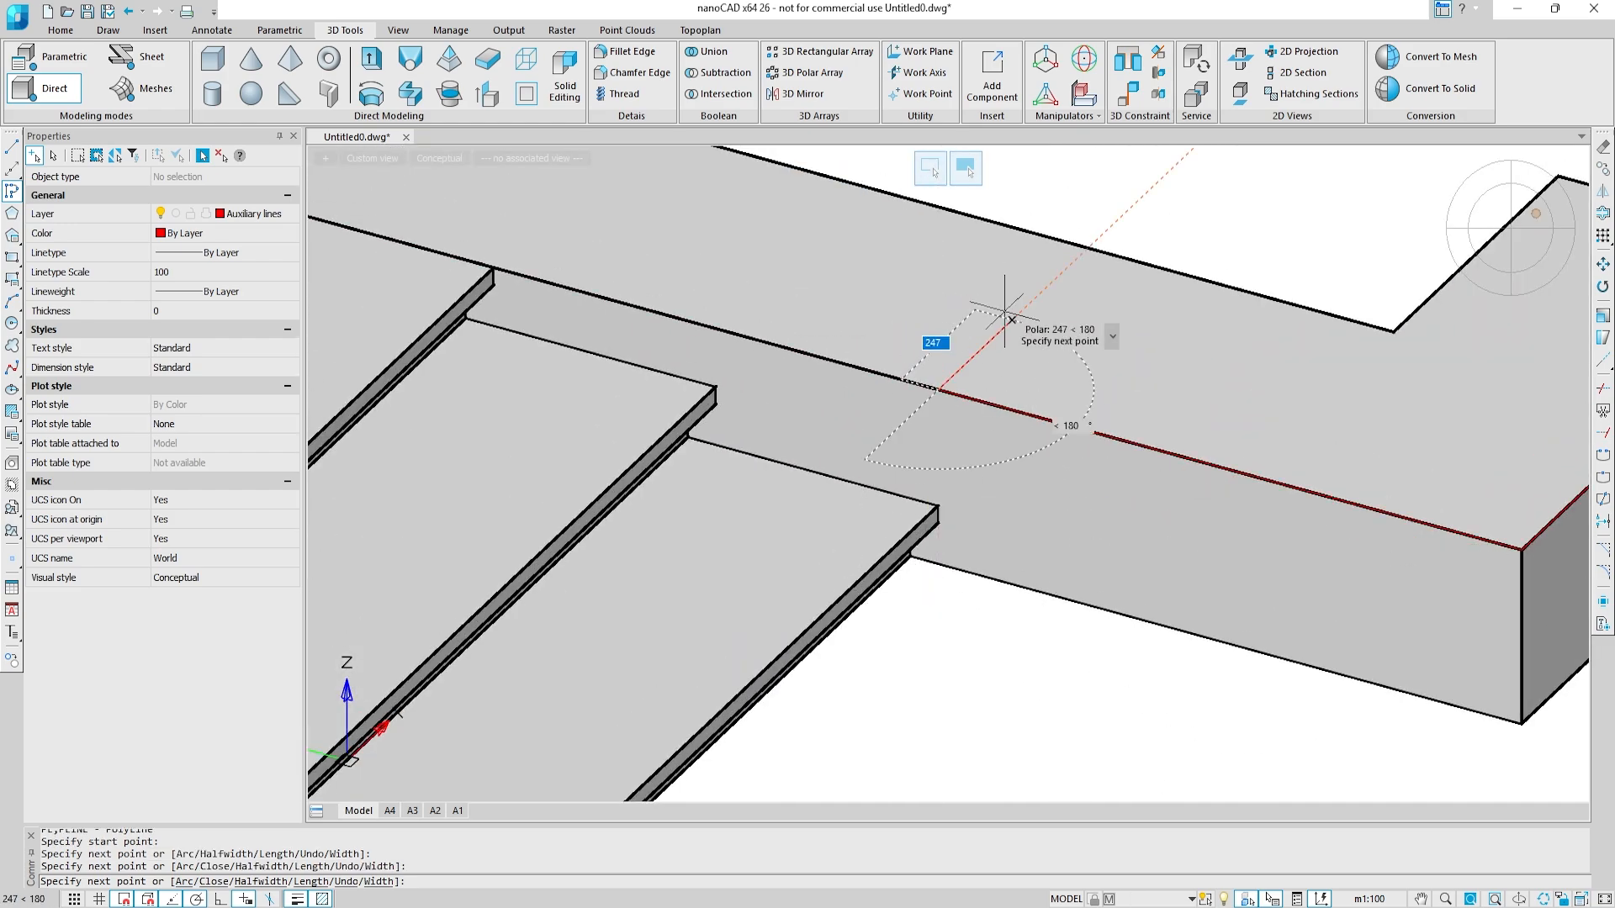
right_click(1013, 317)
click(1043, 347)
Step: Start a polyline above the lowest step at the main stairs' other end and run it along the slab edge to the outer corner
scroll(885, 437, down, 8)
scroll(567, 575, up, 3)
middle_drag(567, 575, 1083, 379)
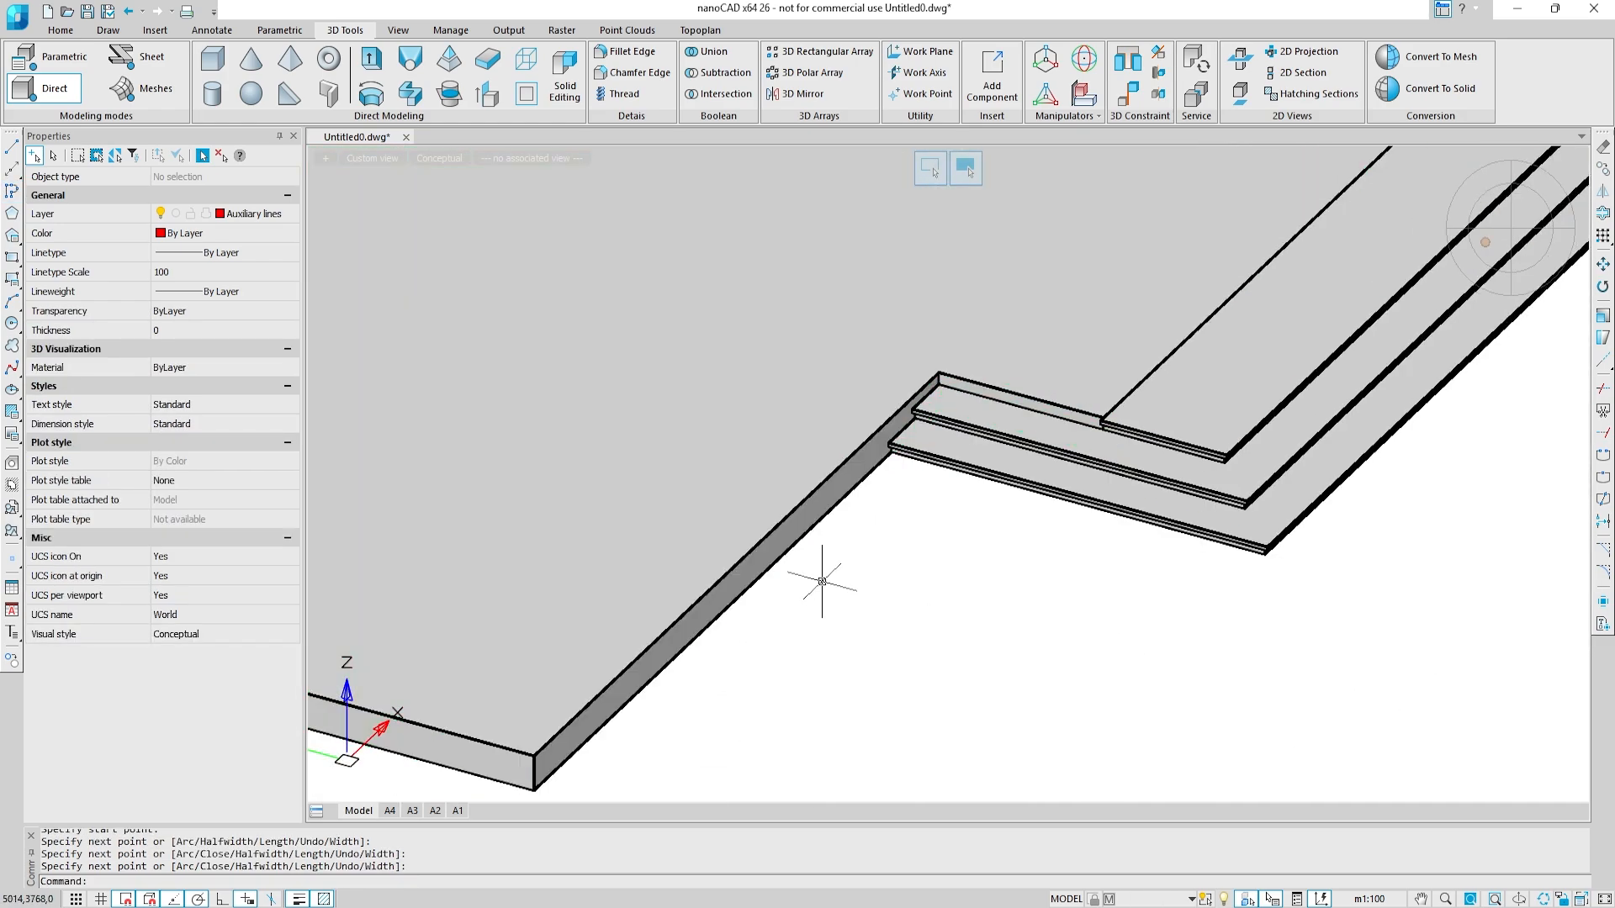
key(Return)
scroll(907, 439, up, 8)
click(799, 455)
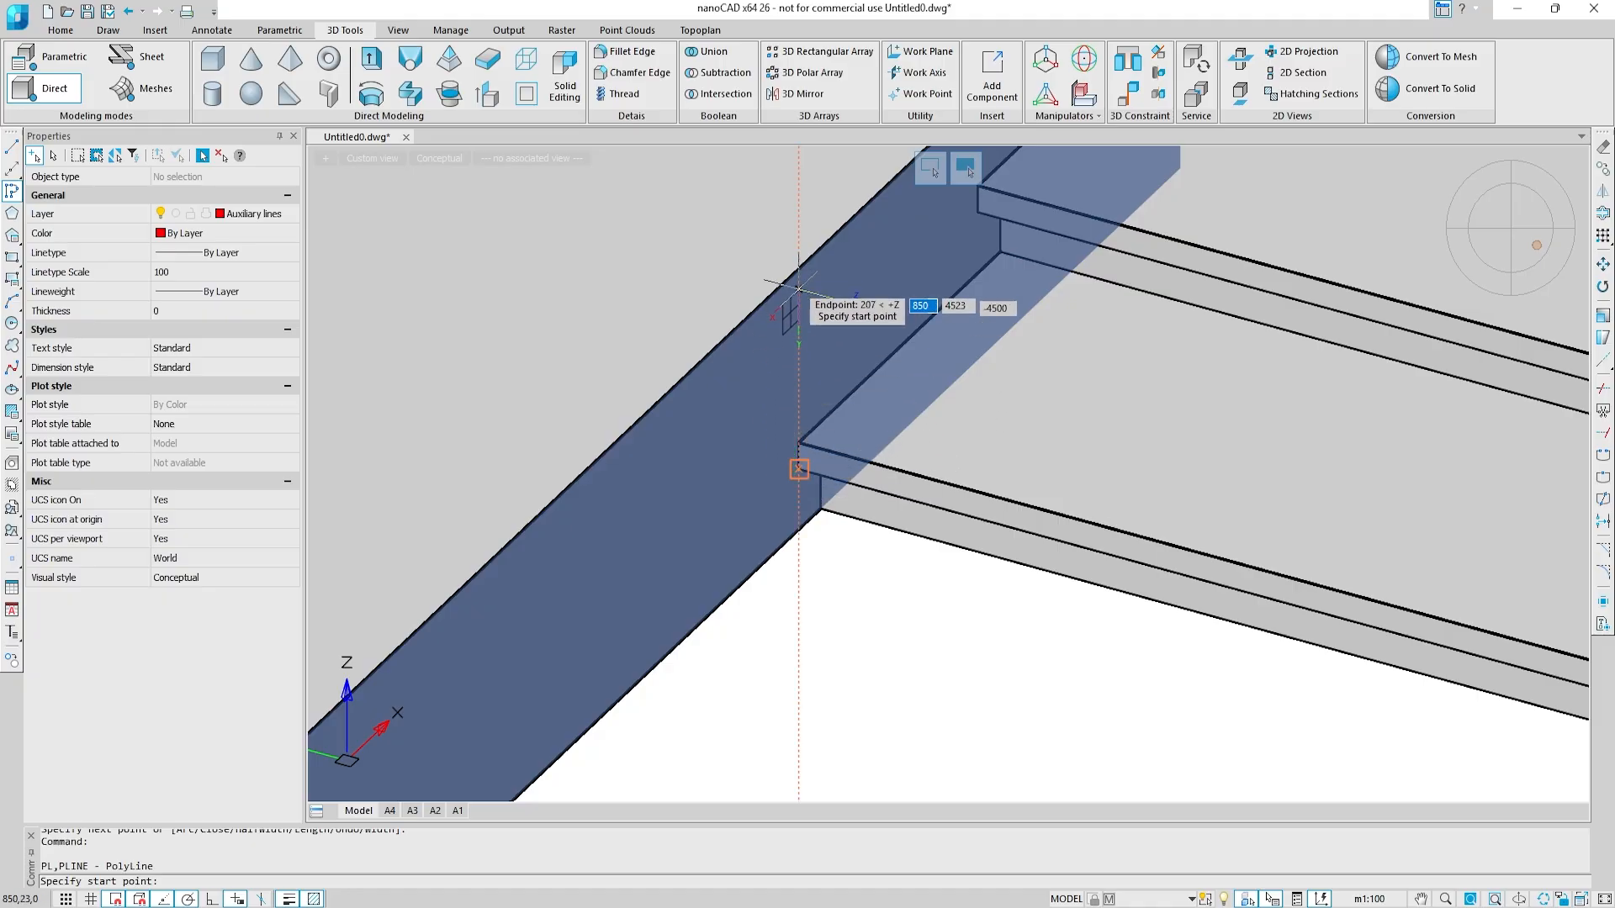
scroll(673, 480, down, 5)
scroll(944, 642, up, 5)
click(1104, 577)
scroll(762, 446, down, 5)
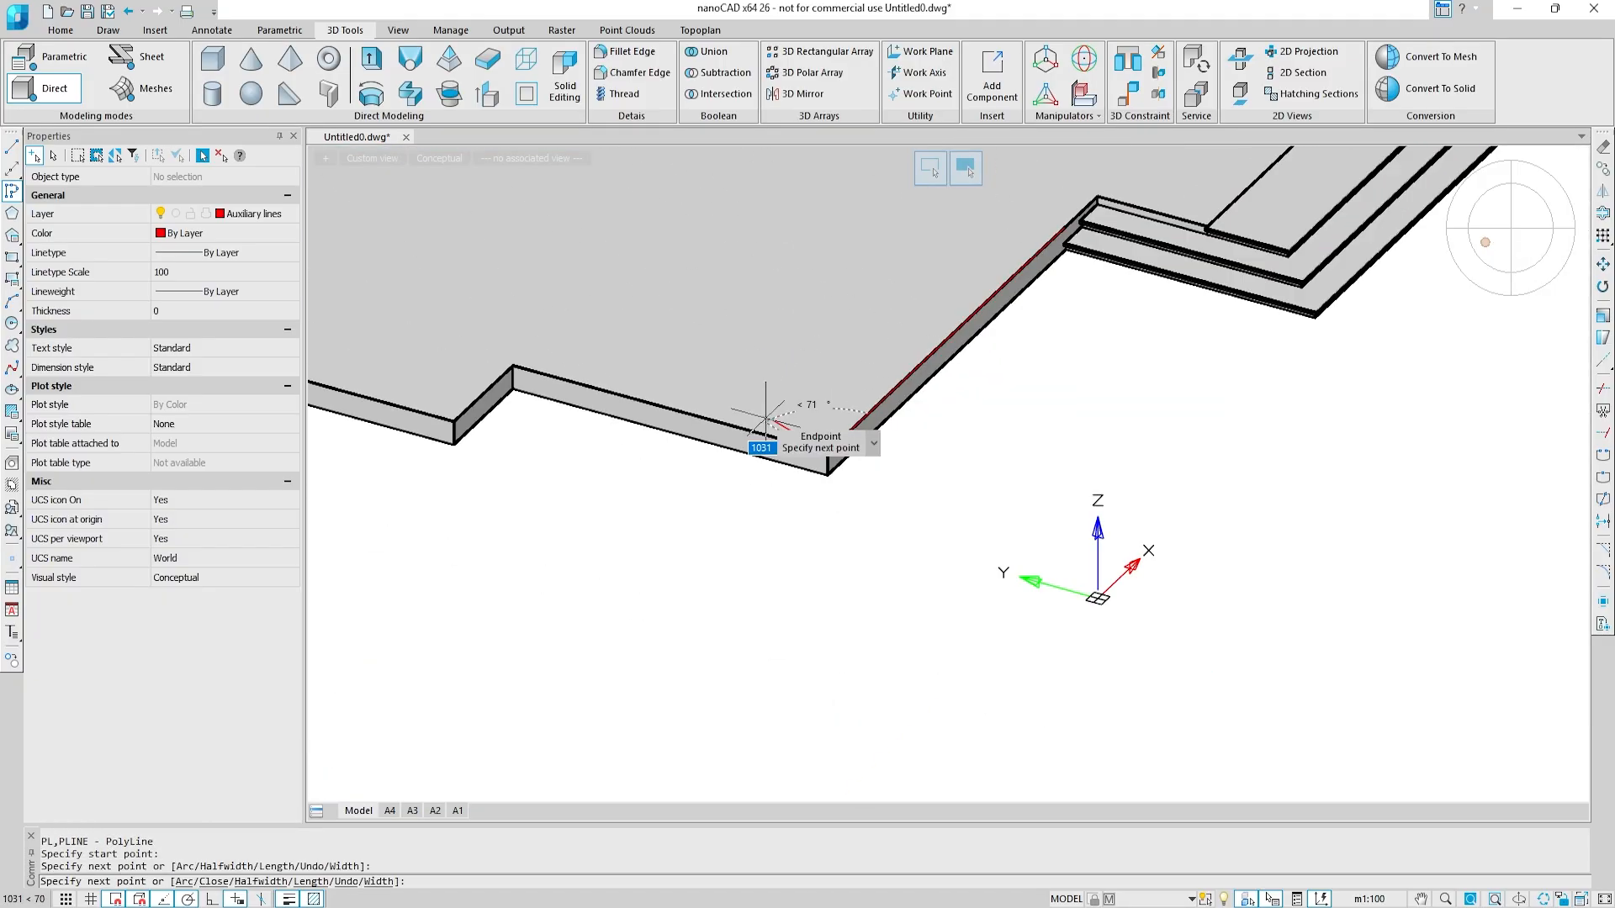
Step: Continue the polyline through the slab's front jog and next corner to above the terrace stairs' lowest step, and finish it
scroll(912, 504, up, 5)
click(406, 439)
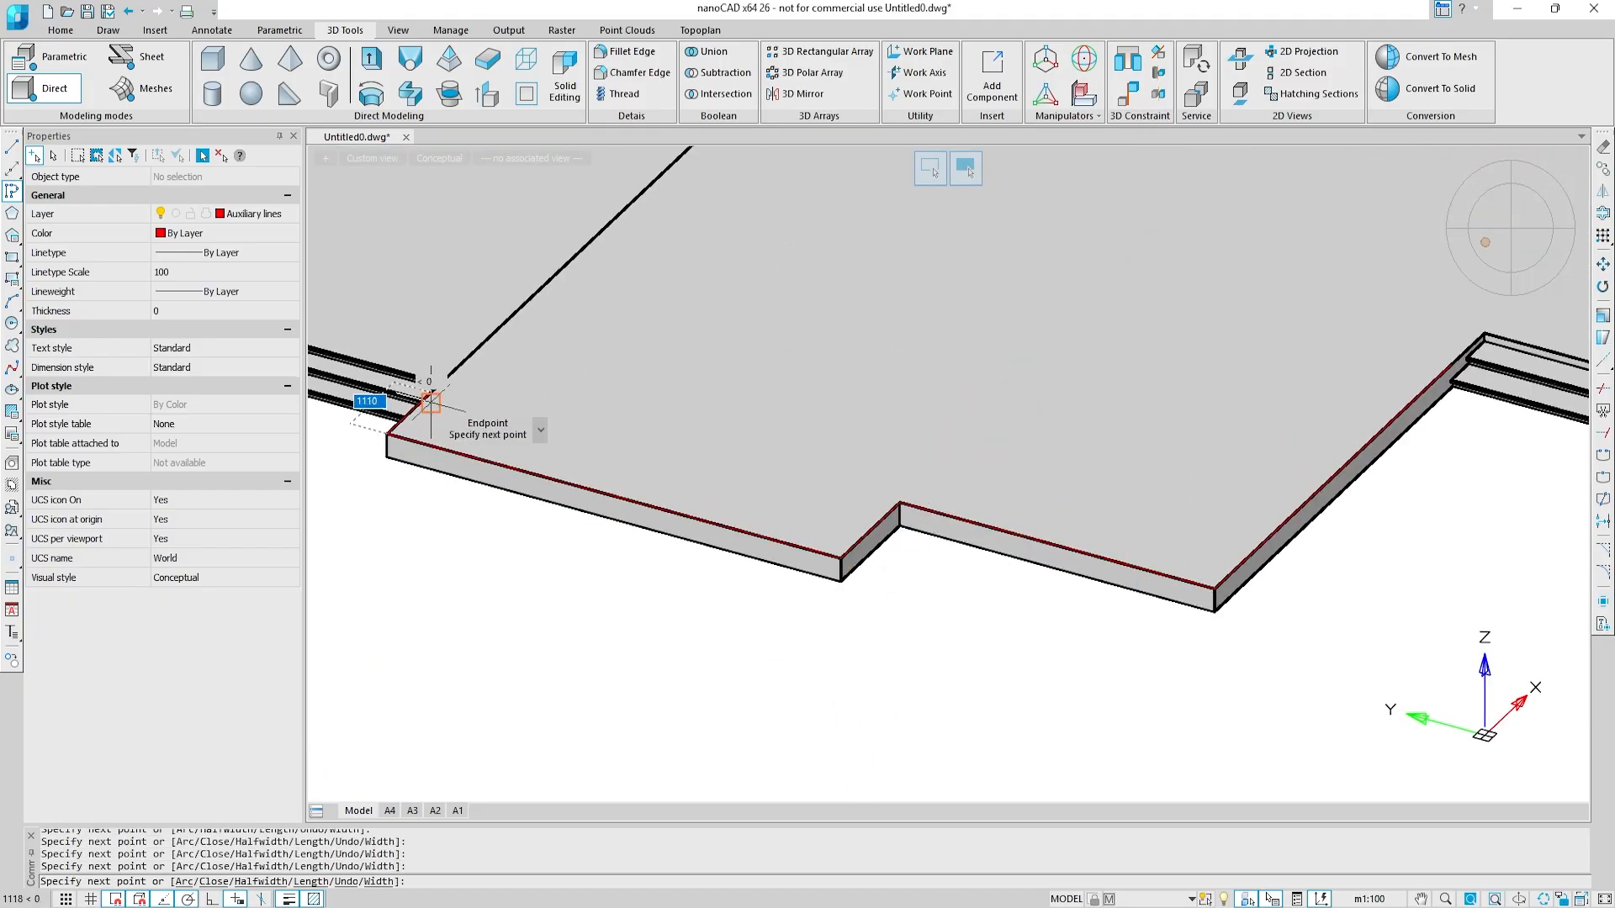
scroll(454, 404, up, 5)
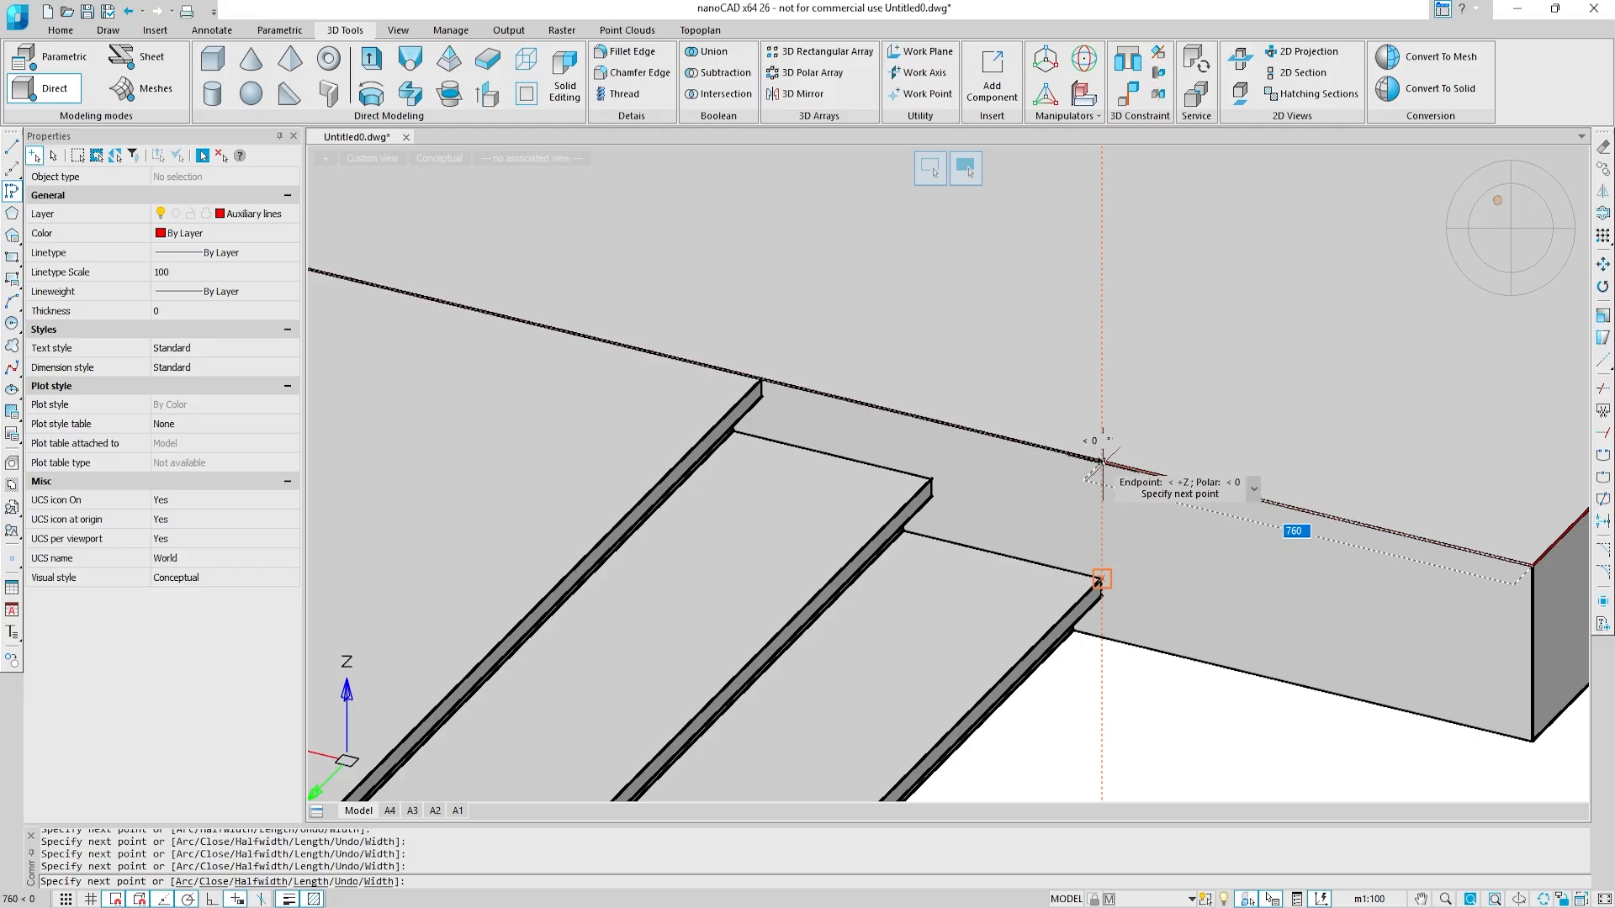
click(1102, 579)
scroll(1159, 702, down, 5)
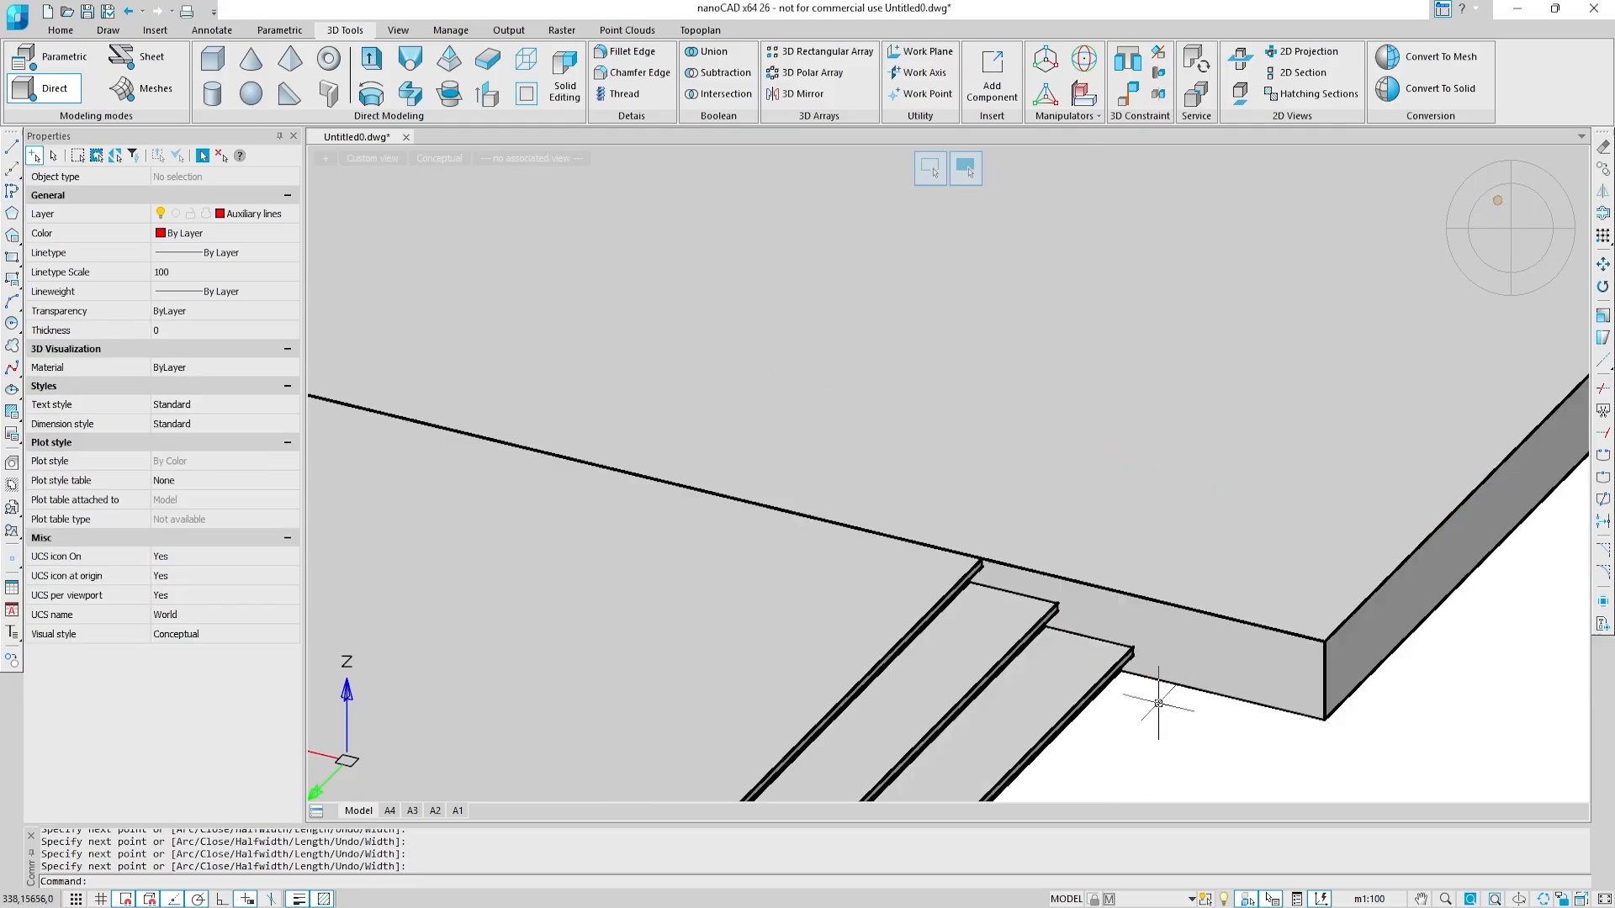
Step: Offset the auxiliary polyline on the slab's rear edge outward by 25
scroll(1158, 703, up, 5)
middle_drag(538, 729, 1403, 490)
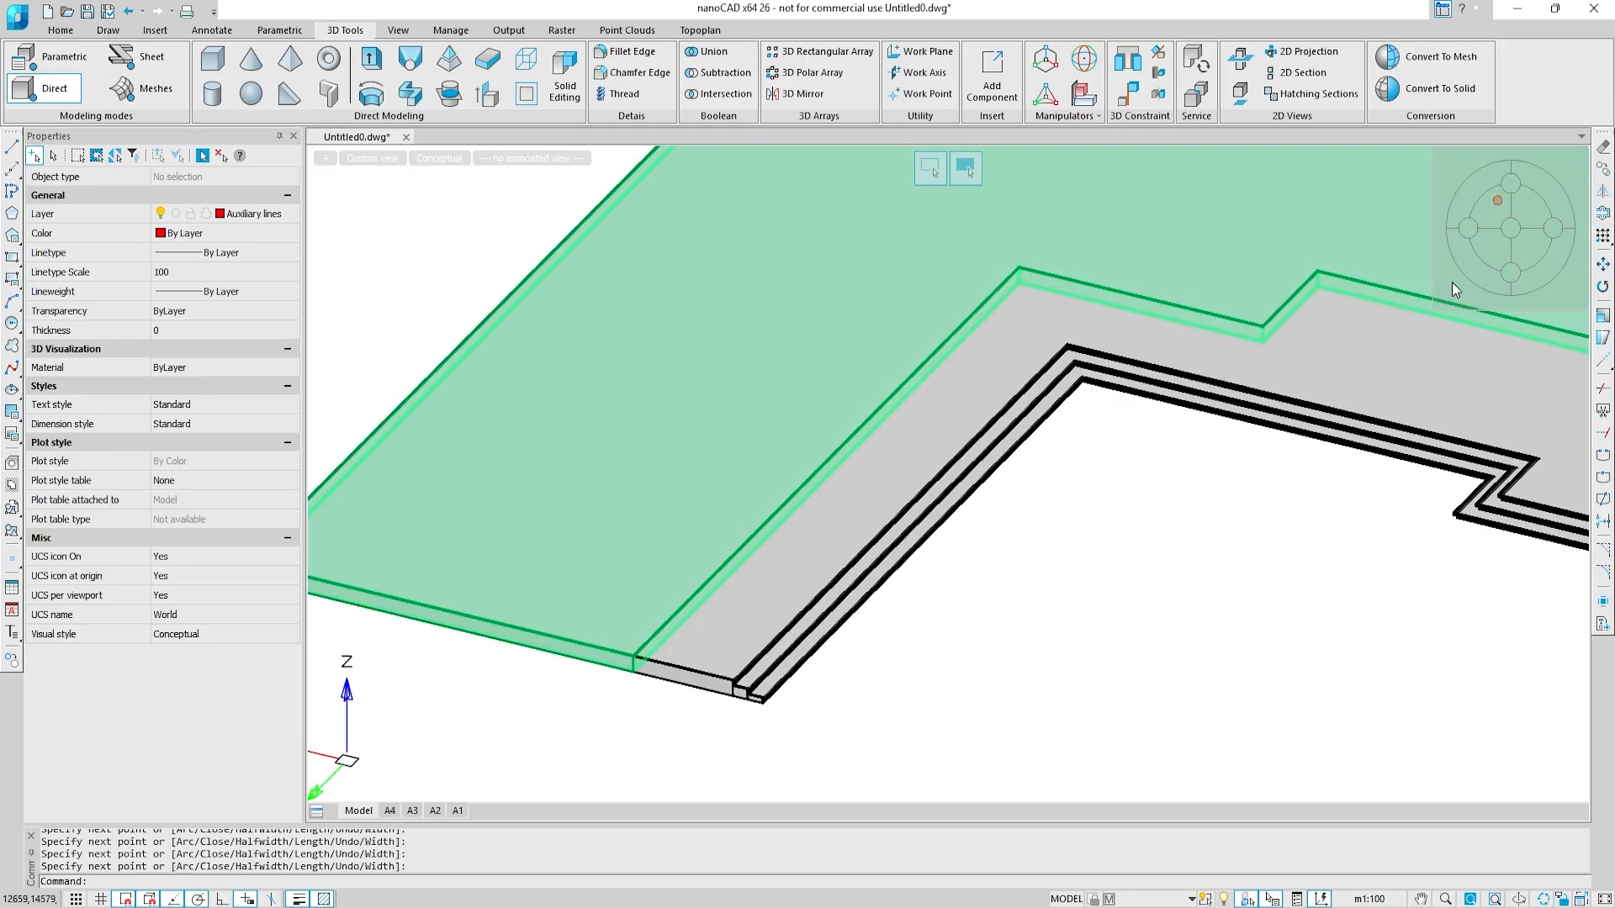
text(o)
key(Return)
text(25)
key(Return)
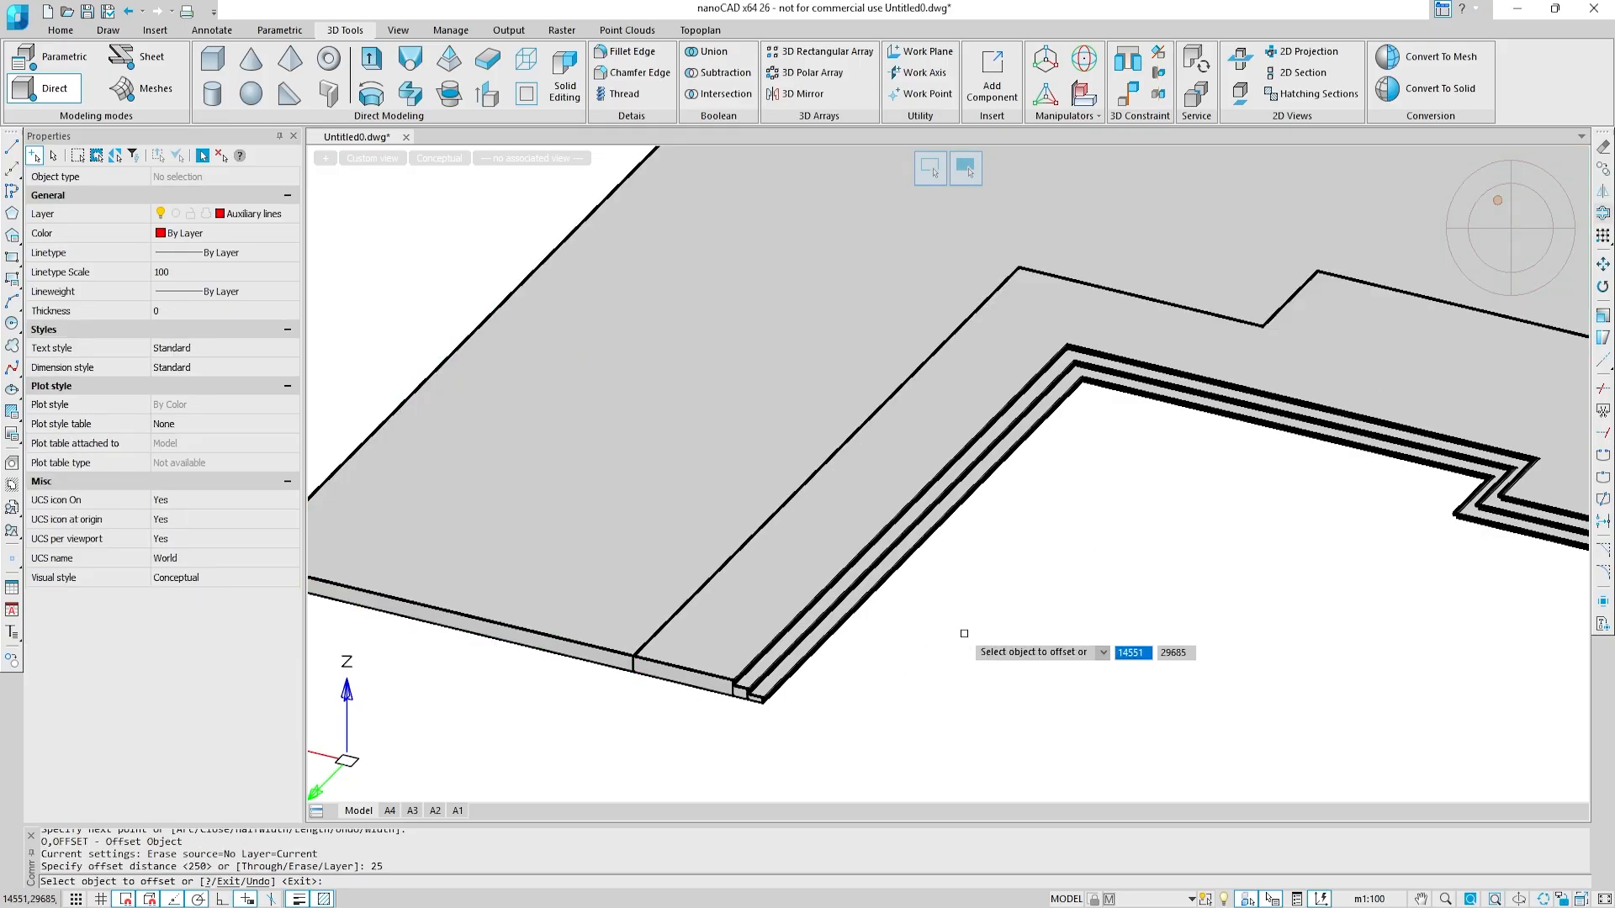
scroll(634, 689, up, 4)
click(901, 660)
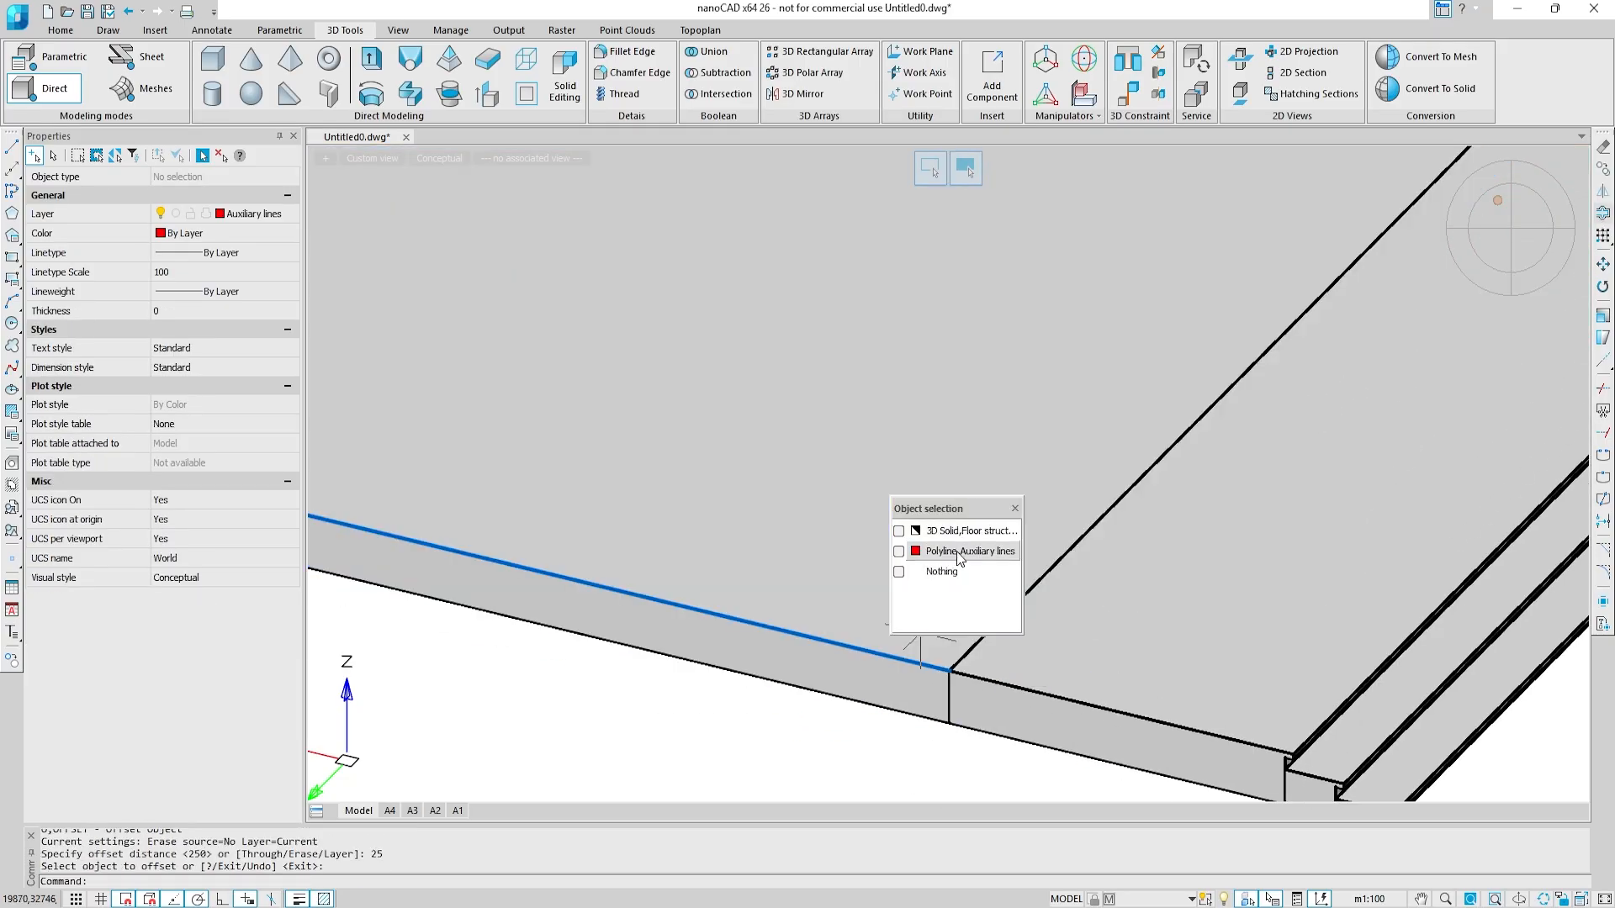
click(956, 551)
click(840, 746)
Step: Offset the polyline between the small side stairs and the projecting arm outward by 25
scroll(937, 373, down, 3)
scroll(1043, 424, down, 3)
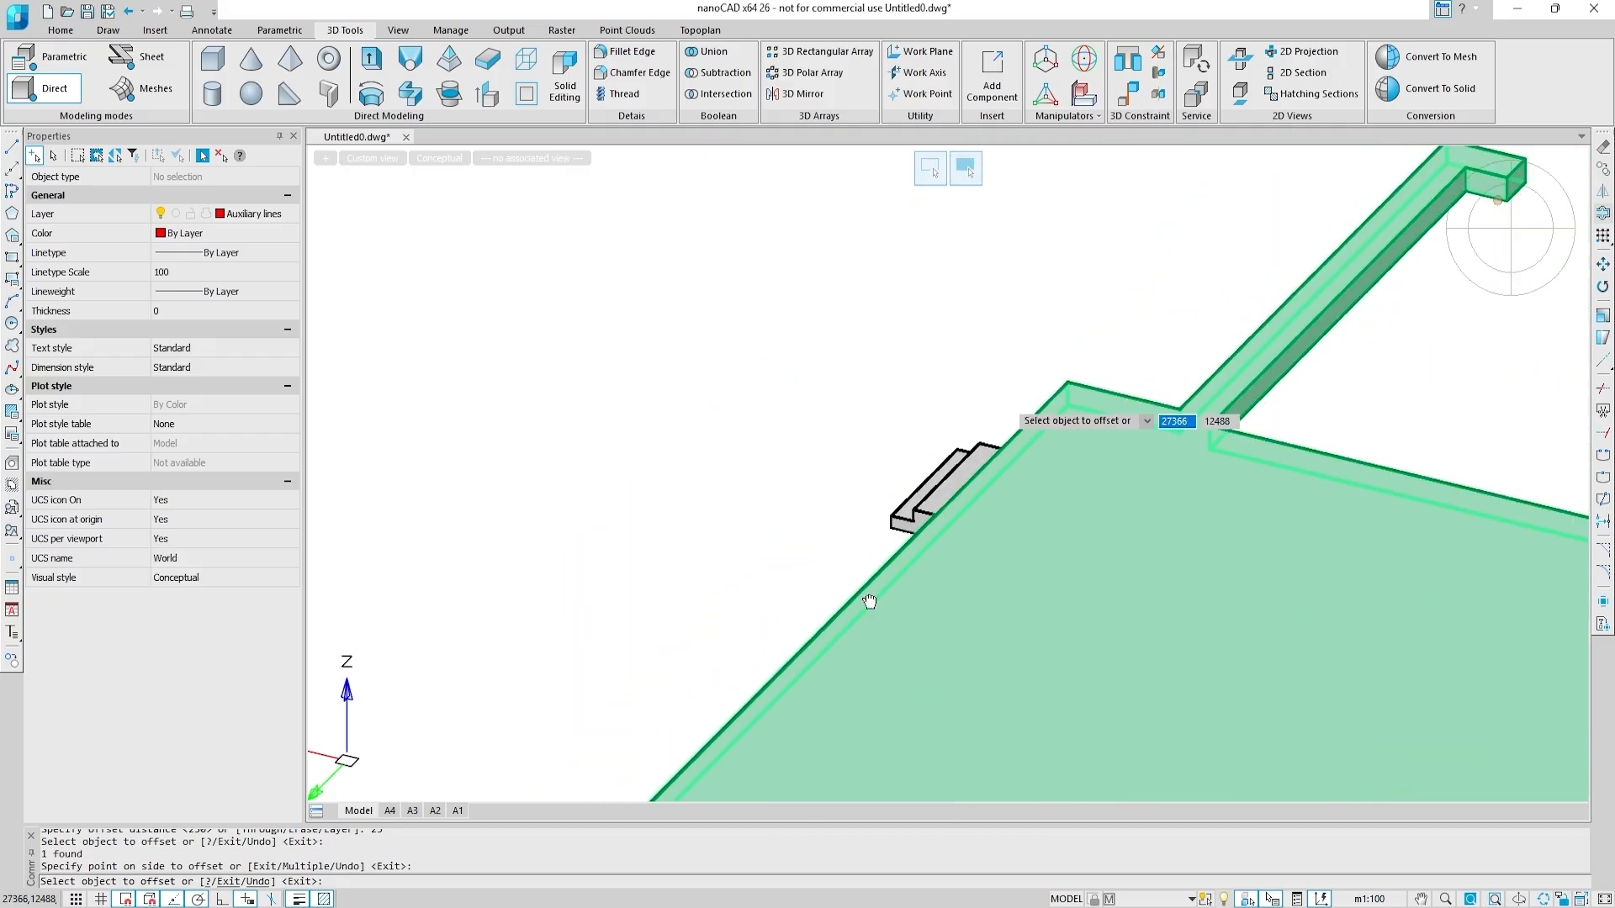
click(1041, 457)
click(979, 552)
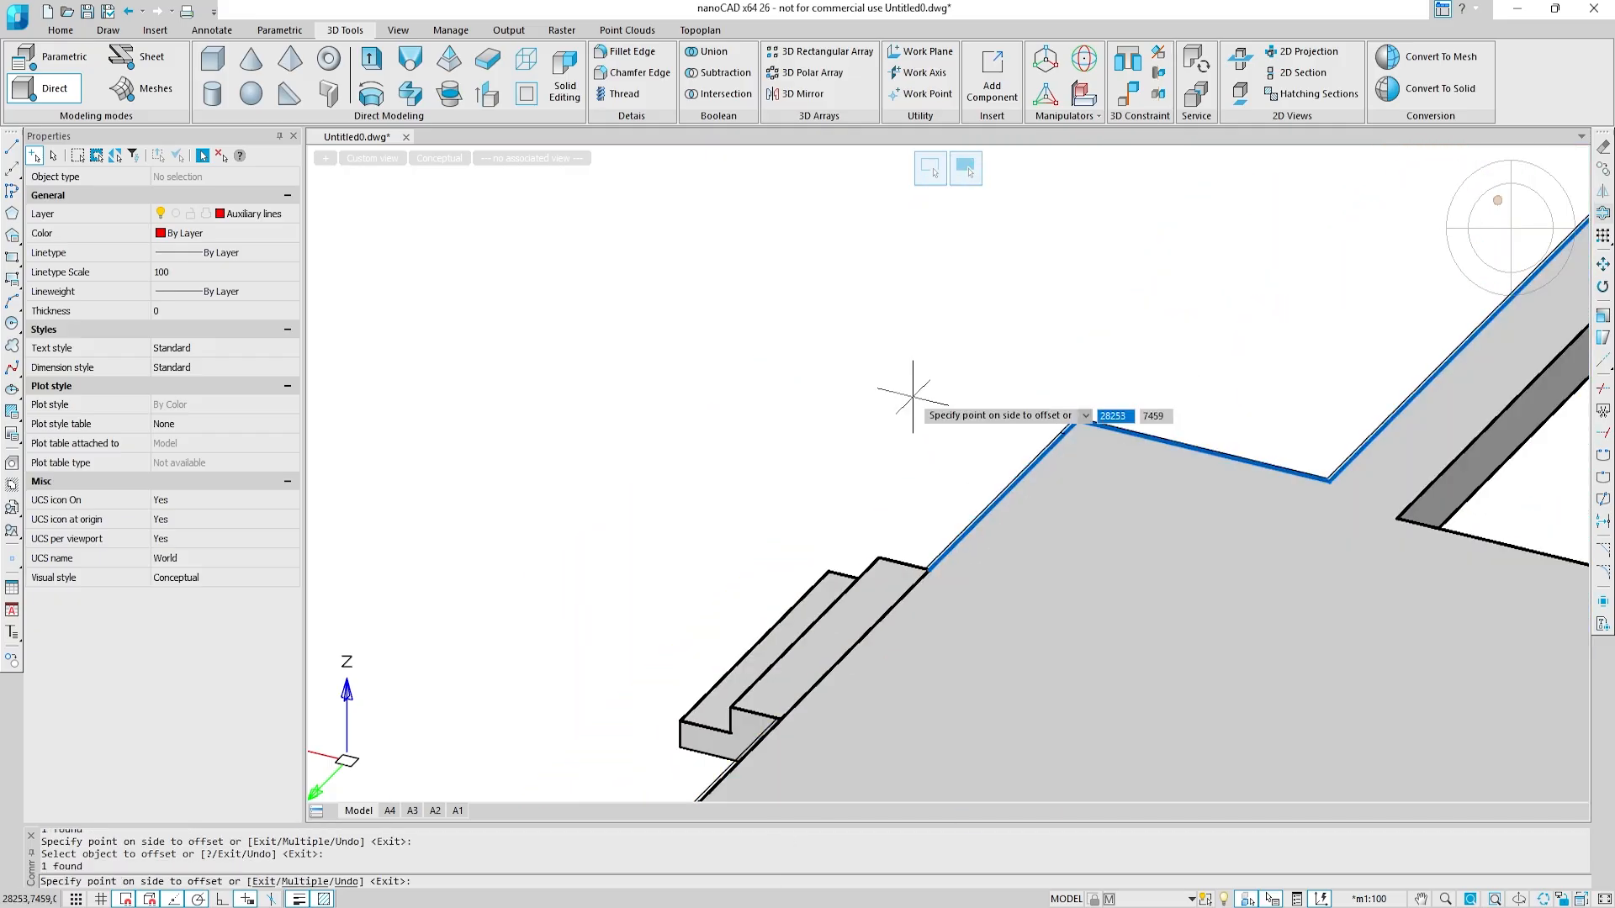
click(912, 395)
Step: Offset the polyline around the end of the arm beside the main stairs outward by 25
middle_drag(1154, 379, 511, 562)
middle_drag(1336, 441, 139, 606)
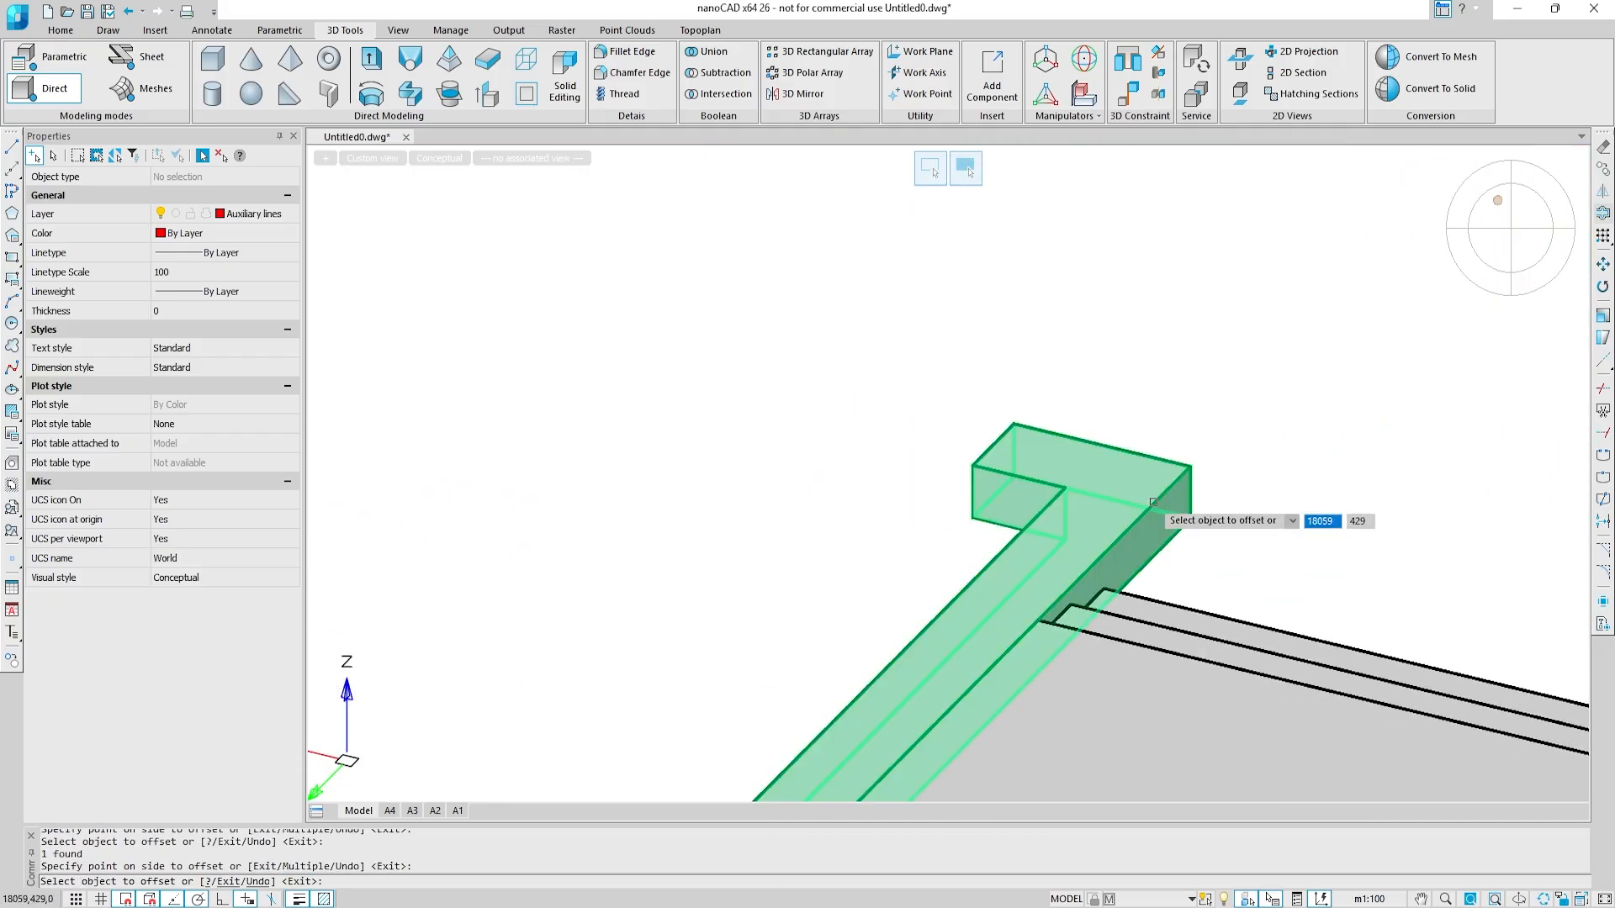
click(1151, 503)
click(979, 533)
click(1301, 525)
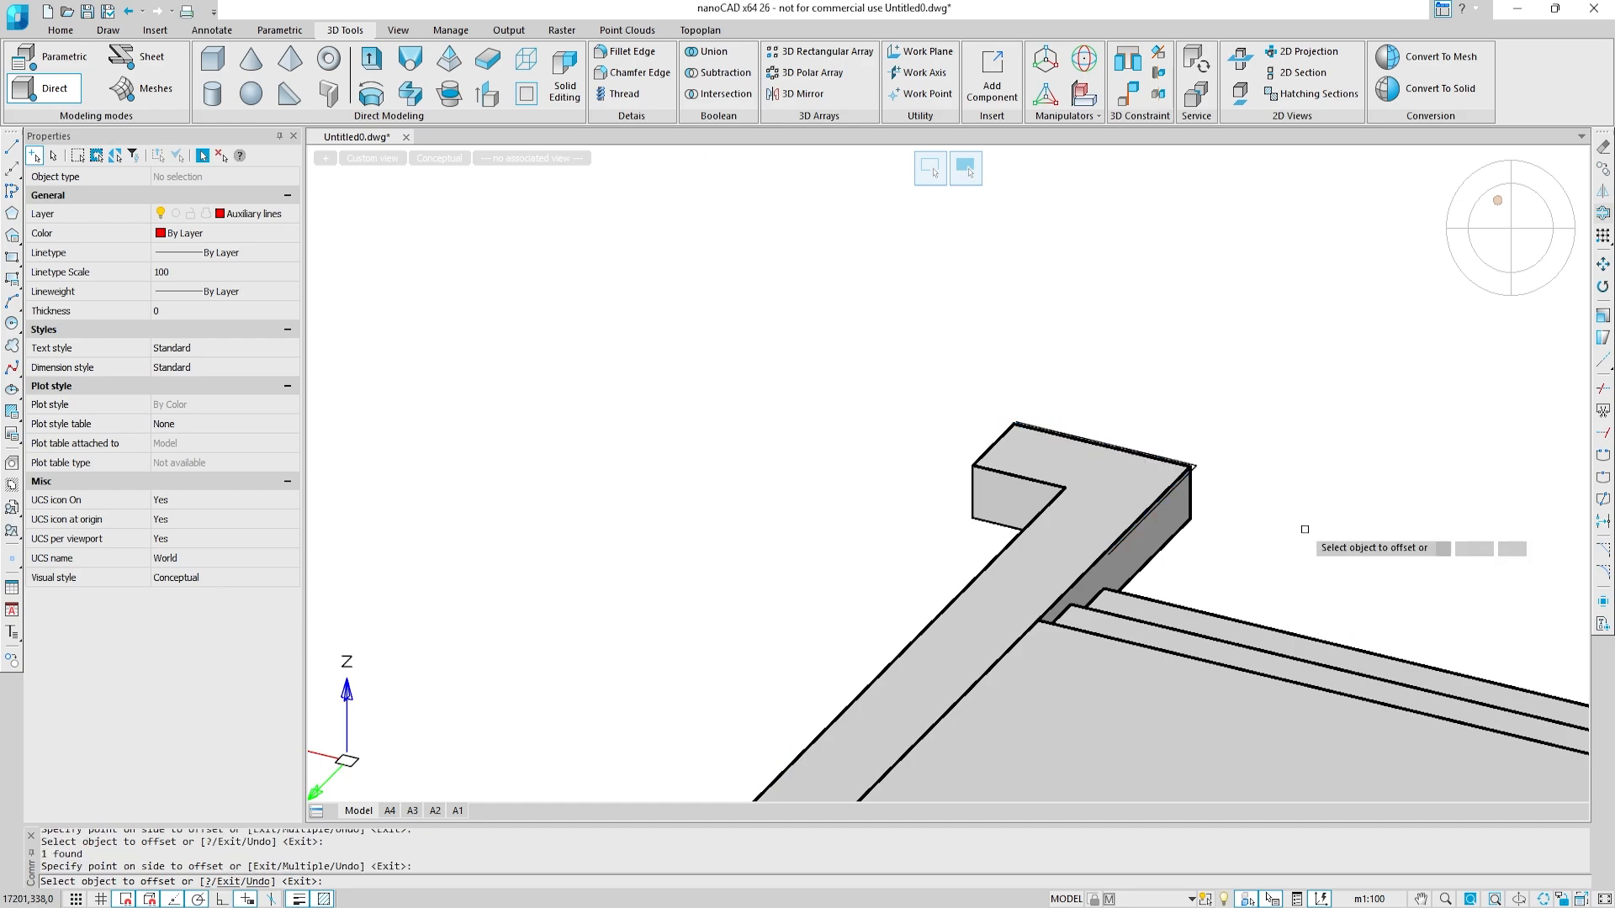
Step: Offset the front edge polyline between the main and terrace stairs outward by 25 and end the command
scroll(1305, 530, down, 6)
middle_drag(1304, 530, 768, 393)
scroll(1085, 559, up, 5)
click(1116, 511)
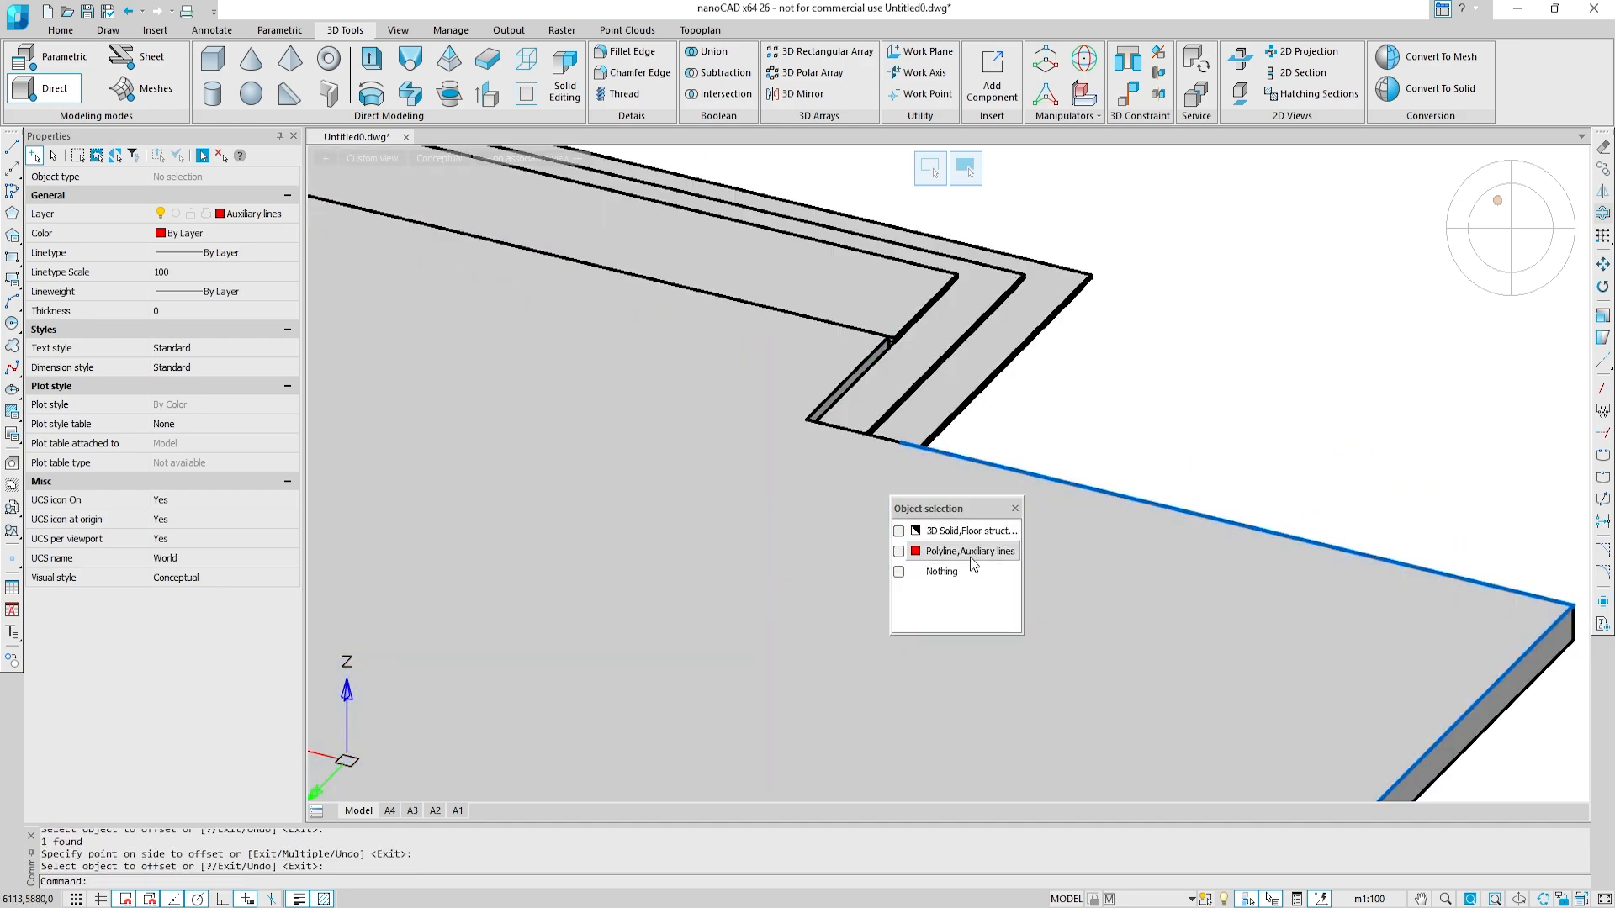
click(979, 551)
click(1229, 419)
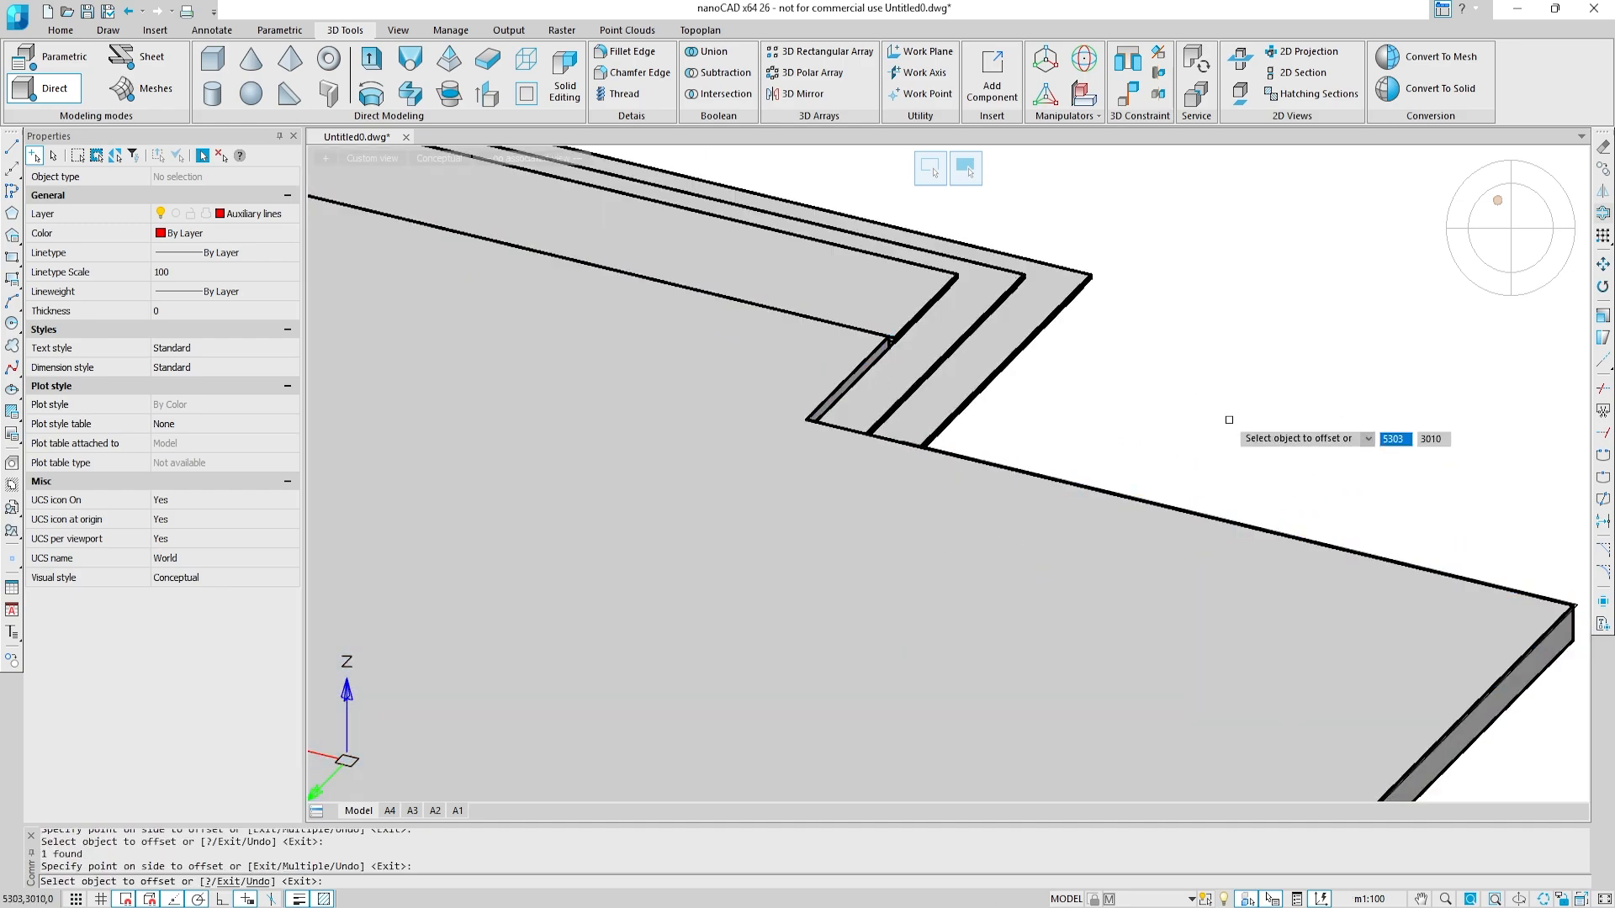
key(Escape)
Step: Connect the front edge polyline to its offset with short polylines at the terrace stairs' end and the main stairs' end
scroll(670, 435, down, 4)
middle_drag(832, 607, 893, 502)
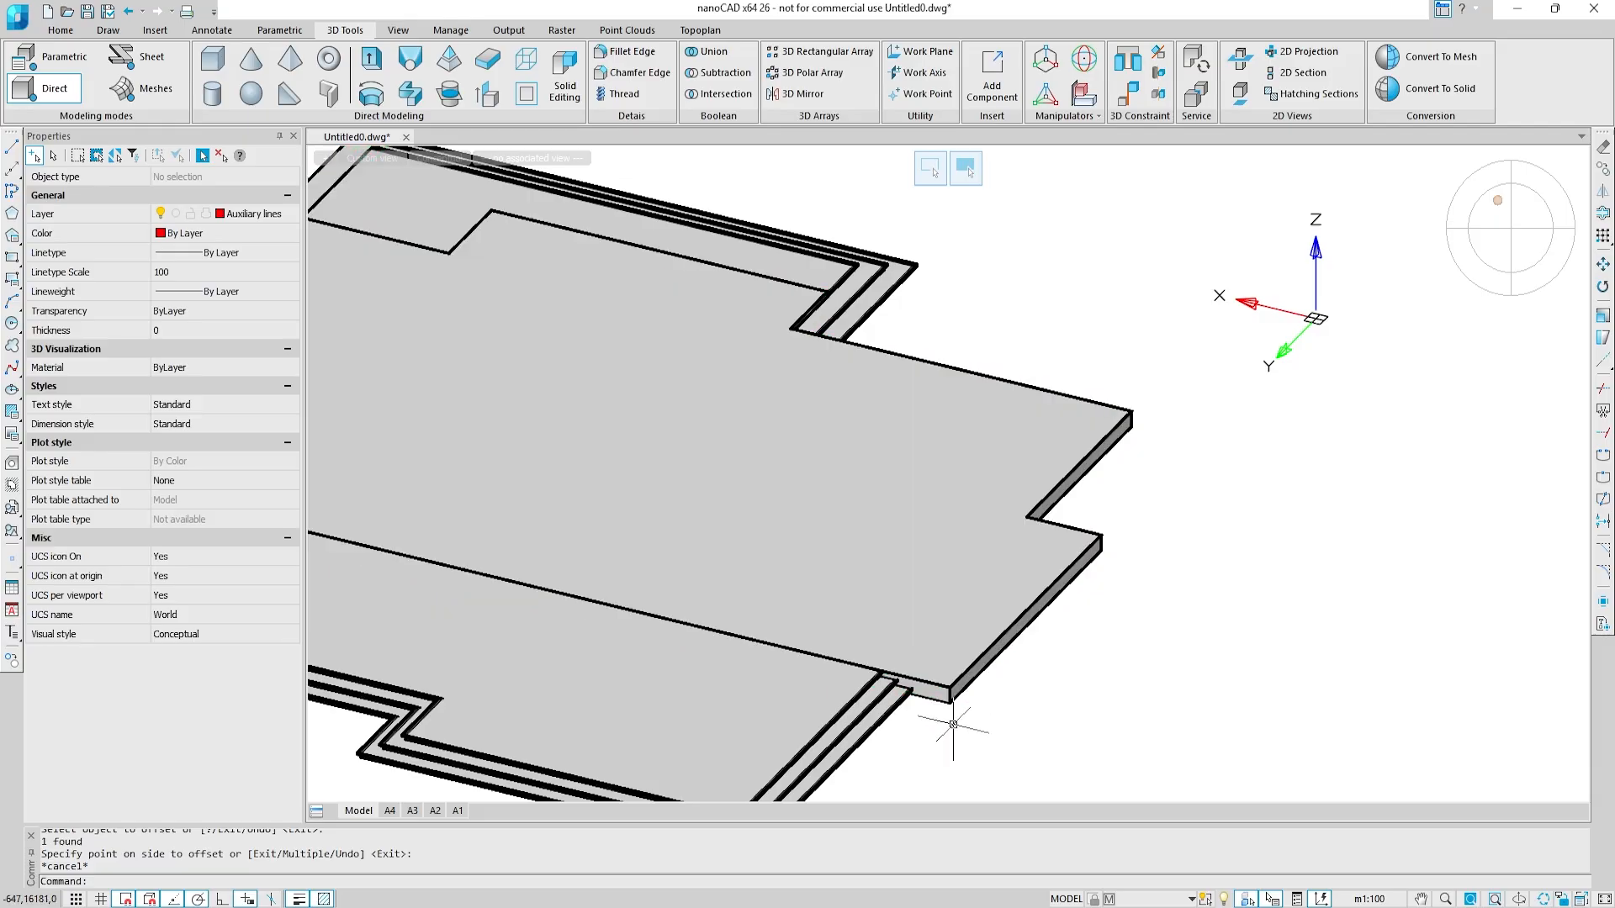
scroll(953, 724, up, 5)
text(pl)
key(Return)
scroll(984, 531, up, 4)
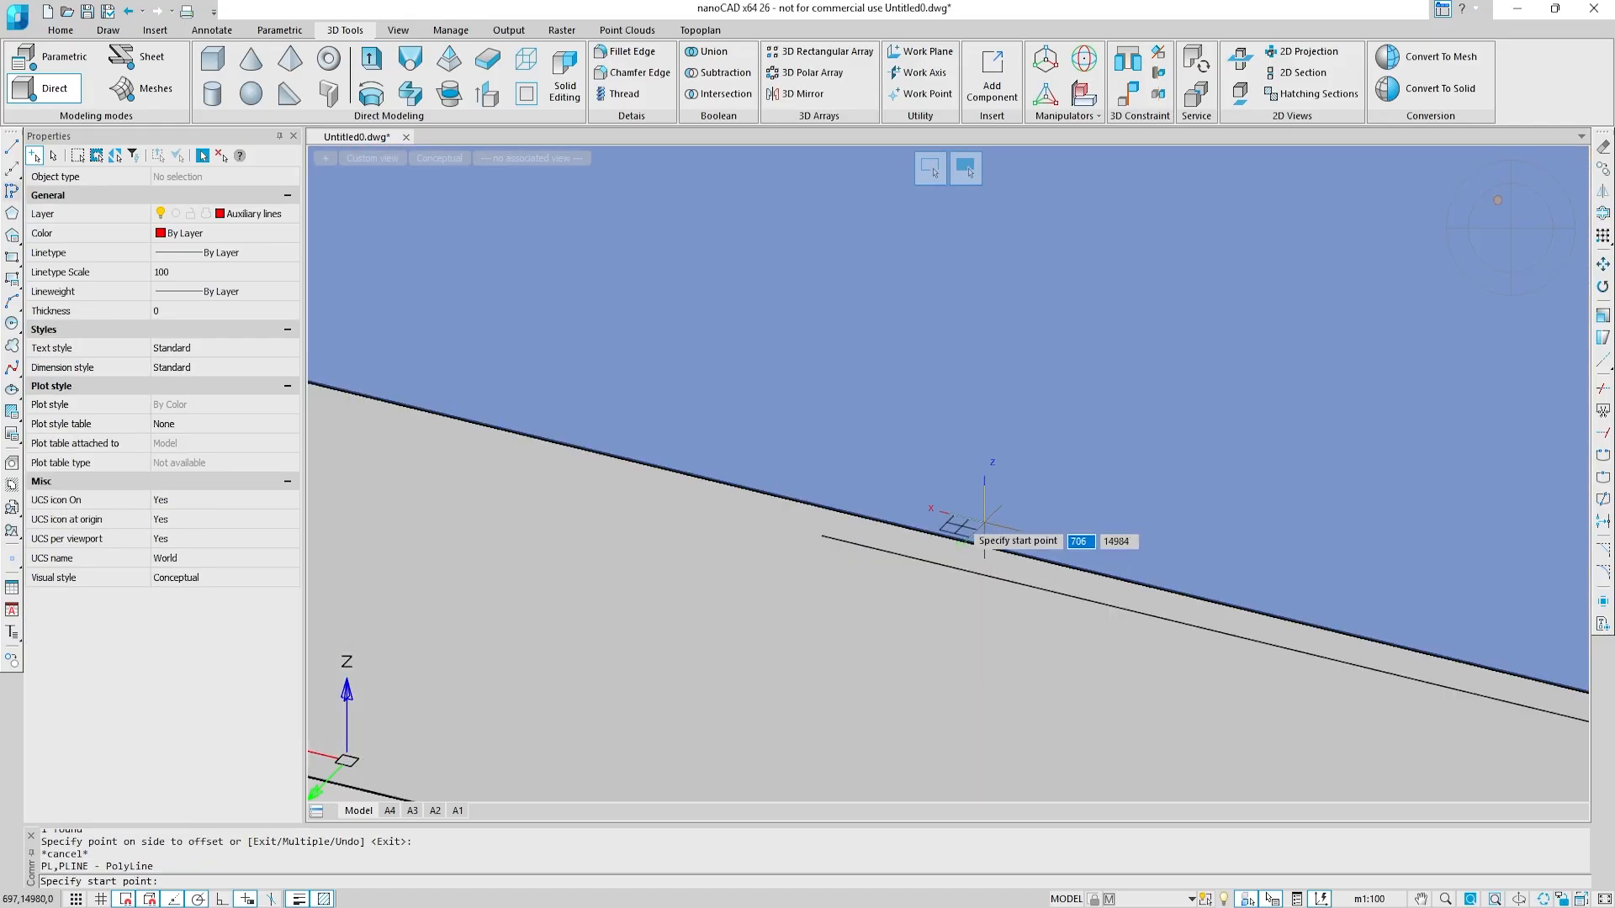
scroll(850, 537, down, 5)
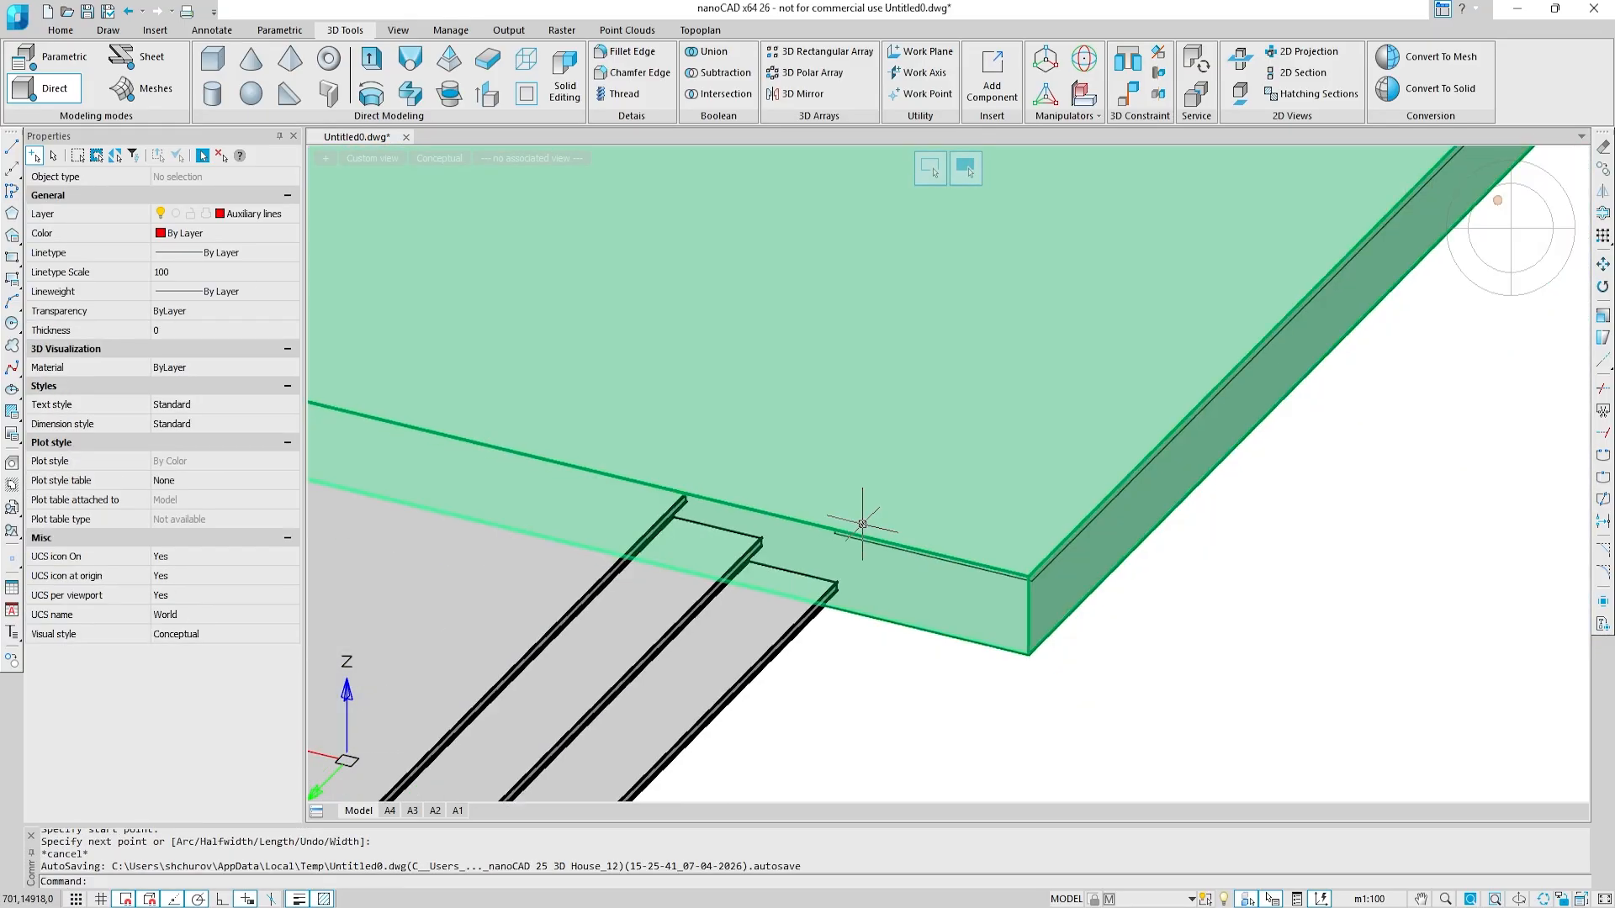
shift+middle_drag(1001, 410, 779, 476)
scroll(968, 454, up, 5)
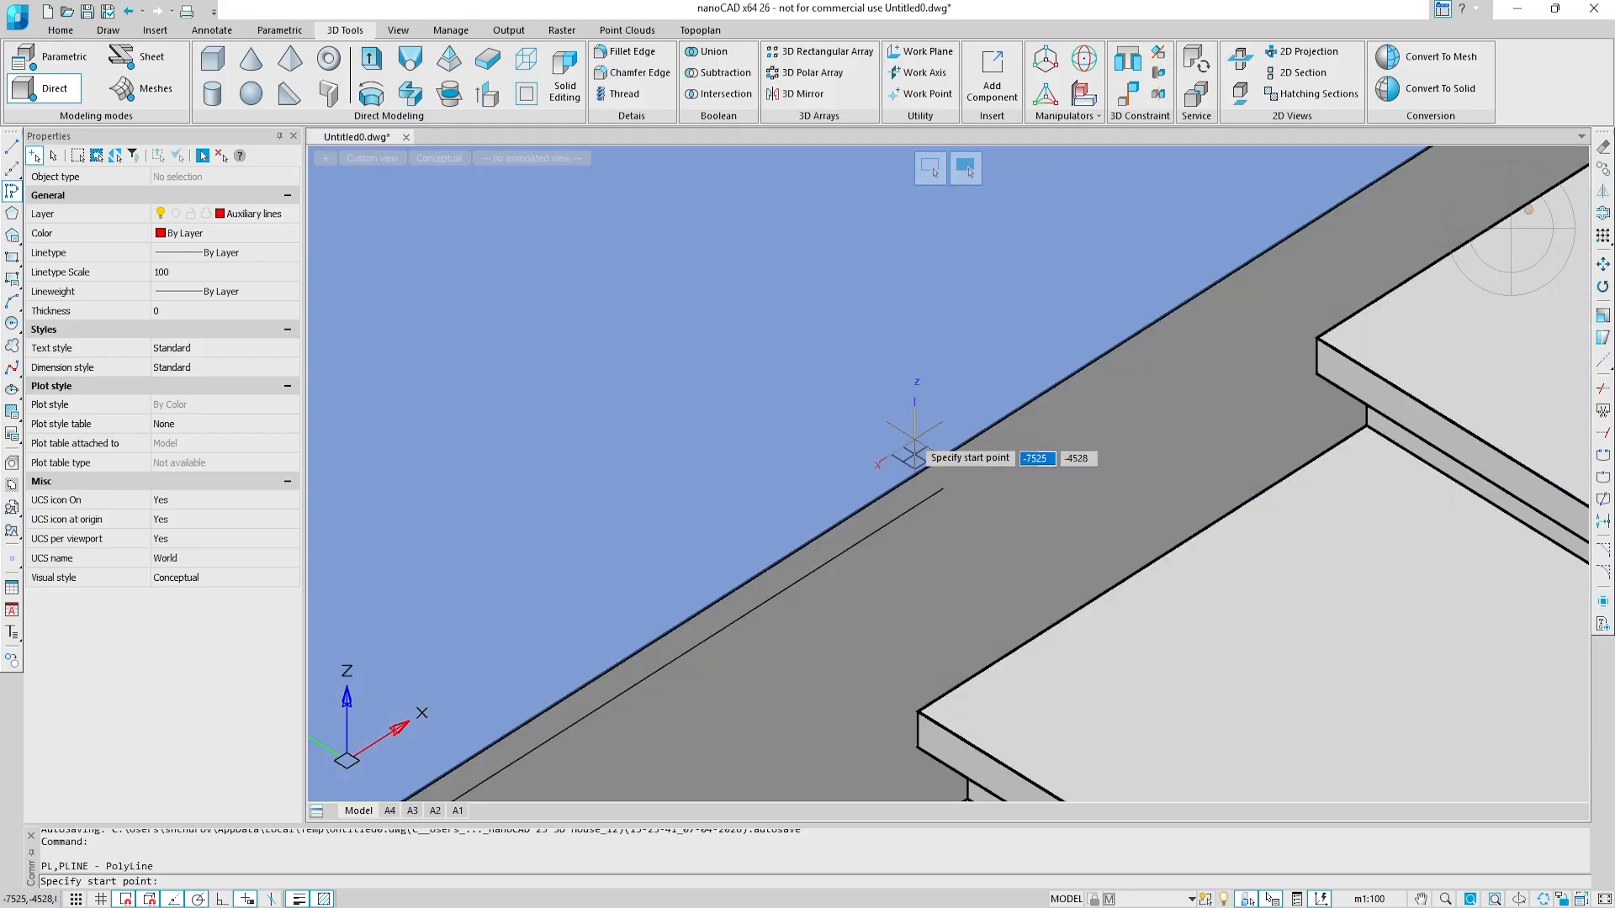
click(915, 471)
key(Escape)
Step: Draw a short polyline joining the arm's polyline to its offset above the main stairs' lowest step
scroll(943, 489, down, 4)
middle_drag(1245, 396, 945, 681)
scroll(1035, 533, down, 3)
key(Return)
scroll(841, 471, up, 6)
click(772, 327)
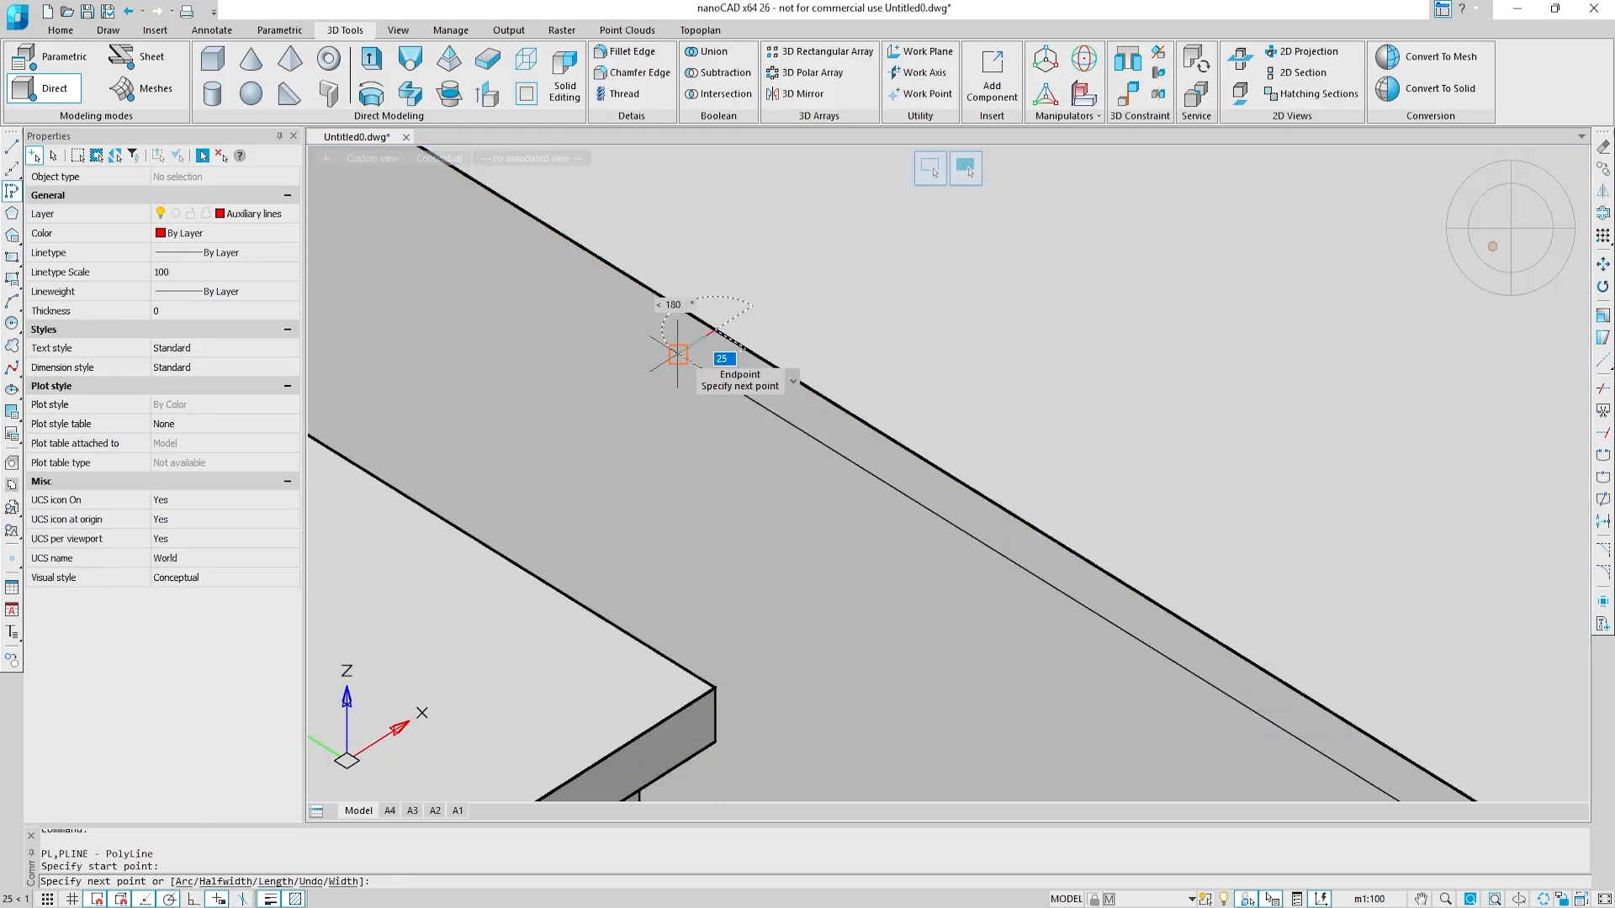
key(Escape)
Step: Draw a short polyline joining the arm's polyline to its offset at the arm's outer corner
scroll(930, 325, down, 3)
scroll(923, 478, up, 4)
scroll(924, 477, up, 4)
key(Return)
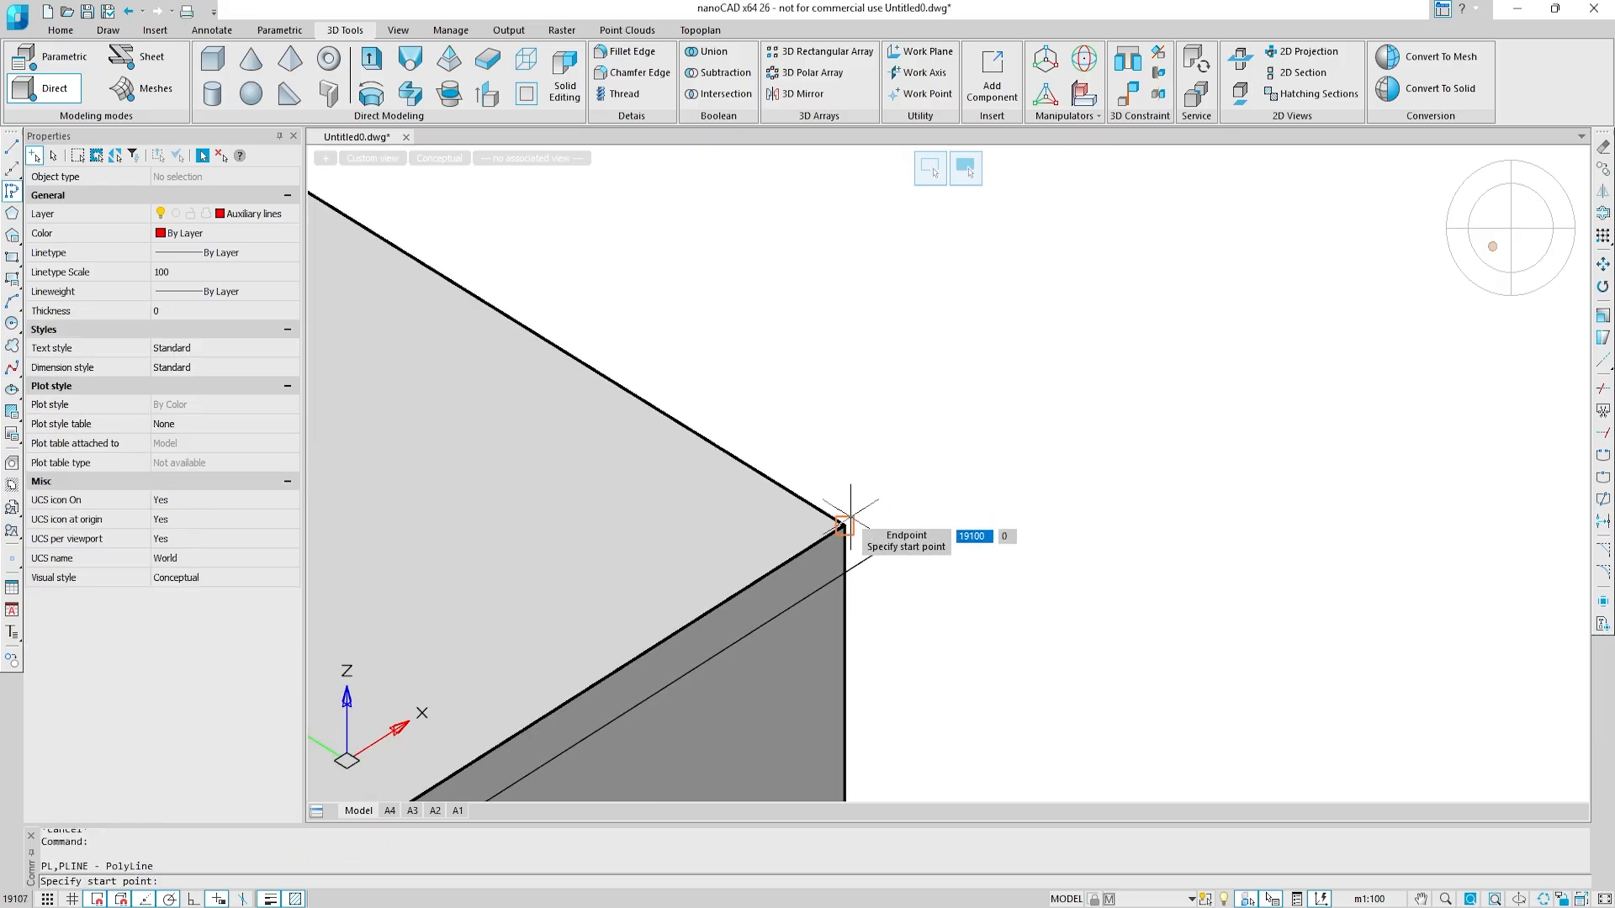
click(845, 527)
click(884, 552)
key(Escape)
Step: Close the gap between the side polyline and its offset at the other projecting arm's end with a short polyline
scroll(886, 548, down, 9)
middle_drag(1397, 290, 945, 600)
scroll(946, 599, up, 4)
key(Return)
scroll(946, 599, up, 4)
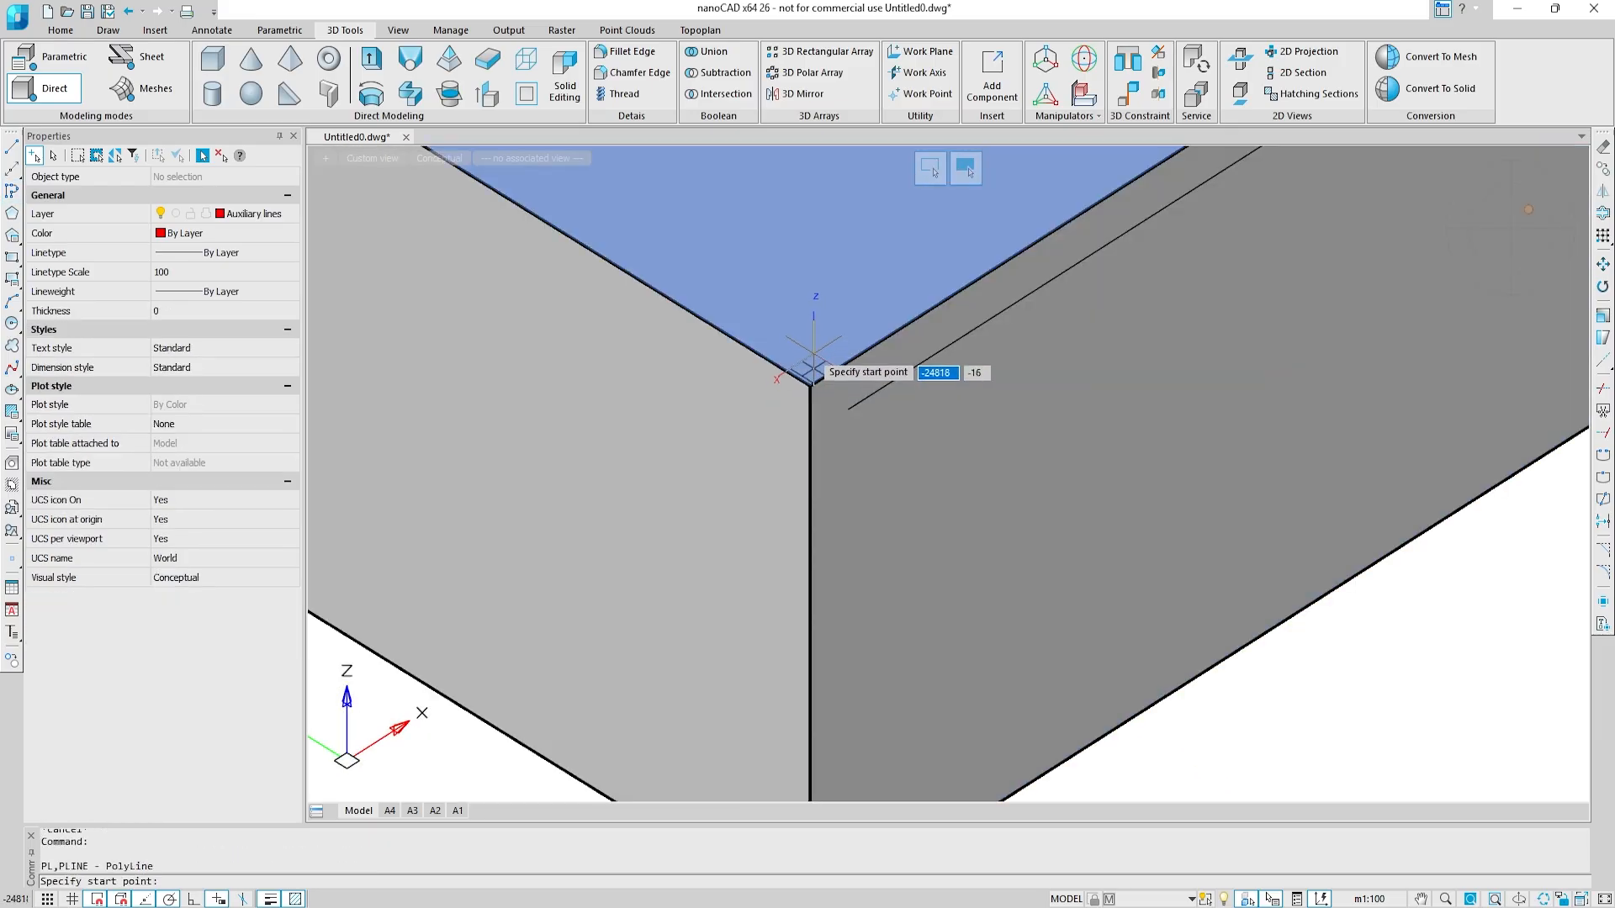
click(810, 385)
scroll(841, 407, down, 9)
Step: Close the side polyline and its offset with a short polyline at the near end of the small side stairs
middle_drag(707, 227, 1313, 703)
scroll(930, 510, up, 8)
key(Return)
click(638, 455)
click(614, 468)
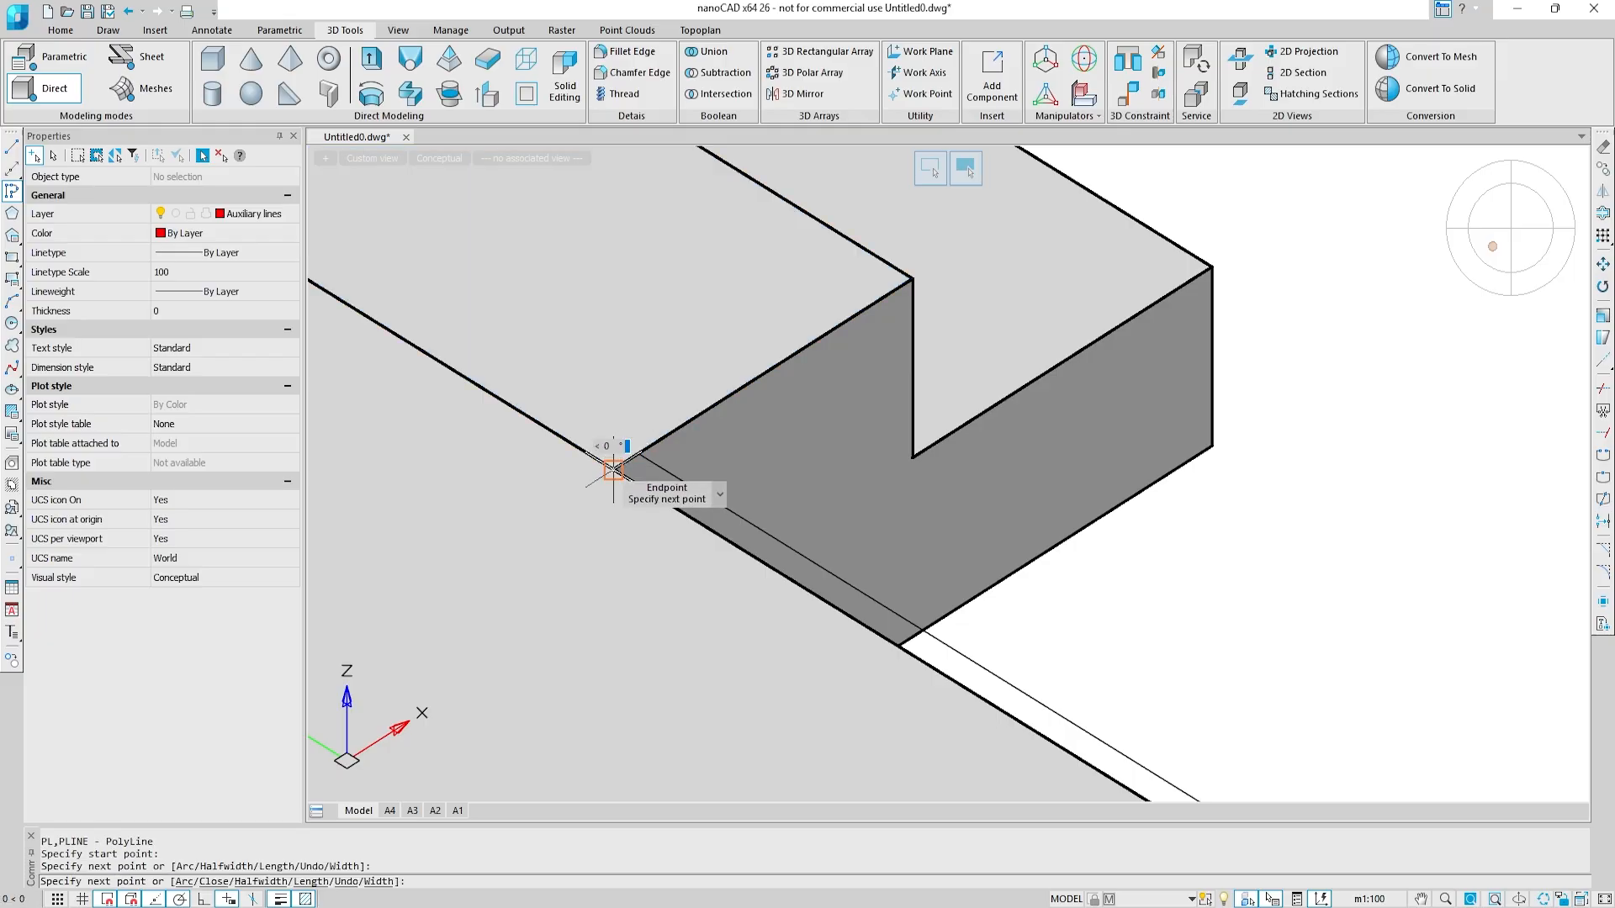
key(Escape)
Step: Draw a short polyline joining the long side edge's polyline to its offset at the far end of the small side stairs
scroll(618, 471, down, 9)
middle_drag(625, 475, 1049, 664)
scroll(883, 561, up, 9)
key(Return)
Step: Draw a short polyline joining the rear edge's polyline to its offset at the slab seam
key(Return)
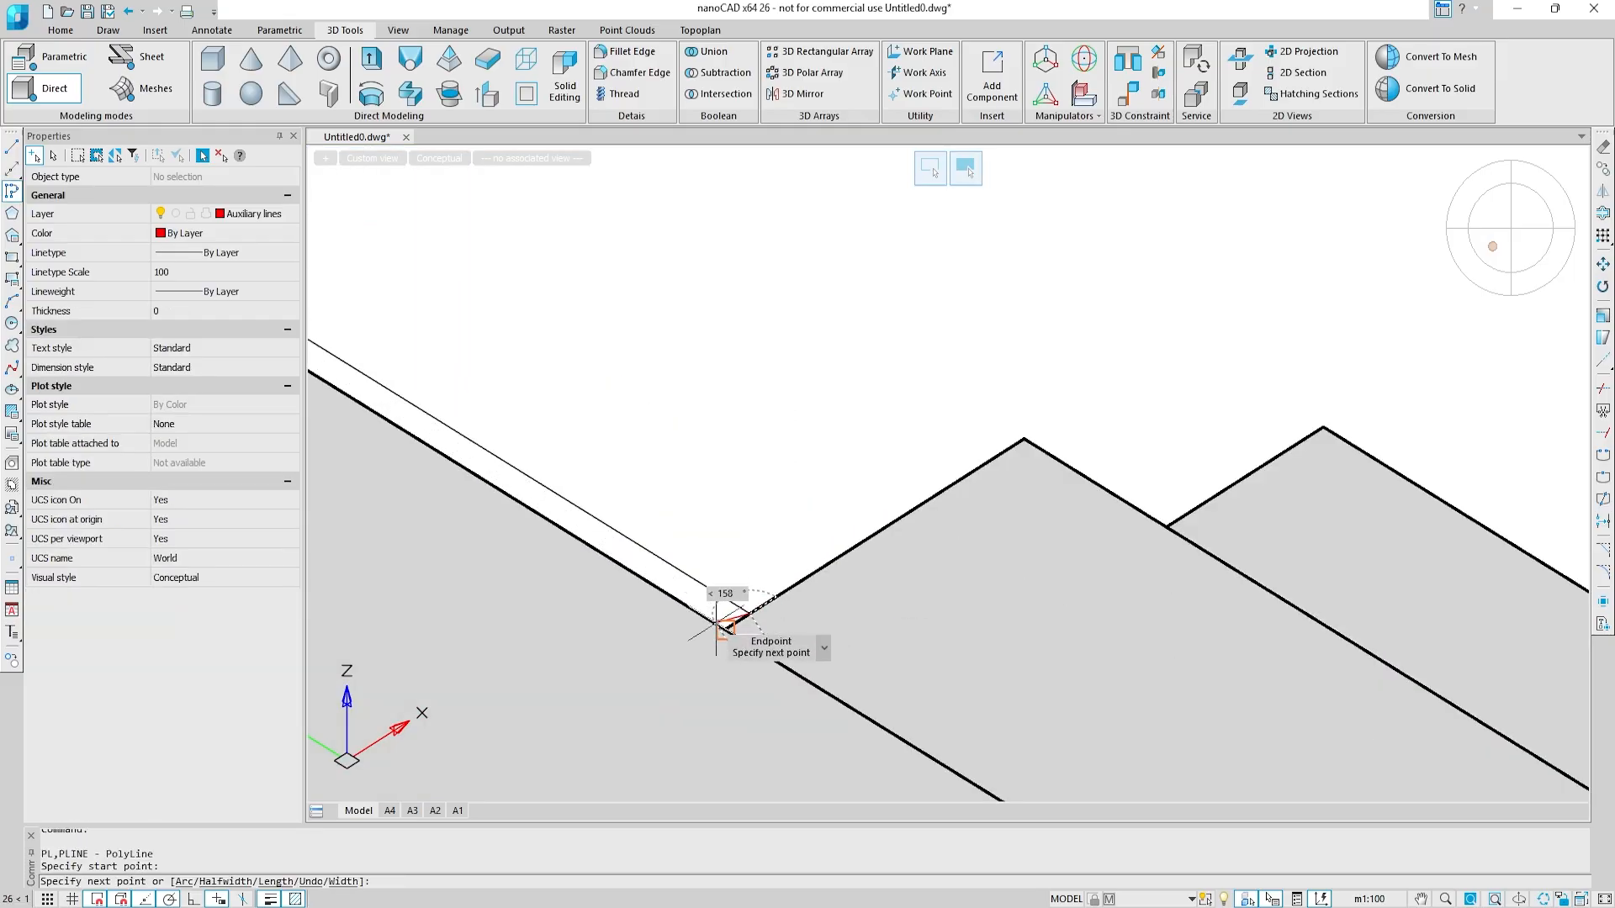
click(716, 624)
key(Escape)
scroll(715, 623, down, 9)
middle_drag(370, 707, 1276, 757)
scroll(457, 516, up, 9)
key(Return)
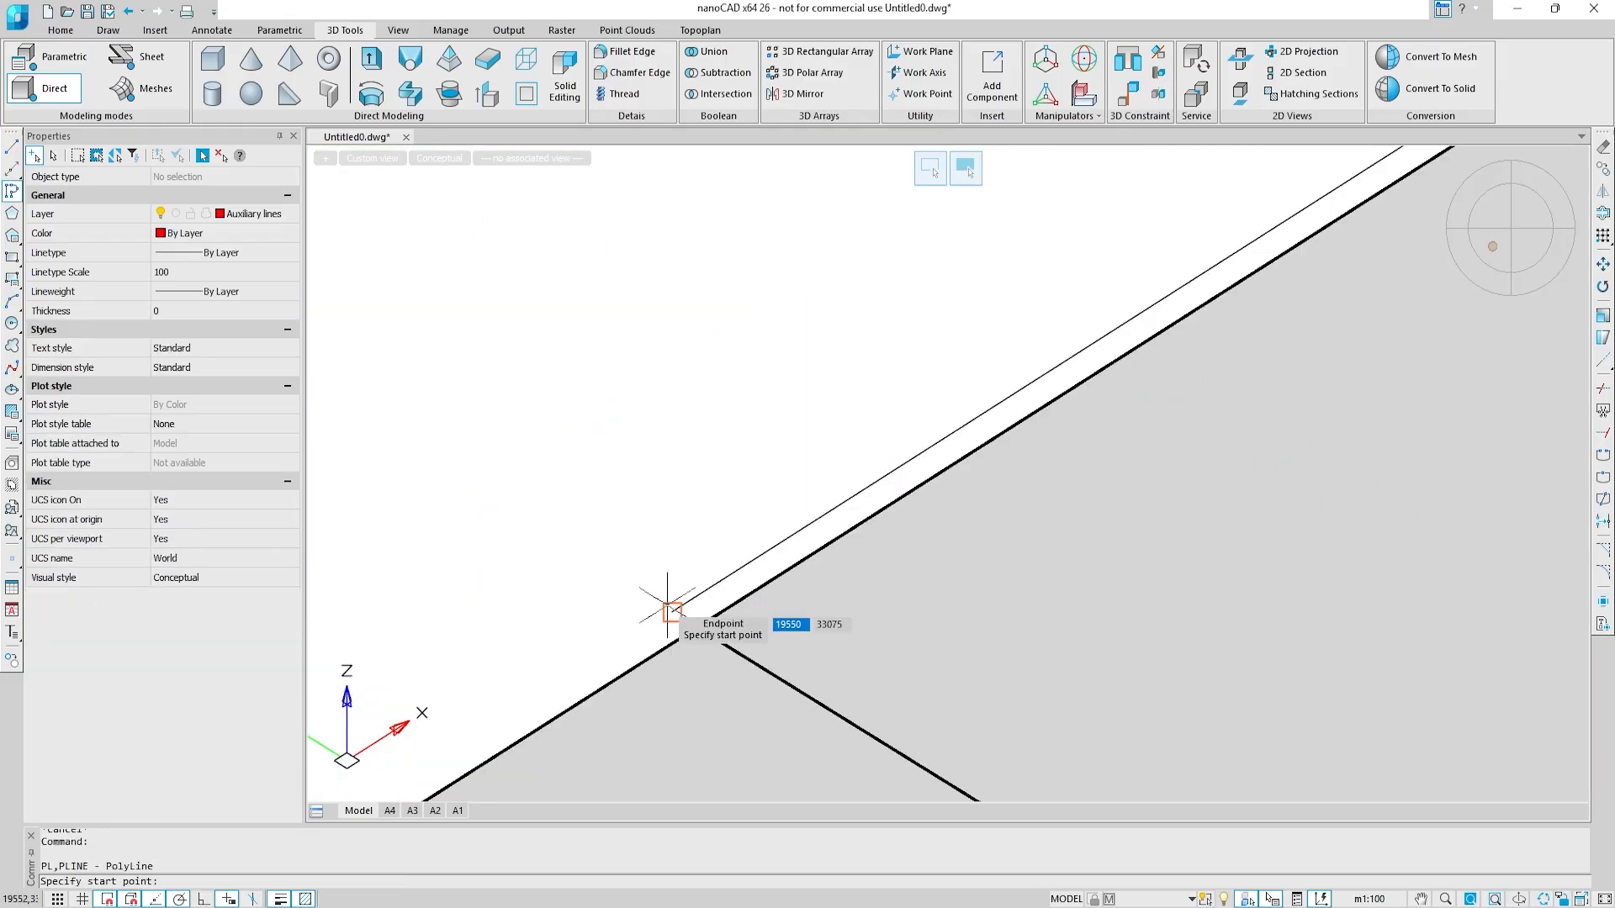
key(Escape)
Step: Select all auxiliary polylines in the drawing and join them into closed contours
scroll(674, 570, down, 1)
key(ctrl+a)
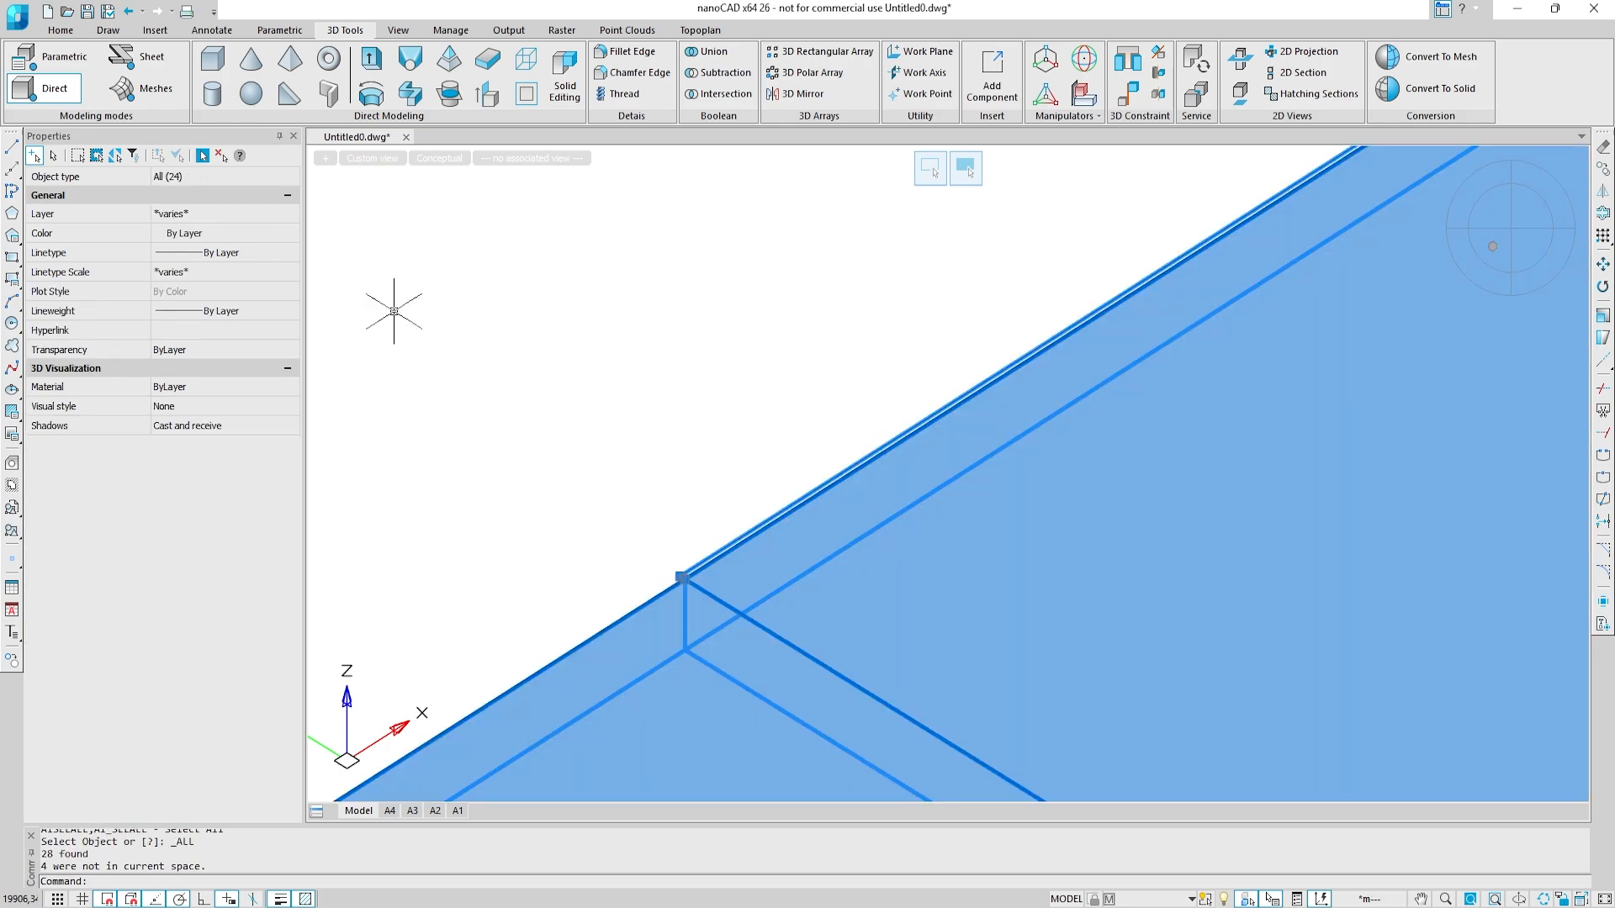
click(241, 225)
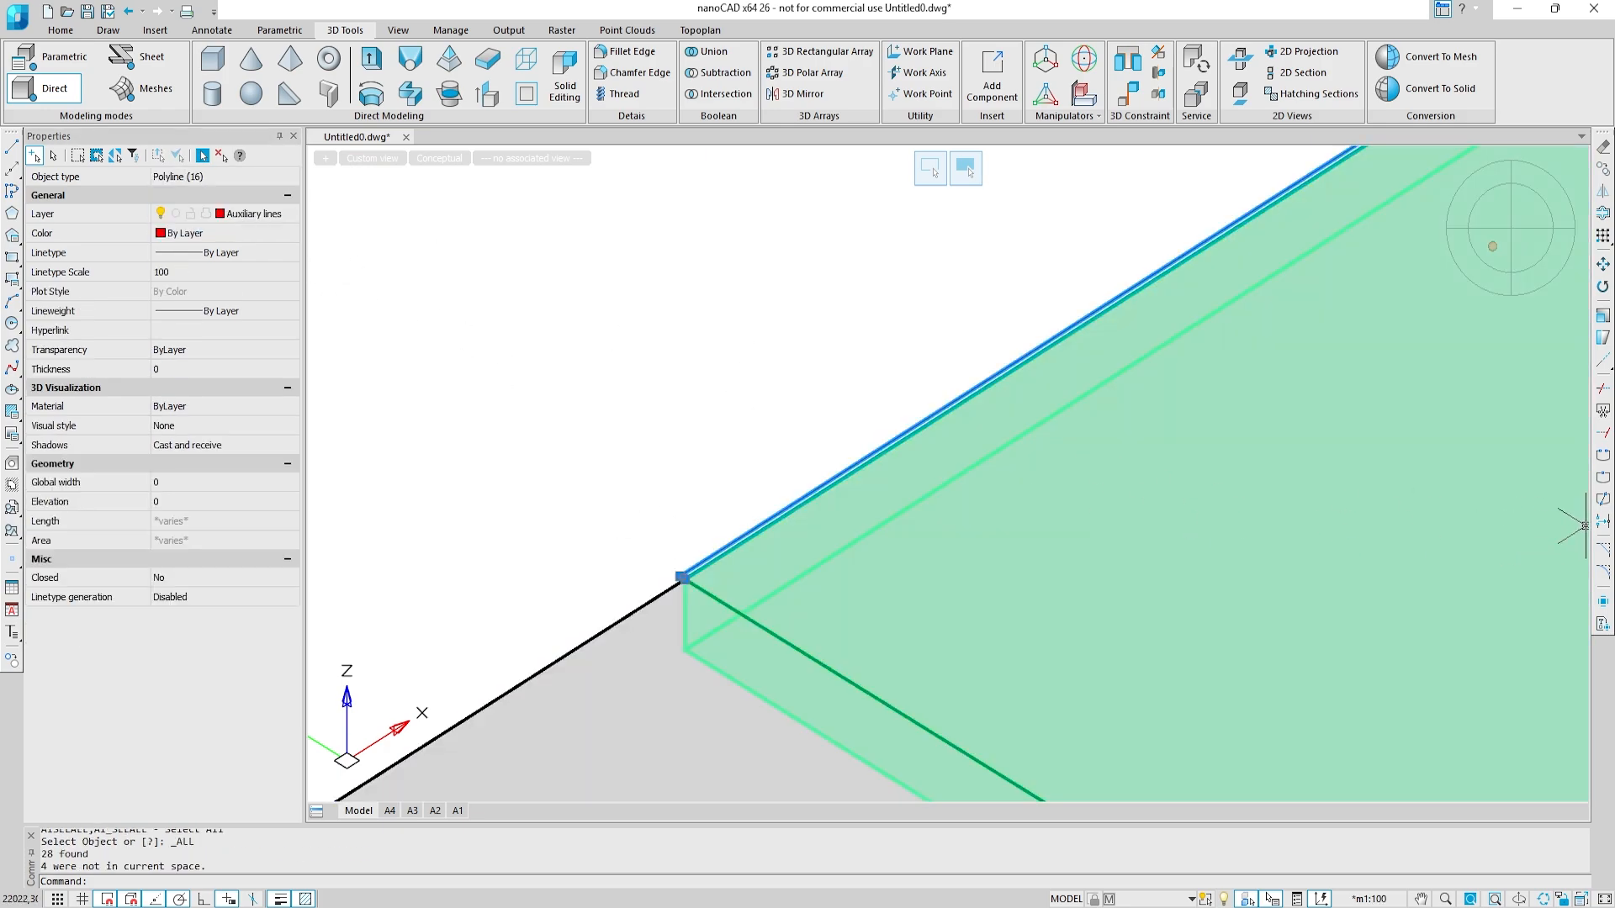
key(Escape)
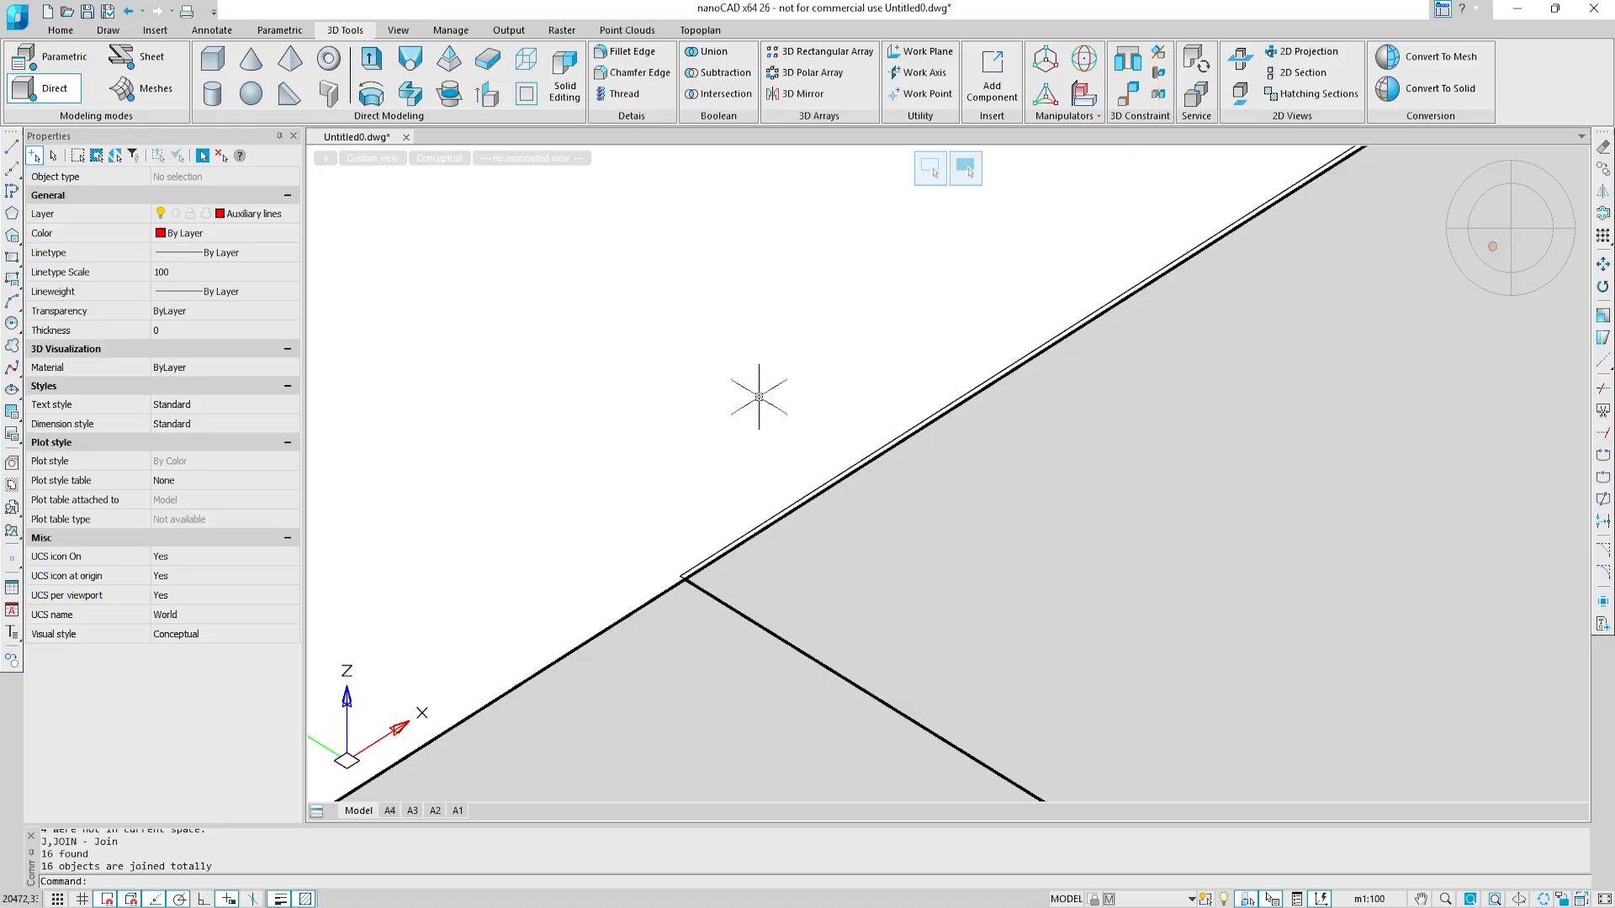
Step: Select the four closed auxiliary contours and extrude them 300 down to the slab's bottom edge
key(ctrl+a)
click(189, 209)
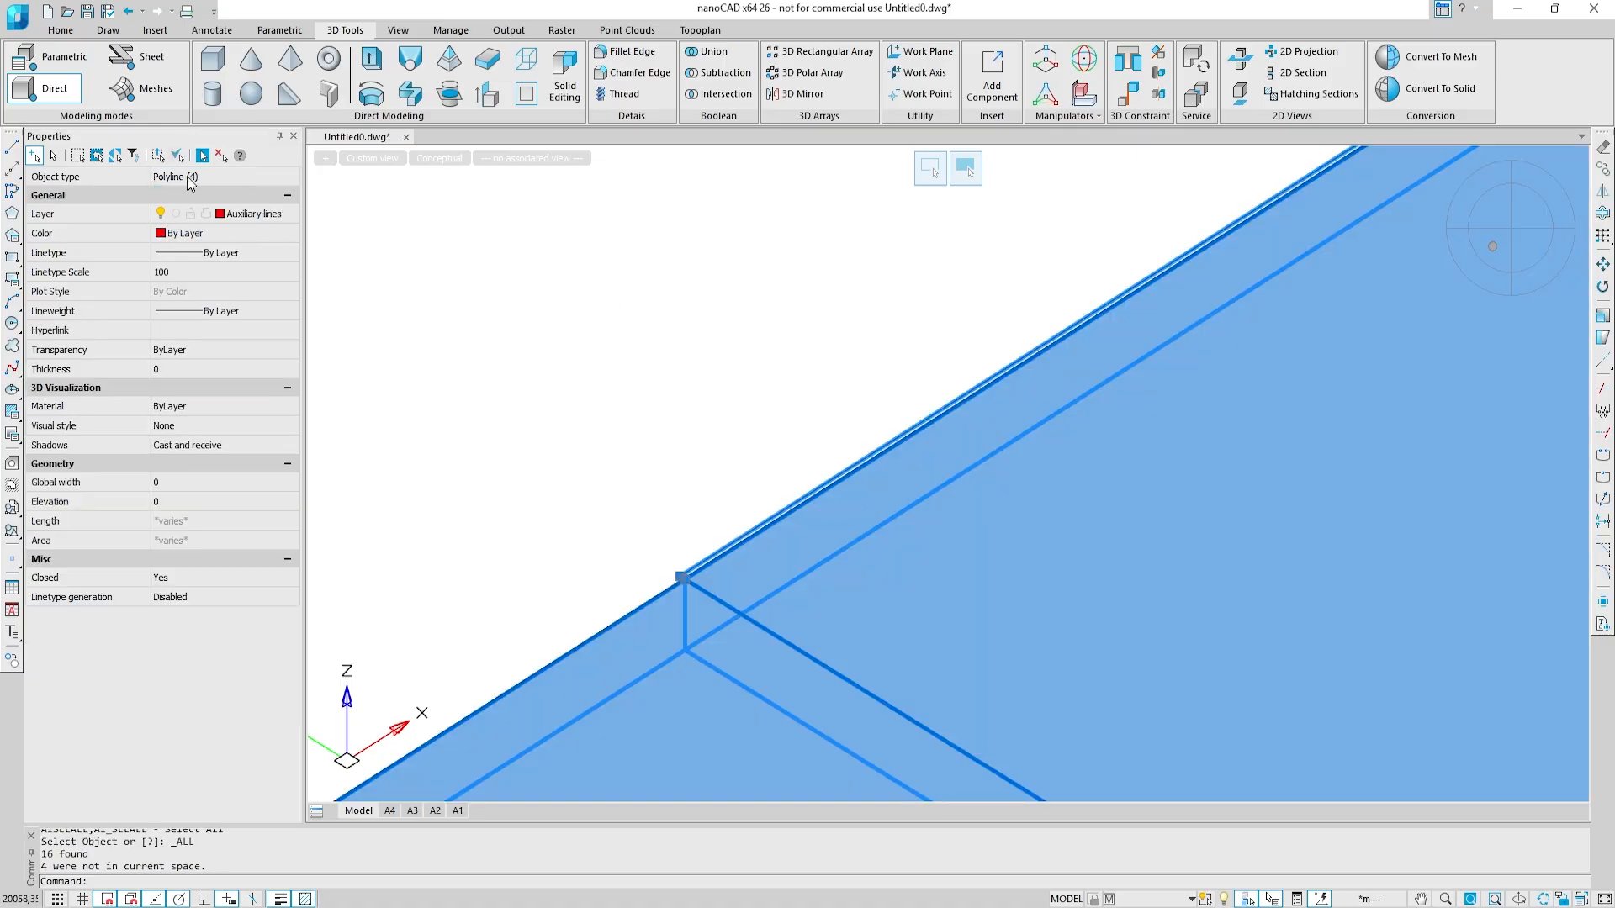
scroll(707, 420, down, 11)
scroll(758, 678, up, 5)
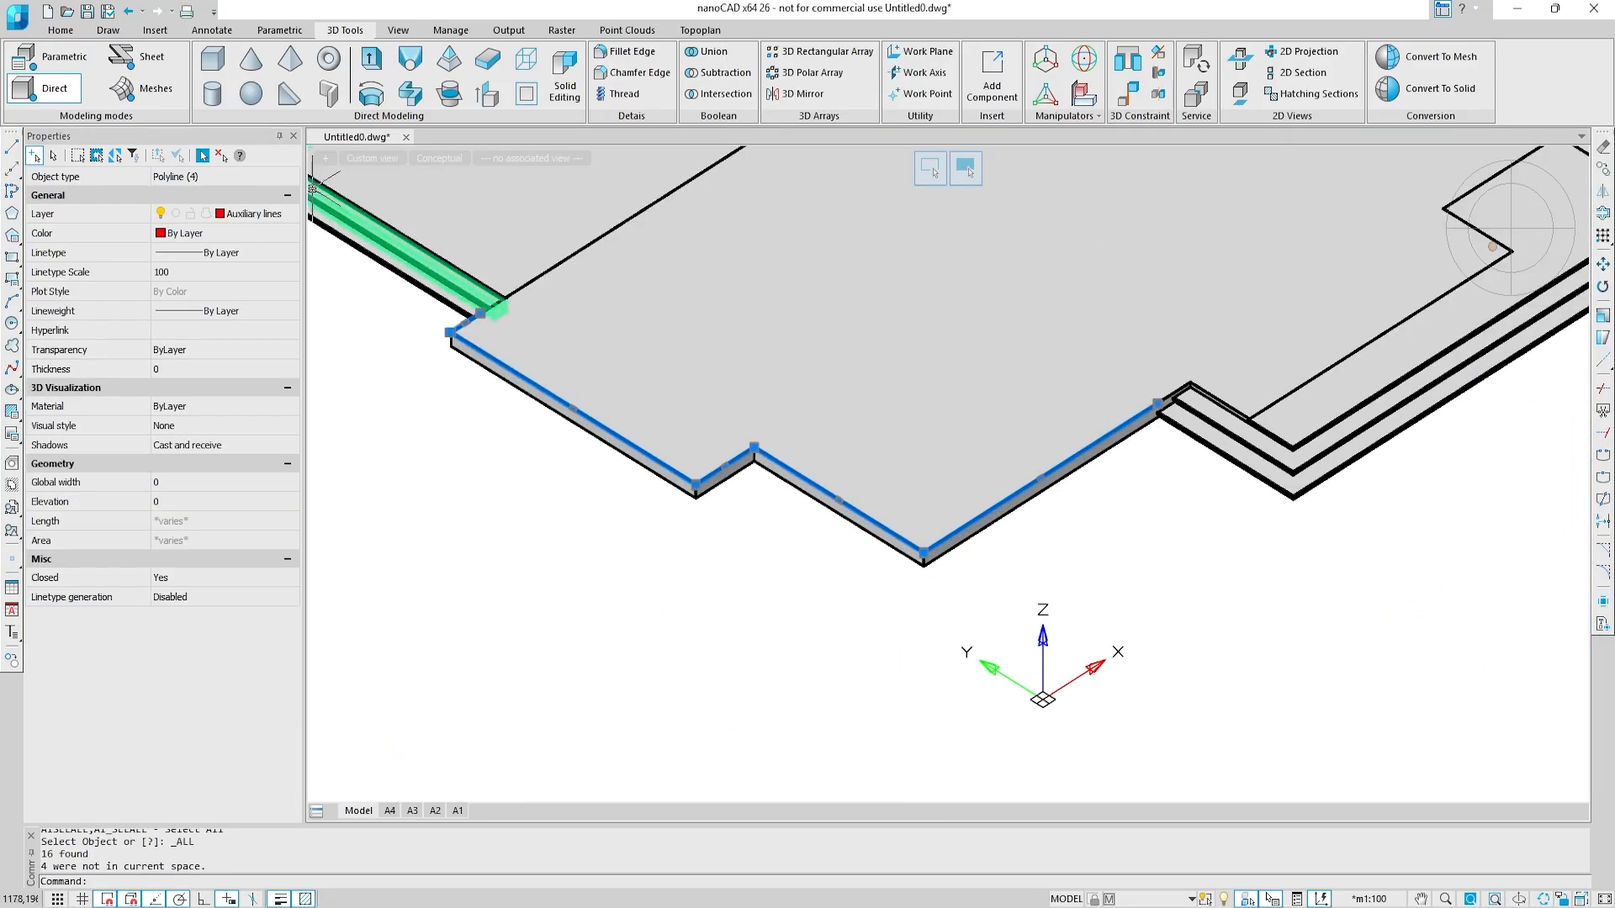
click(371, 61)
scroll(570, 447, up, 3)
scroll(714, 443, up, 1)
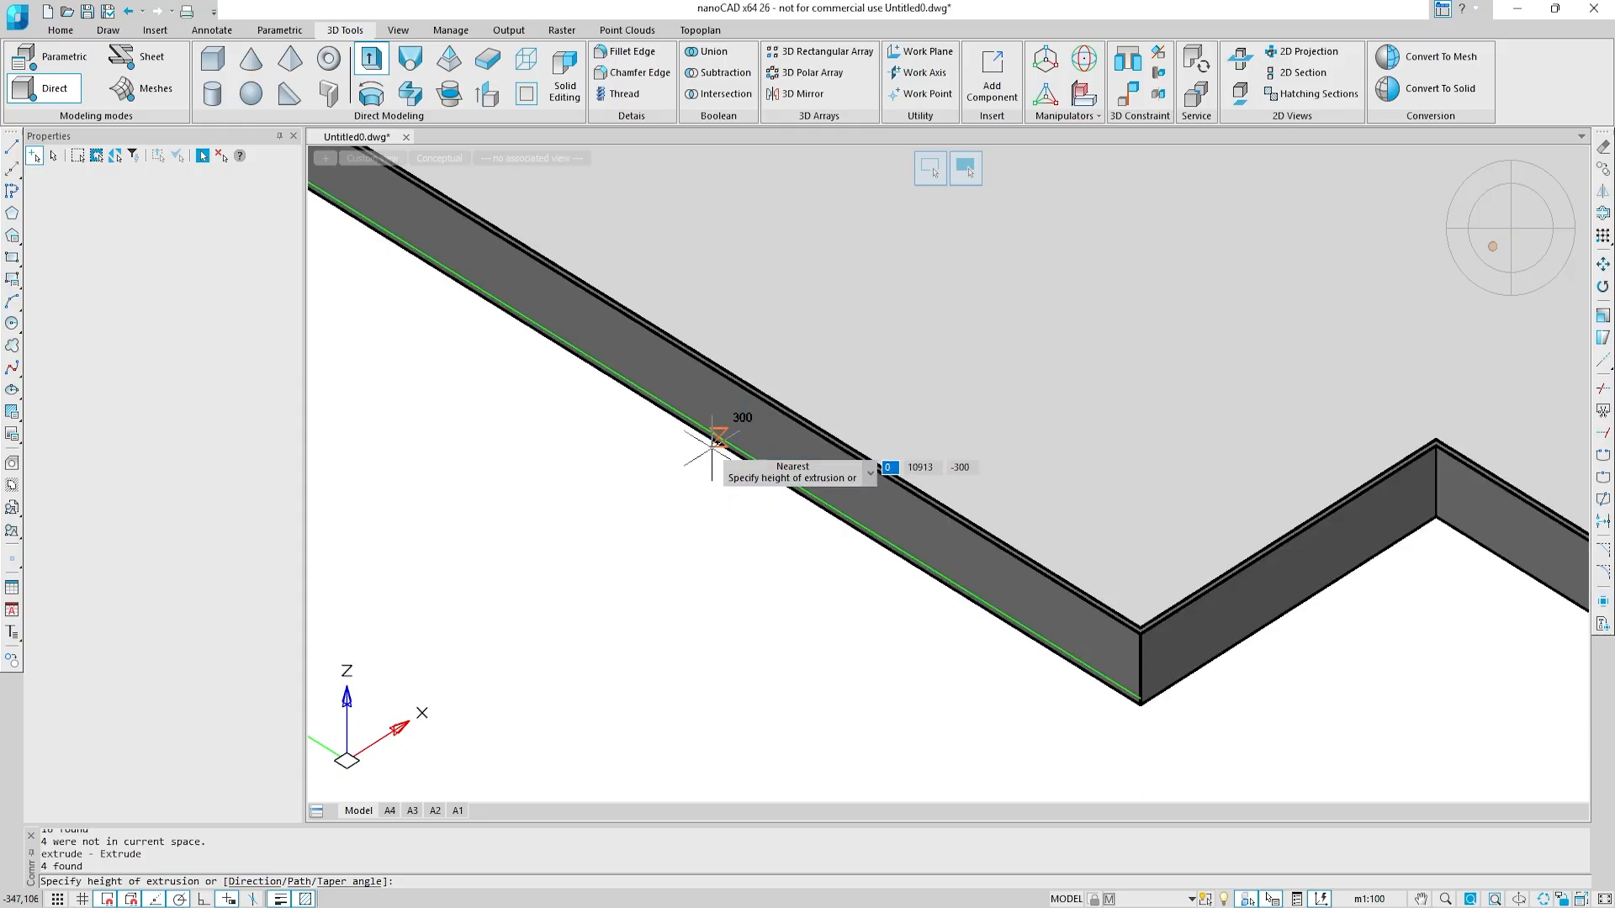
click(711, 439)
Step: Presspull the terrace slab's rear end face out to the outer face of the adjoining base finish
scroll(720, 438, down, 5)
scroll(1126, 460, up, 5)
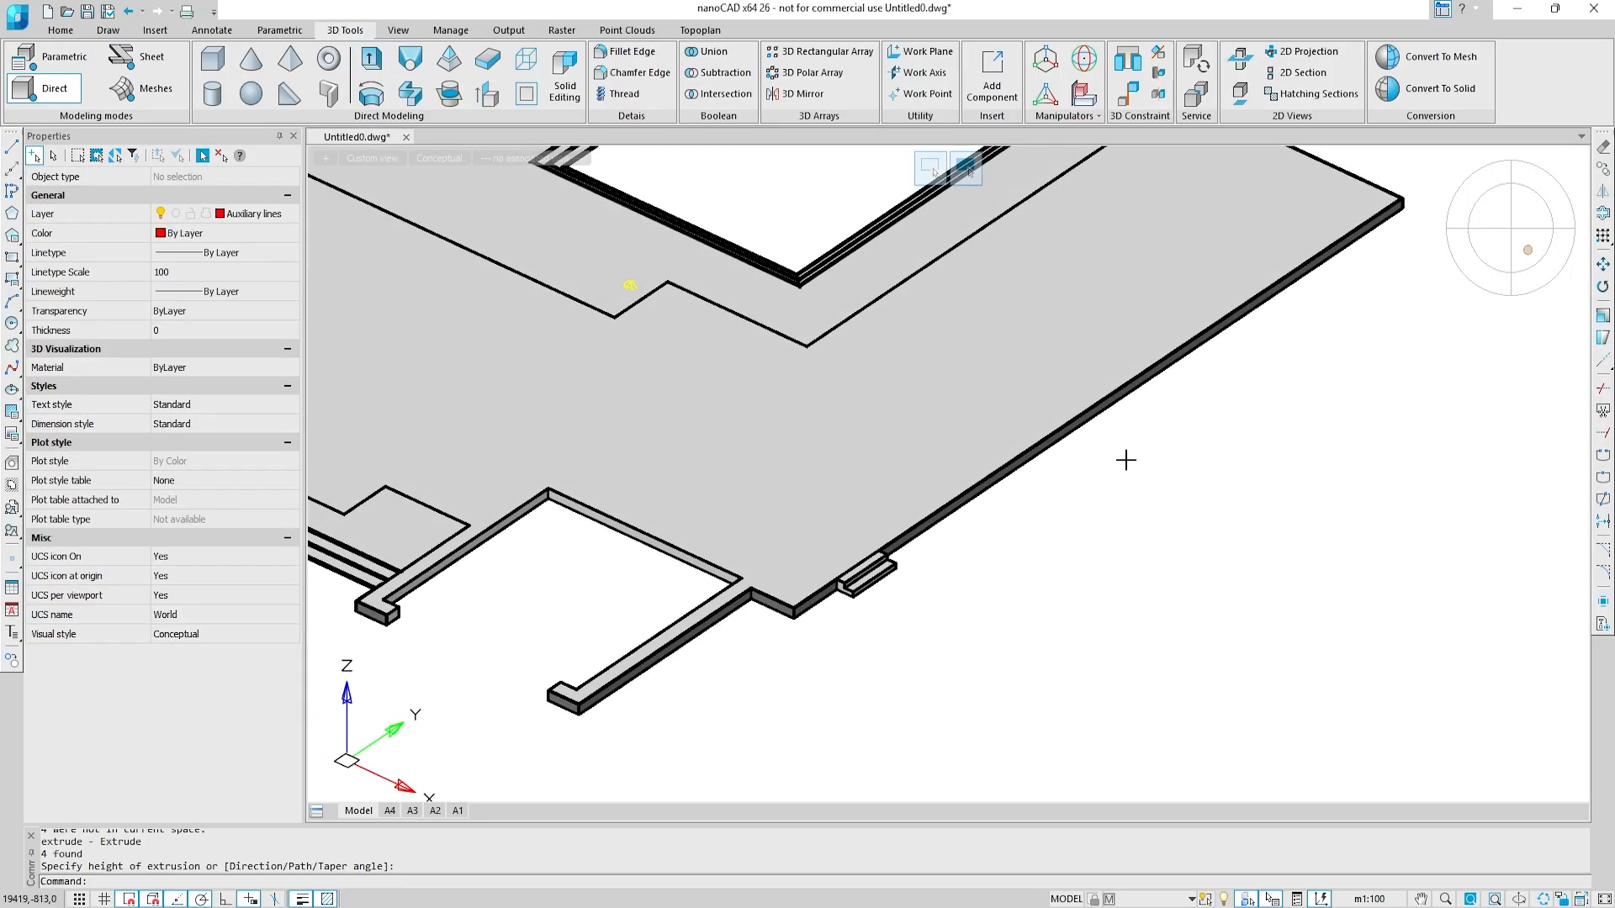
shift+middle_drag(1126, 460, 1013, 472)
scroll(962, 676, up, 5)
middle_drag(926, 551, 844, 573)
scroll(871, 601, up, 2)
middle_drag(579, 576, 1433, 485)
shift+middle_drag(662, 588, 664, 680)
click(495, 91)
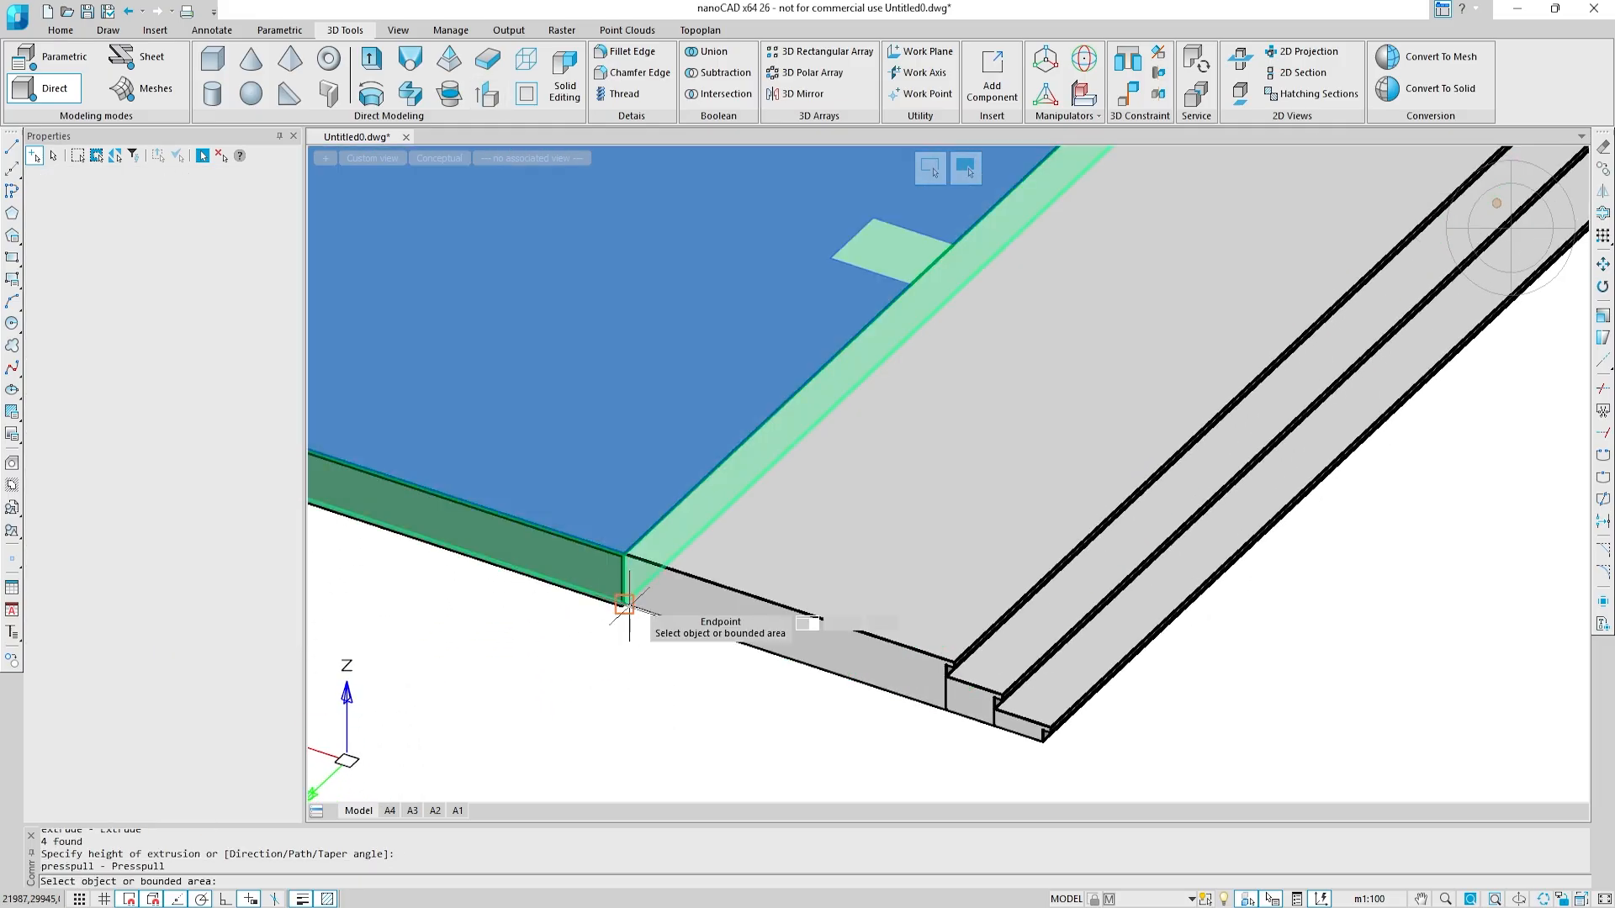
scroll(637, 604, up, 6)
click(593, 599)
click(536, 607)
Step: Presspull the rear end face of the terrace stairs' upper step outward by 25, level with the terrace slab
scroll(511, 613, down, 6)
middle_drag(855, 714, 709, 623)
scroll(710, 623, up, 2)
scroll(709, 623, up, 2)
click(711, 621)
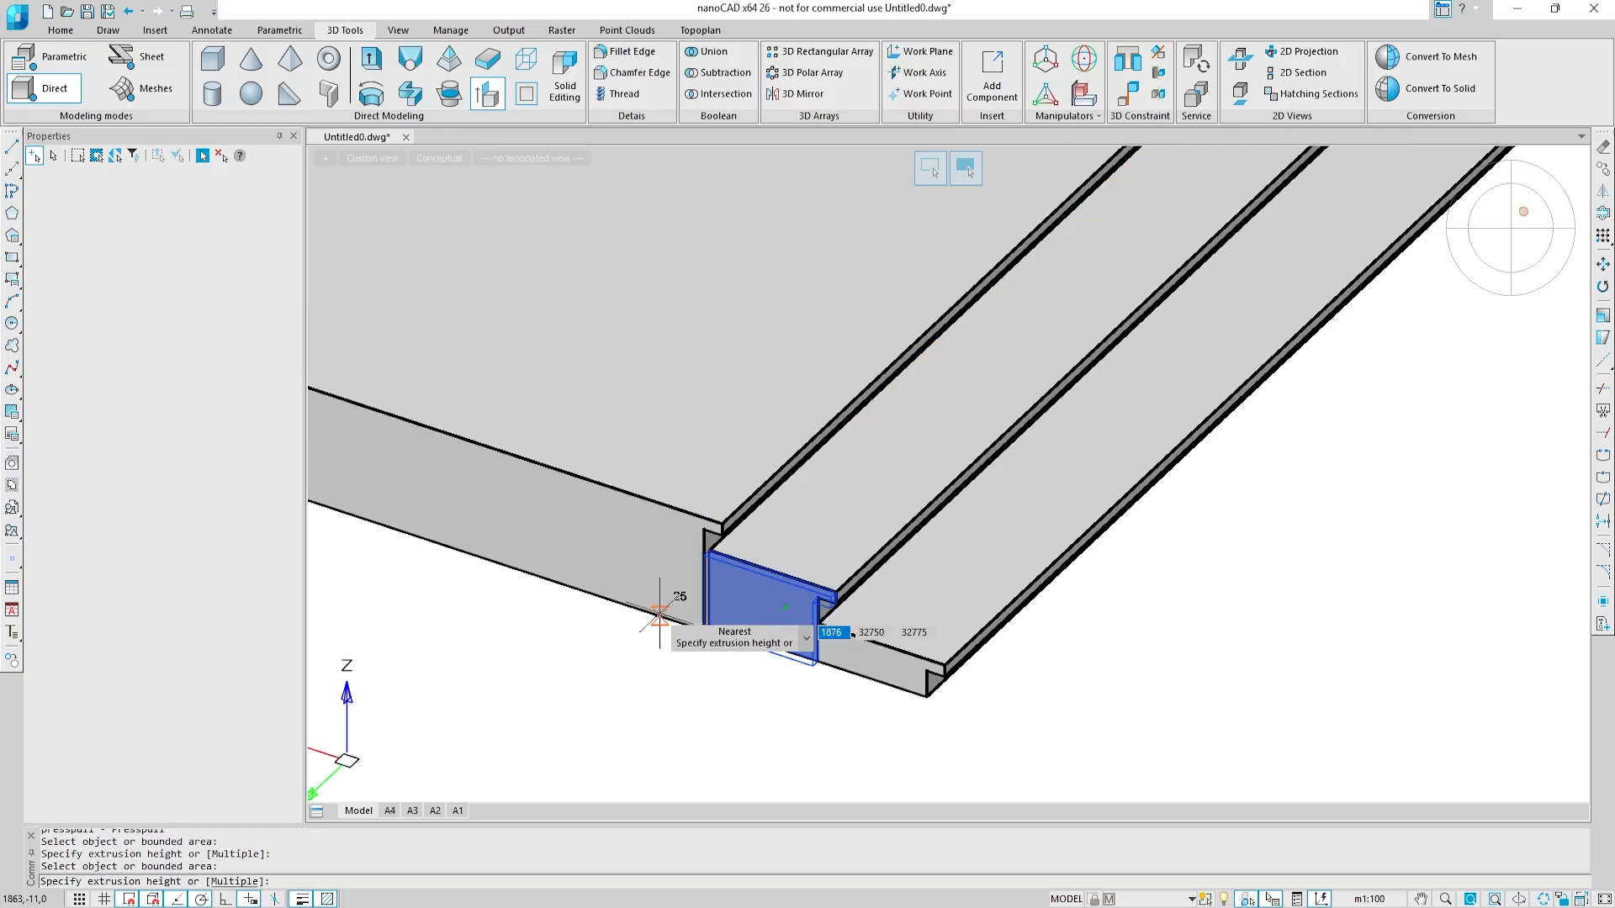
click(770, 657)
scroll(593, 688, down, 4)
middle_drag(593, 689, 1006, 714)
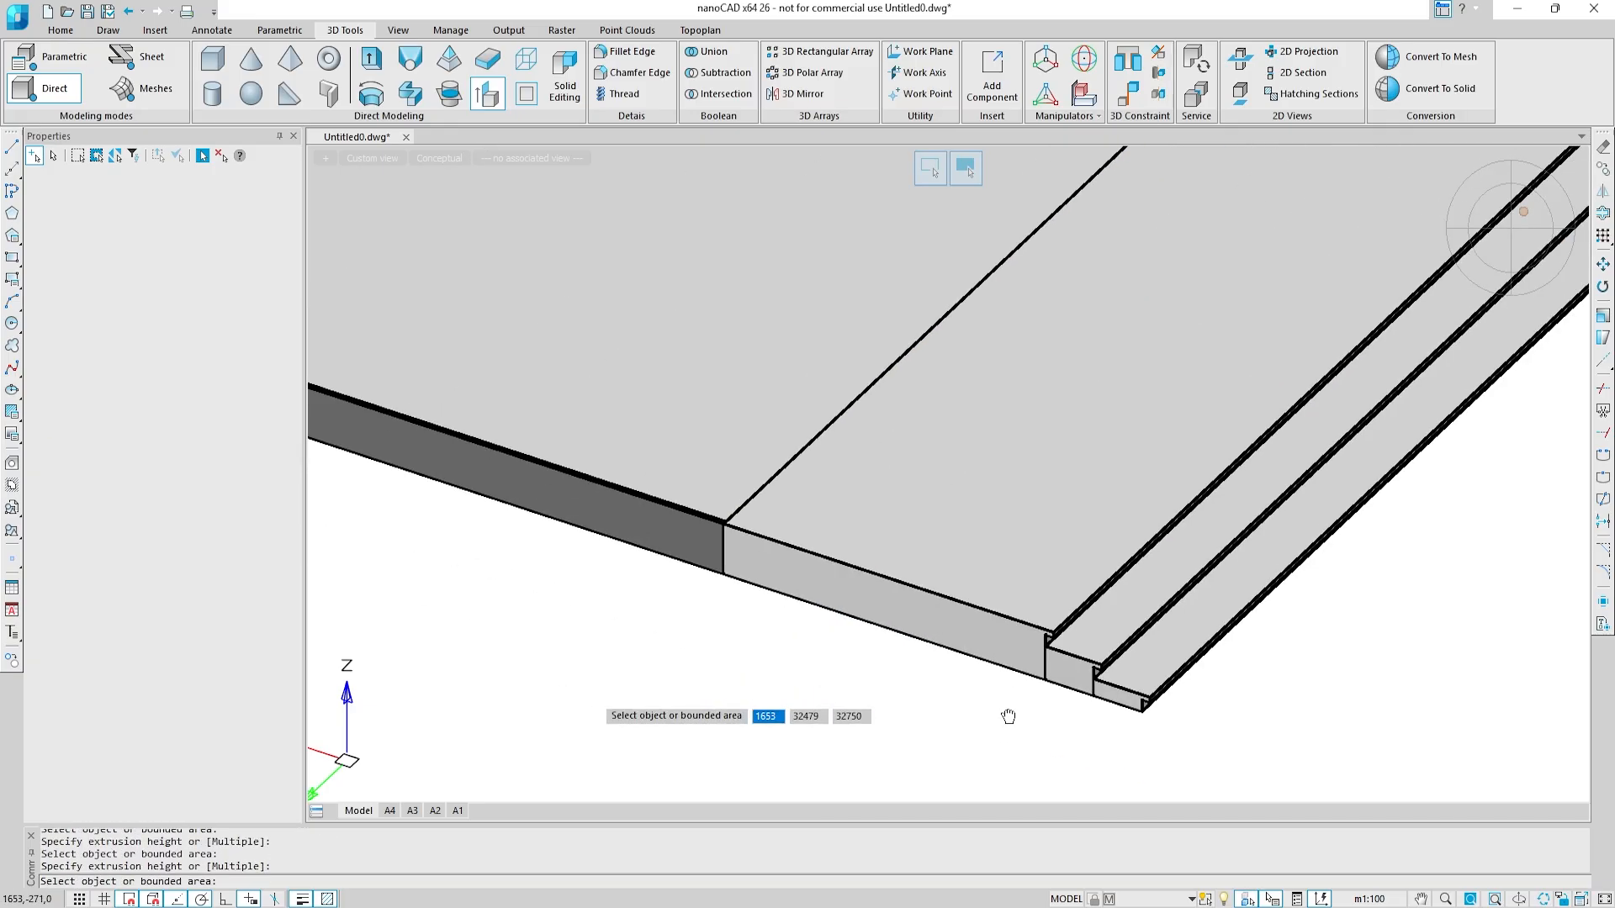
Step: Assign the long base finish solid beside the terrace slab to the Base finish layer
key(Escape)
click(664, 555)
click(930, 557)
click(289, 215)
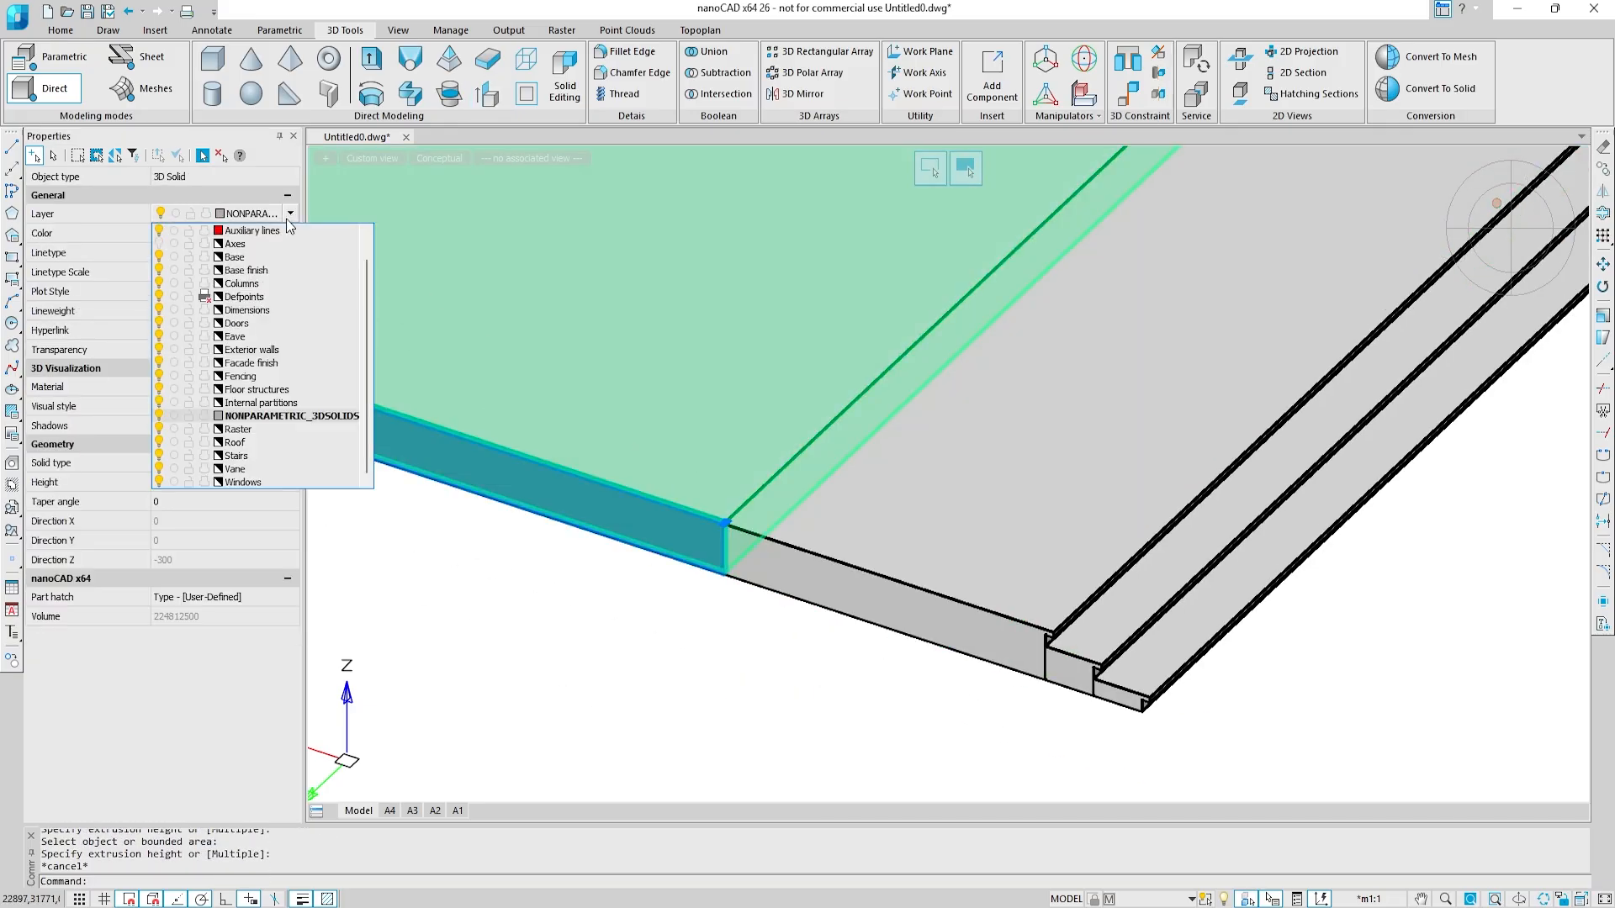
click(288, 235)
key(Escape)
Step: Assign the stepped base finish solid next to the small entrance stairs to the Base finish layer
scroll(487, 332, up, 6)
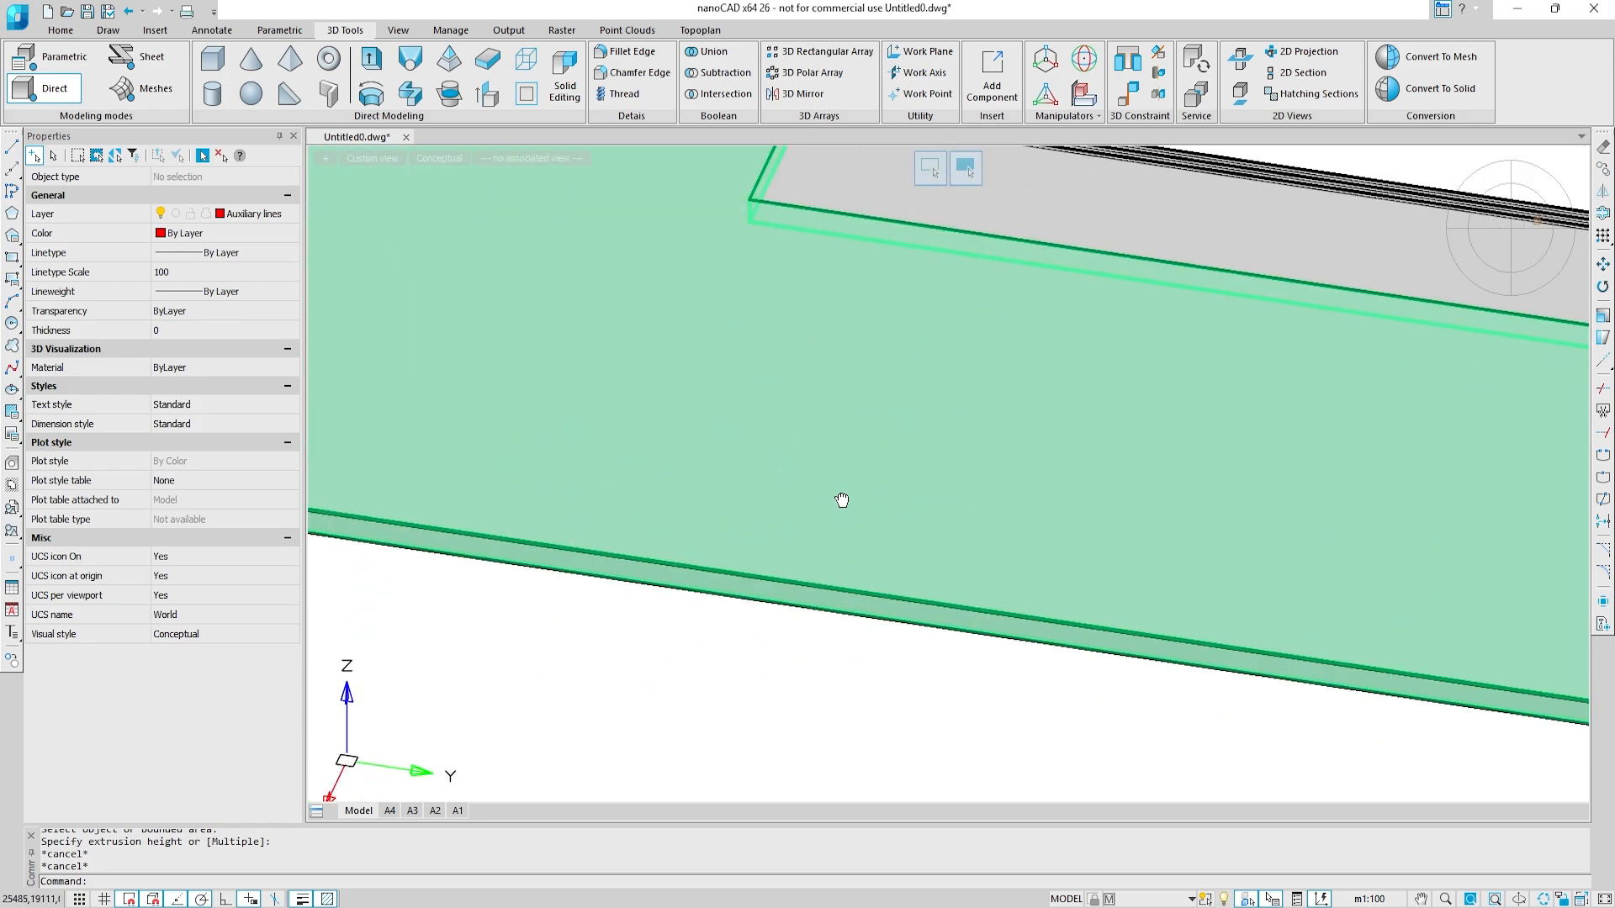
middle_drag(842, 501, 1380, 531)
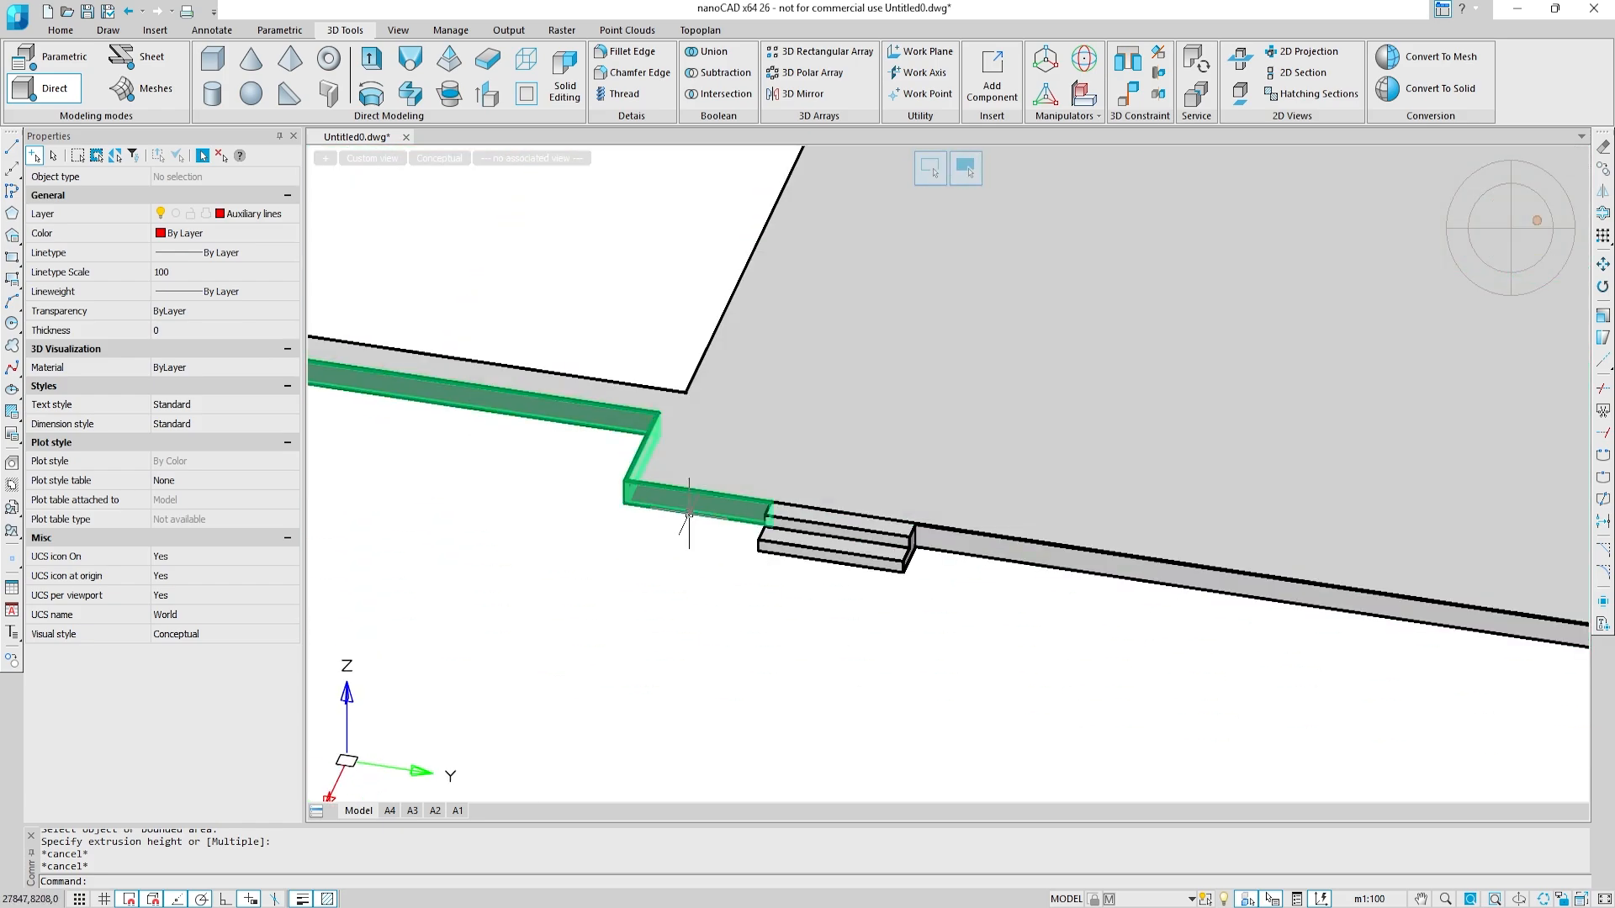
click(689, 513)
click(291, 218)
click(277, 272)
shift+middle_drag(581, 403, 959, 437)
middle_drag(706, 480, 1089, 474)
middle_drag(572, 471, 858, 412)
shift+middle_drag(782, 429, 855, 483)
key(Escape)
Step: Assign the short base finish solid around the slab corner at the end of the terrace steps to the Base finish layer
click(1014, 667)
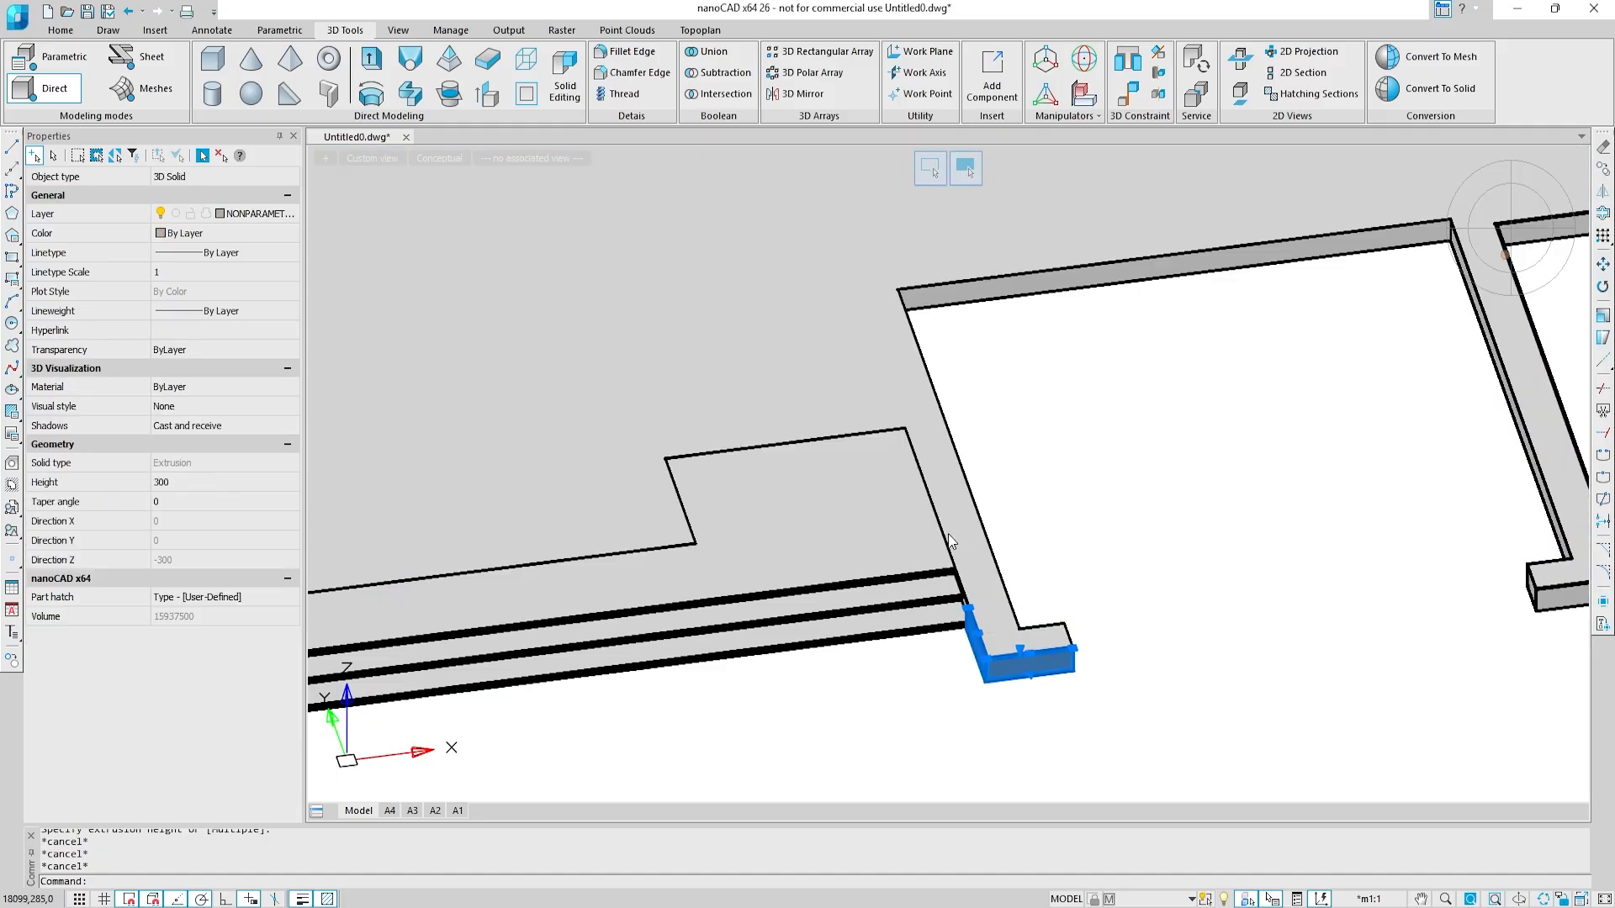
click(291, 216)
click(282, 273)
key(Escape)
Step: Hide the main floor slab to expose the base finish ends at the terrace steps
click(836, 353)
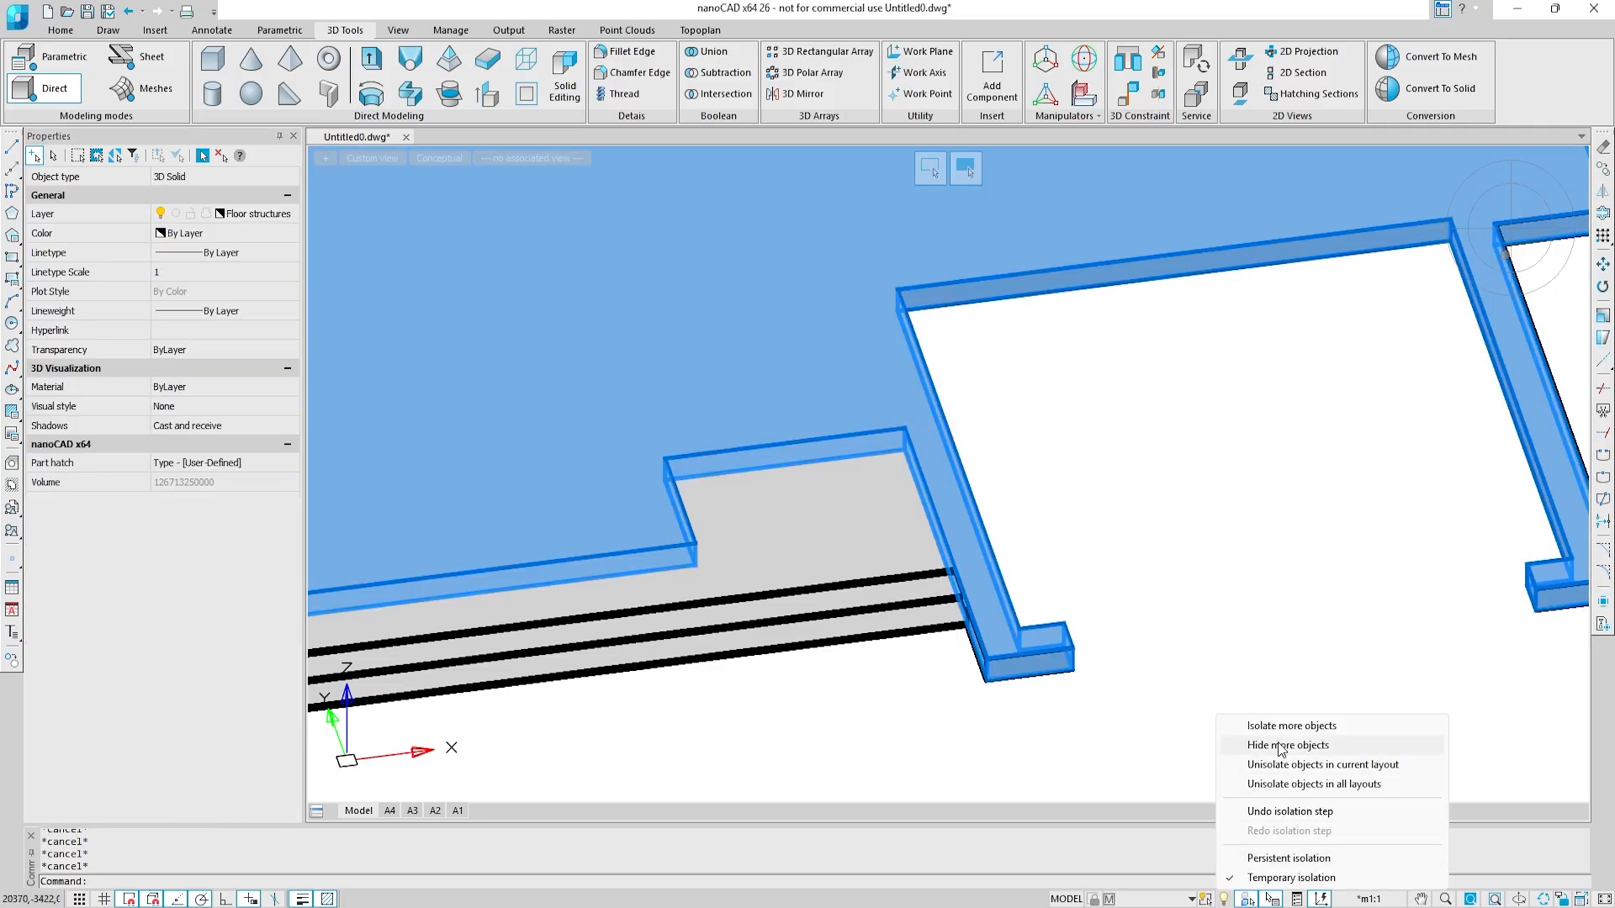
click(1281, 746)
shift+middle_drag(1046, 595, 604, 447)
Step: Presspull the short base finish's end under the lowest step's nosing to the riser, and its upper end face to the next nosing
click(487, 95)
scroll(639, 476, up, 3)
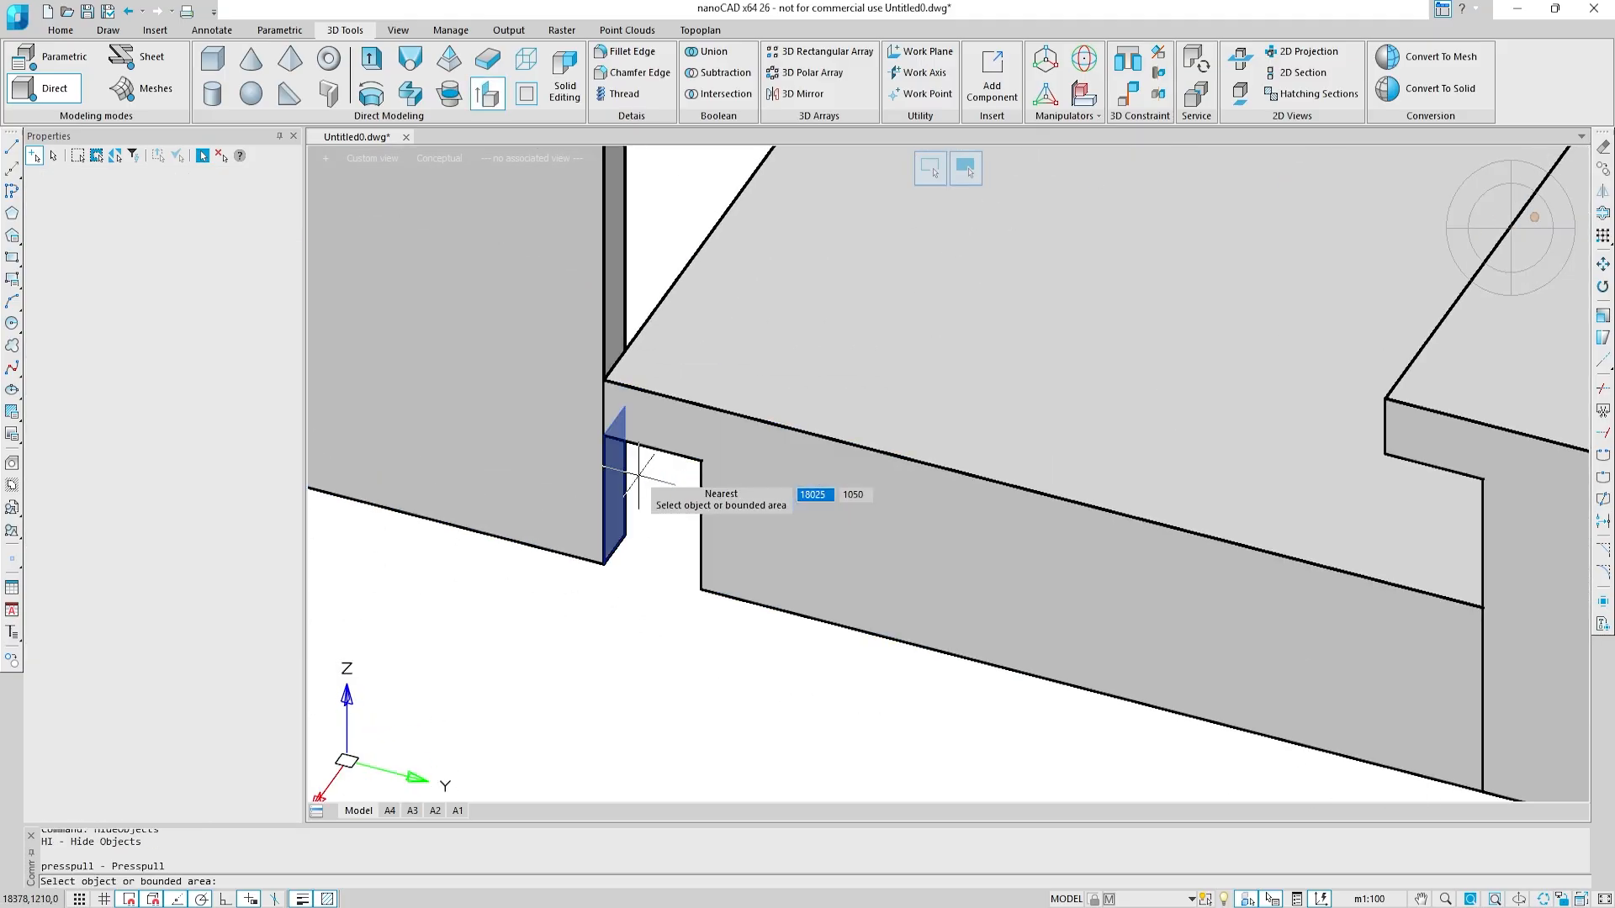
click(699, 525)
click(615, 269)
middle_drag(1223, 406, 783, 342)
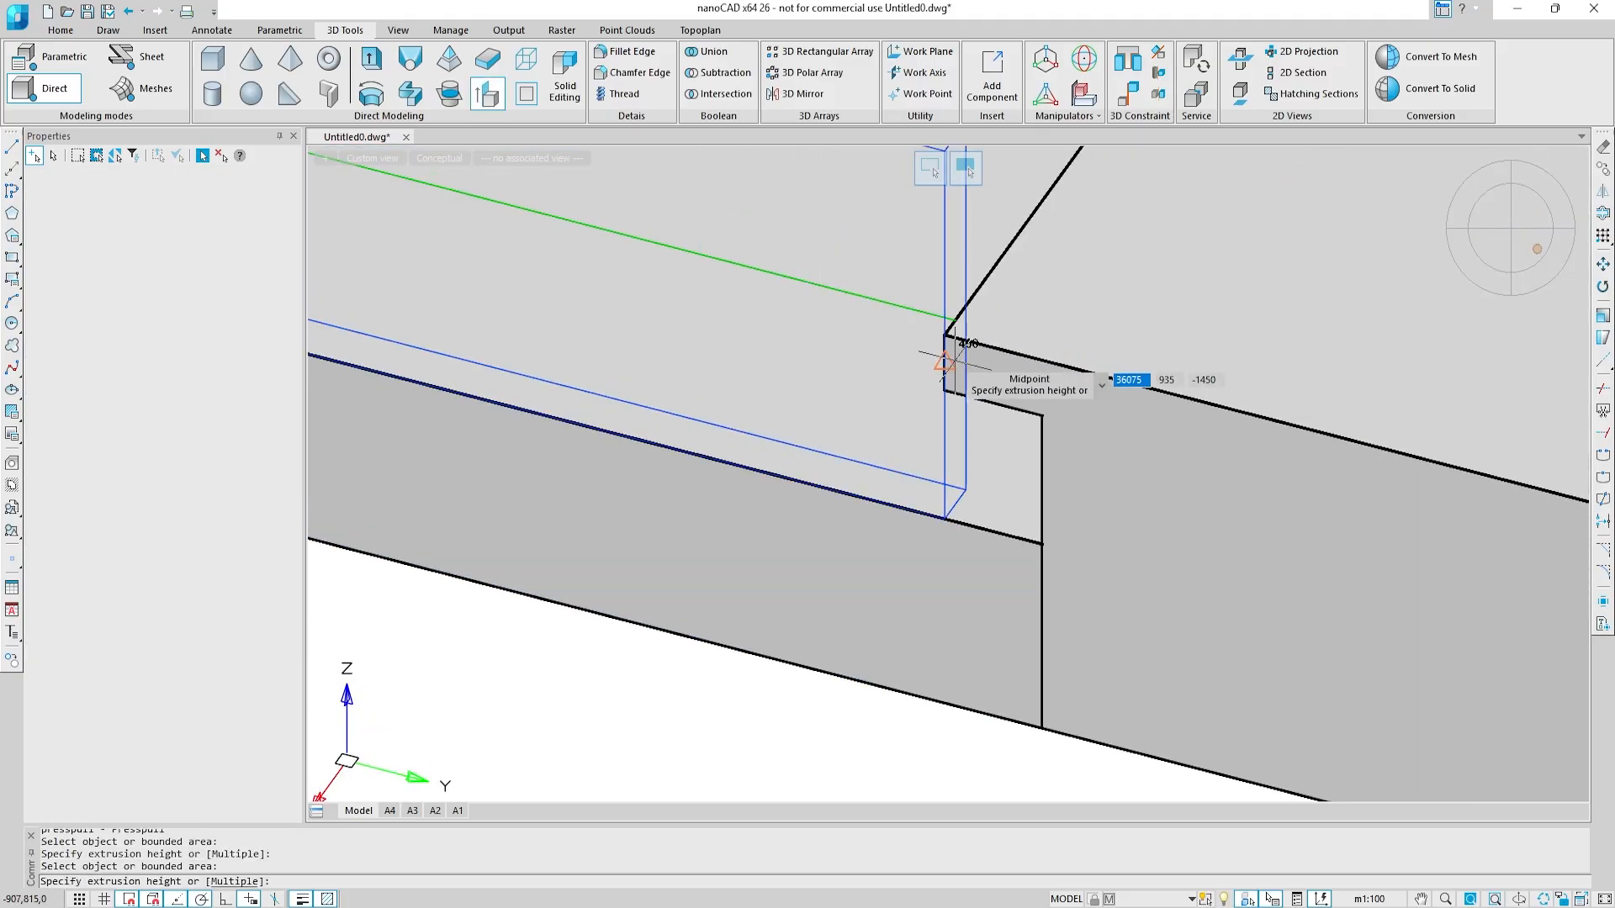
click(955, 362)
key(Escape)
Step: Presspull the base finish end under the second step's nosing to its riser, and the face above that step to the terrace edge
key(Return)
click(1031, 481)
middle_drag(924, 418, 807, 491)
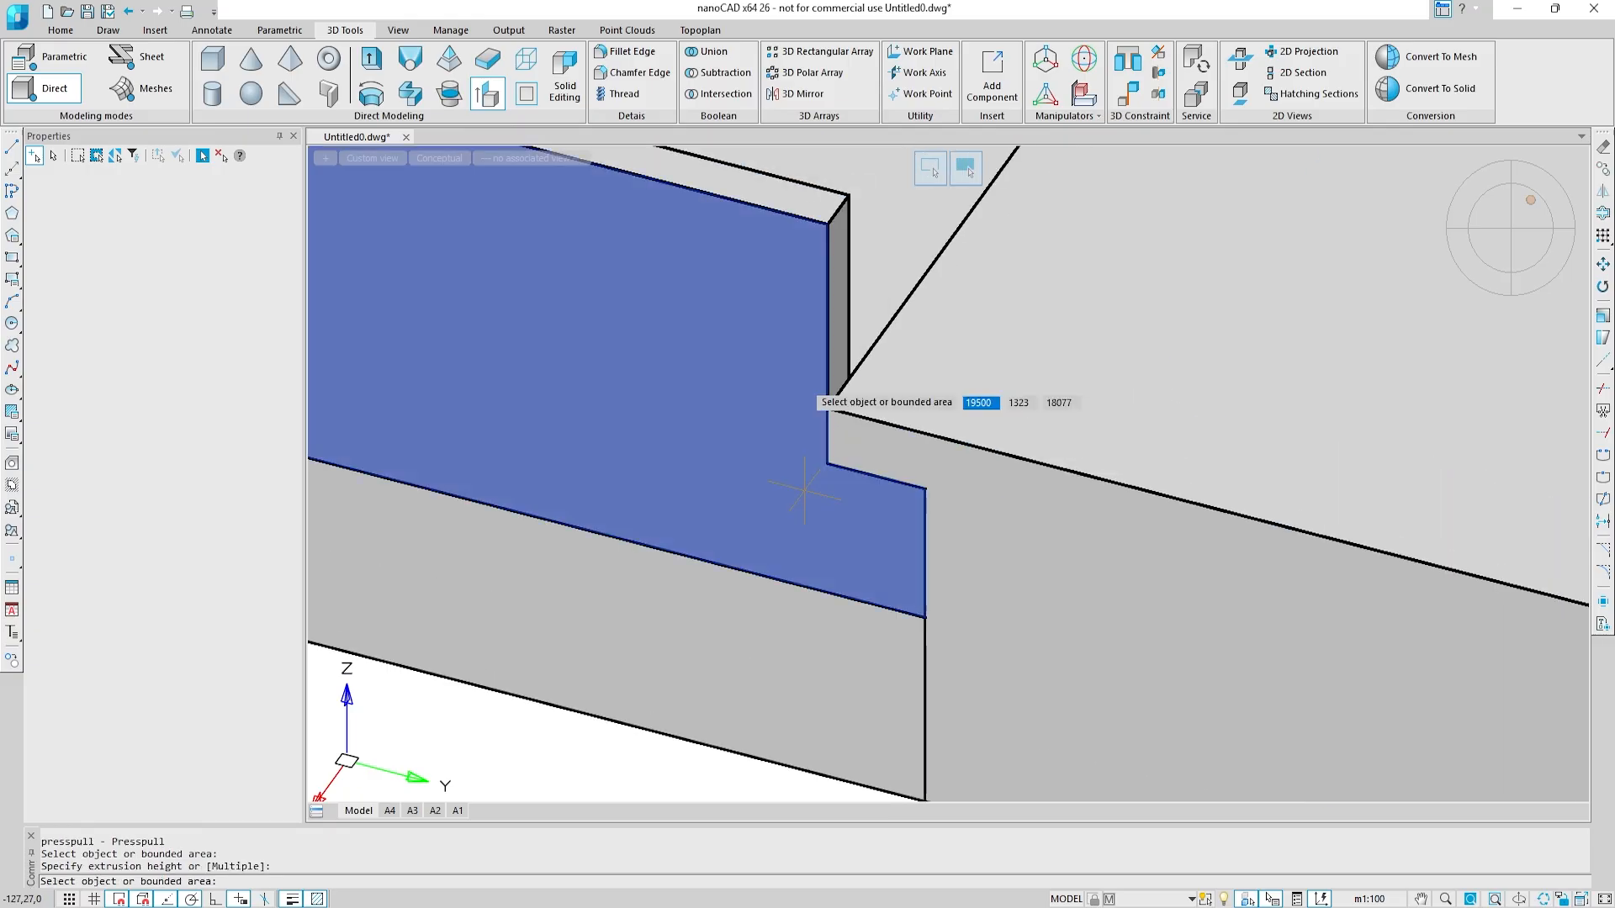
click(838, 340)
scroll(839, 364, down, 4)
scroll(981, 377, up, 4)
click(1051, 394)
key(Escape)
Step: Presspull the base finish end face beneath the terrace slab's overhang back to the riser behind it
key(Escape)
key(Return)
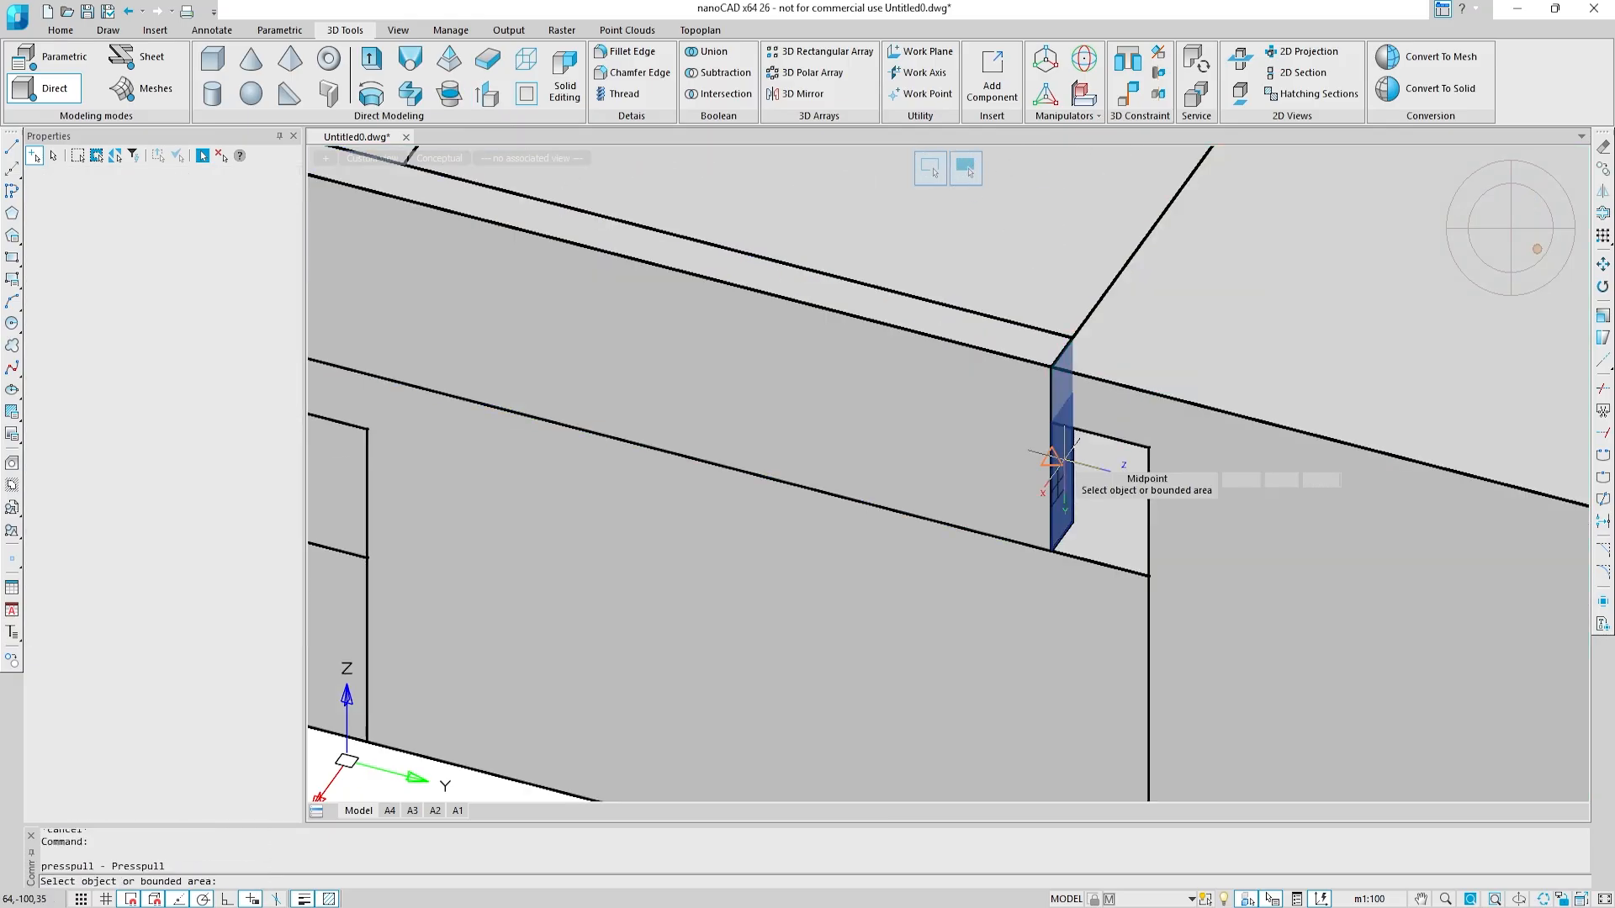
click(1149, 494)
key(Escape)
Step: At the next base finish end, presspull its face beneath the lowest step's nosing to the step's riser
scroll(1149, 494, down, 6)
scroll(843, 348, down, 2)
shift+middle_drag(1071, 343, 1245, 360)
scroll(673, 471, up, 4)
middle_drag(673, 471, 1256, 470)
middle_drag(397, 549, 685, 486)
scroll(836, 528, up, 4)
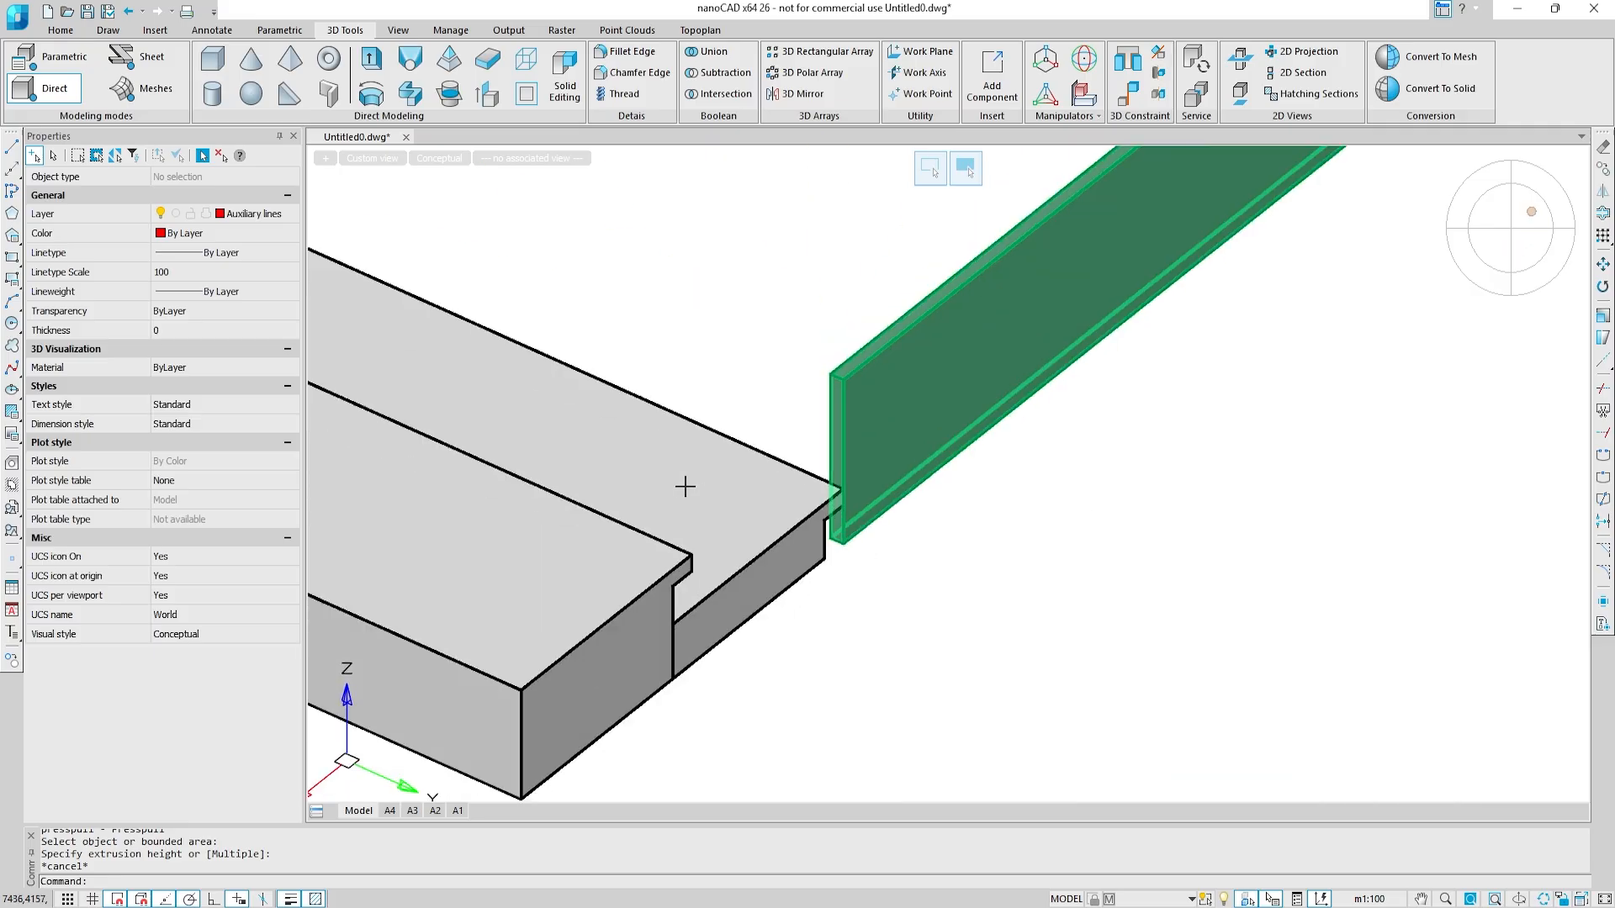
scroll(816, 546, up, 4)
key(Return)
scroll(856, 507, up, 2)
click(834, 539)
scroll(844, 479, down, 2)
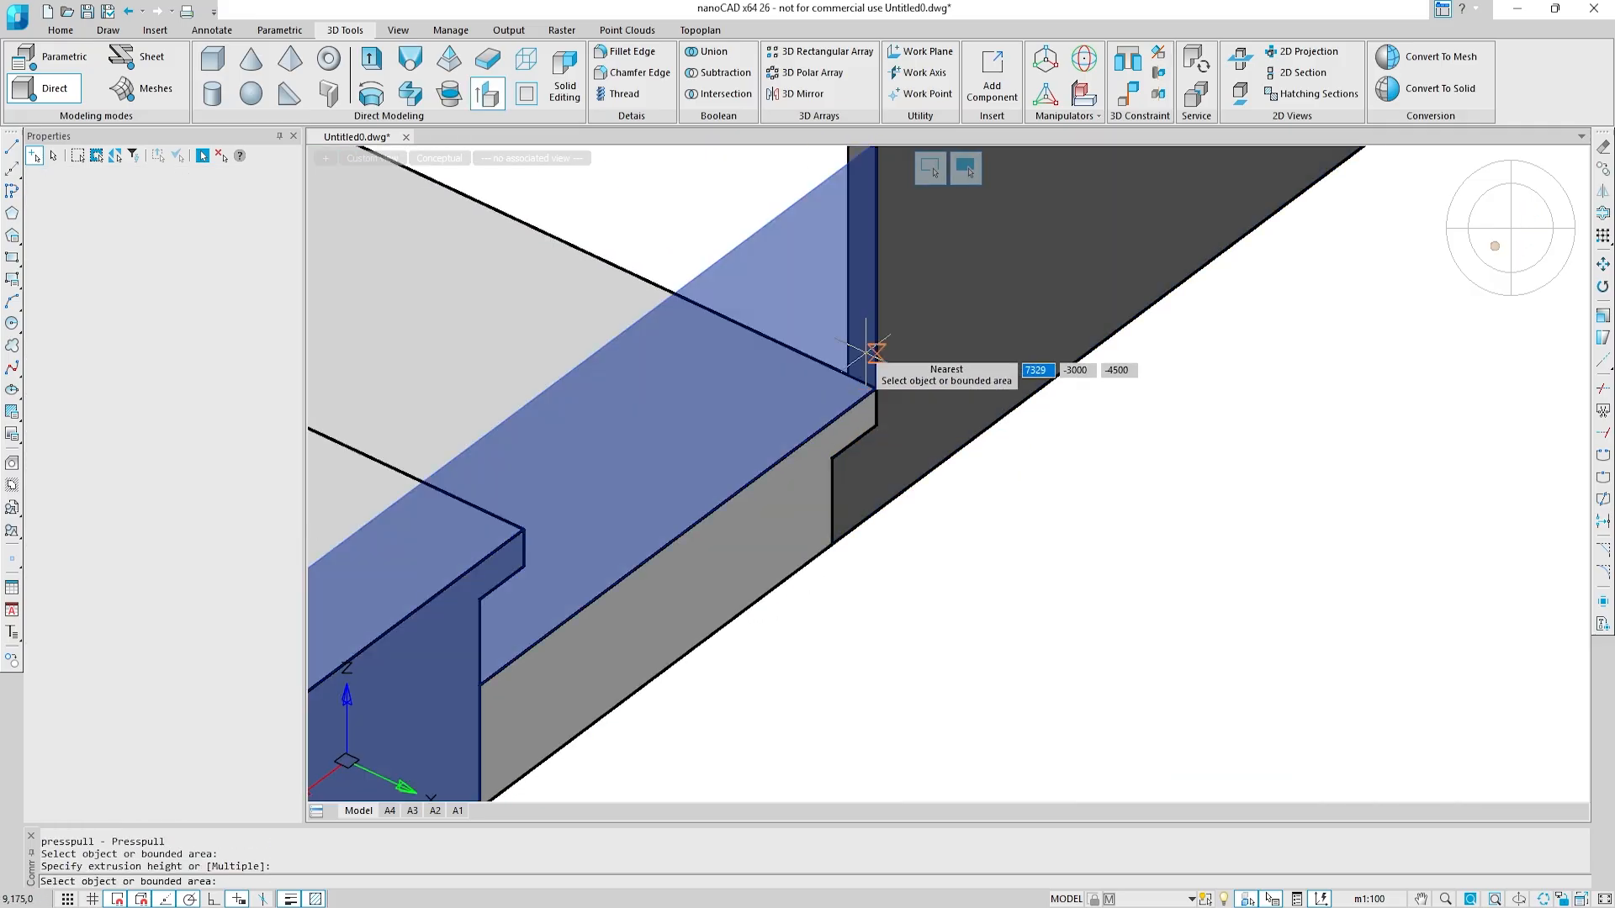
Step: Presspull this base finish's upper end face across the lowest step to the second step's nosing edge
click(856, 253)
middle_drag(523, 549, 728, 483)
shift+middle_drag(729, 483, 982, 497)
click(611, 445)
key(Escape)
Step: Try to presspull the base finish's upper end face by 50 to the second step's riser
key(Return)
scroll(982, 496, up, 5)
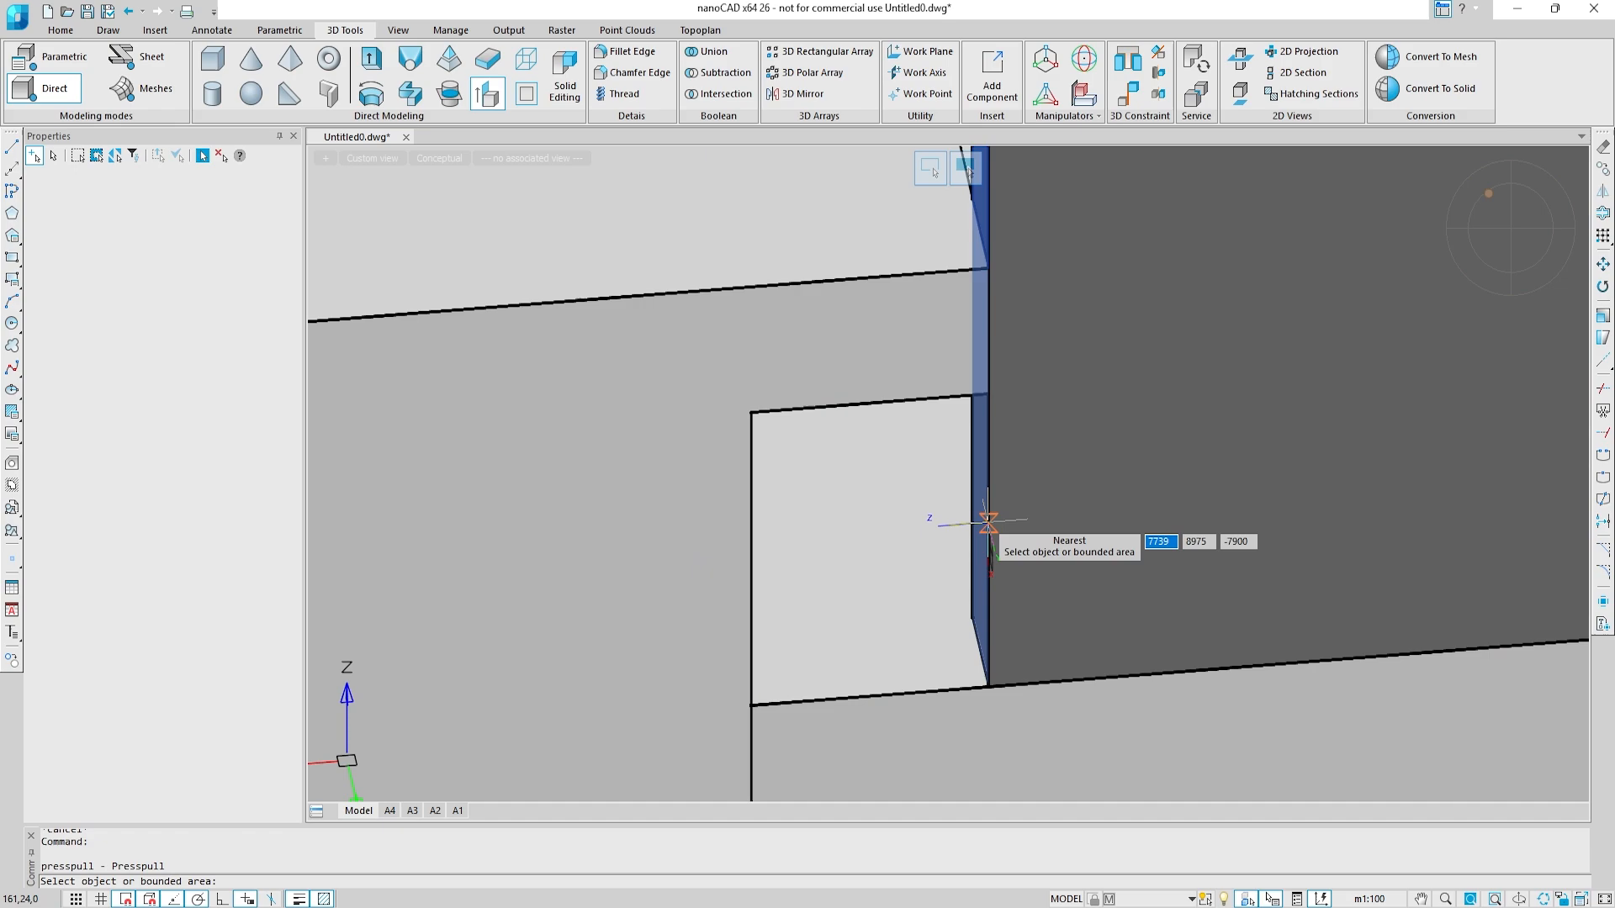
click(751, 573)
key(Escape)
Step: Presspull the base finish end face beneath the second step's nosing to that step's riser
key(Return)
shift+middle_drag(876, 572, 967, 593)
click(981, 607)
click(772, 628)
scroll(772, 629, down, 4)
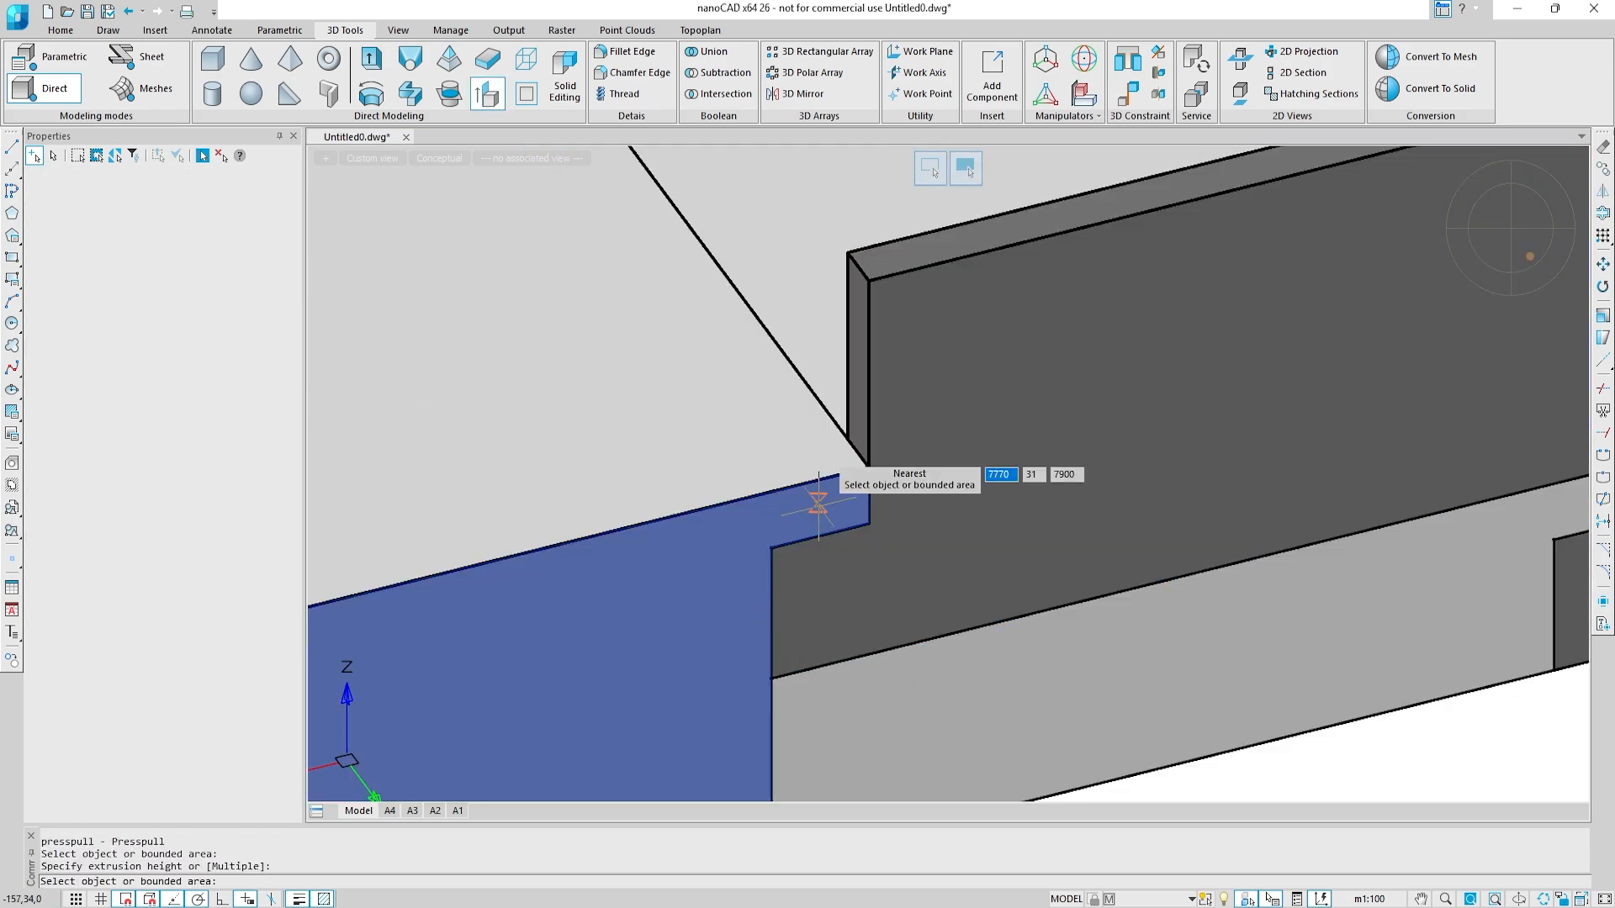
Step: Presspull the base finish's upper end face across the second step to the step's inner edge
click(858, 386)
scroll(934, 390, down, 8)
scroll(834, 409, up, 5)
click(768, 467)
shift+middle_drag(814, 295, 636, 301)
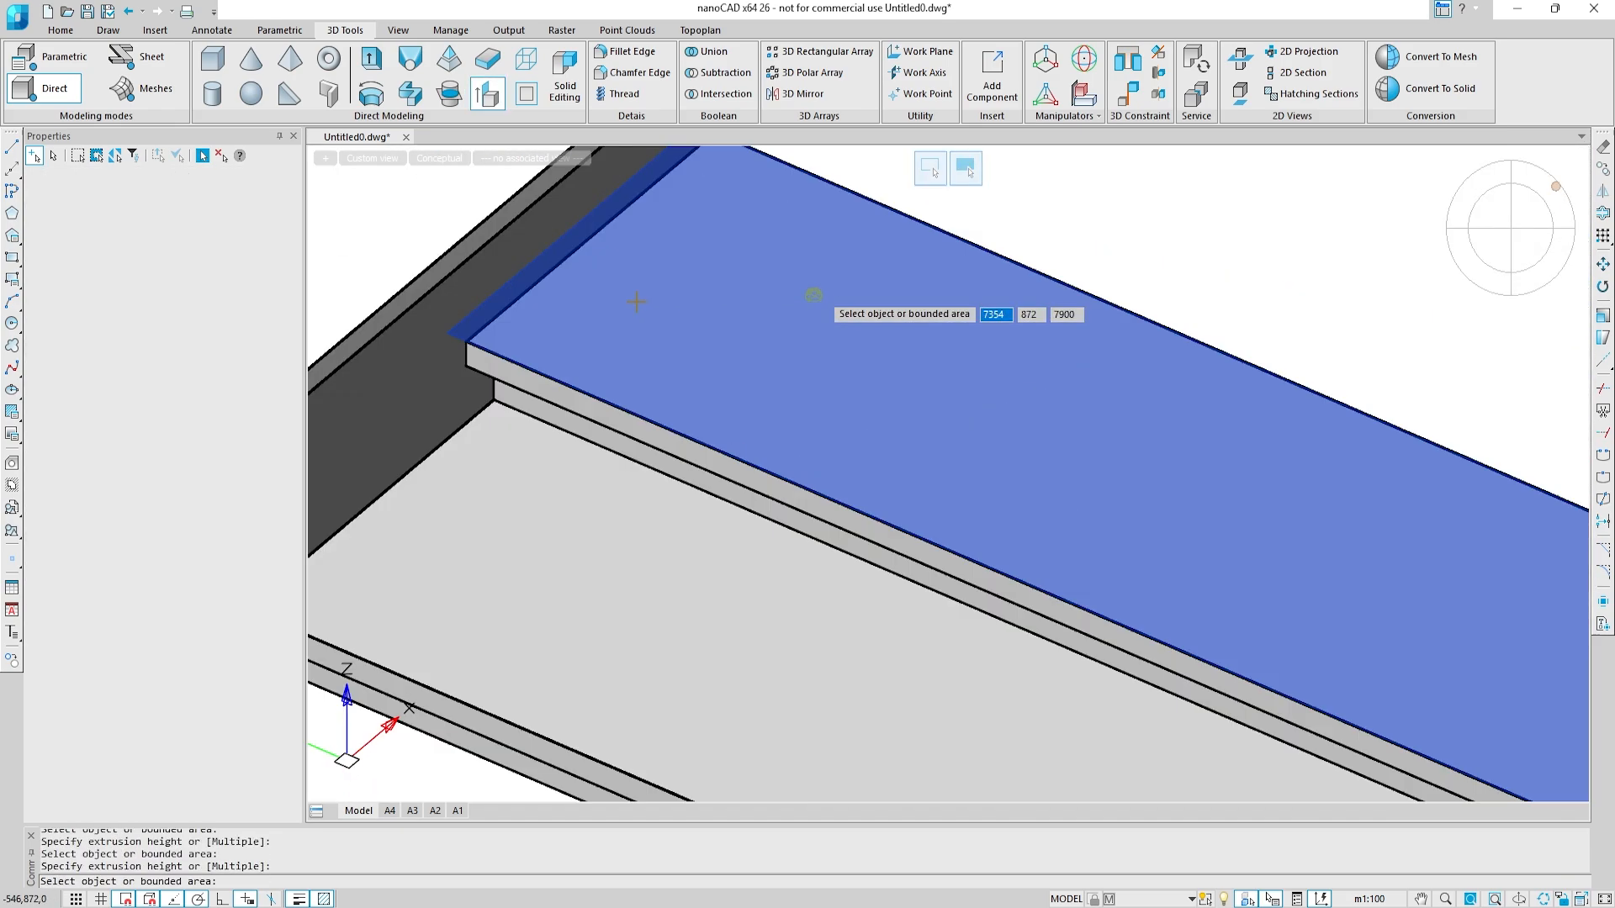
scroll(637, 301, down, 5)
key(Escape)
Step: Draw a vertical polyline across the base finish's side face near its end to mark off a narrow strip
click(13, 195)
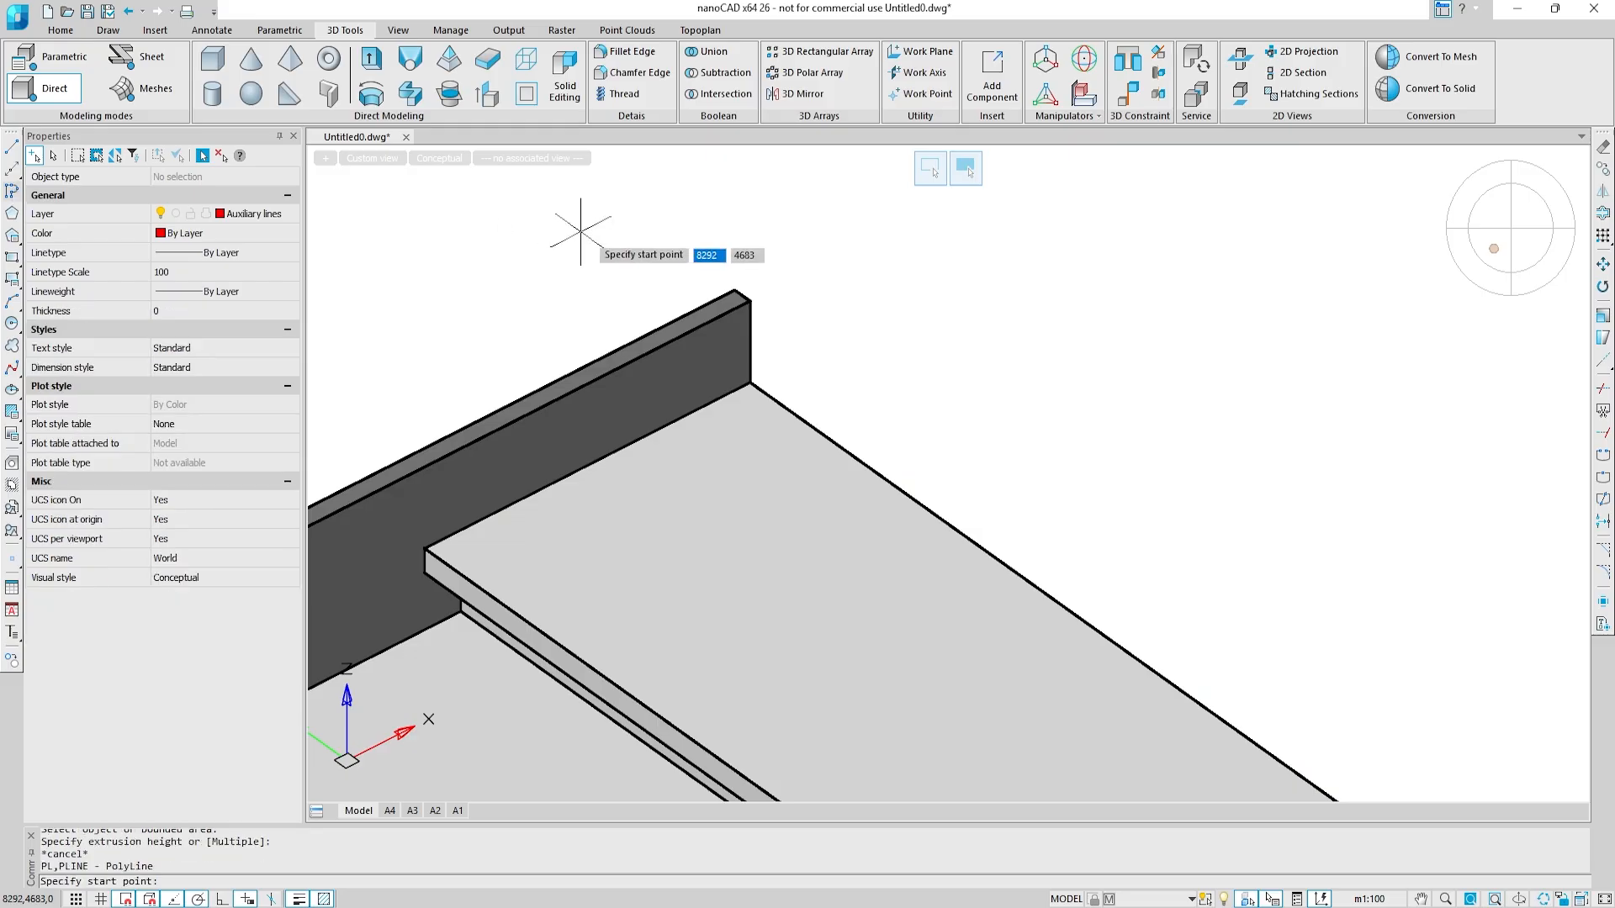
scroll(656, 282, up, 4)
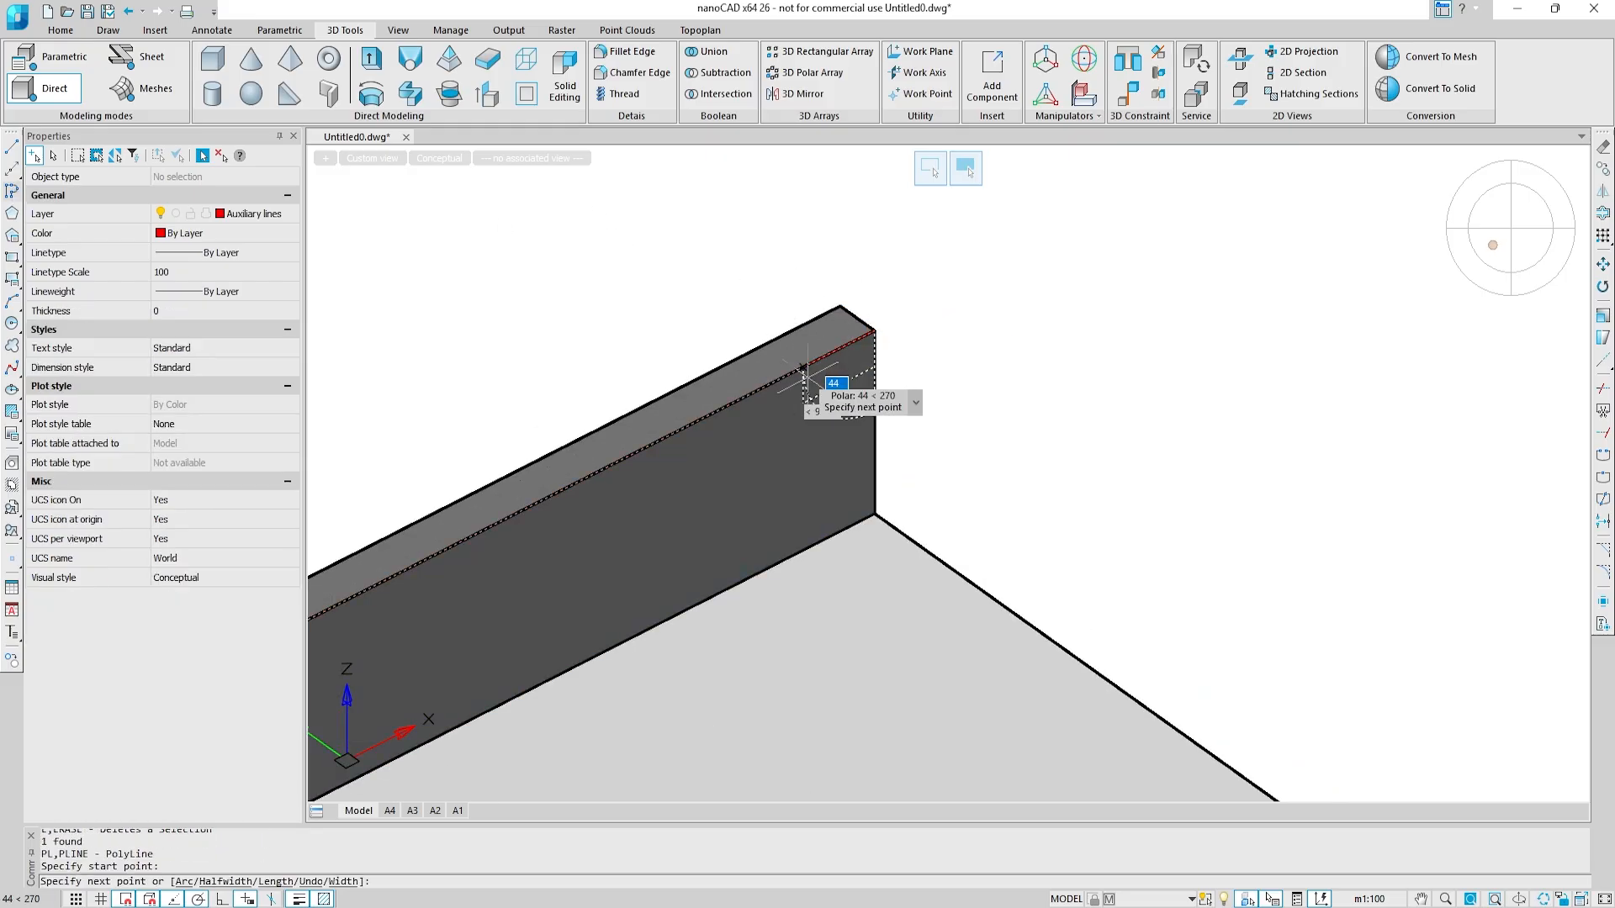
key(Escape)
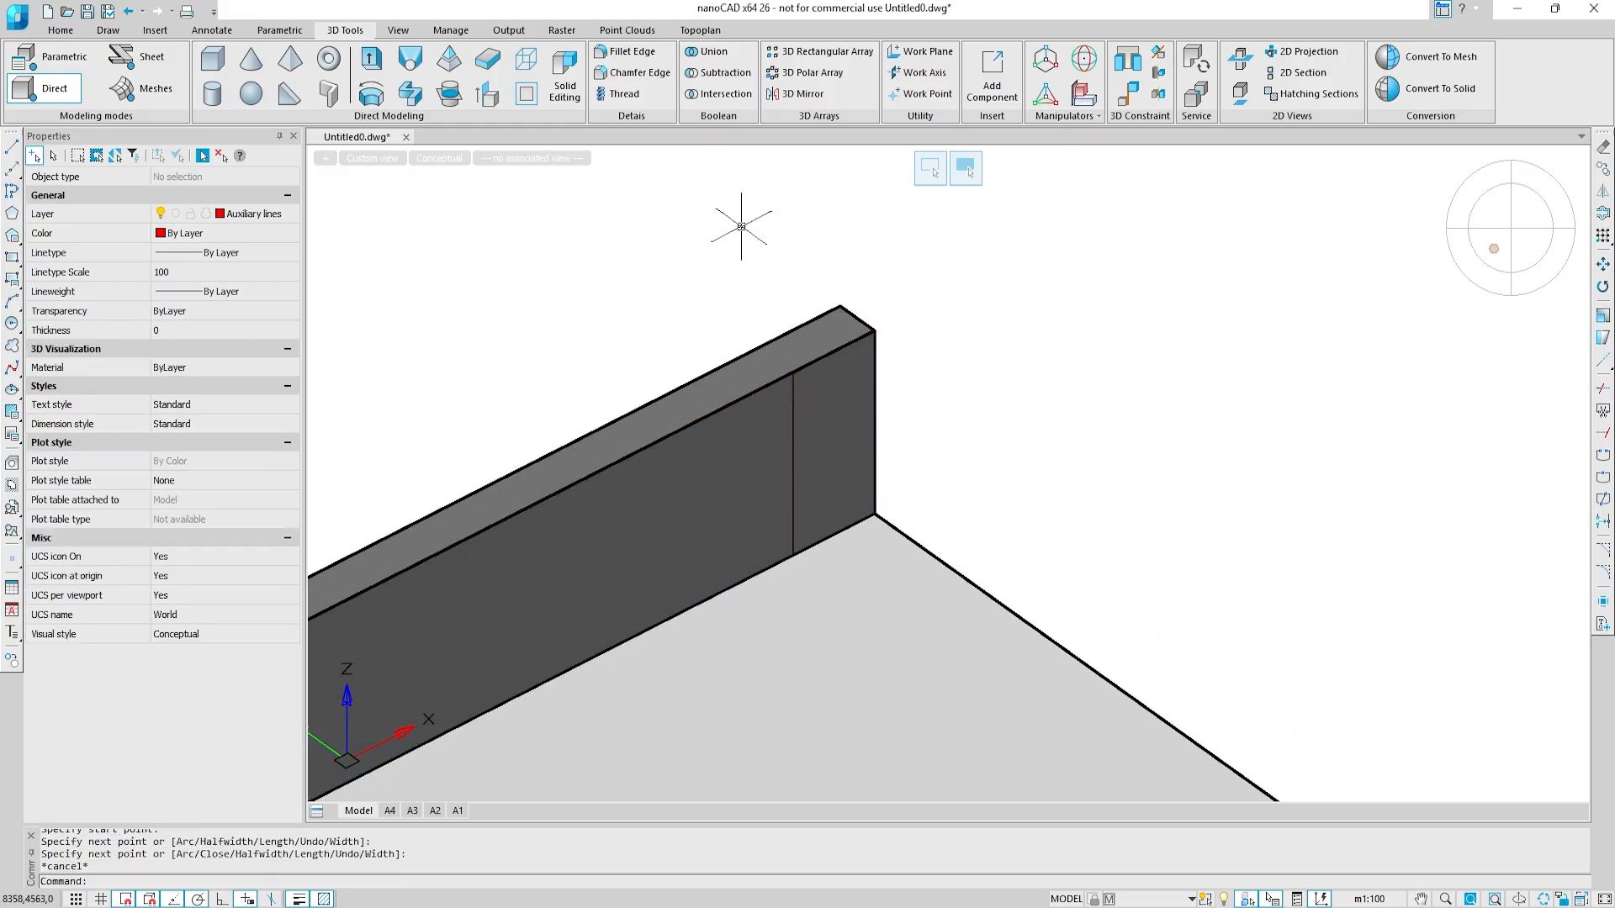
Step: Presspull the marked-off strip along the inner edge of the step to the terrace slab's nosing edge
click(488, 94)
click(843, 427)
scroll(843, 426, down, 7)
middle_drag(842, 426, 587, 249)
scroll(931, 461, up, 5)
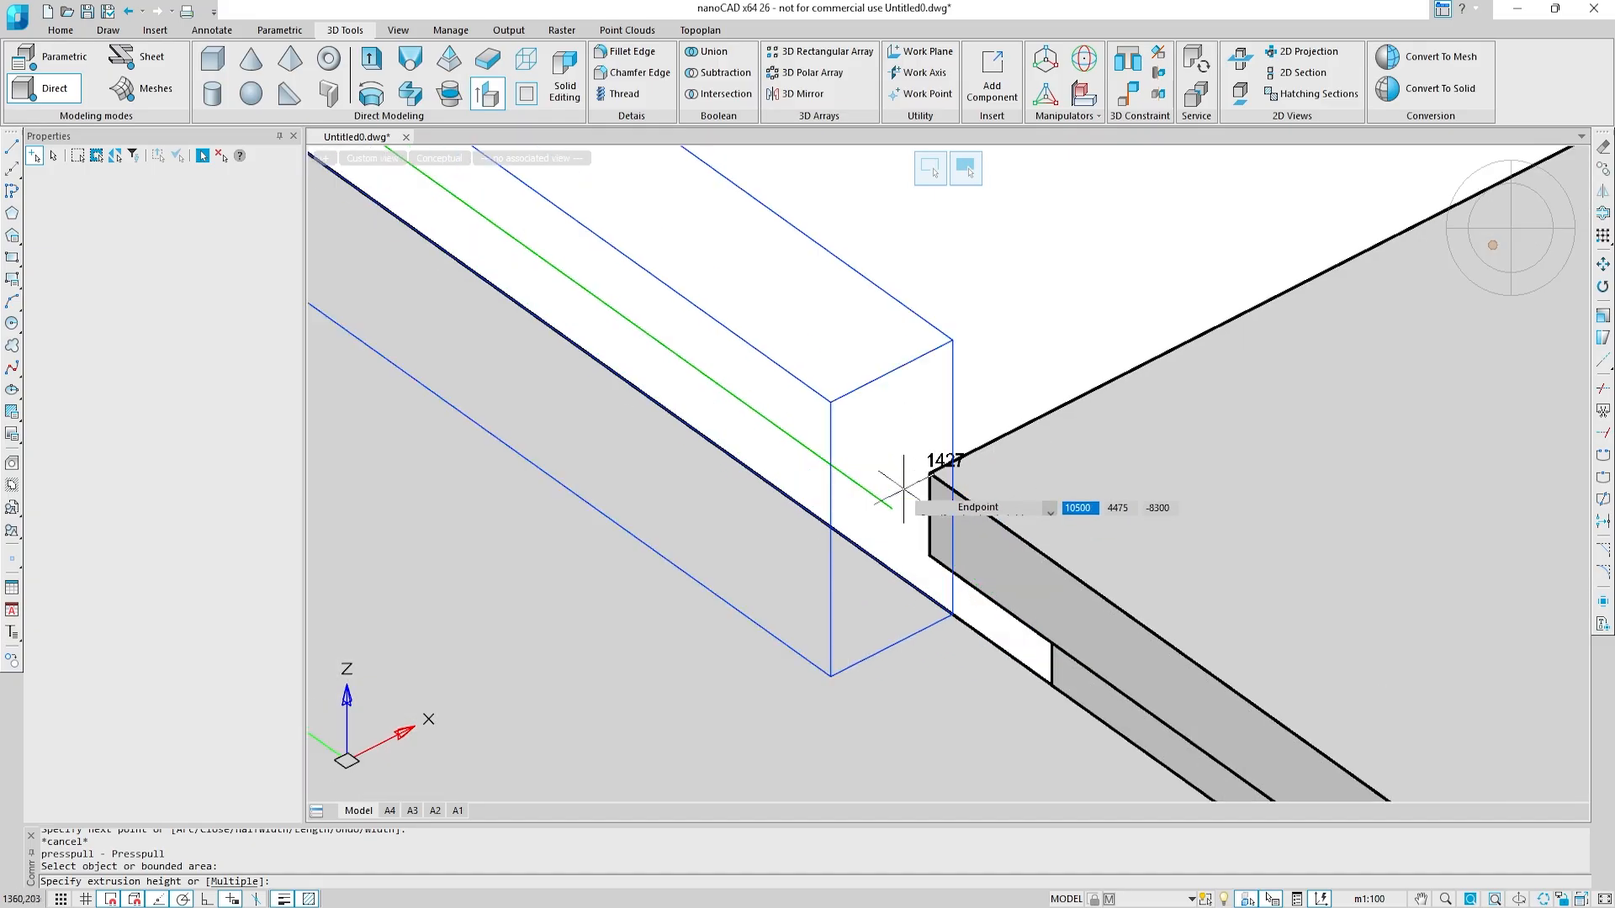
click(944, 514)
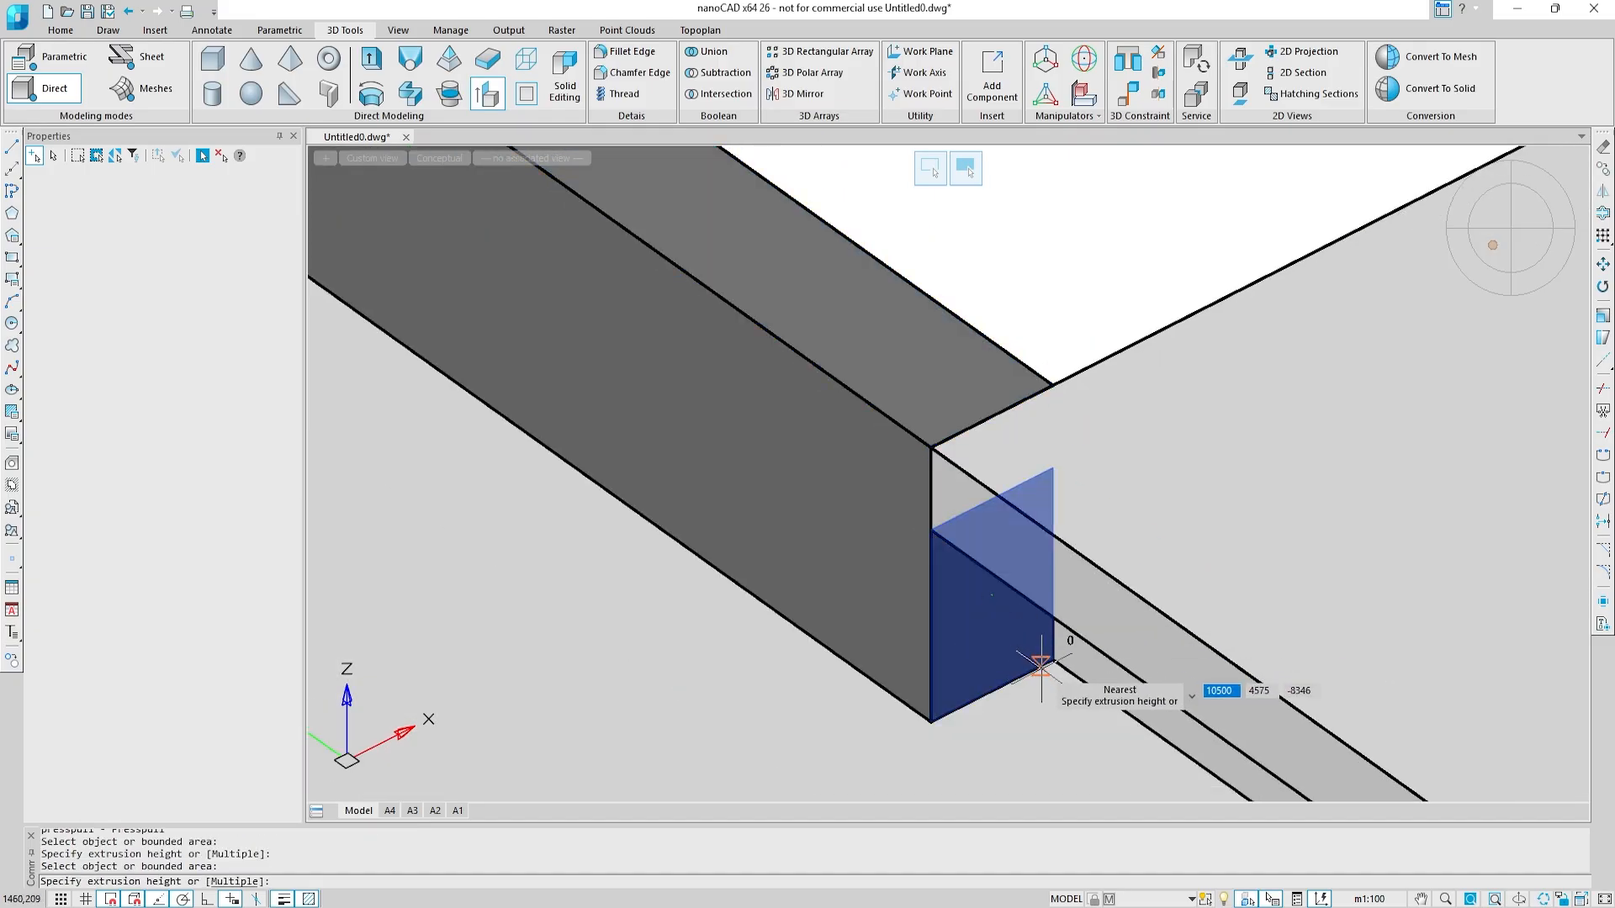
Step: Presspull the return's end face beneath the terrace slab's overhang by 25
text(25)
key(Return)
scroll(1056, 712, down, 4)
key(Escape)
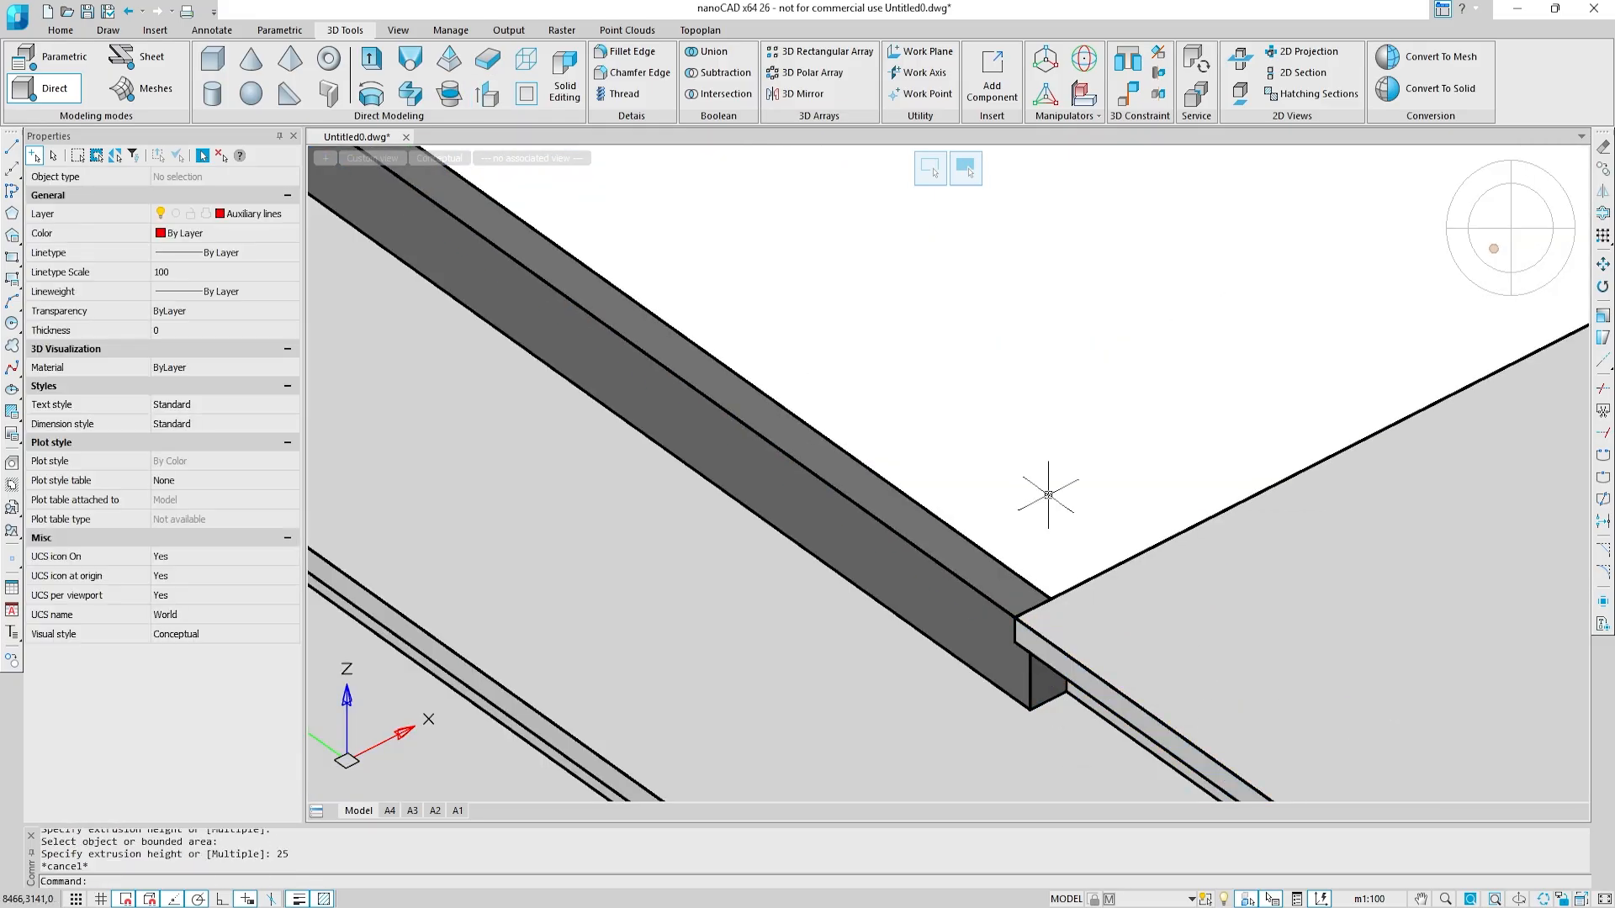
Step: At the other terrace's stairs, presspull the base finish end under the lowest nosing to the riser, and its upper face to the second nosing
scroll(1048, 495, down, 5)
scroll(1048, 494, down, 5)
middle_drag(606, 418, 1182, 443)
scroll(517, 277, up, 4)
middle_drag(517, 278, 594, 326)
scroll(595, 327, up, 2)
scroll(659, 558, up, 2)
key(Return)
scroll(768, 577, up, 4)
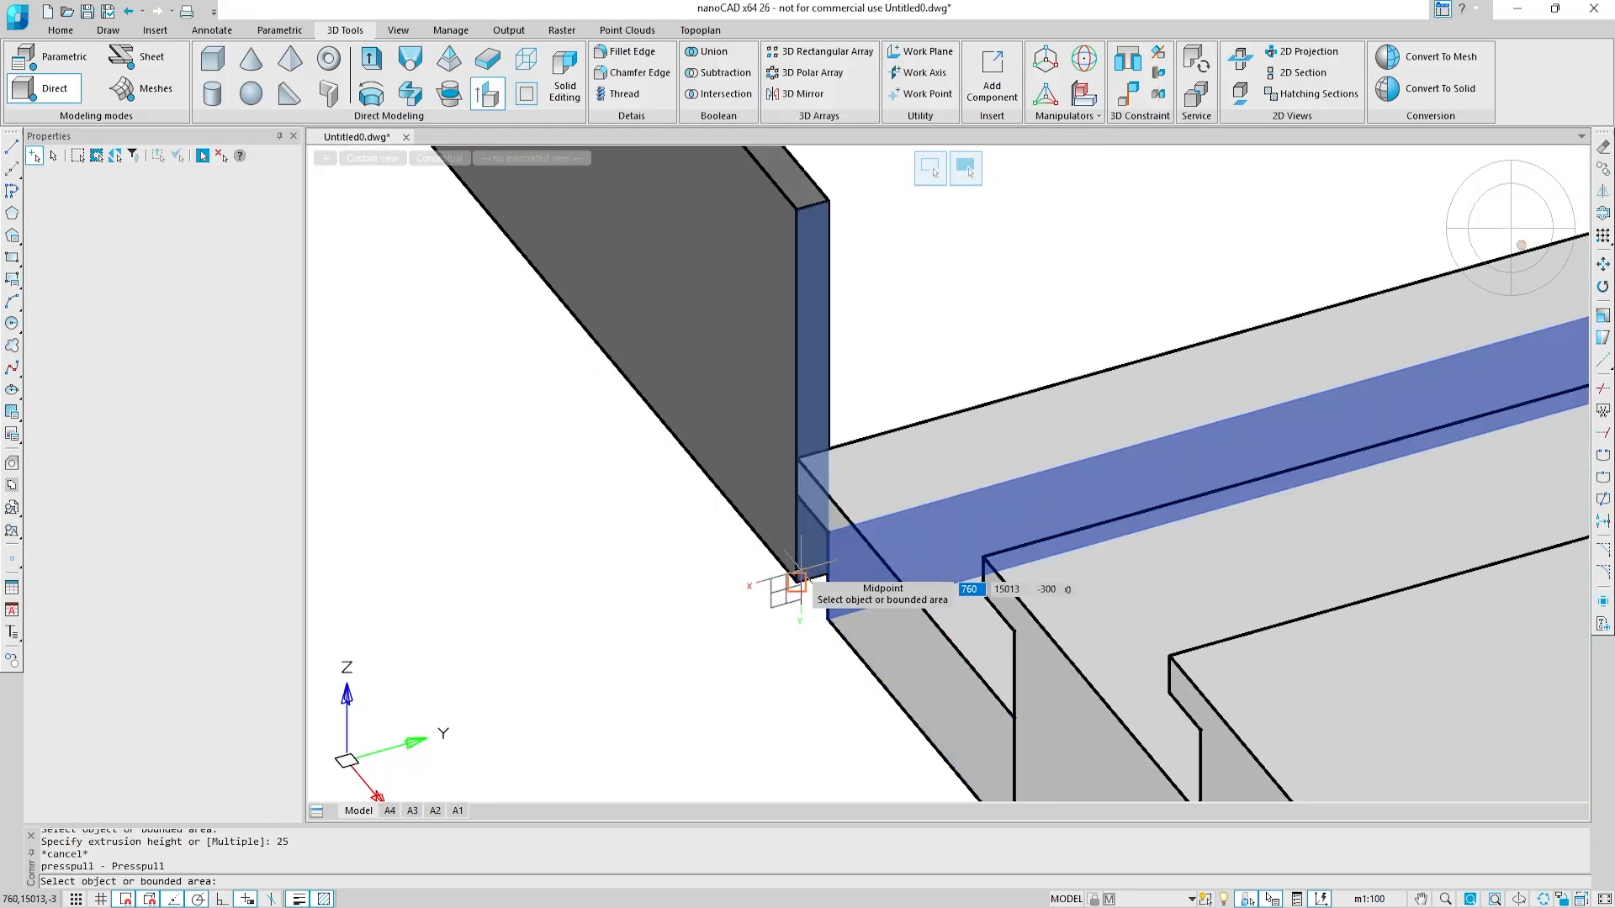
scroll(802, 541, up, 2)
click(840, 548)
click(894, 590)
scroll(874, 404, down, 2)
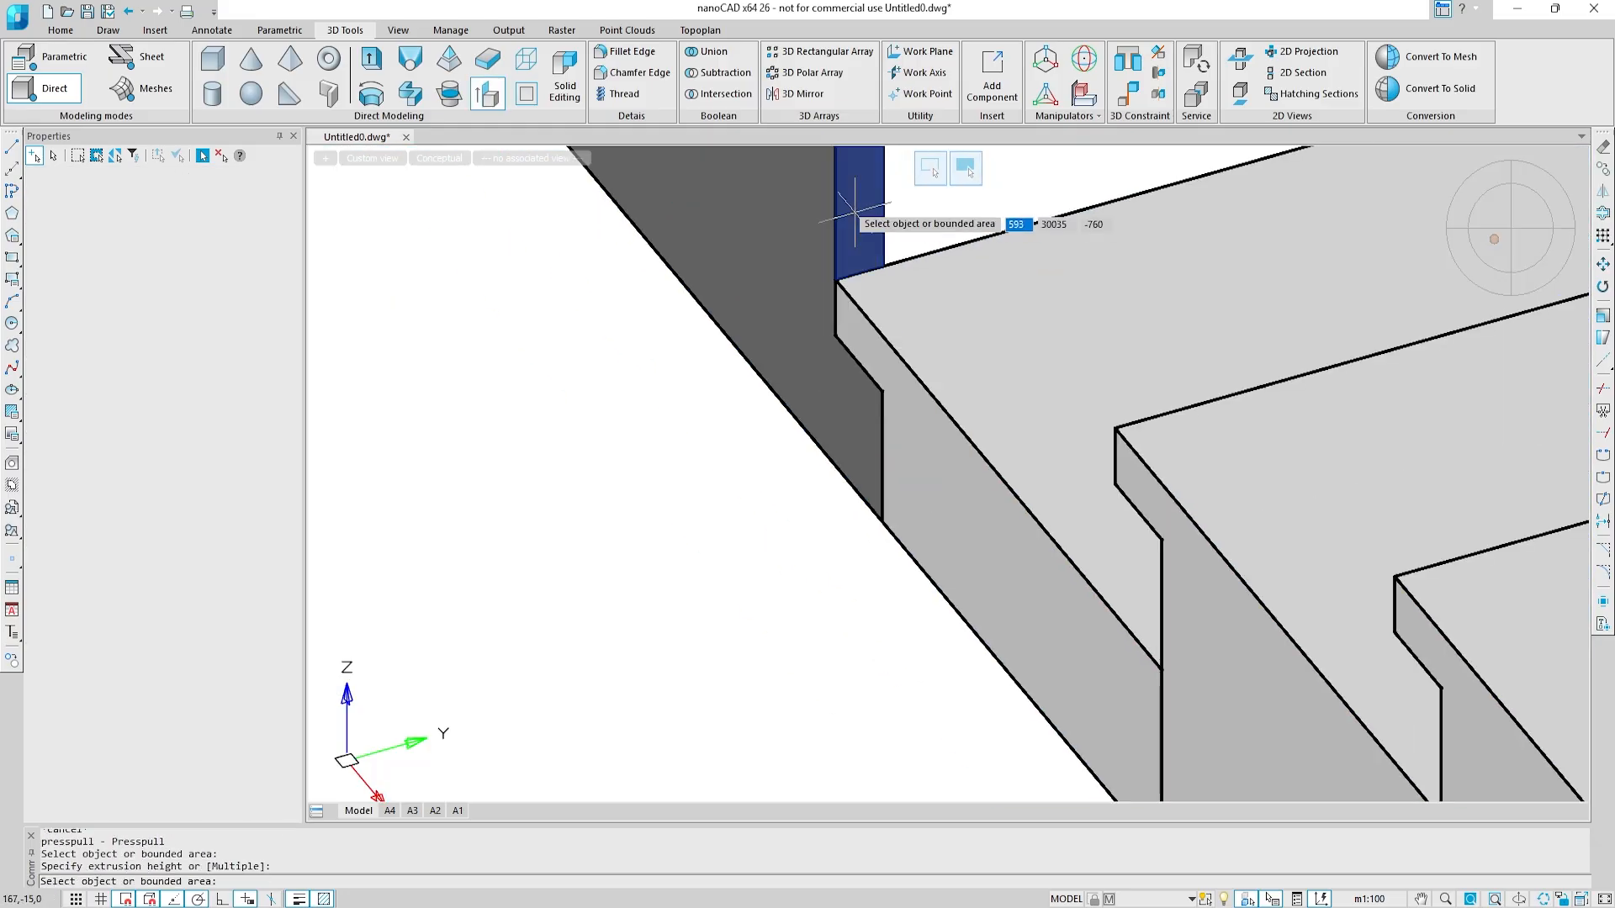
click(1113, 469)
key(Return)
key(Return)
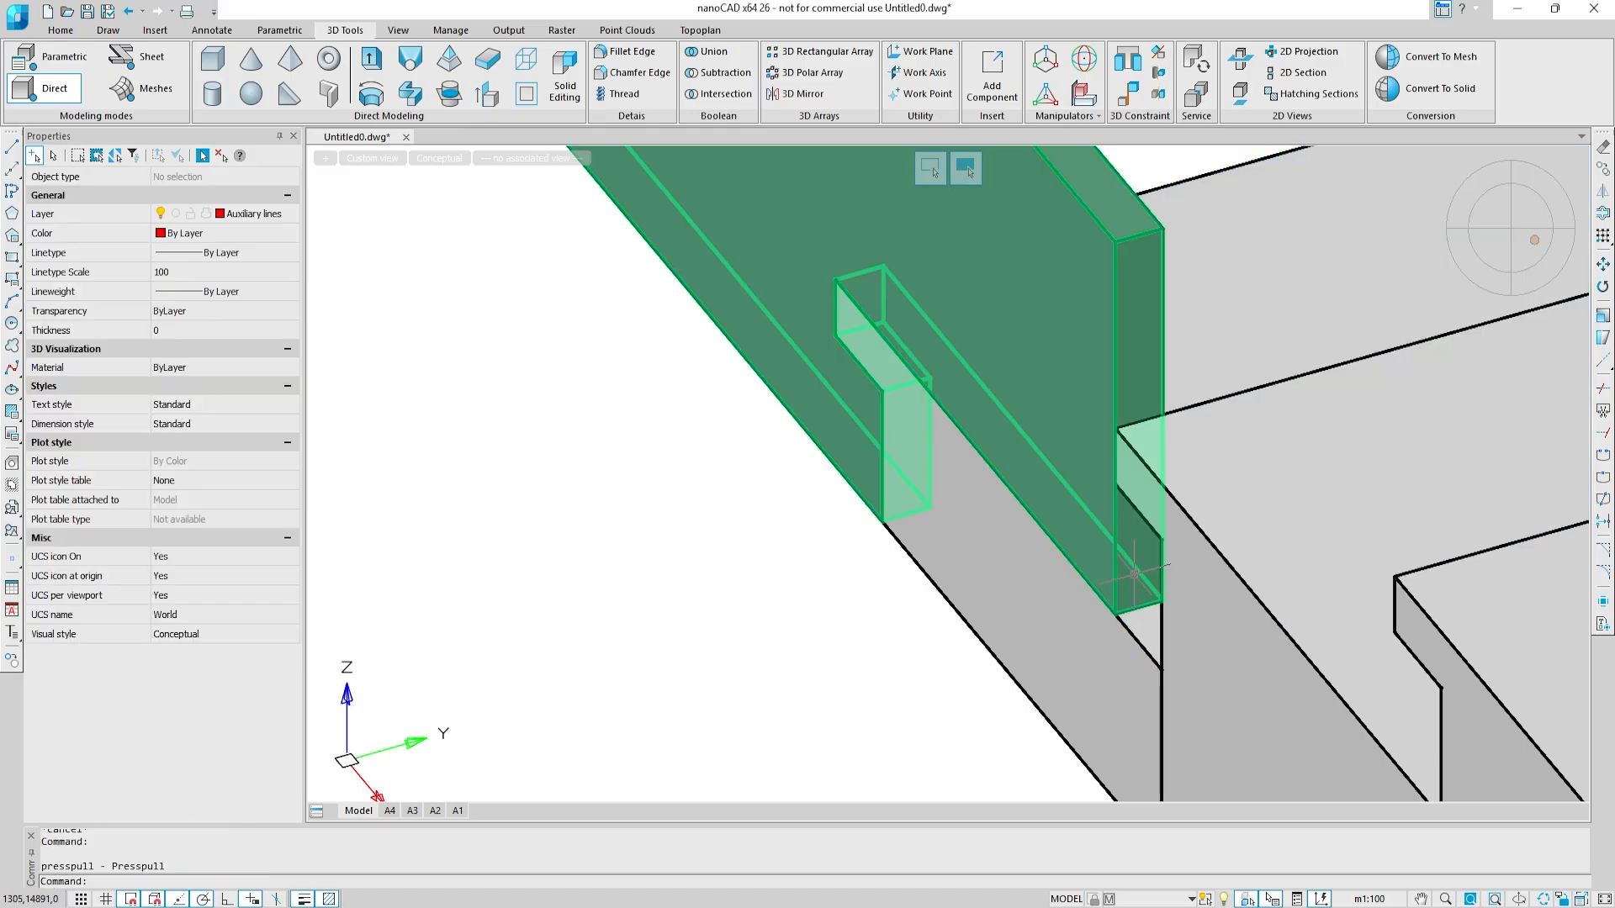
Step: Presspull this base finish end under the second step's nosing to its riser, and the face above that step to the terrace edge
click(1137, 579)
click(1155, 588)
scroll(1155, 587, down, 4)
scroll(1146, 461, up, 4)
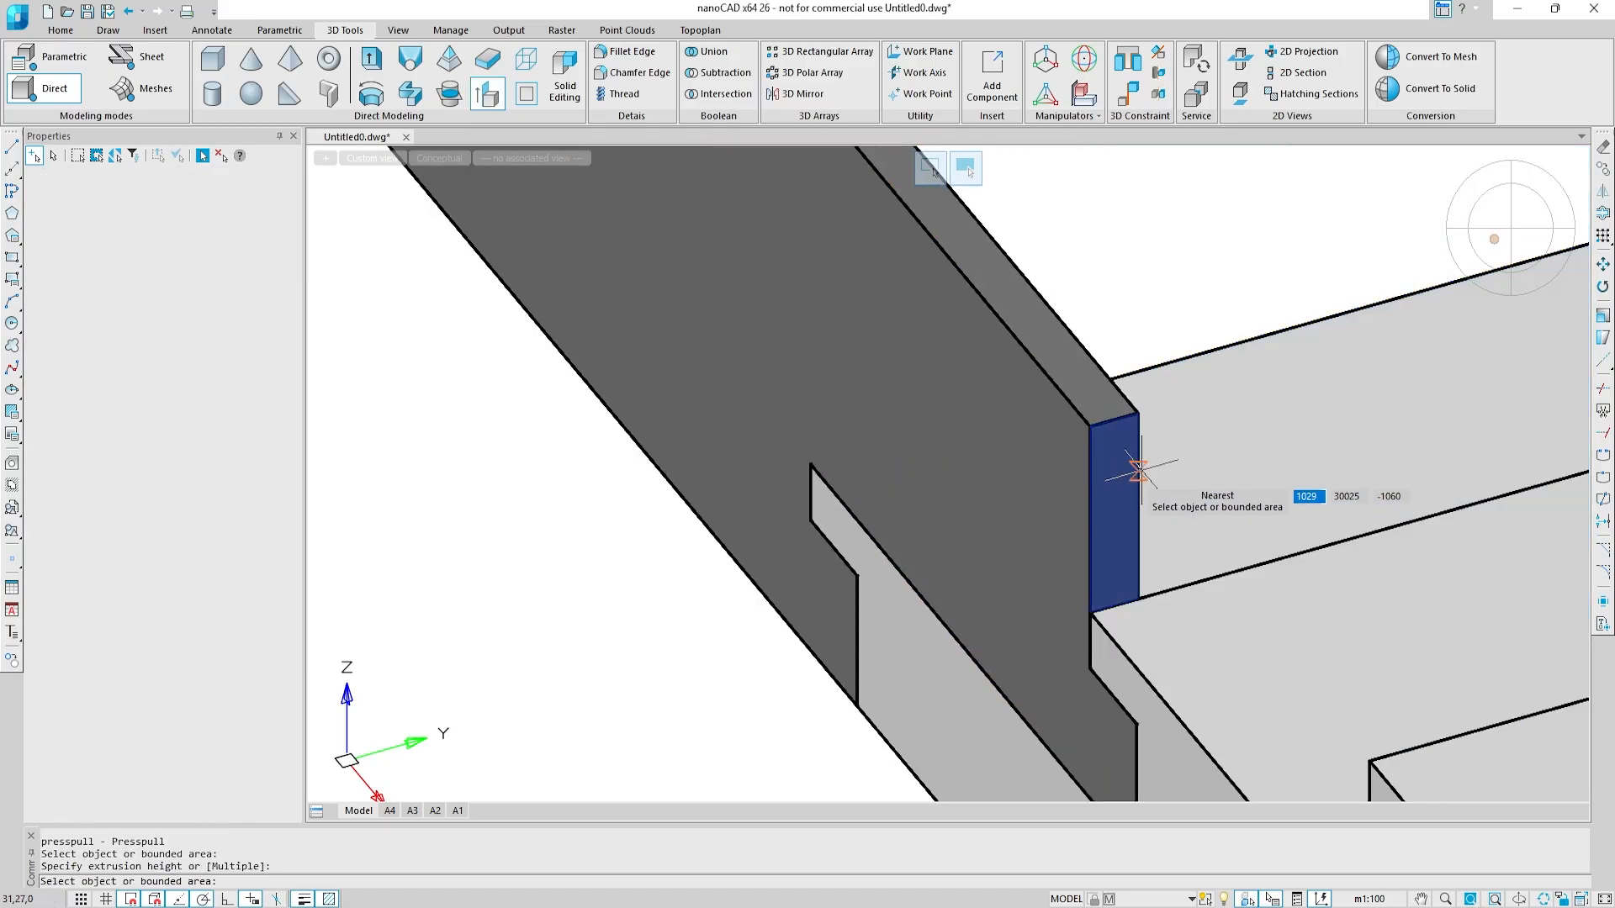
click(1139, 470)
scroll(1143, 480, down, 4)
click(1149, 499)
shift+middle_drag(1153, 503, 1190, 429)
key(Escape)
Step: Presspull the remaining base finish end face under this terrace slab's overhang to the riser behind it
click(1312, 544)
scroll(1312, 544, up, 5)
middle_drag(1312, 544, 909, 487)
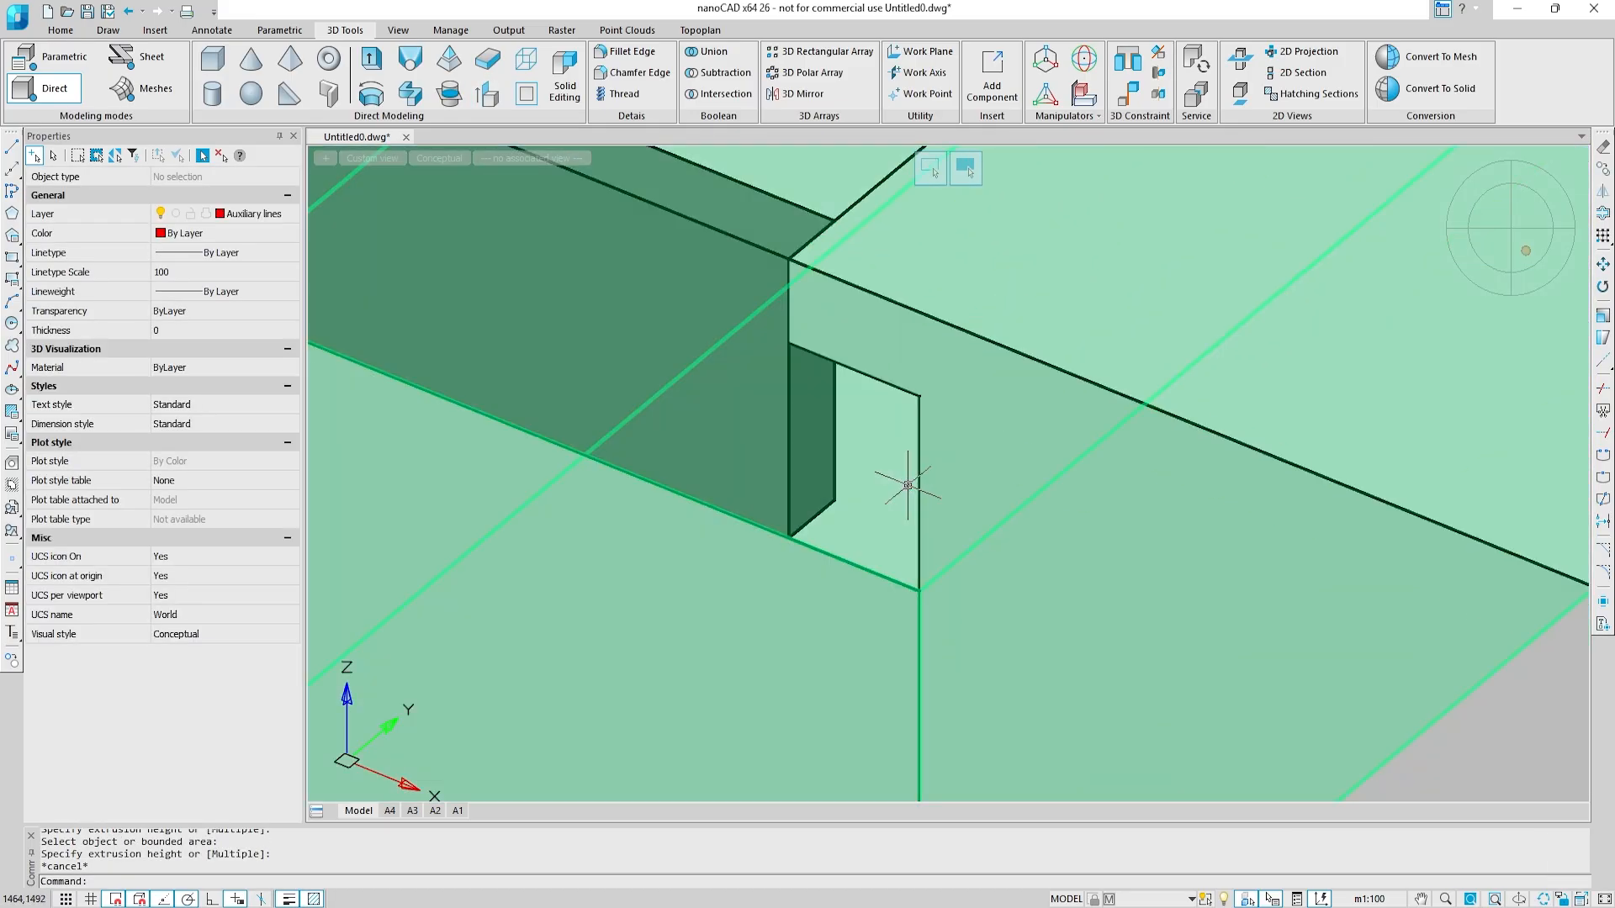
key(Escape)
key(Return)
click(924, 508)
scroll(927, 506, down, 4)
key(Escape)
Step: Assign the extended base finish solid running between the two terrace stairs to the Facade finish layer
scroll(725, 461, down, 5)
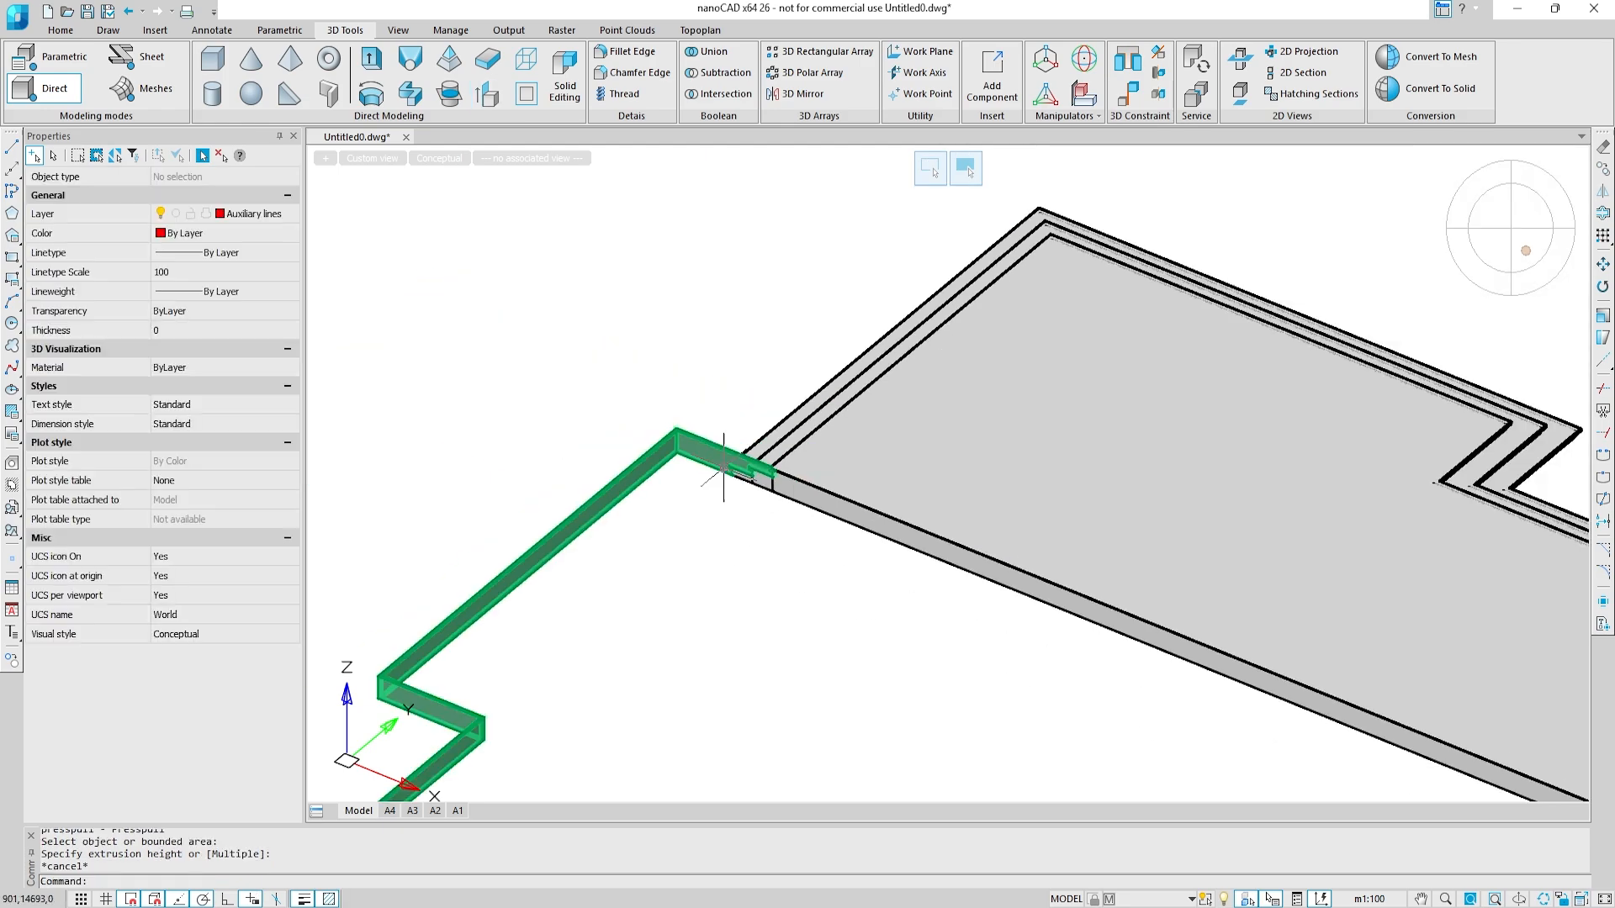
middle_drag(569, 634, 796, 303)
scroll(799, 391, down, 1)
click(800, 446)
click(677, 362)
click(290, 214)
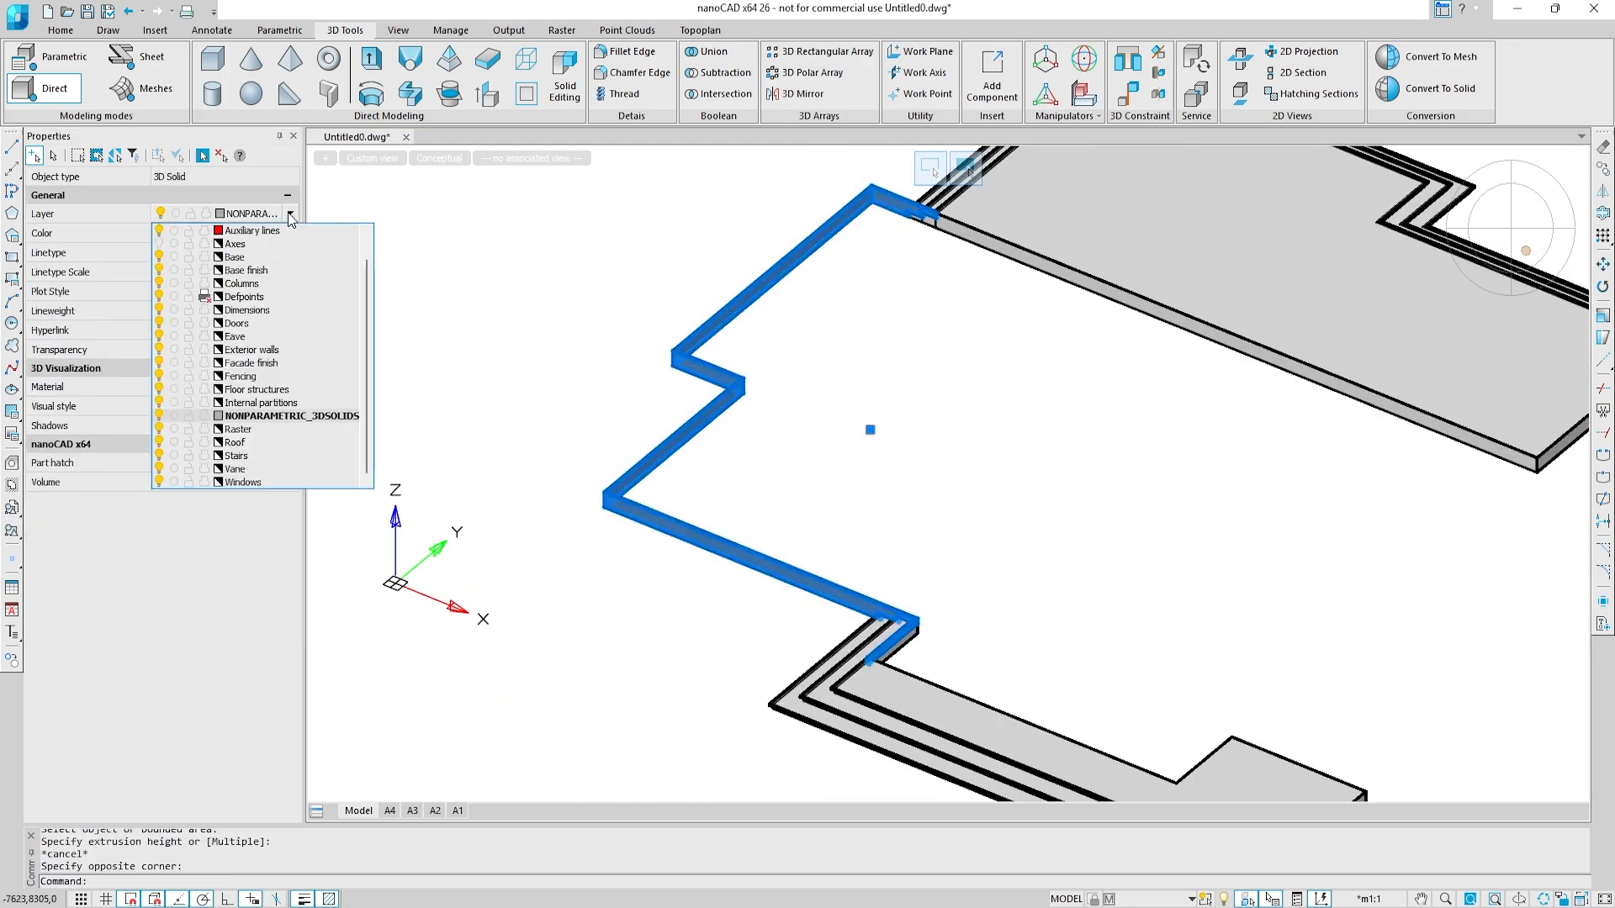
click(274, 365)
key(Escape)
Step: Unisolate the hidden objects in all layouts to bring back the entire house model
shift+middle_drag(1066, 488, 1057, 762)
shift+middle_drag(816, 573, 949, 577)
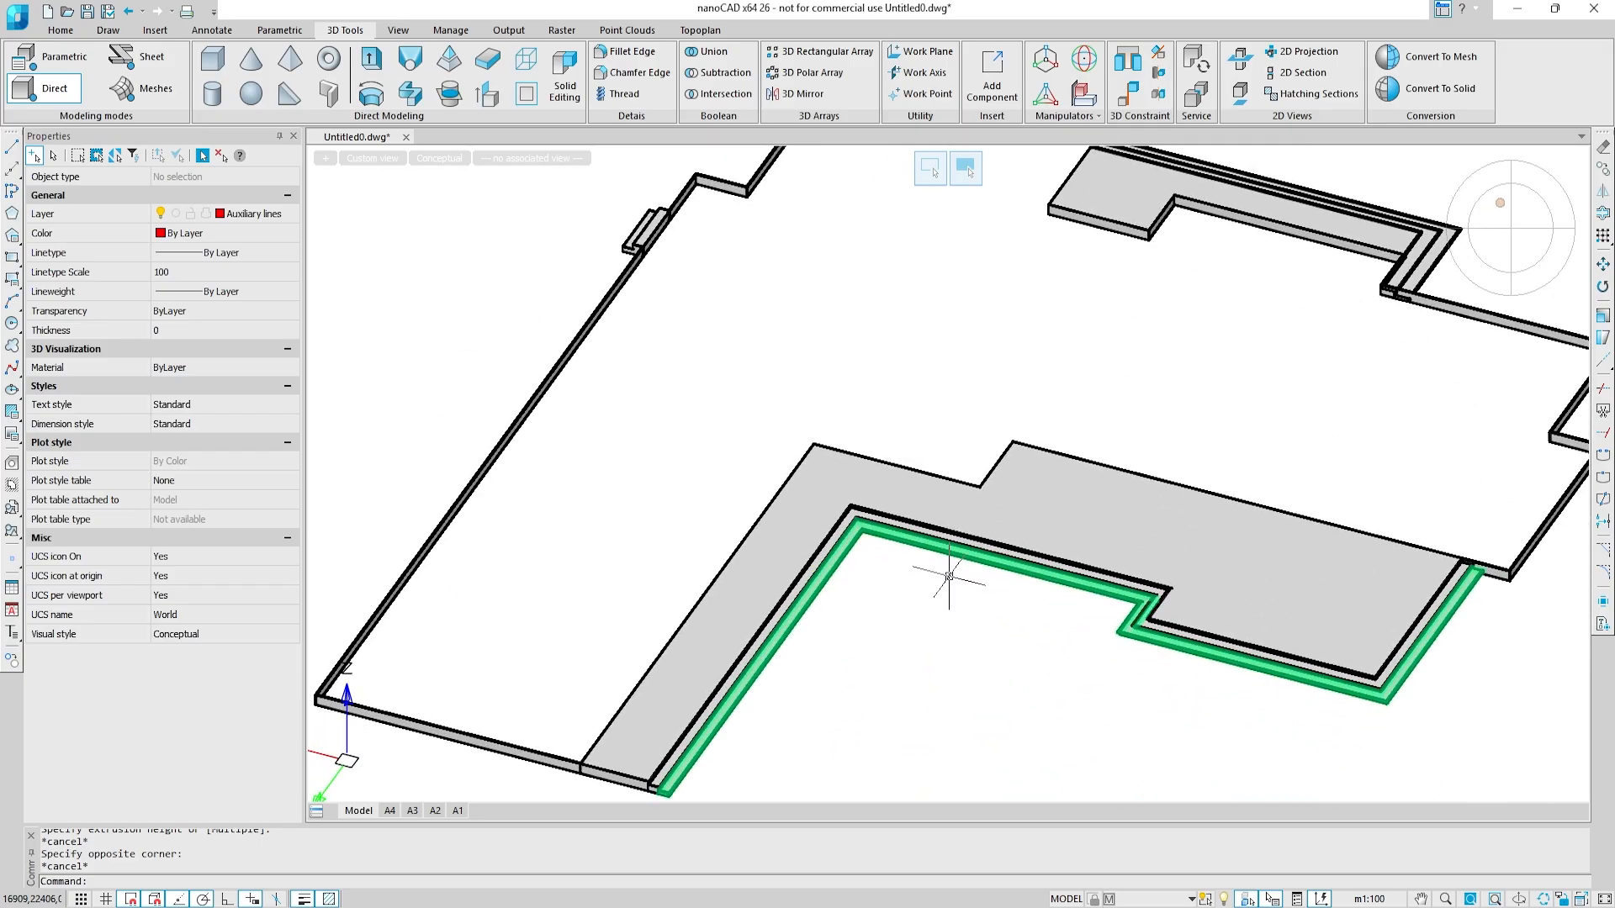
right_click(741, 471)
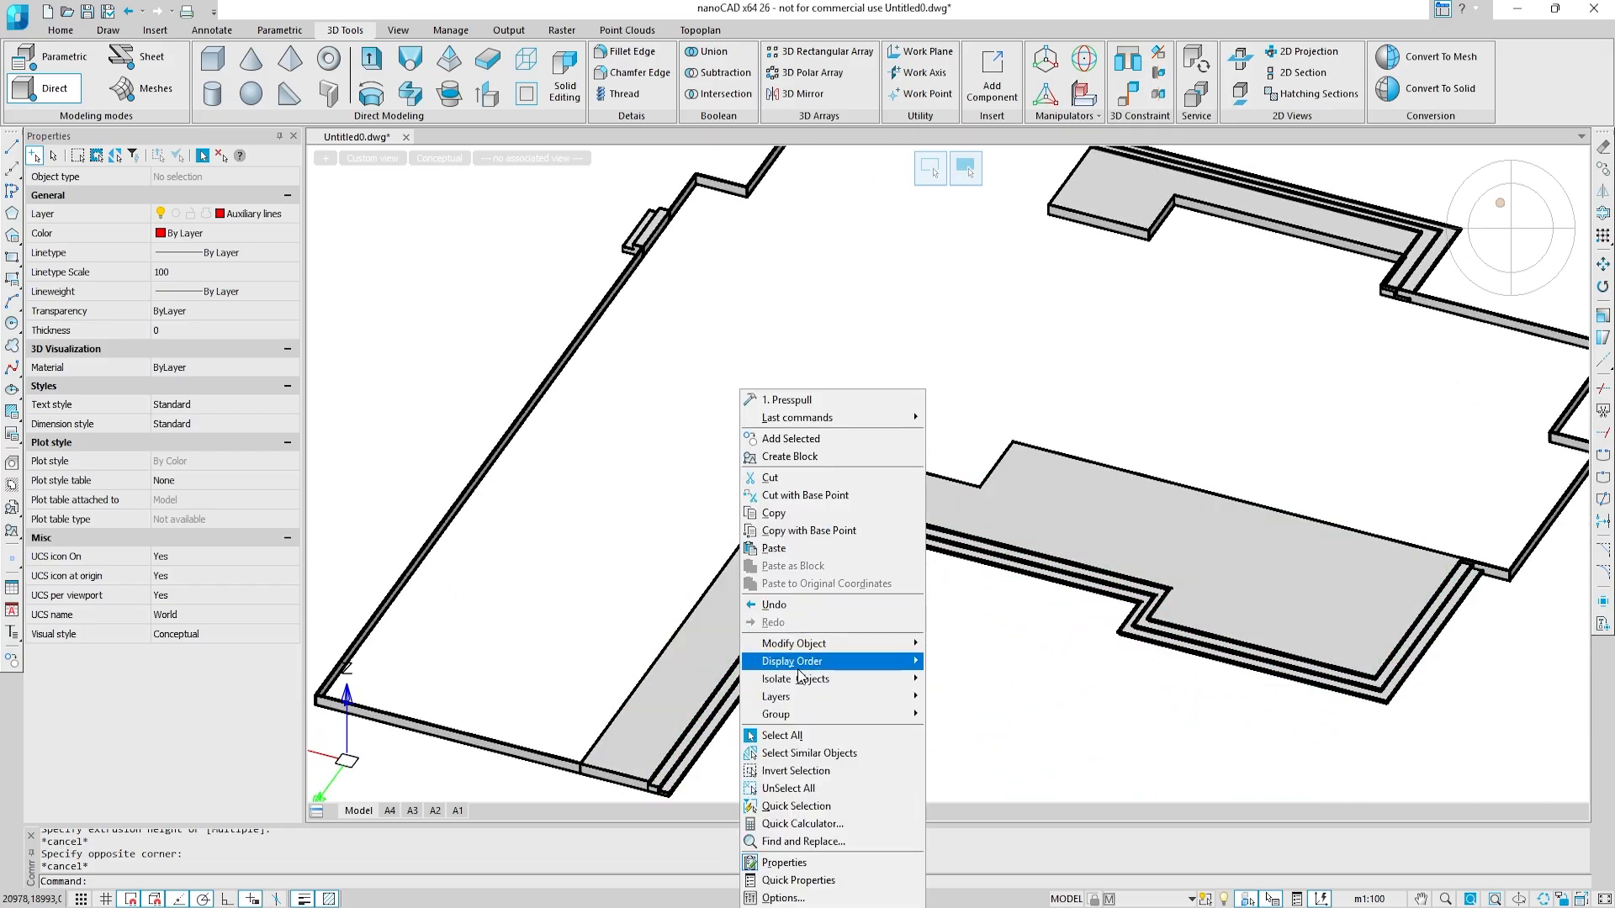
click(956, 714)
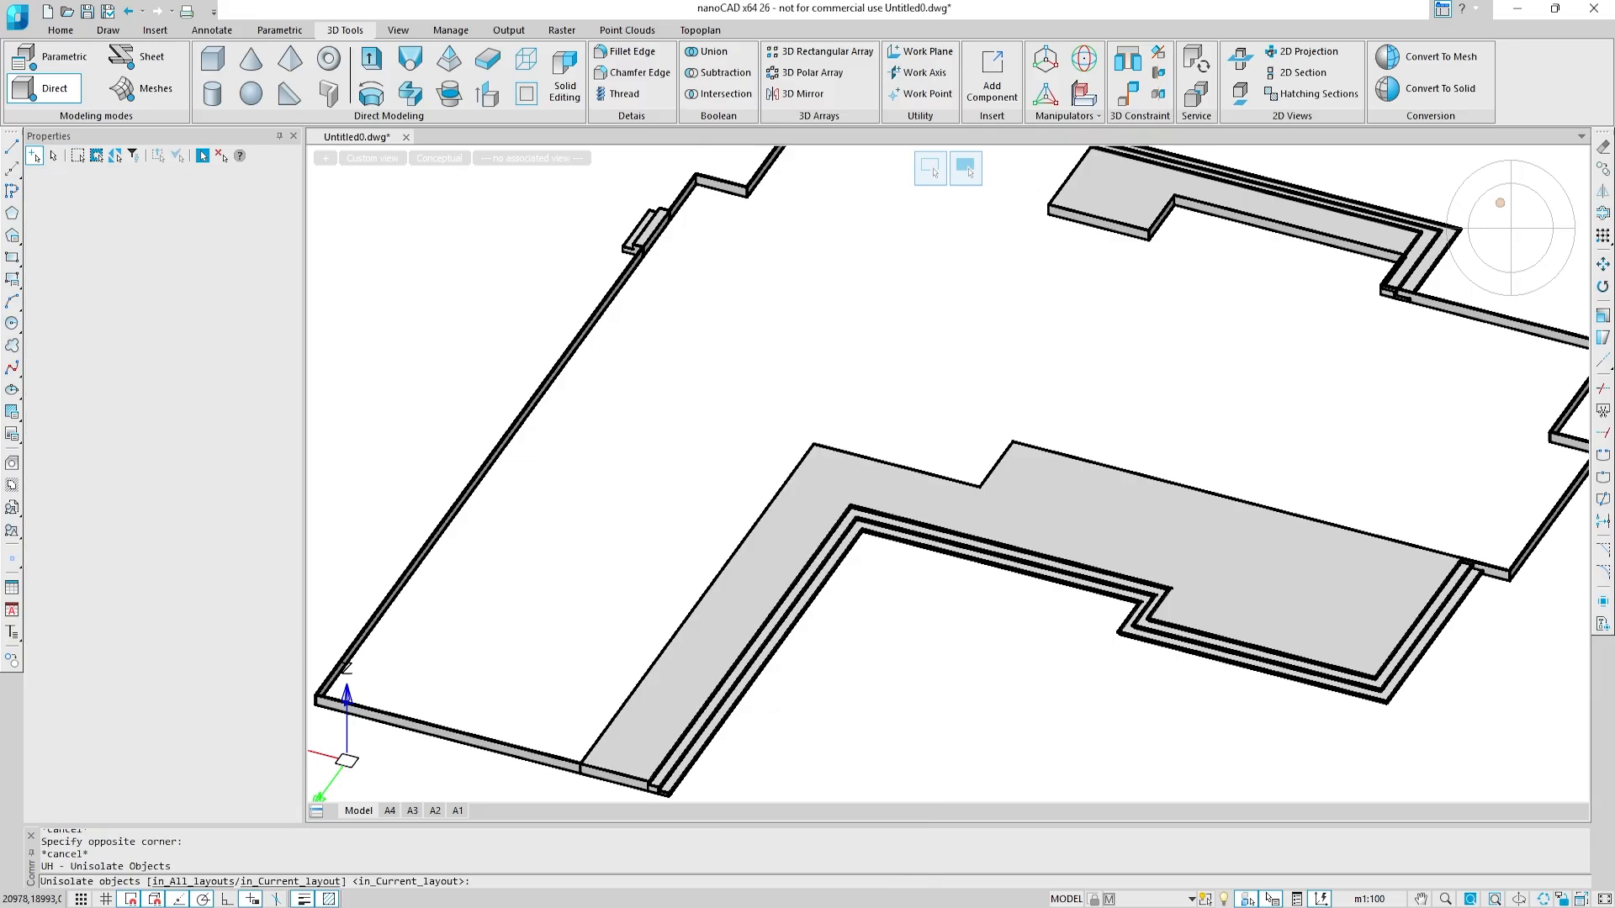
click(1019, 753)
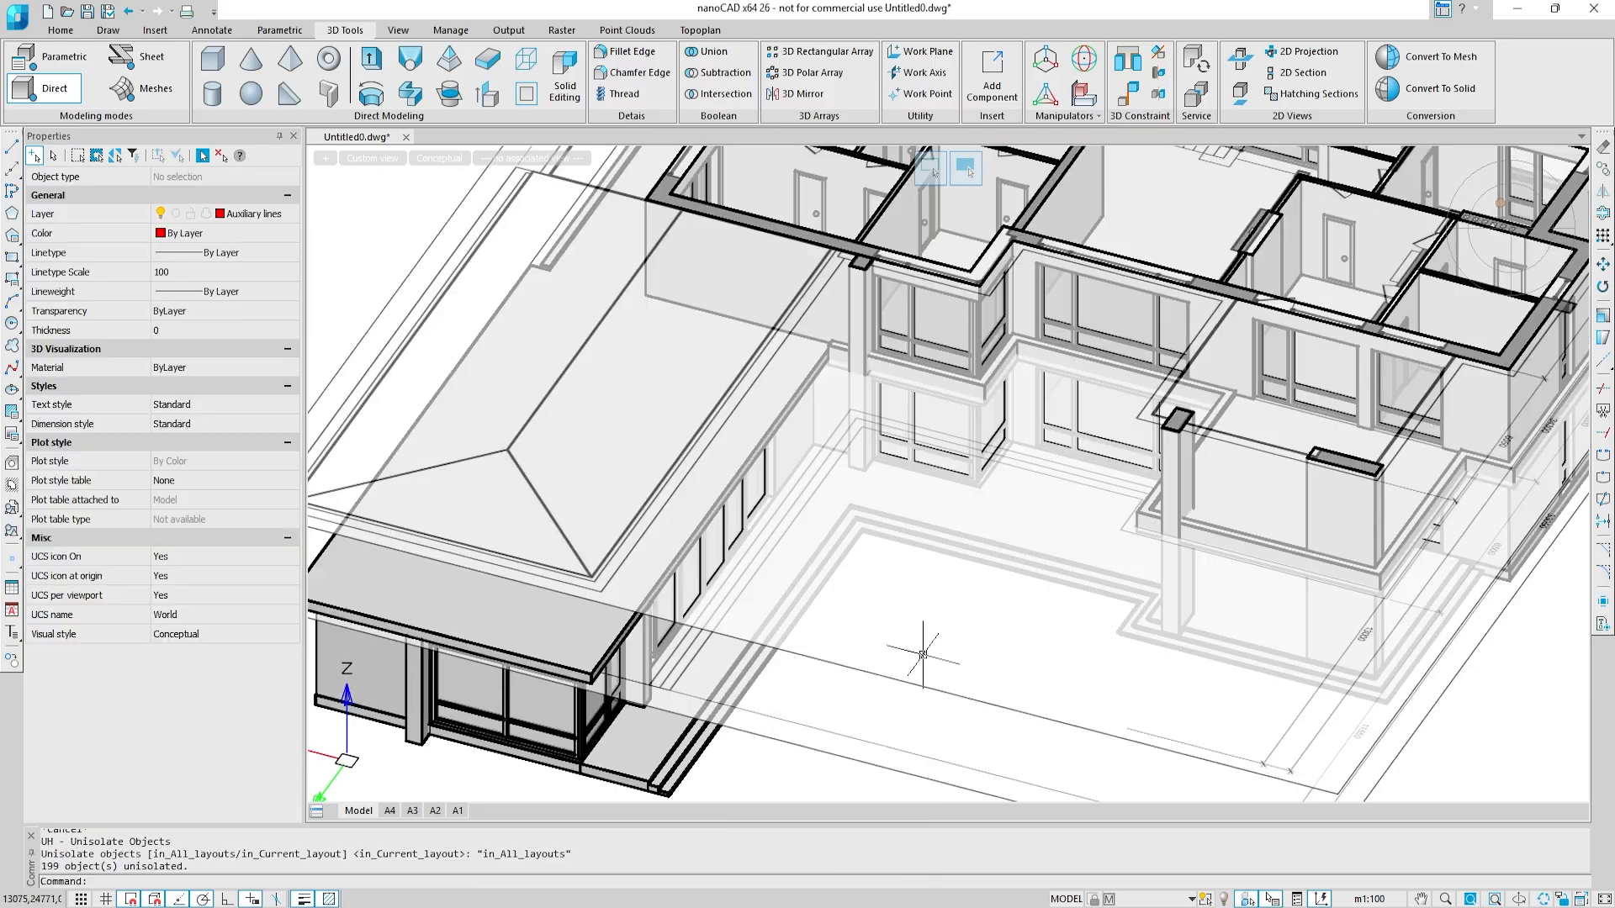
Step: Review the complete house model from several sides
shift+middle_drag(932, 636, 868, 542)
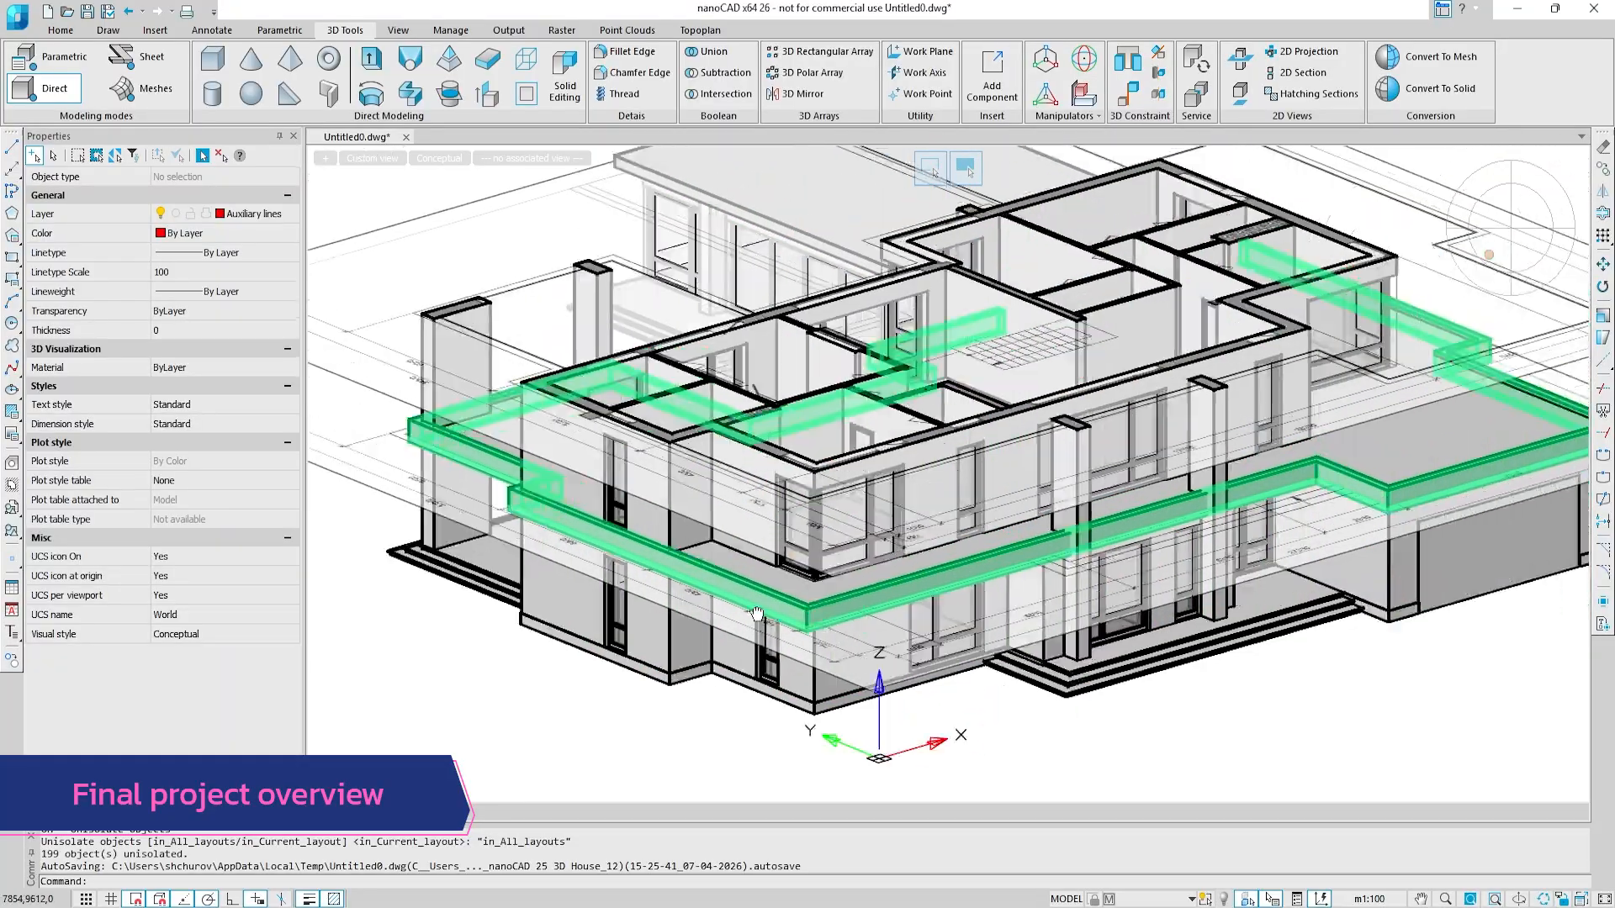
middle_drag(757, 614, 580, 614)
shift+middle_drag(1046, 576, 833, 581)
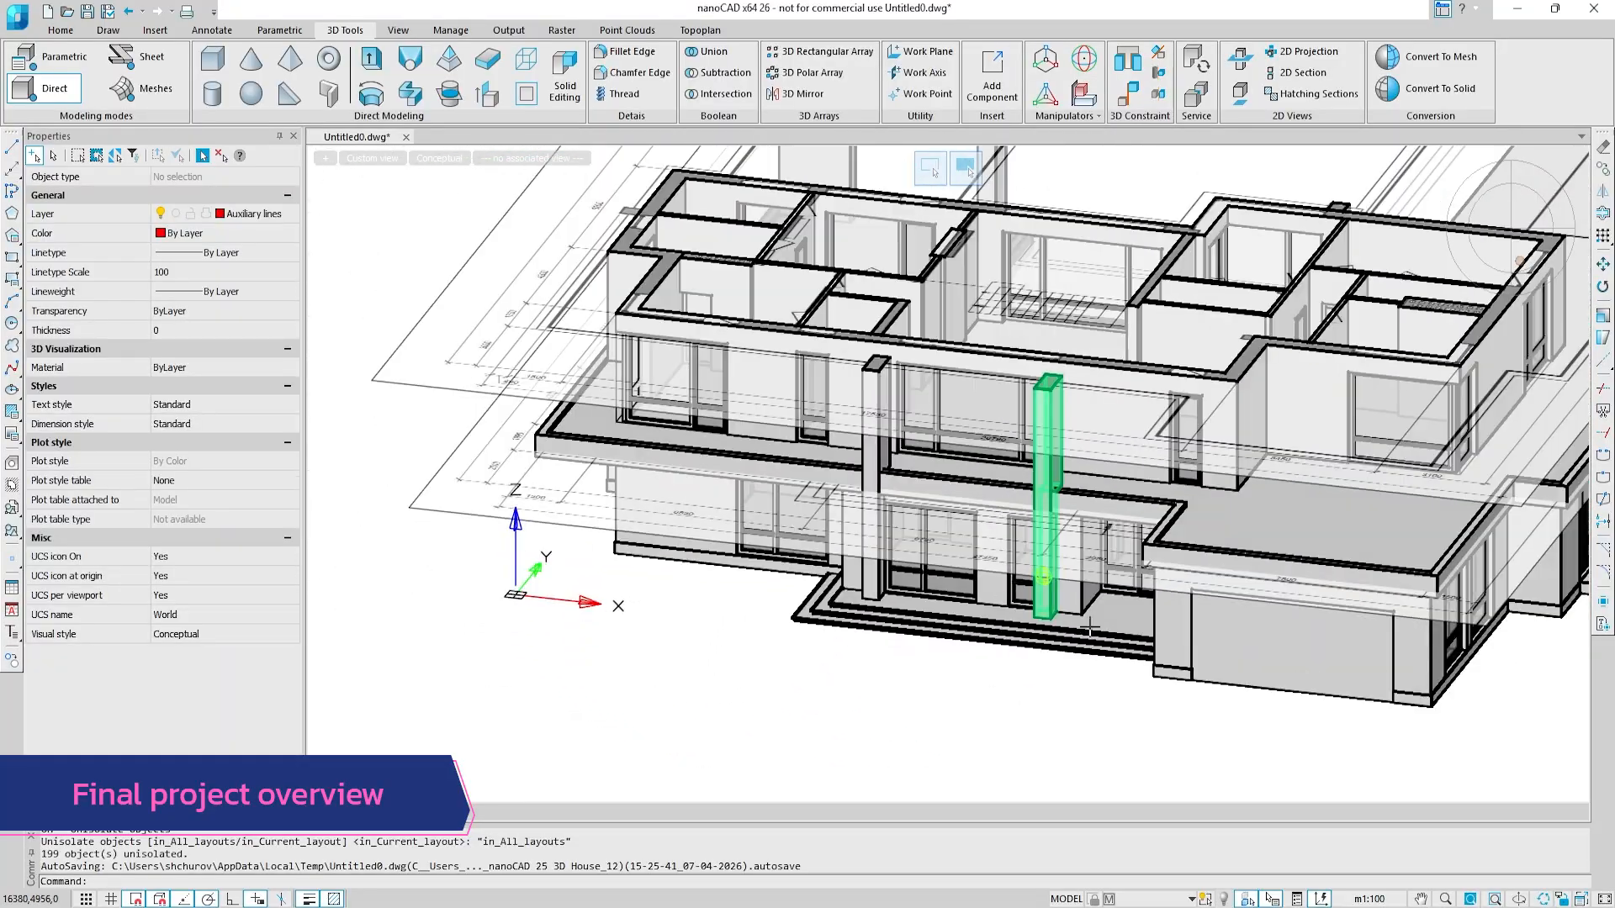
middle_drag(1202, 727, 899, 724)
shift+middle_drag(1294, 699, 1463, 427)
click(1531, 245)
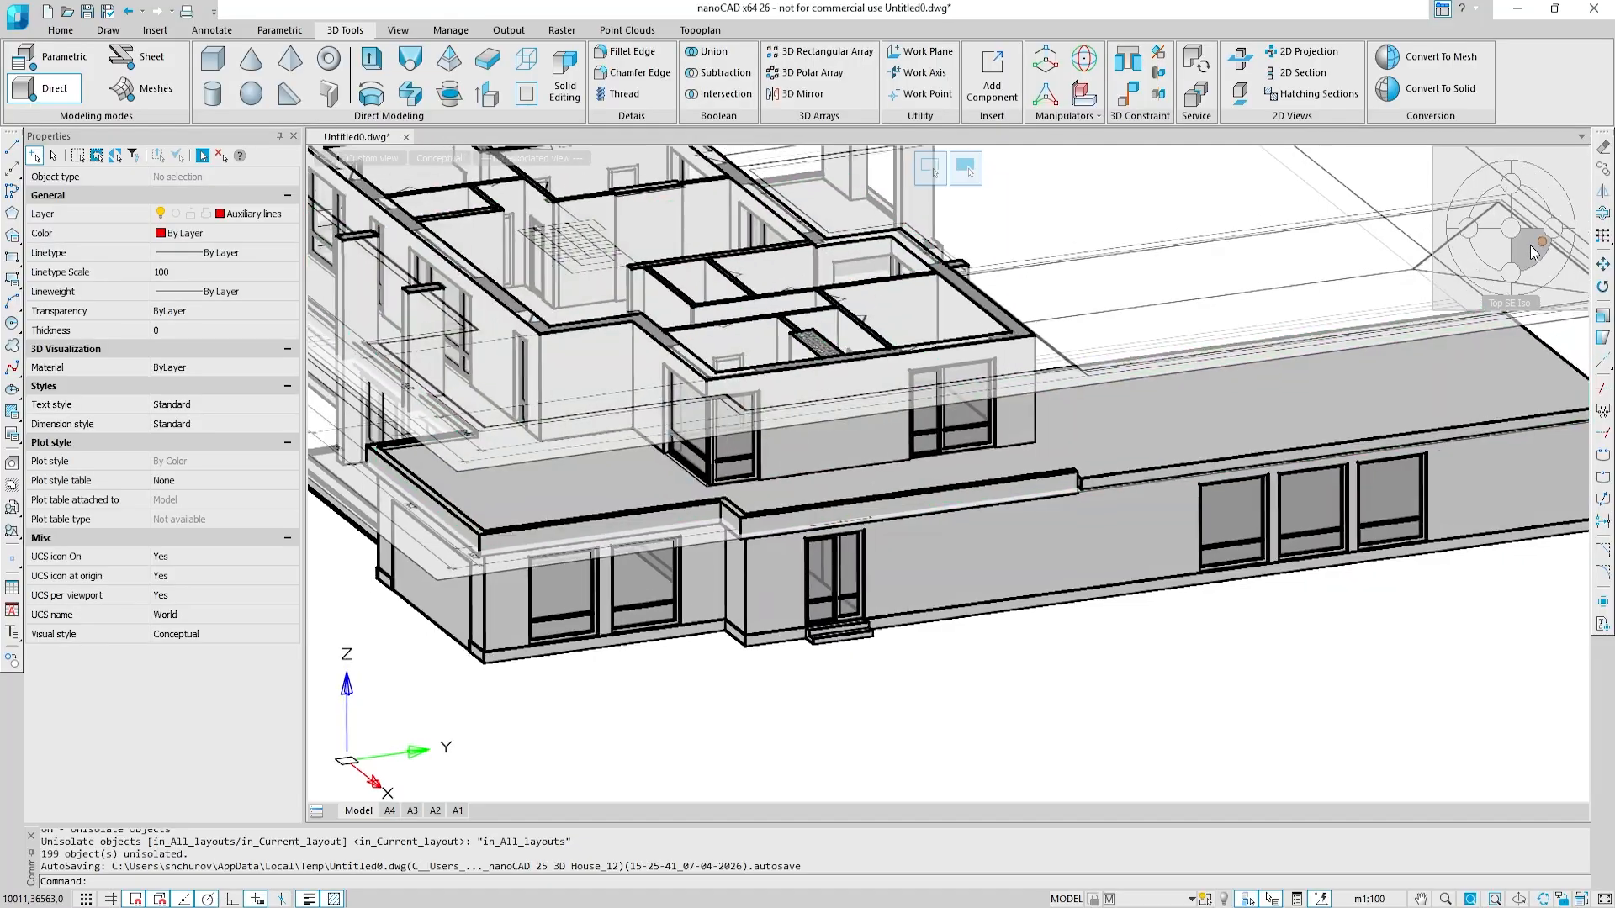